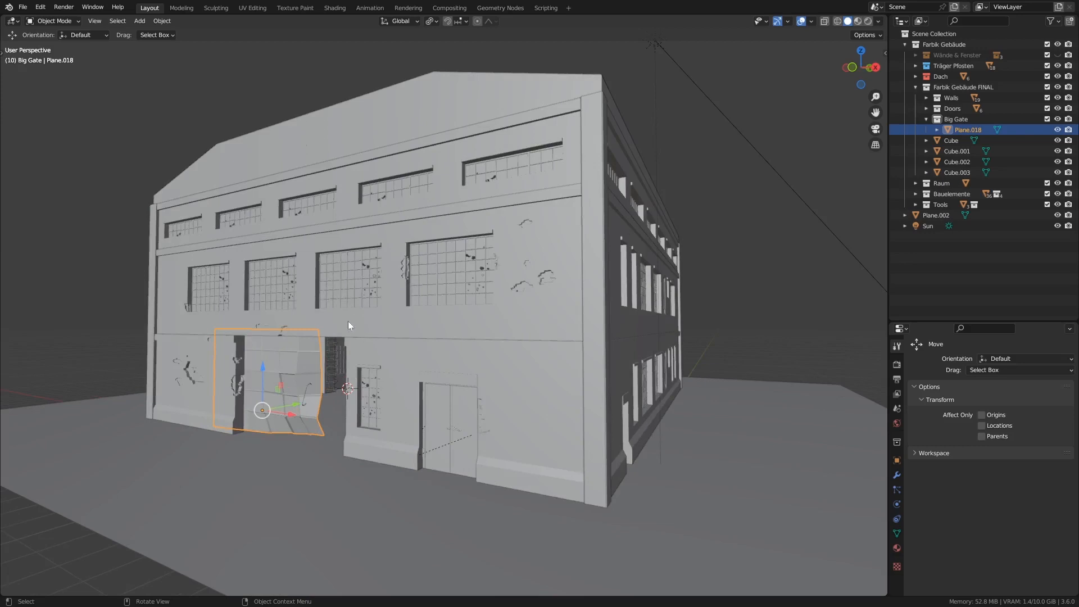
pyautogui.moveTo(371, 321); pyautogui.dragTo(370, 319, button='middle')
pyautogui.moveTo(369, 270); pyautogui.dragTo(351, 338, button='middle')
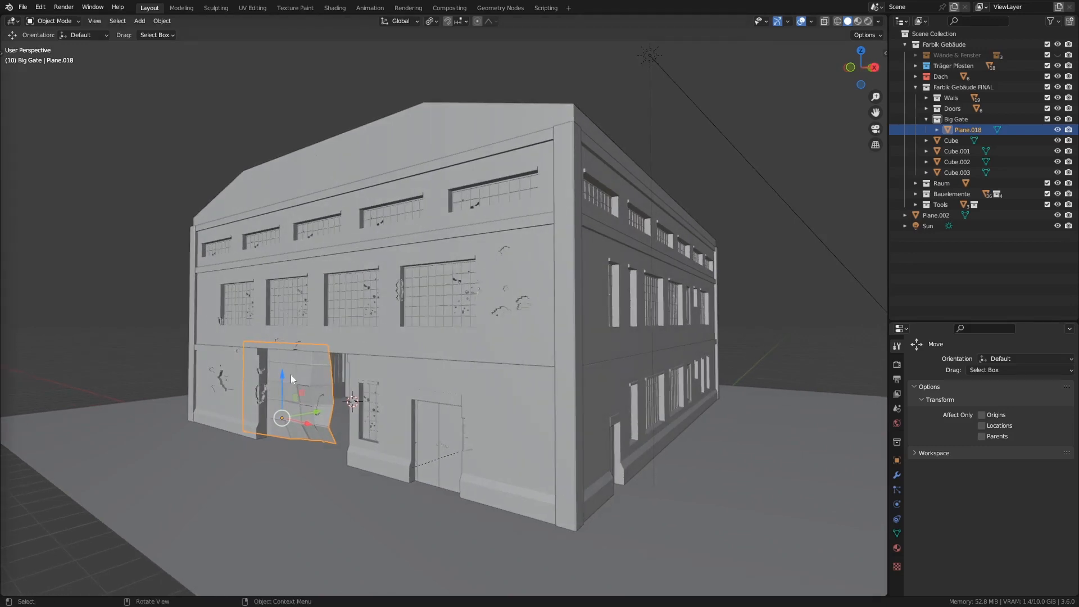
pyautogui.moveTo(321, 359); pyautogui.dragTo(305, 333, button='middle')
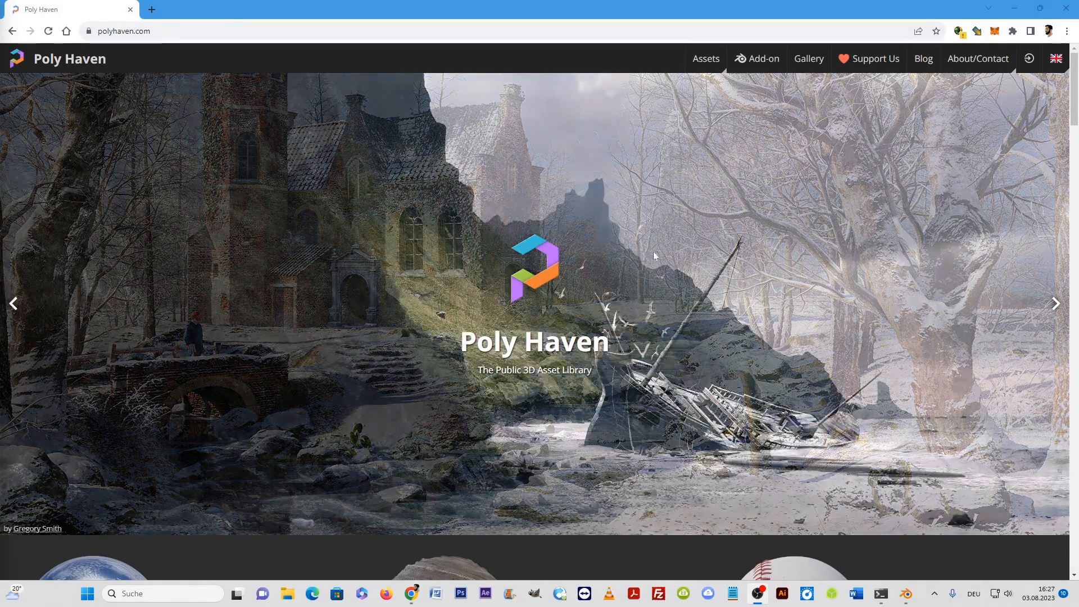
# Step: Switch to the Poly Haven website in the browser and look through its home page sections, including the community renders
pyautogui.scroll(-5, 545, 304)
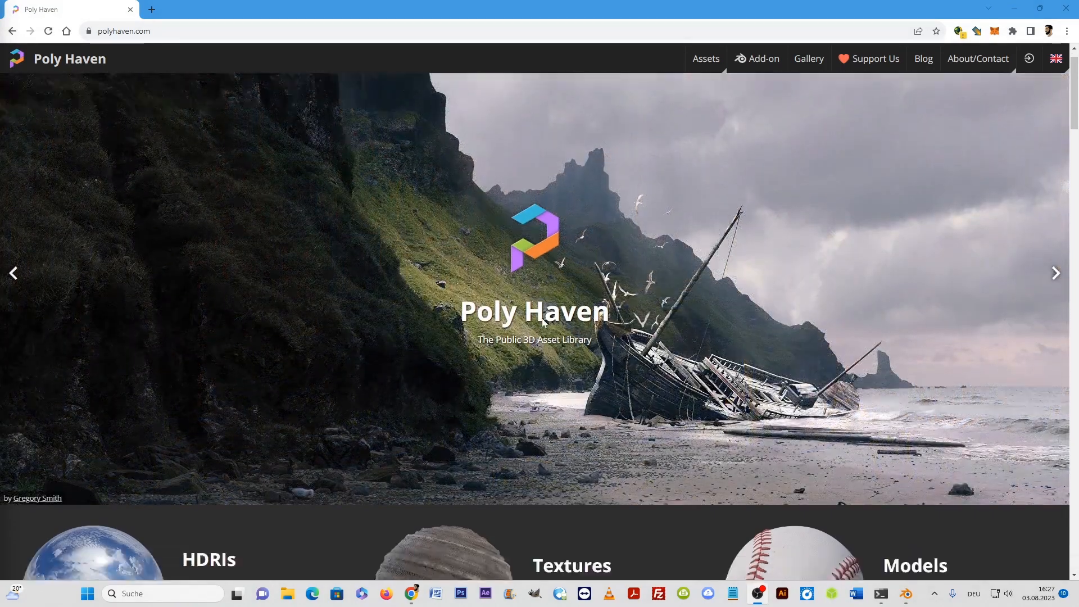
pyautogui.scroll(-6, 543, 321)
pyautogui.scroll(-5, 639, 322)
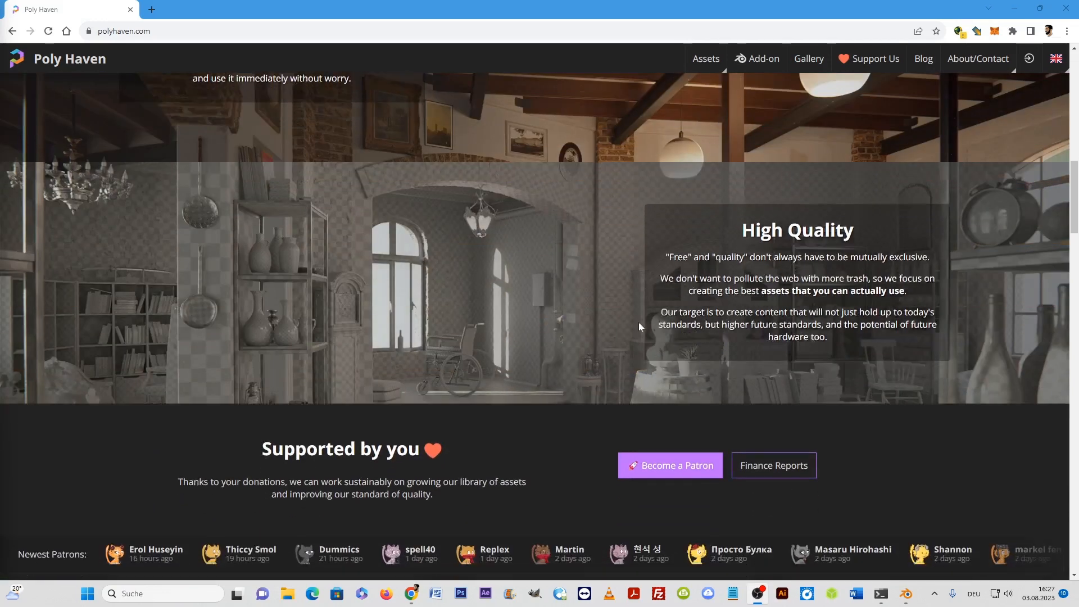
pyautogui.scroll(-5, 639, 327)
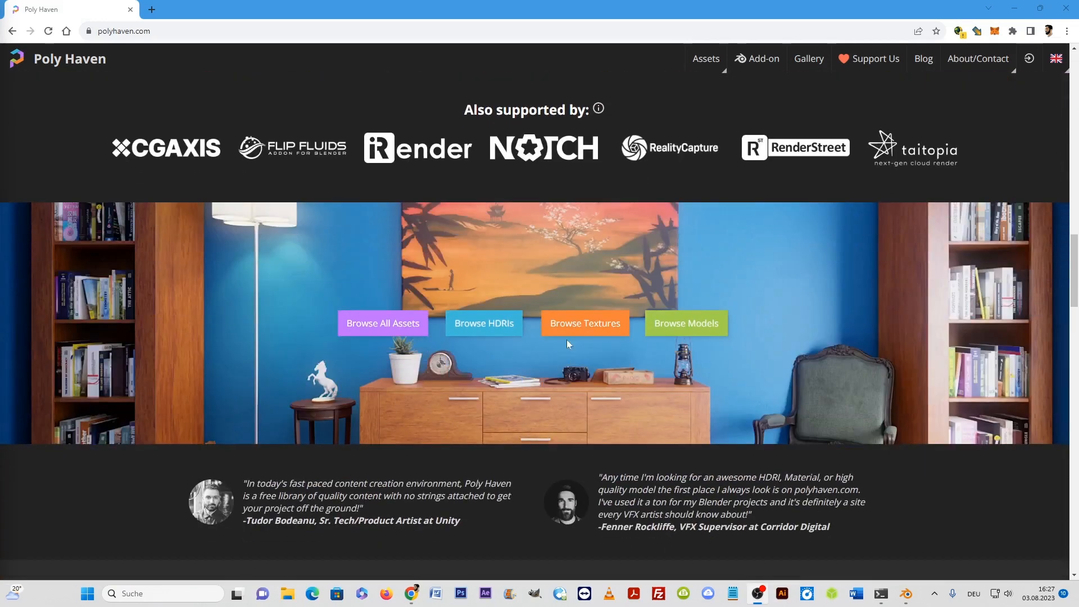
pyautogui.scroll(-1, 572, 339)
pyautogui.scroll(-5, 554, 340)
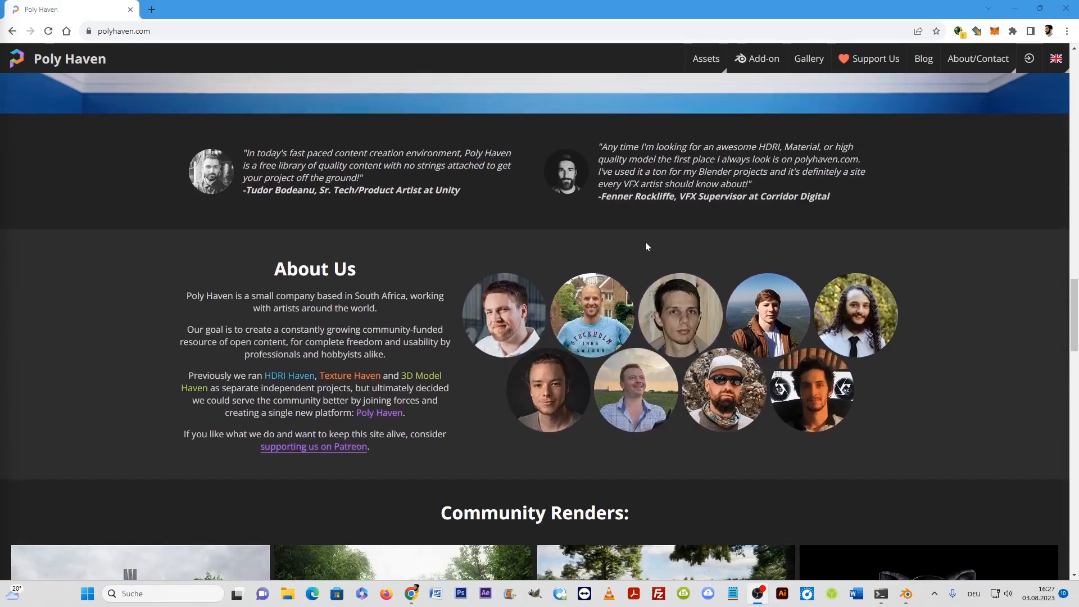
pyautogui.scroll(1, 646, 246)
pyautogui.scroll(-3, 646, 245)
pyautogui.scroll(-5, 645, 242)
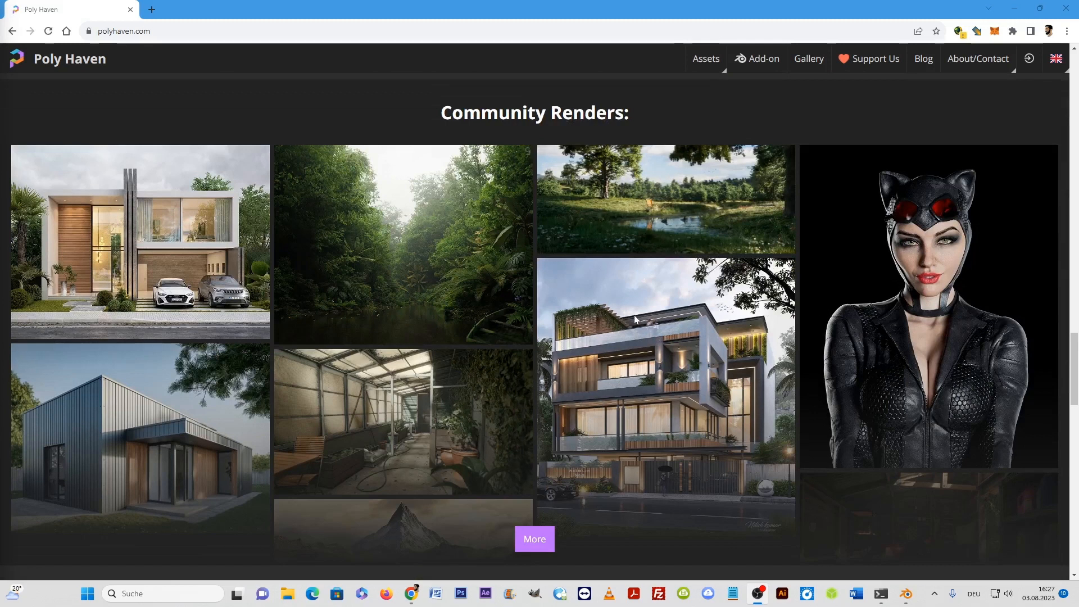
pyautogui.scroll(-1, 635, 319)
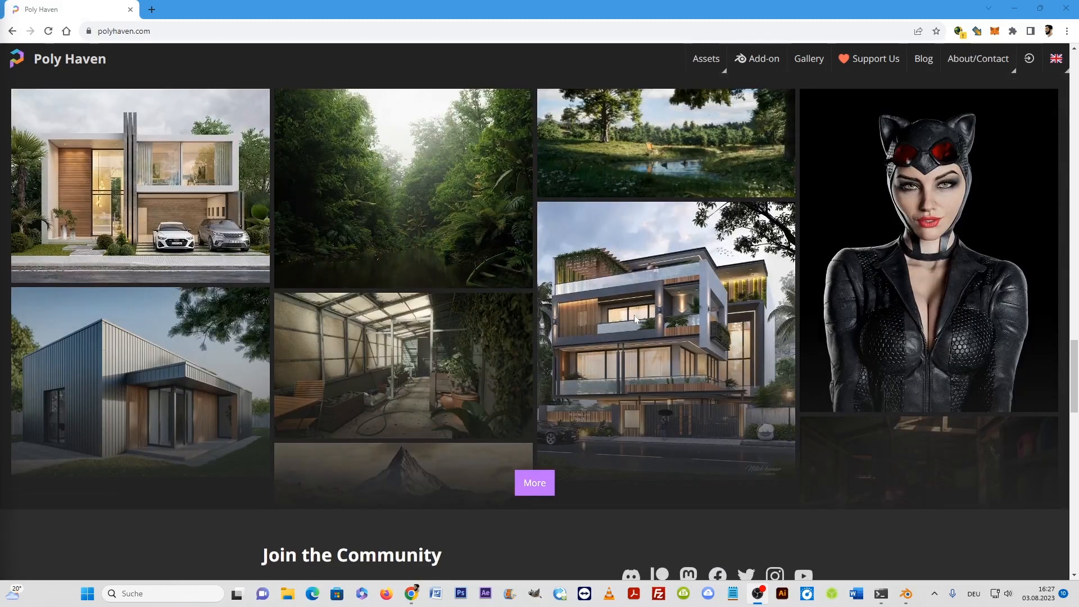
pyautogui.scroll(1, 641, 184)
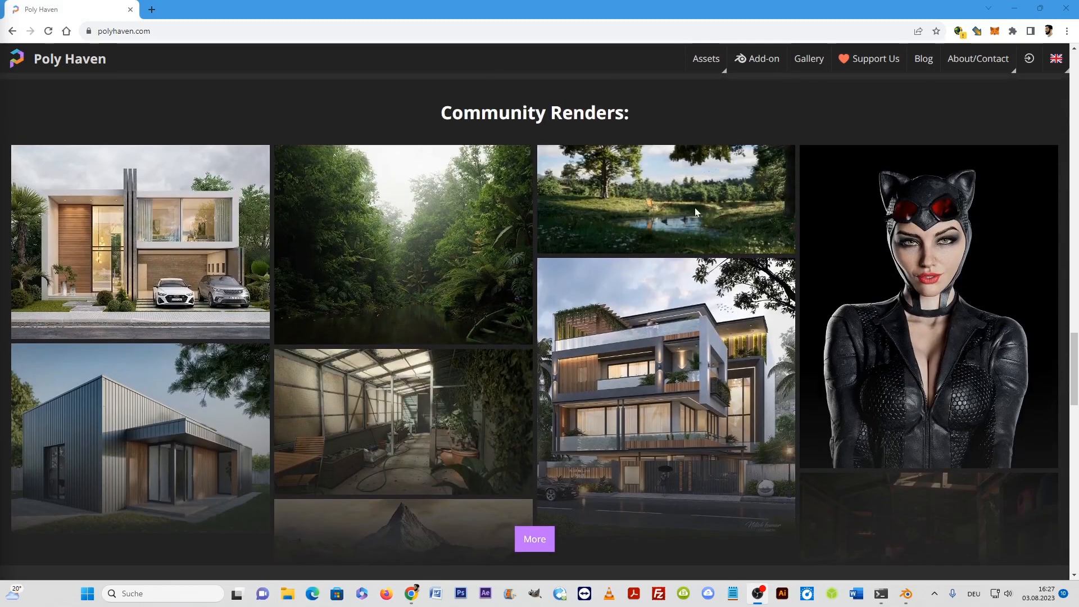
pyautogui.scroll(-3, 622, 234)
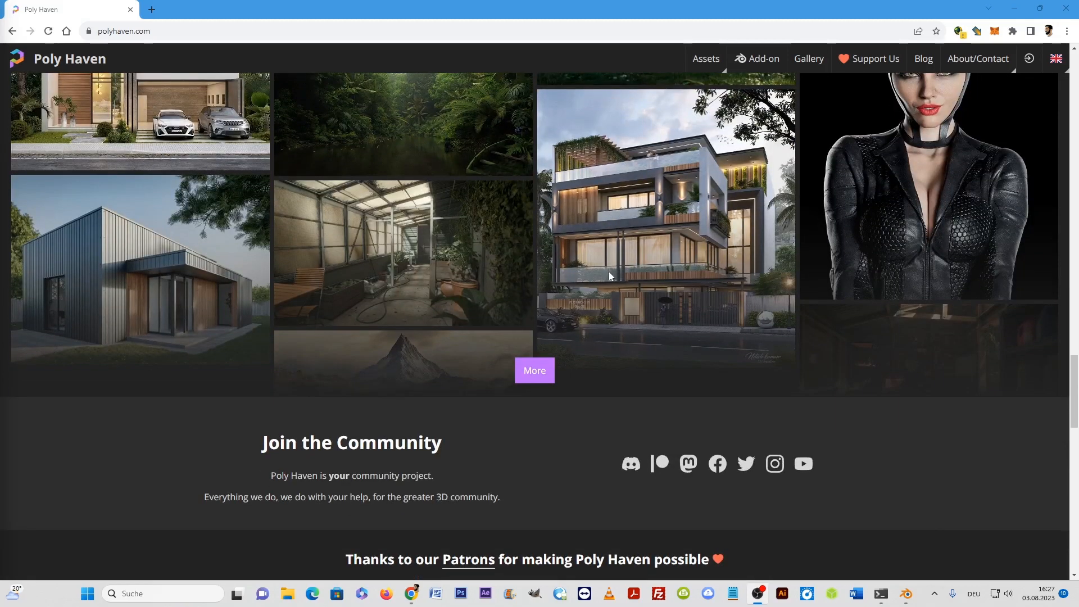
pyautogui.scroll(20, 668, 293)
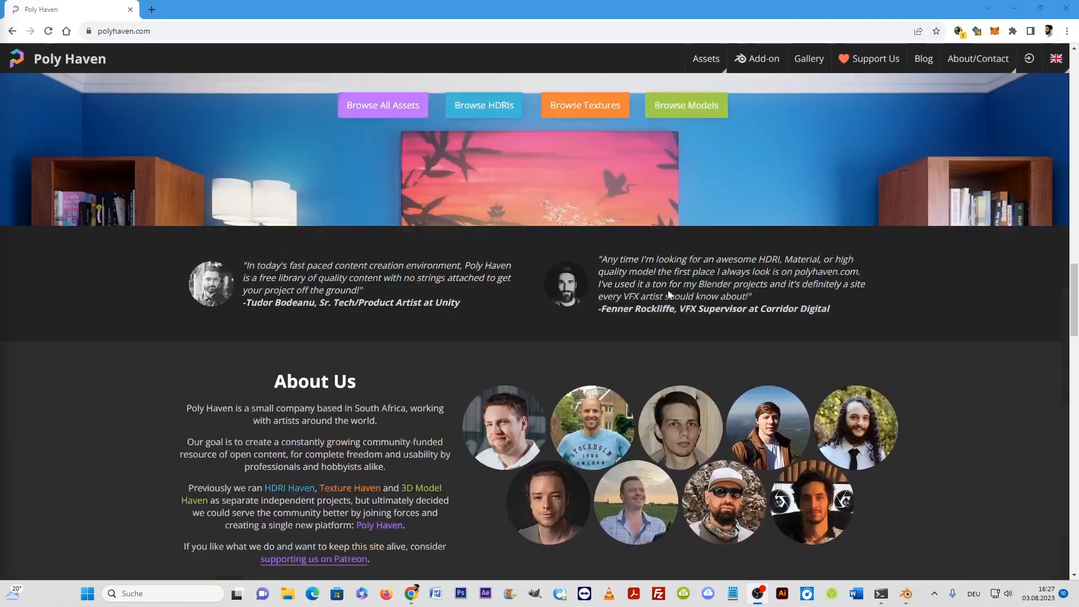
pyautogui.scroll(10, 668, 291)
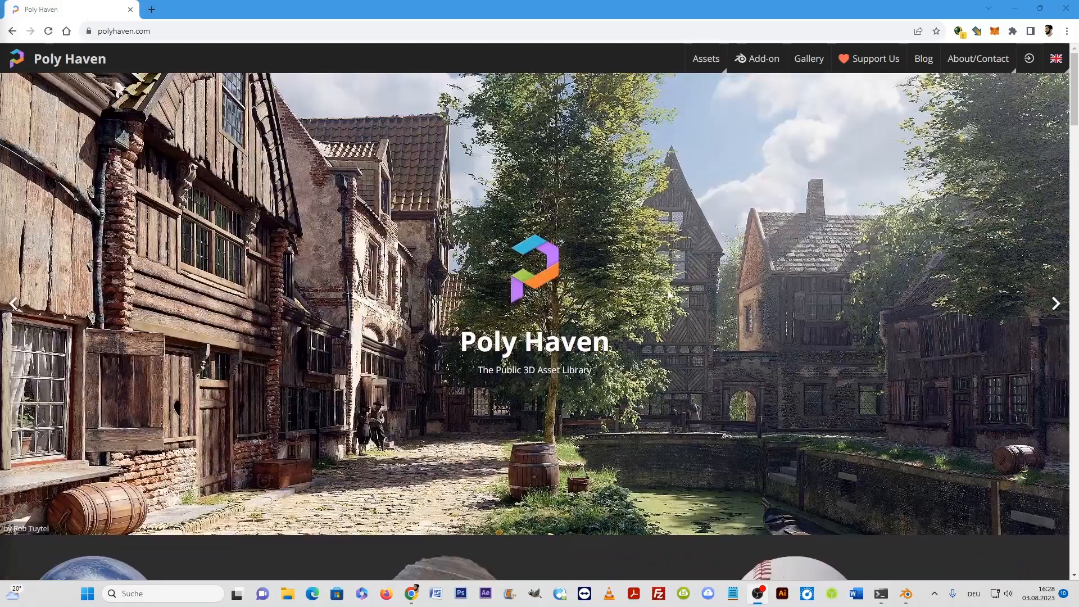
# Step: Open Poly Haven's Models library and browse the available models for suitable props
pyautogui.moveTo(705, 60)
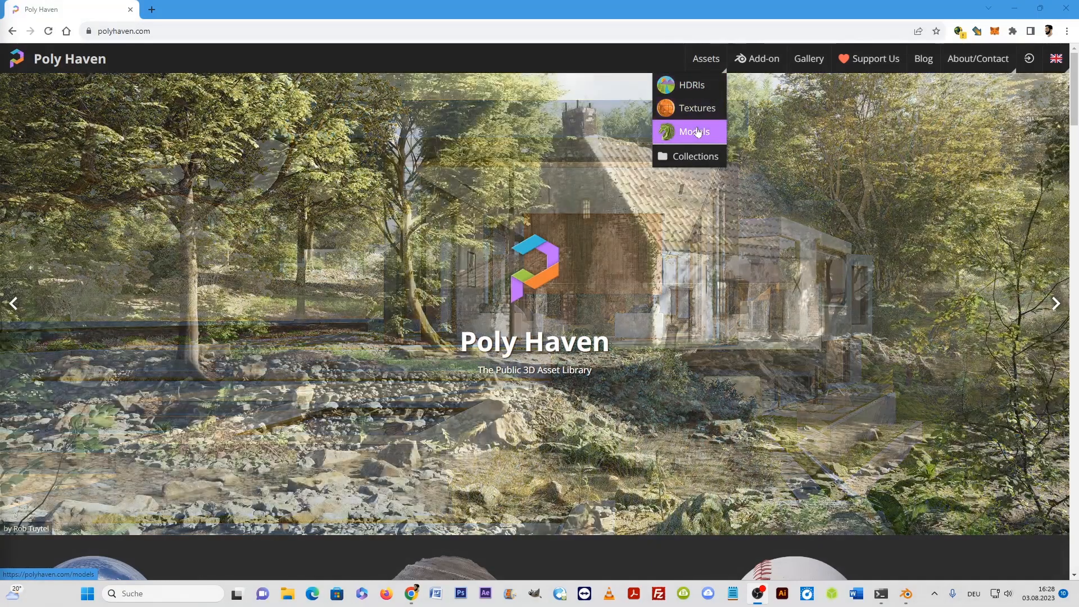
pyautogui.click(677, 131)
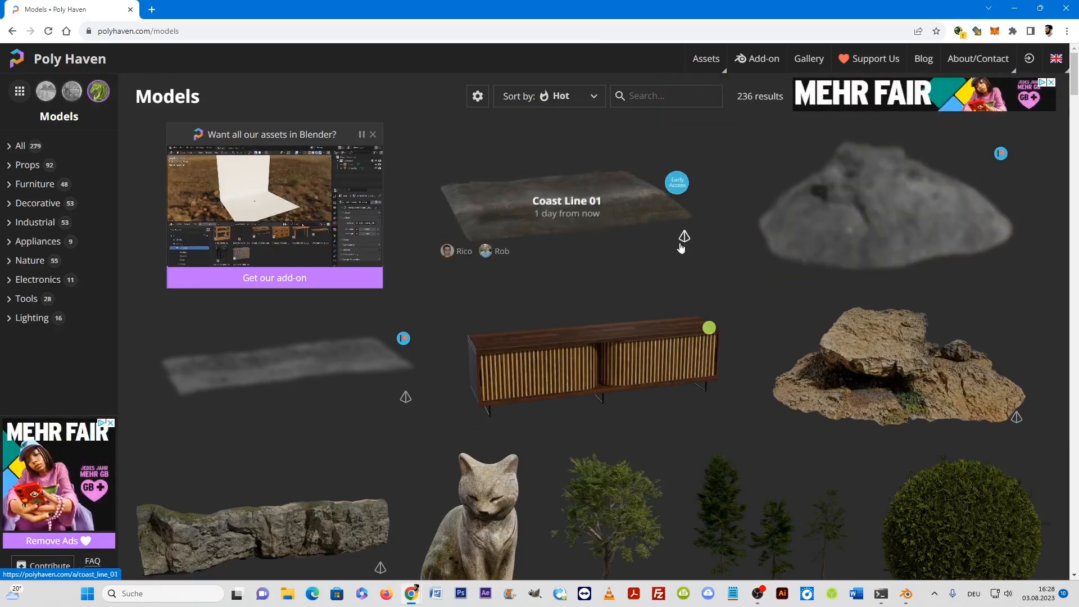
pyautogui.scroll(-5, 637, 250)
pyautogui.scroll(5, 638, 252)
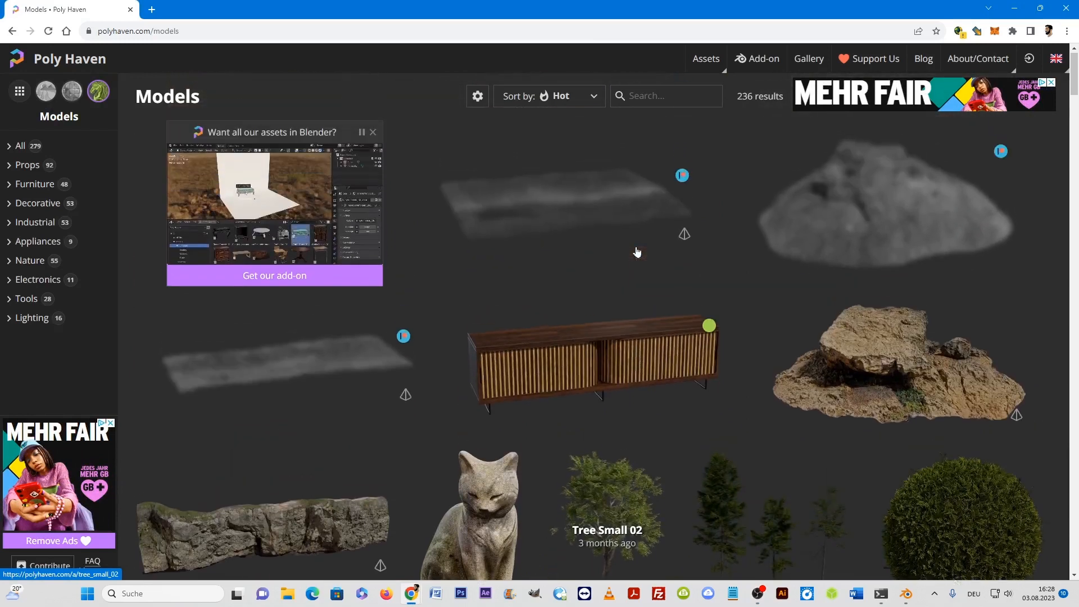
pyautogui.scroll(-4, 745, 234)
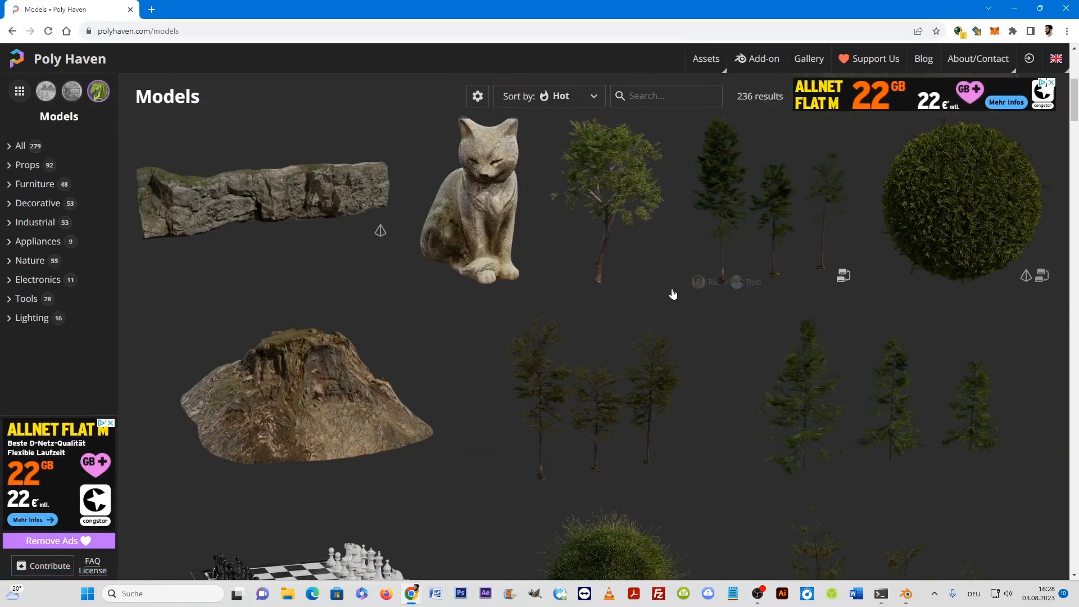
pyautogui.scroll(-5, 678, 289)
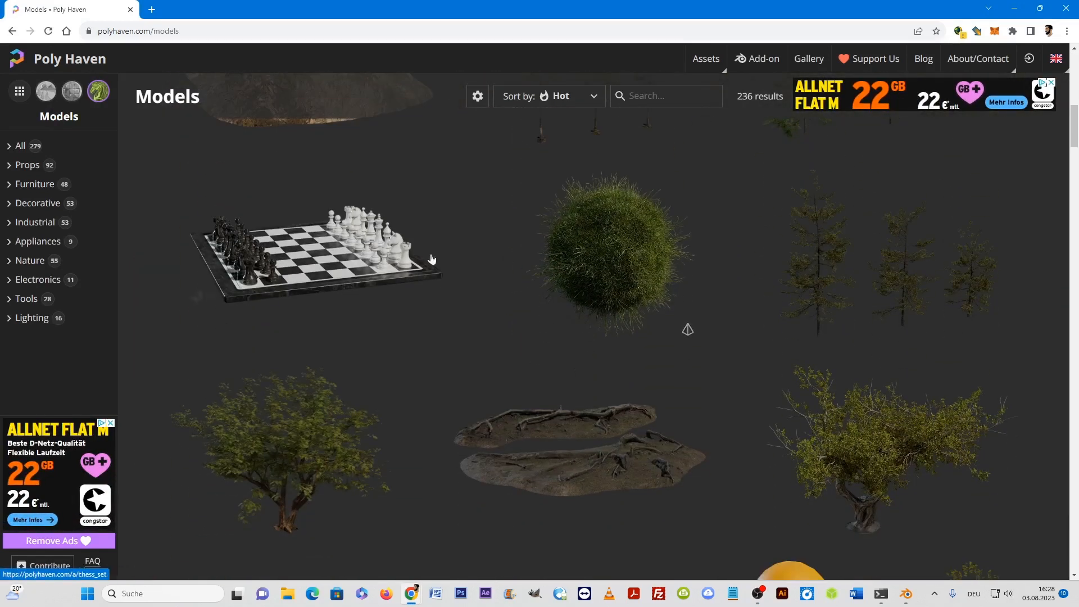
pyautogui.scroll(-4, 291, 287)
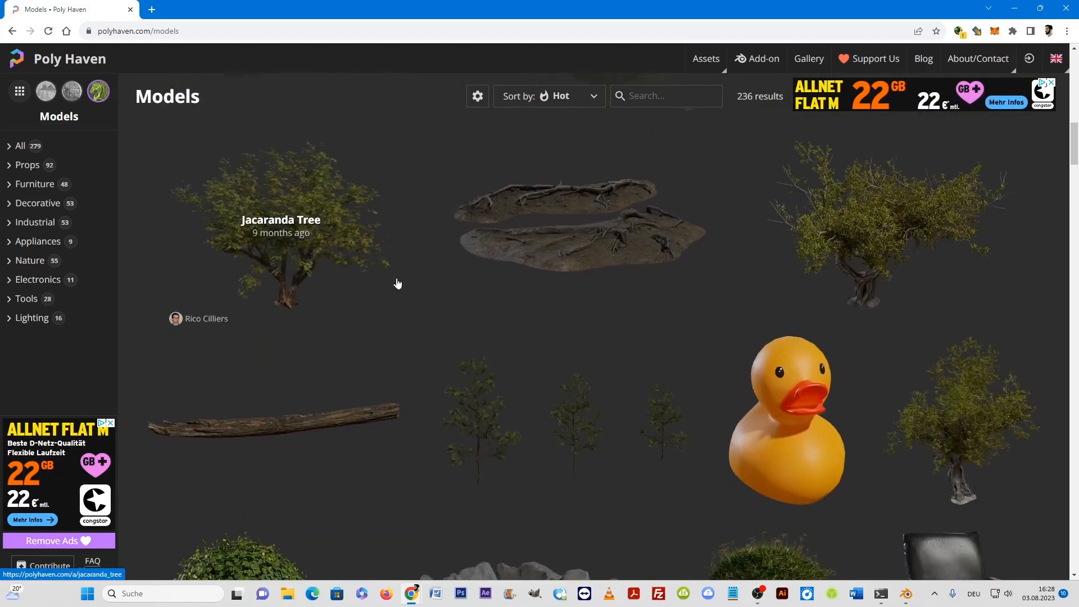
pyautogui.scroll(-4, 591, 287)
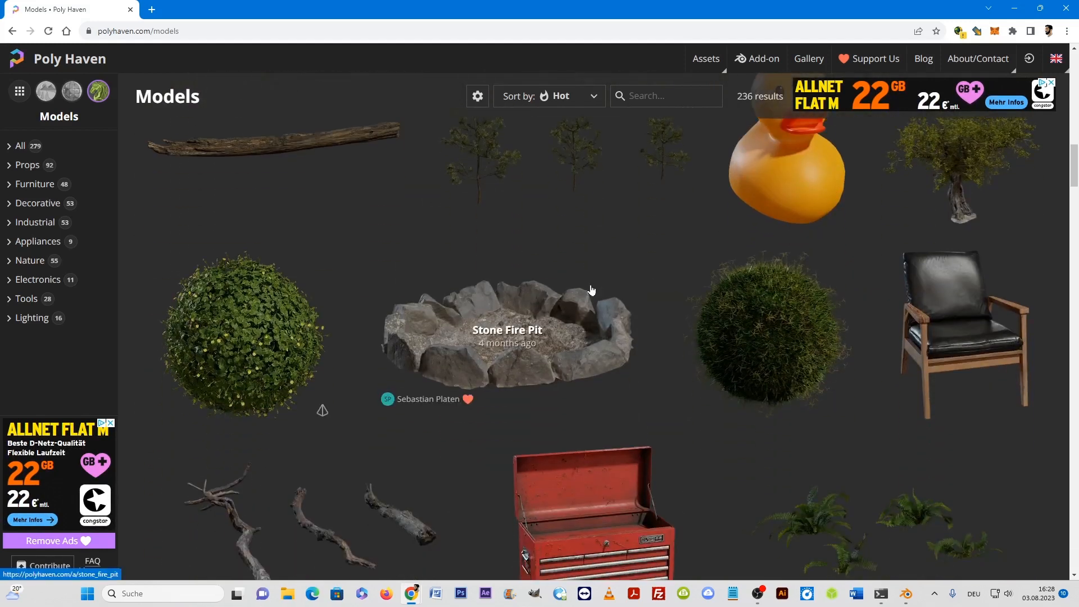
pyautogui.scroll(-4, 591, 290)
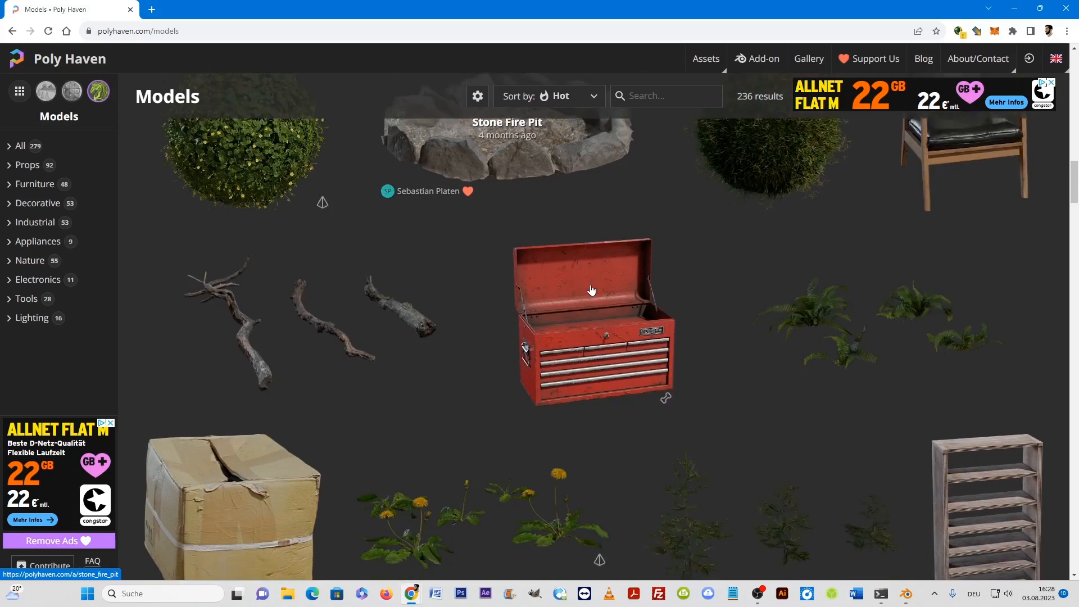
pyautogui.scroll(5, 681, 309)
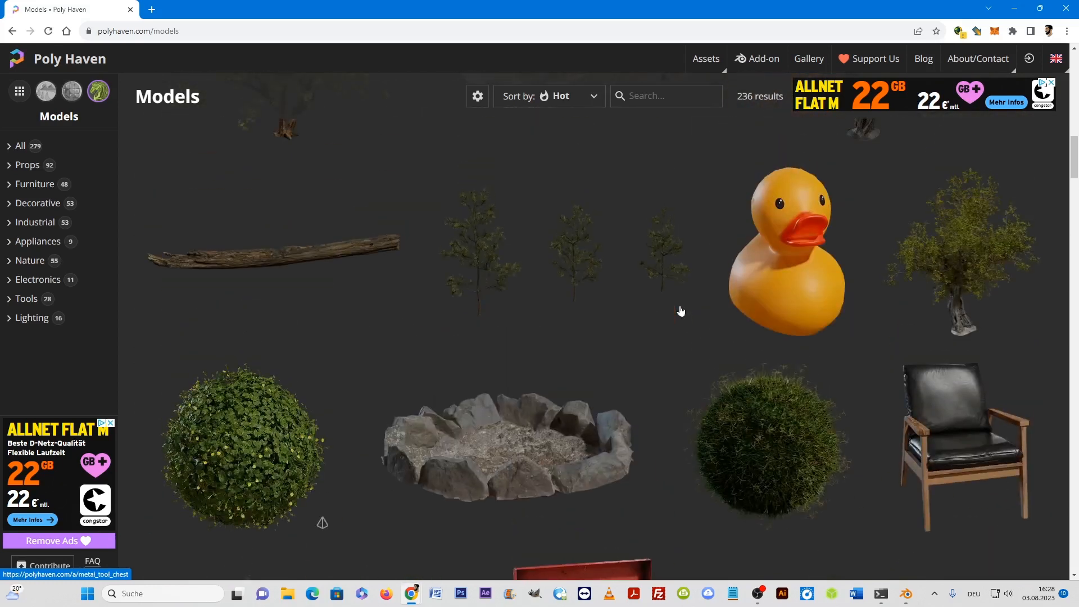
pyautogui.scroll(-3, 748, 309)
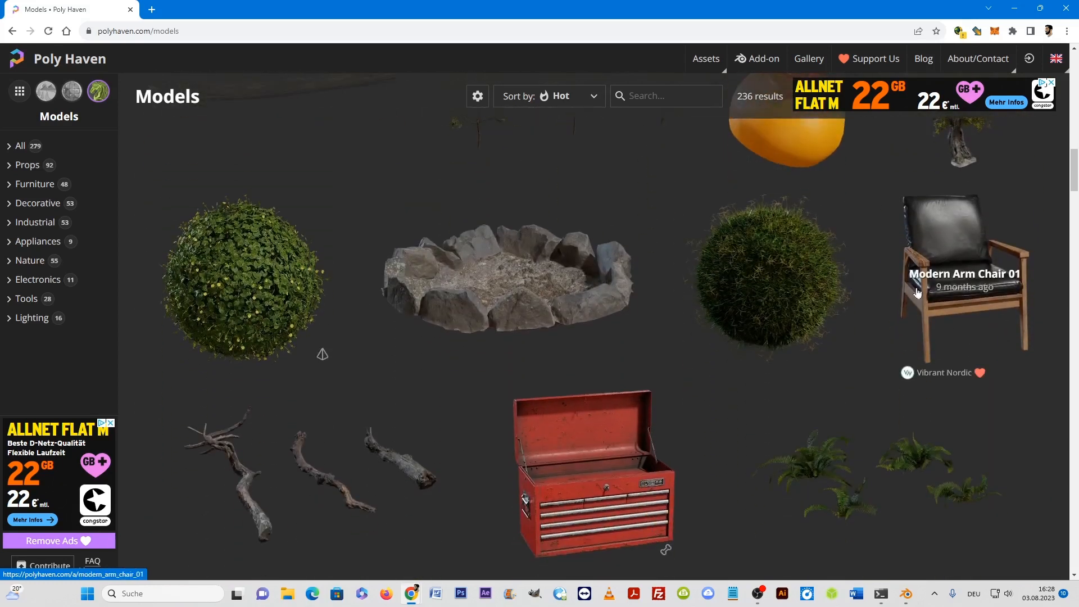
pyautogui.scroll(-1, 918, 292)
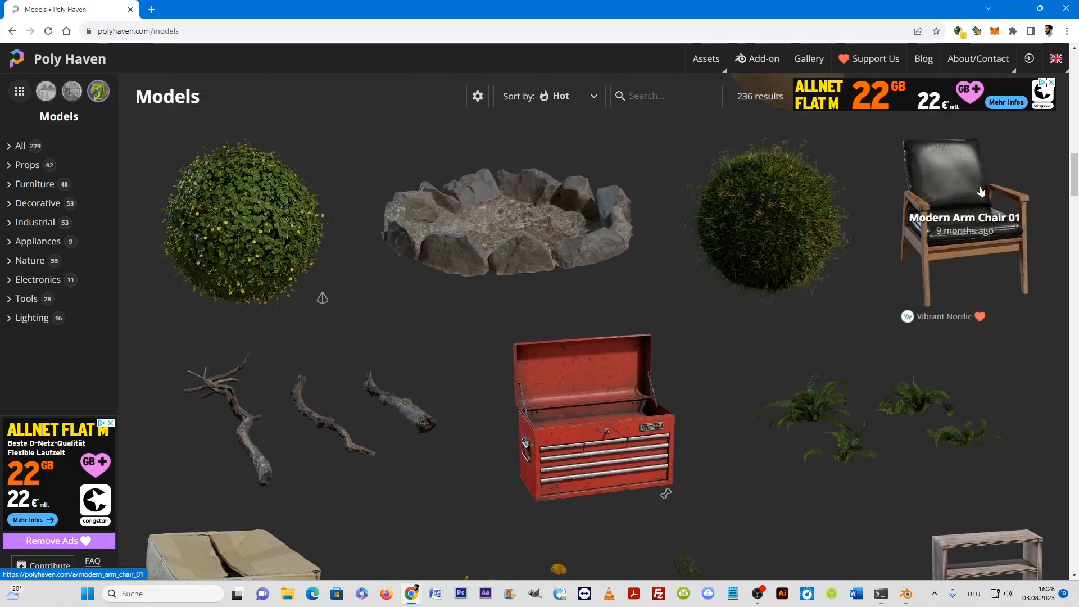
pyautogui.scroll(-1, 938, 185)
pyautogui.scroll(-3, 863, 244)
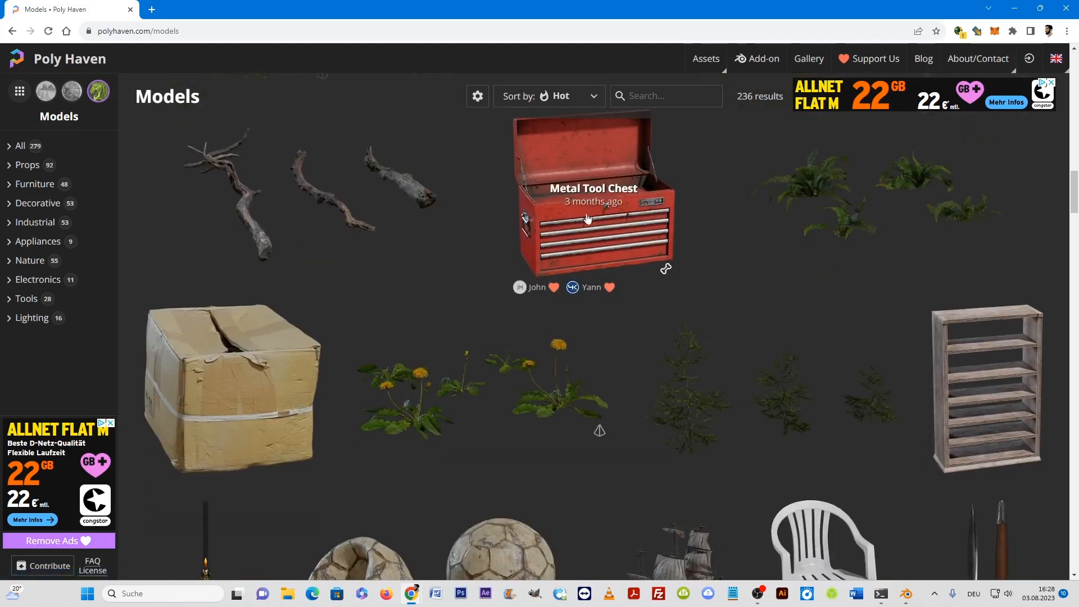
pyautogui.scroll(-1, 393, 326)
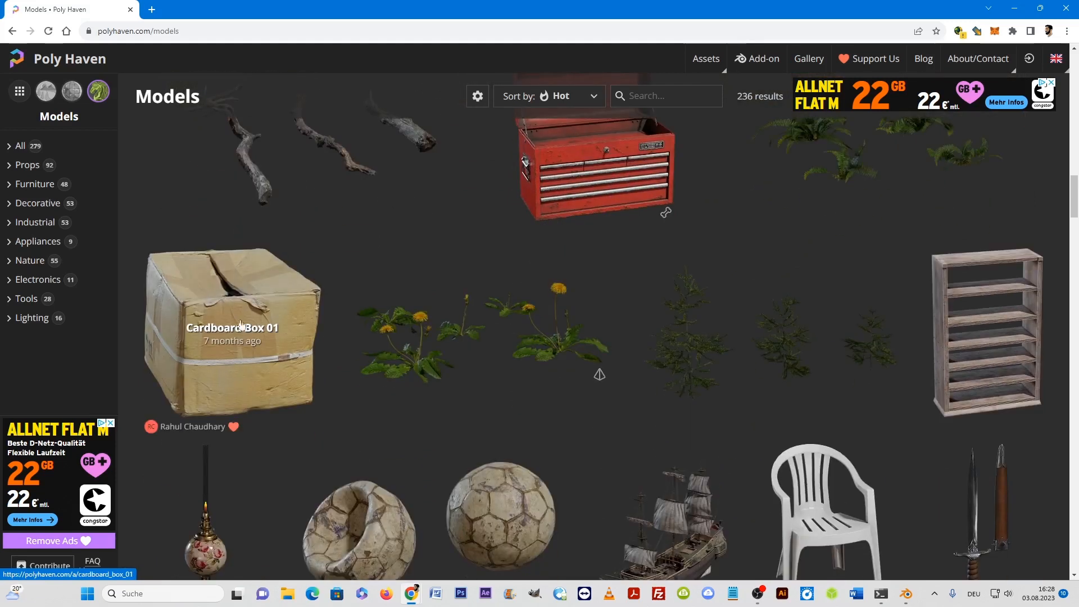
pyautogui.scroll(-3, 286, 360)
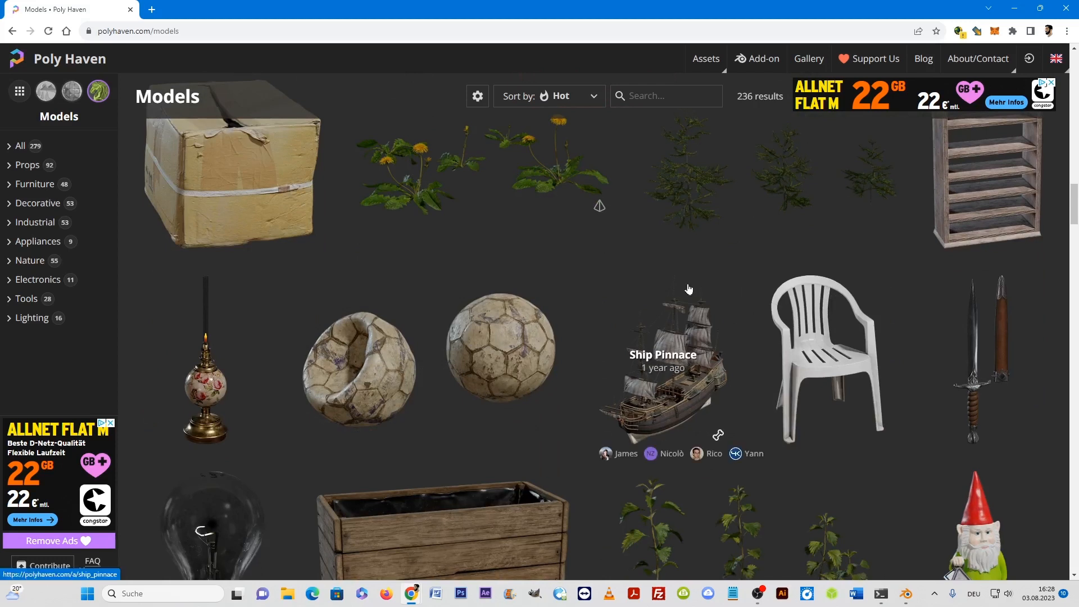
pyautogui.scroll(1, 292, 360)
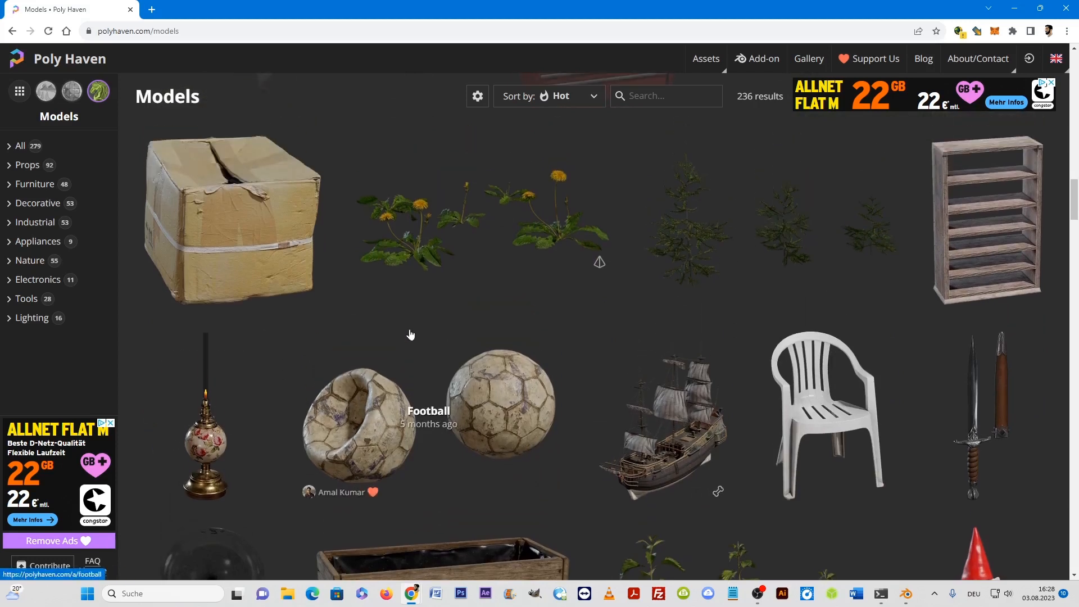
# Step: Open the Cardboard Box 01 model and examine its download formats and resolutions, trying 2K and returning to 1K
pyautogui.click(259, 223)
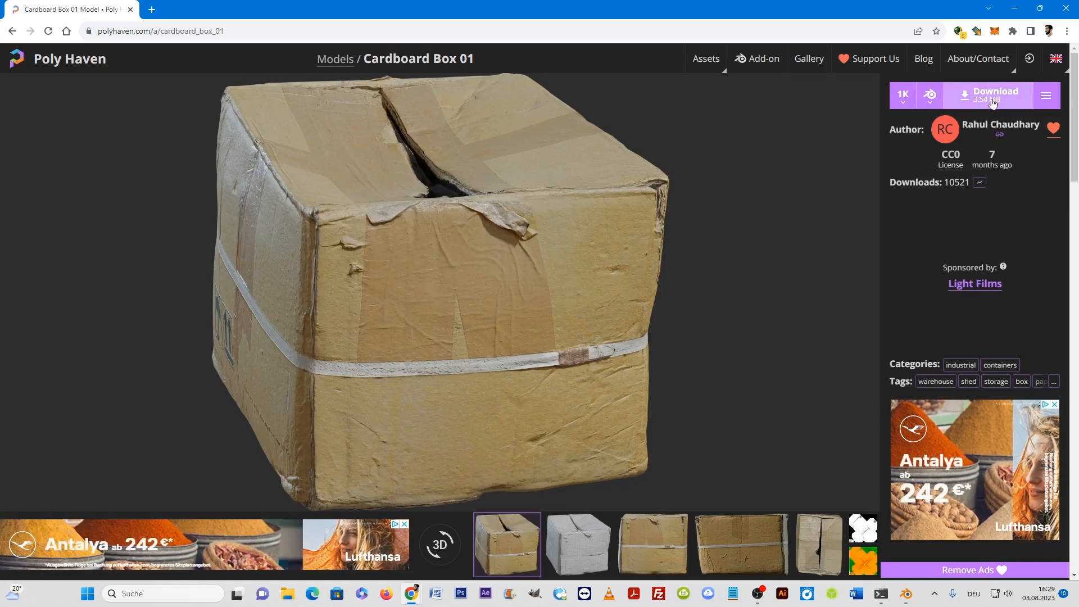
pyautogui.click(931, 95)
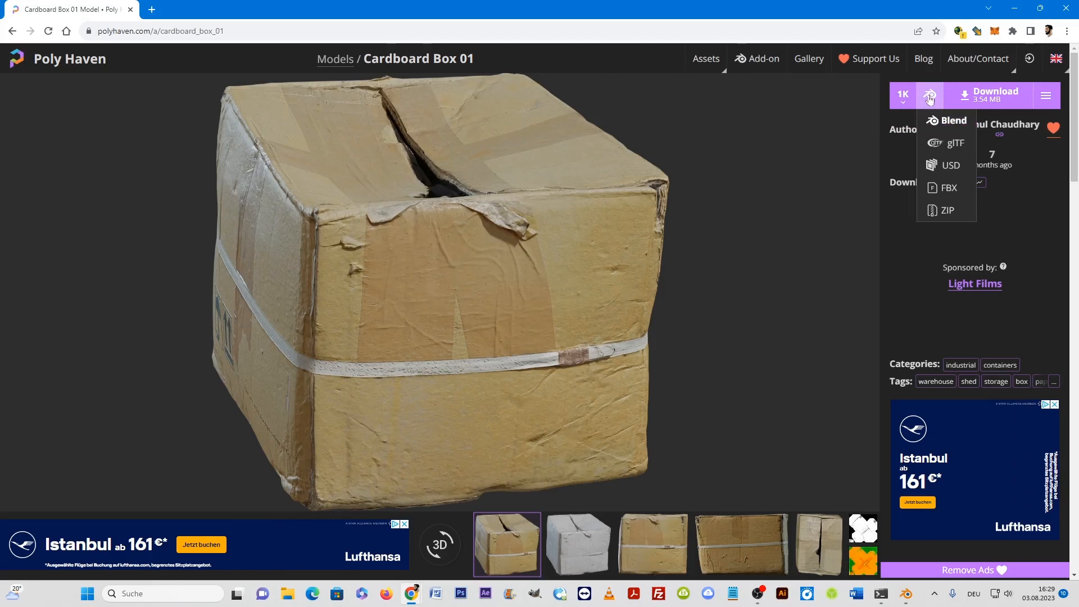
pyautogui.click(901, 94)
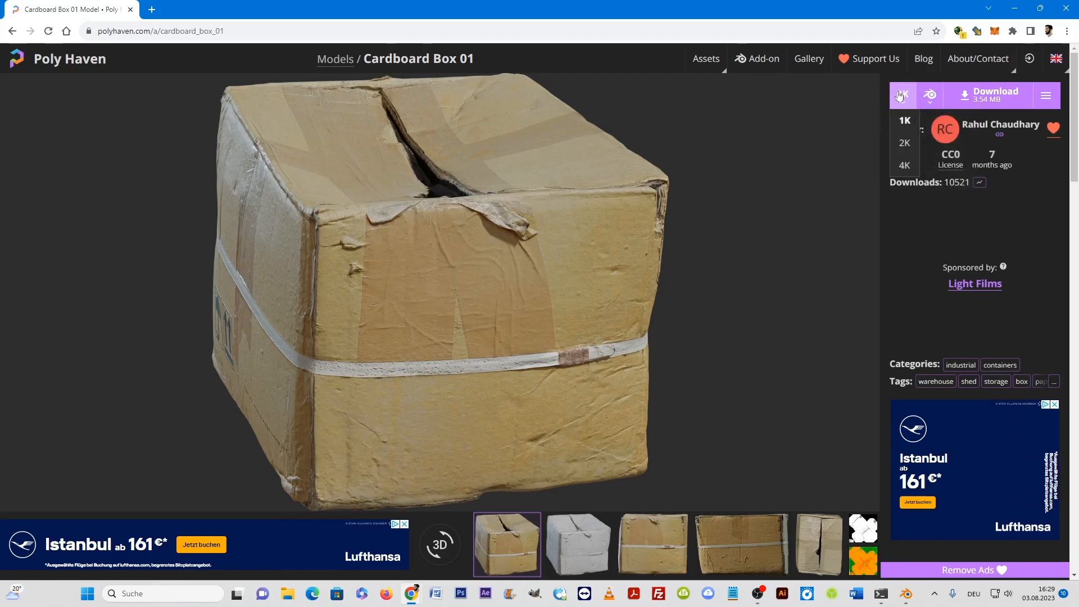
pyautogui.click(906, 144)
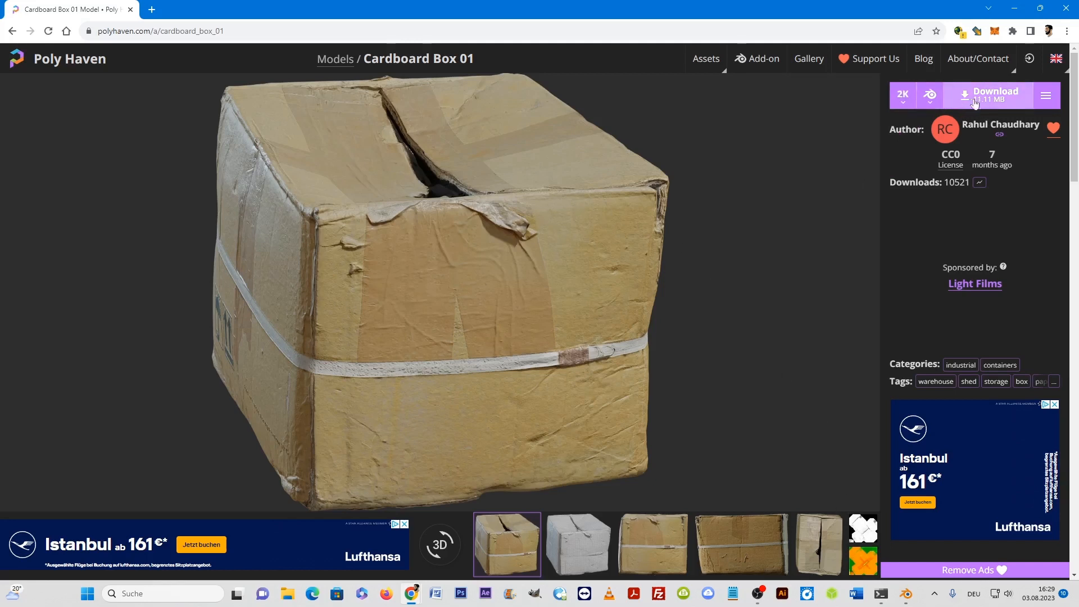
pyautogui.click(903, 96)
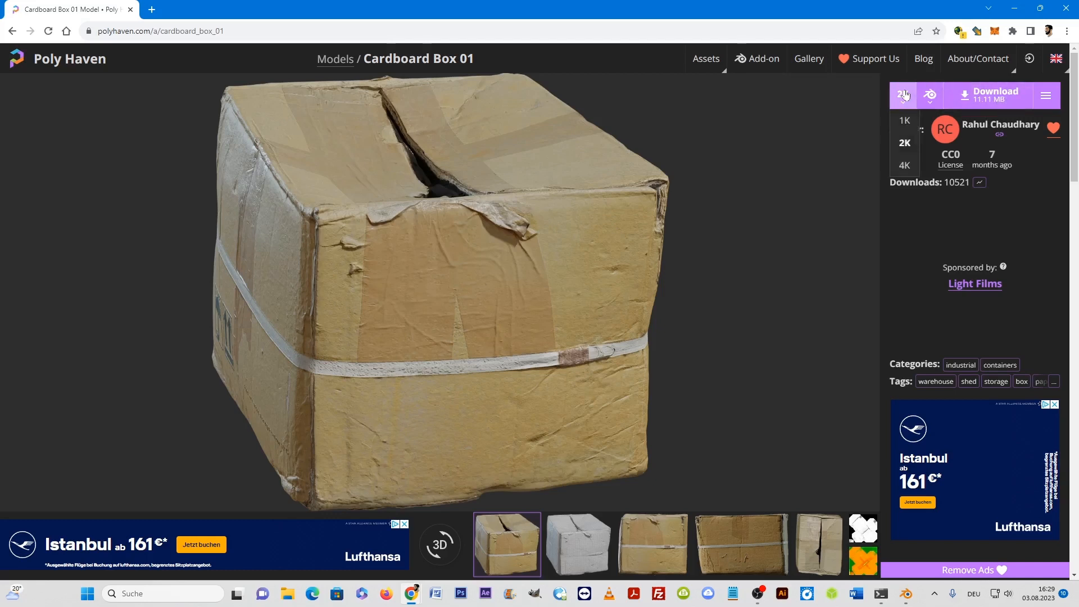
pyautogui.click(905, 122)
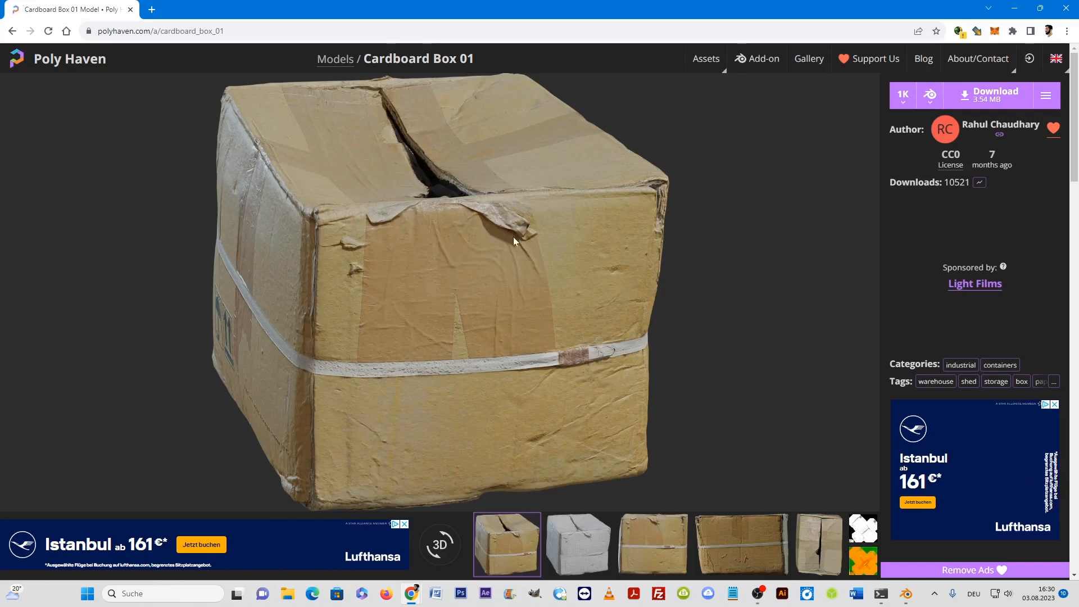
# Step: Return to the Poly Haven Models library and browse the available models for suitable factory props
pyautogui.click(17, 35)
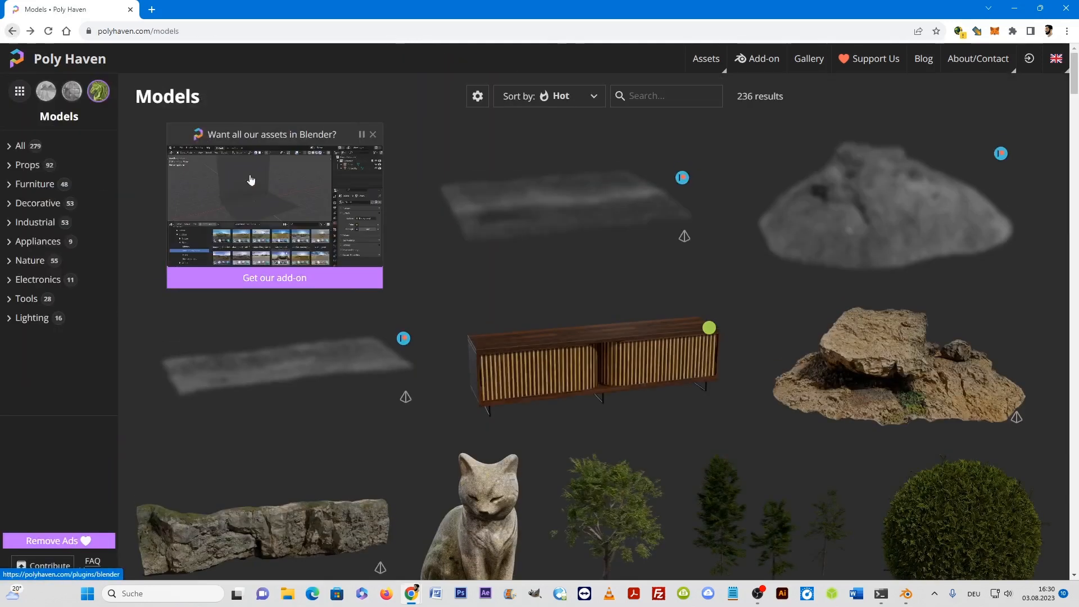
pyautogui.scroll(-4, 639, 288)
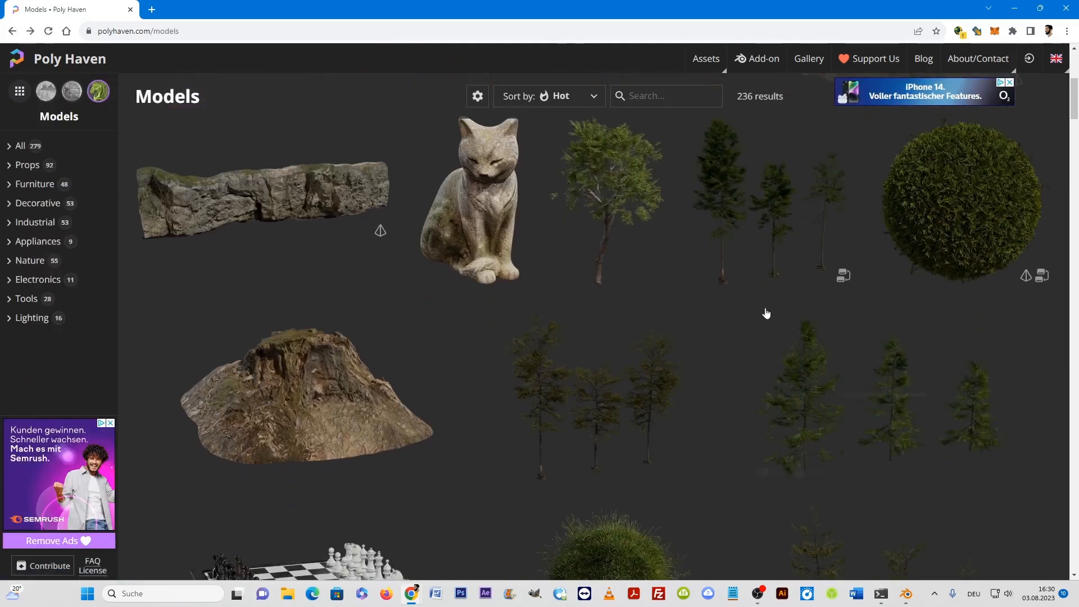
pyautogui.scroll(-6, 481, 332)
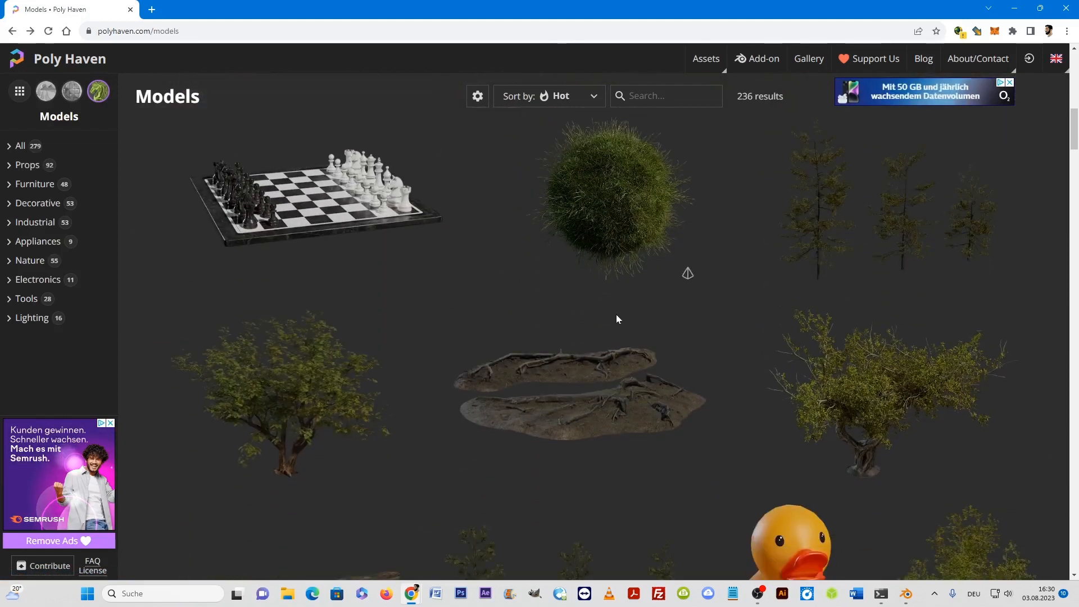
pyautogui.scroll(-5, 810, 341)
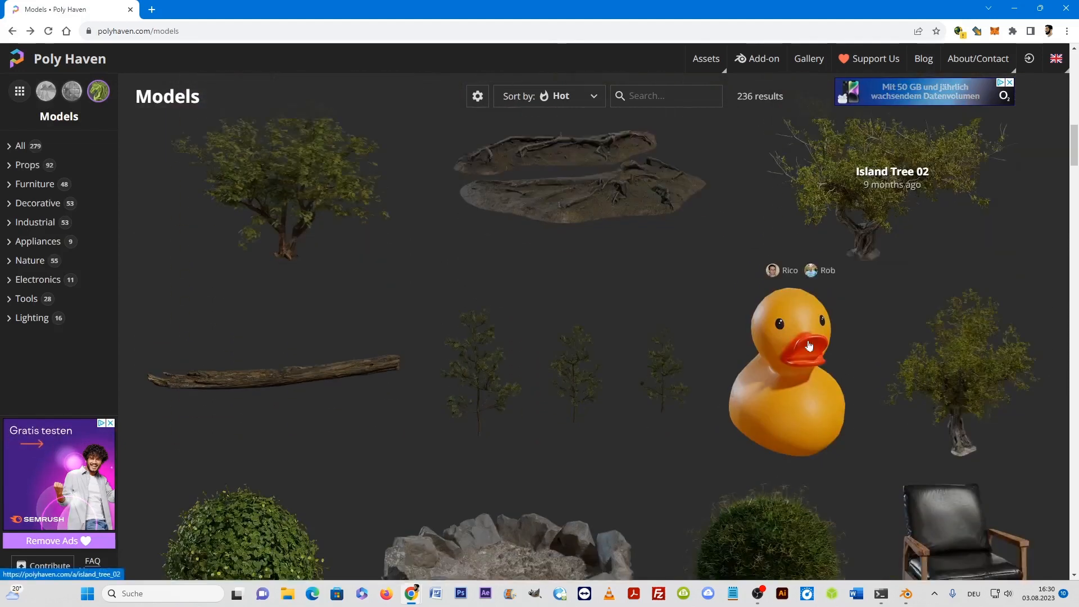
pyautogui.scroll(-5, 669, 367)
pyautogui.scroll(-4, 669, 367)
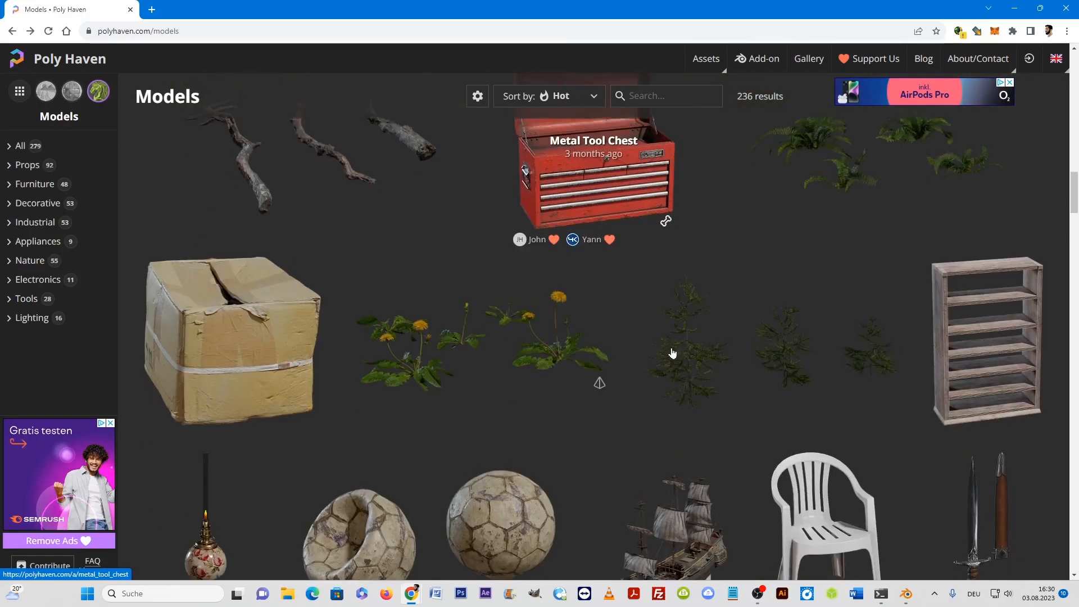
pyautogui.scroll(-5, 653, 335)
pyautogui.scroll(-10, 654, 333)
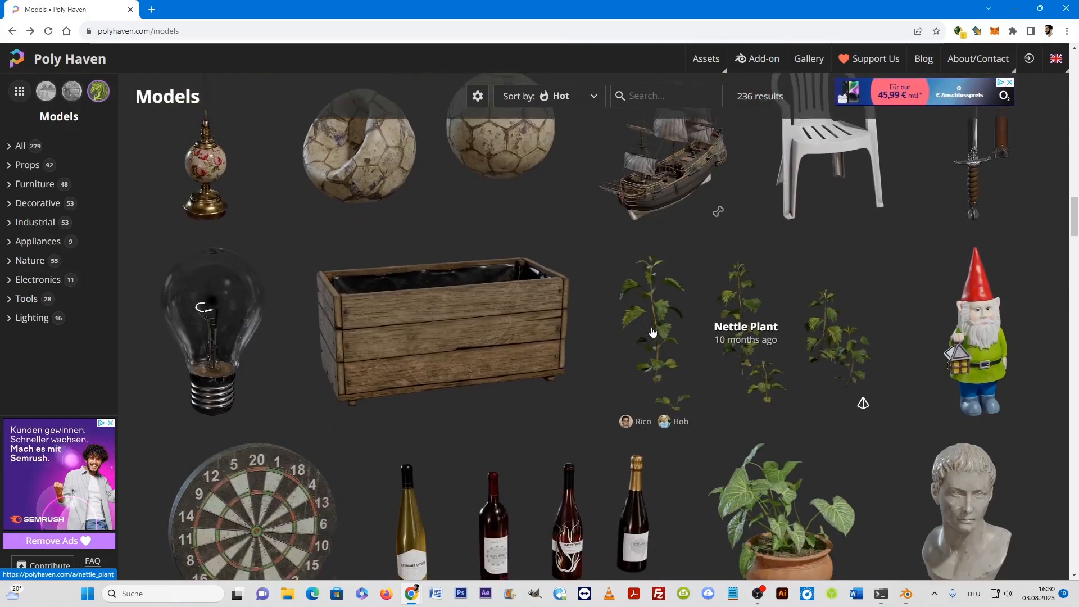
pyautogui.scroll(-5, 653, 333)
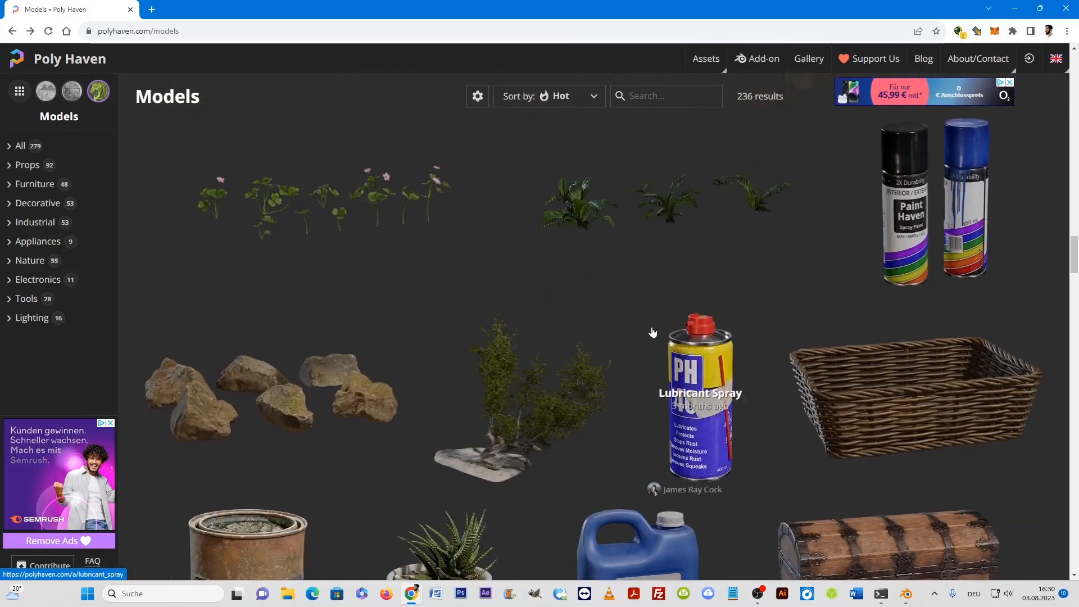
pyautogui.scroll(2, 754, 327)
pyautogui.scroll(-5, 753, 328)
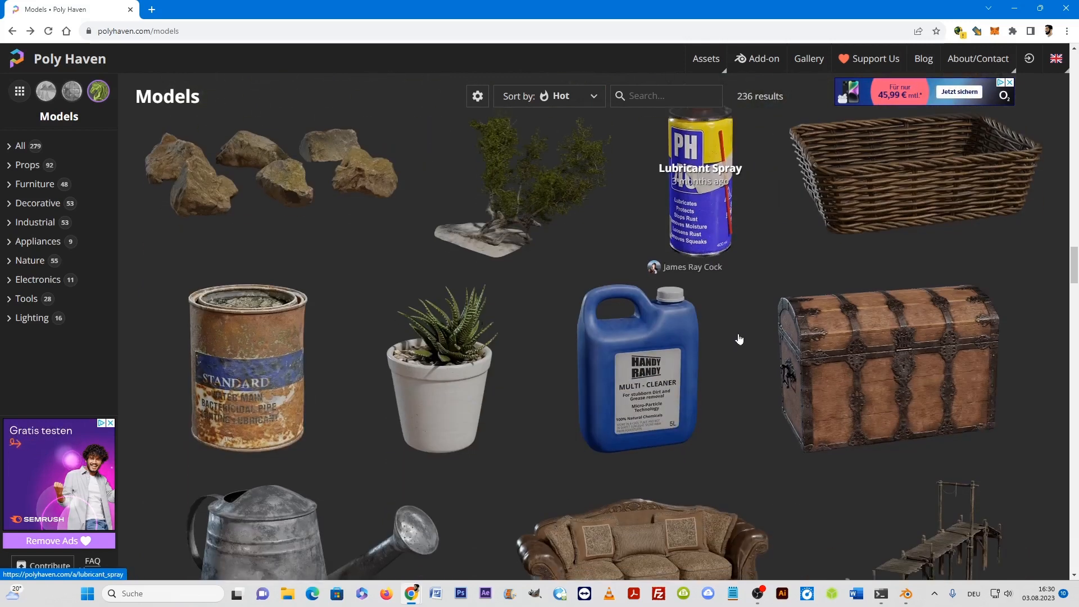
pyautogui.scroll(-12, 608, 306)
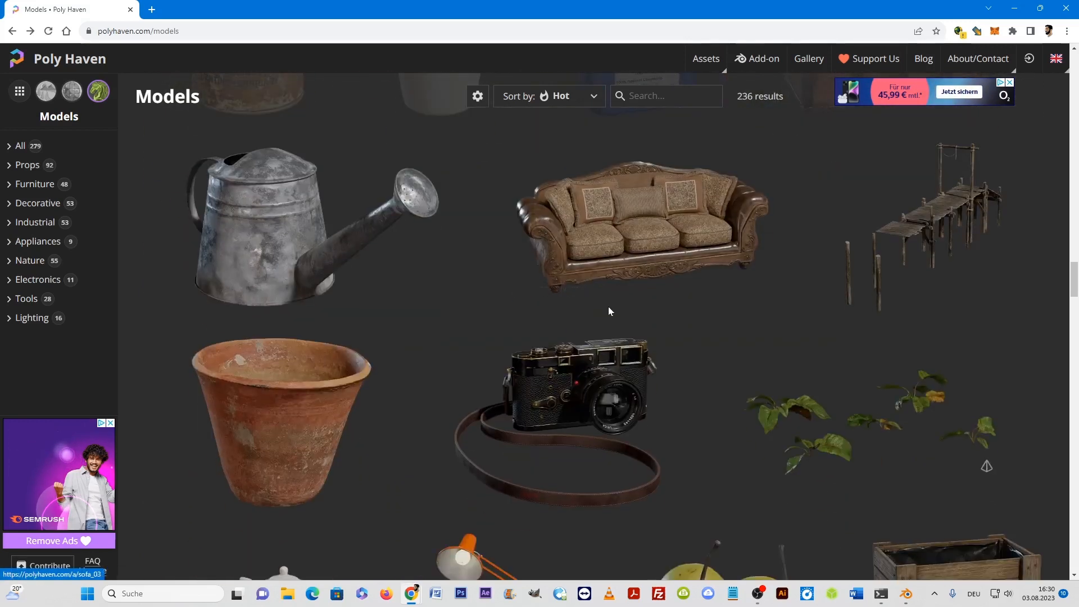
pyautogui.scroll(-8, 488, 336)
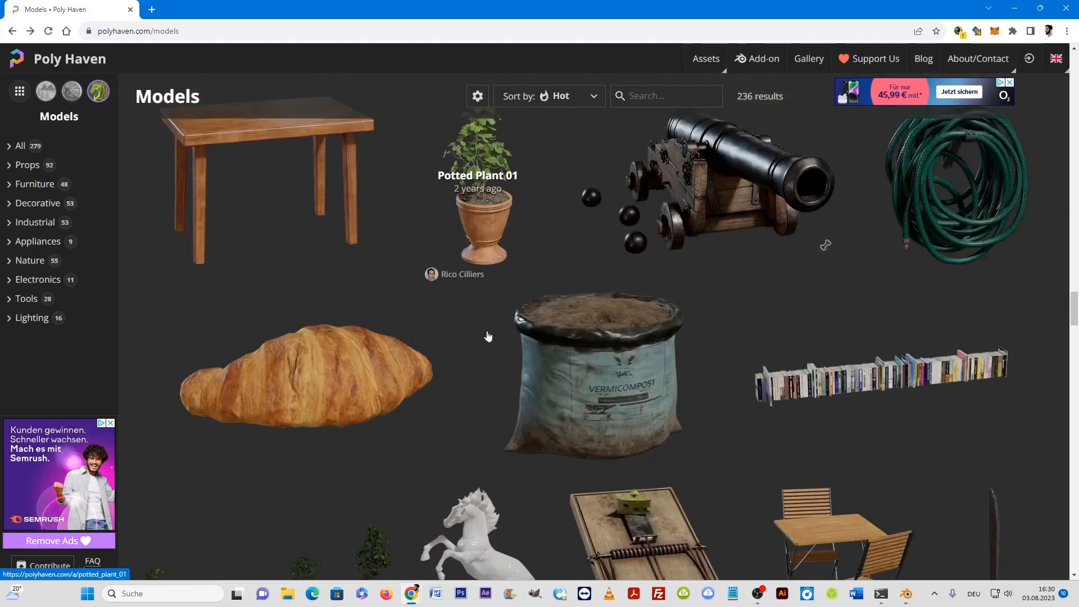
pyautogui.scroll(-4, 593, 372)
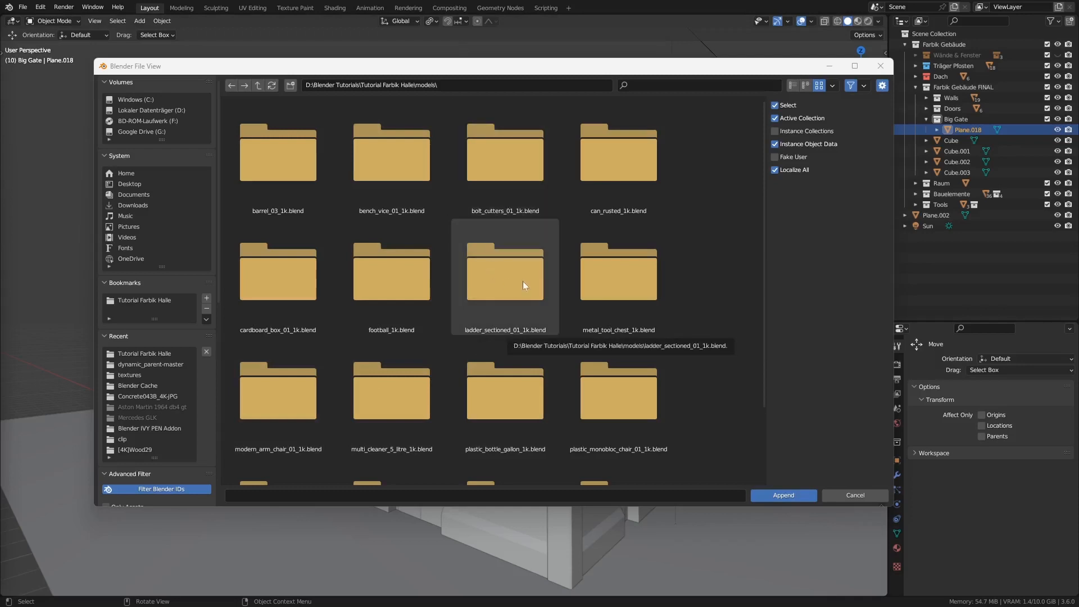
pyautogui.click(303, 157)
pyautogui.moveTo(388, 156); pyautogui.dragTo(518, 263)
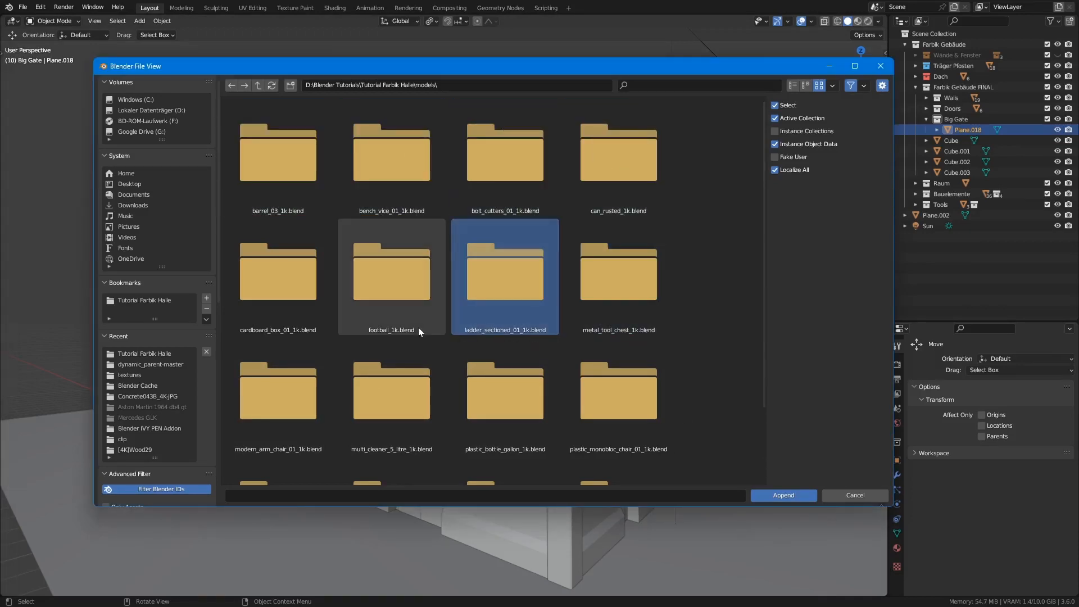
pyautogui.click(400, 167)
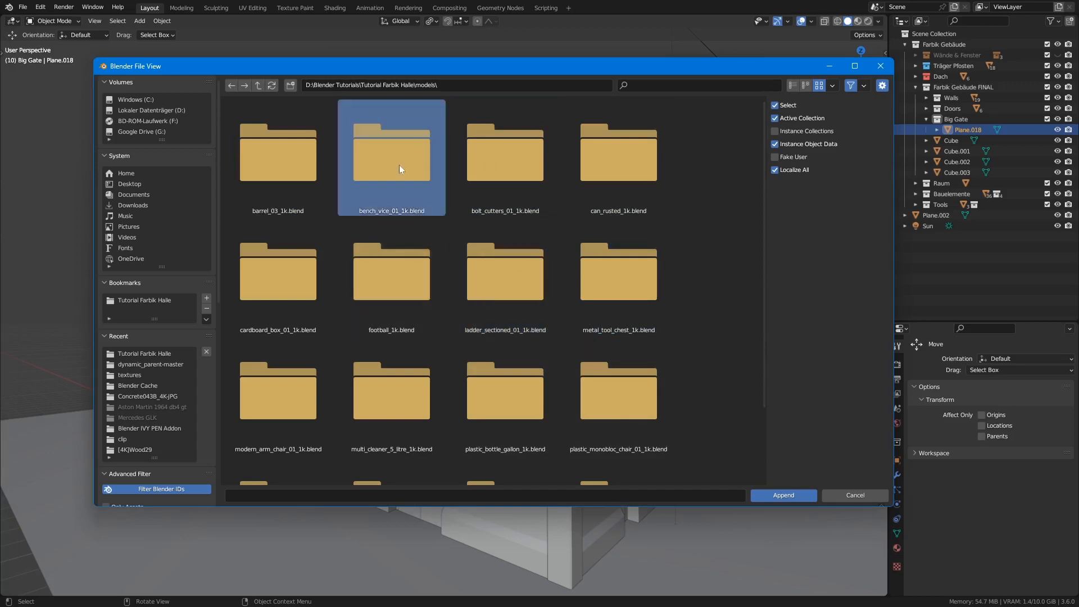
pyautogui.click(296, 173)
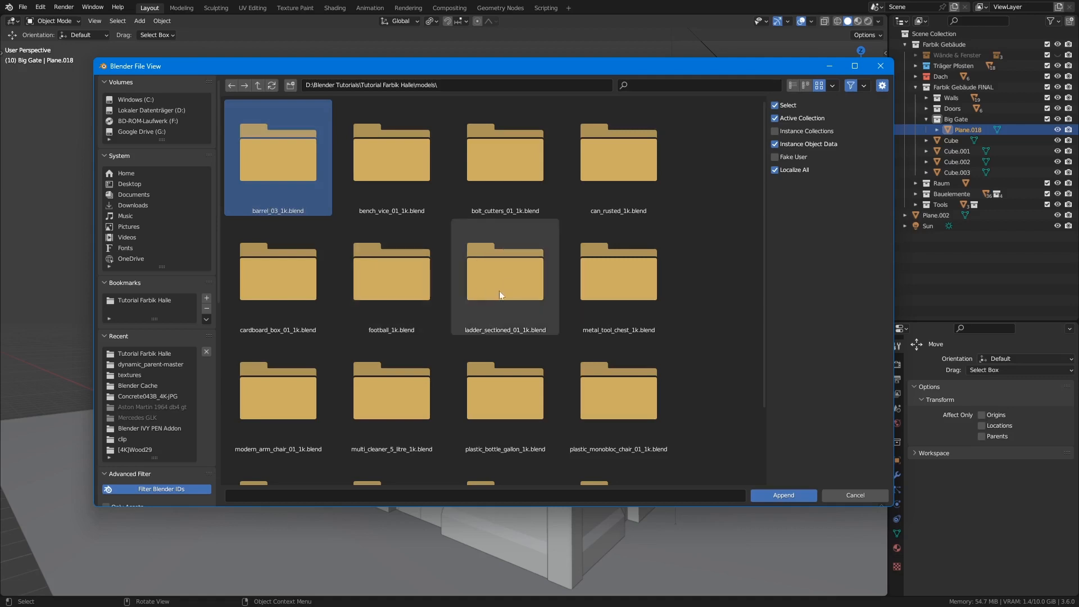
pyautogui.doubleClick(290, 162)
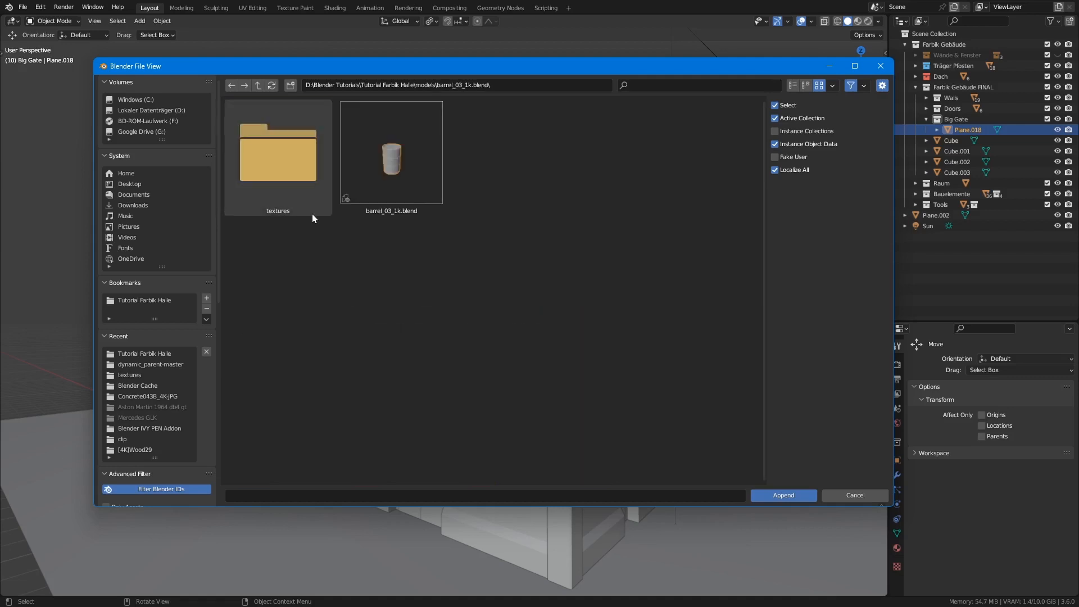
pyautogui.click(401, 171)
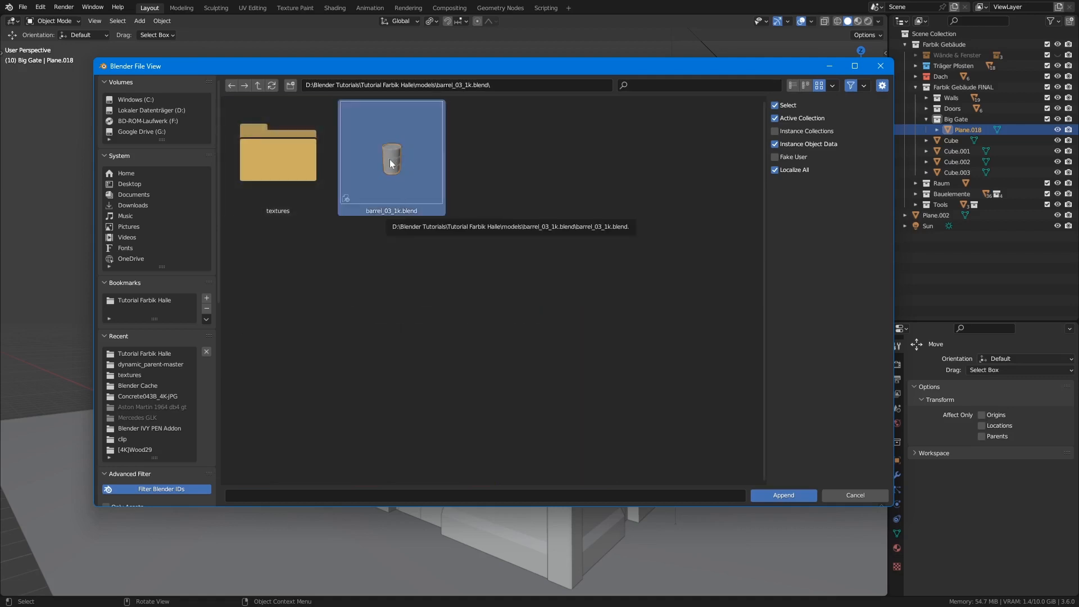
pyautogui.doubleClick(392, 164)
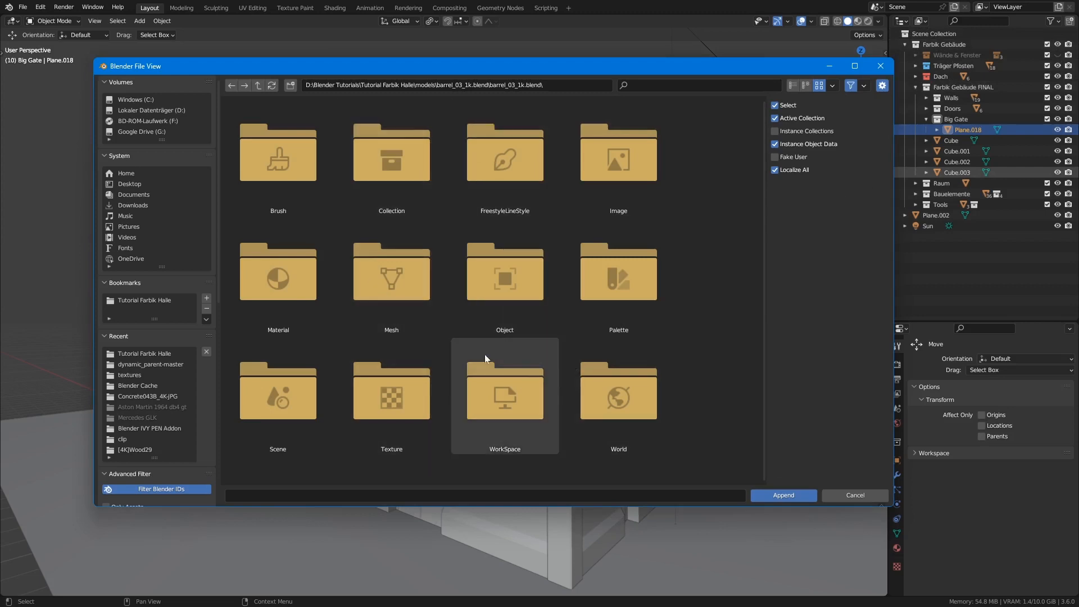
pyautogui.click(481, 280)
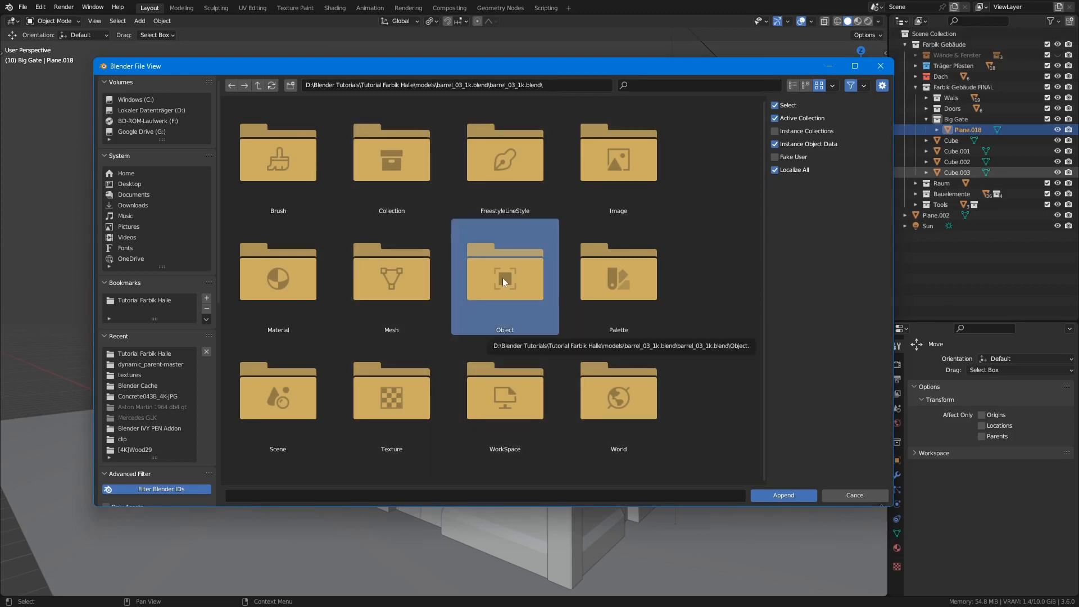
pyautogui.click(946, 152)
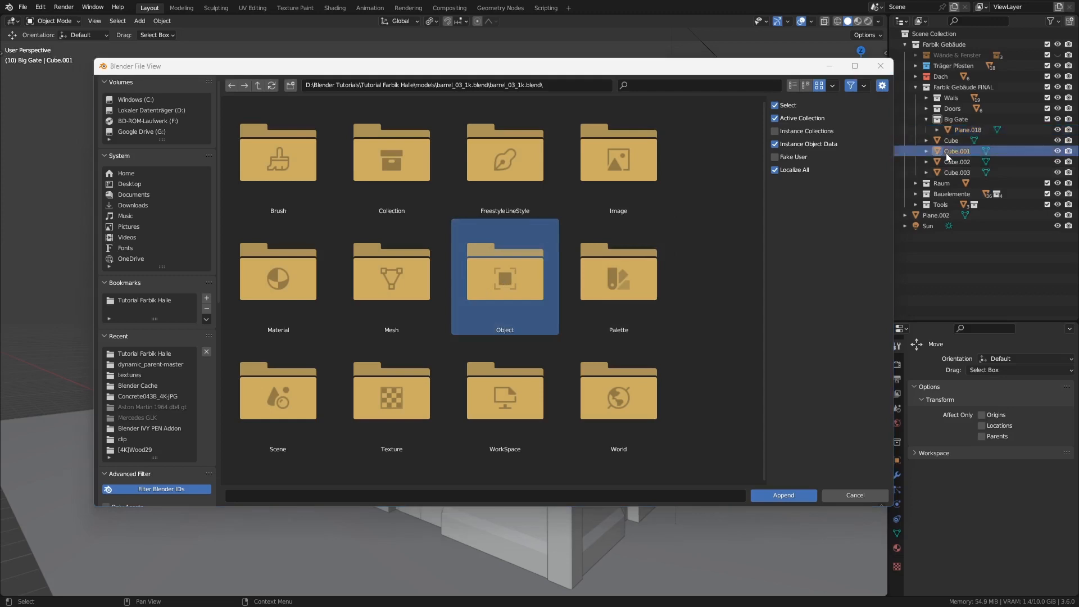
pyautogui.click(947, 119)
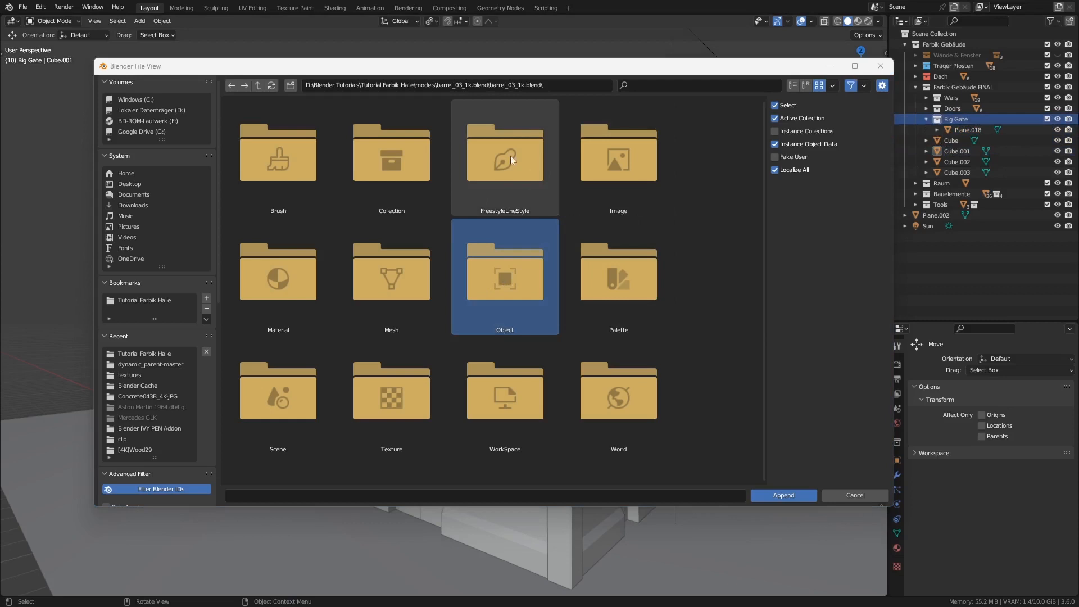
pyautogui.click(387, 153)
pyautogui.click(499, 278)
pyautogui.doubleClick(502, 276)
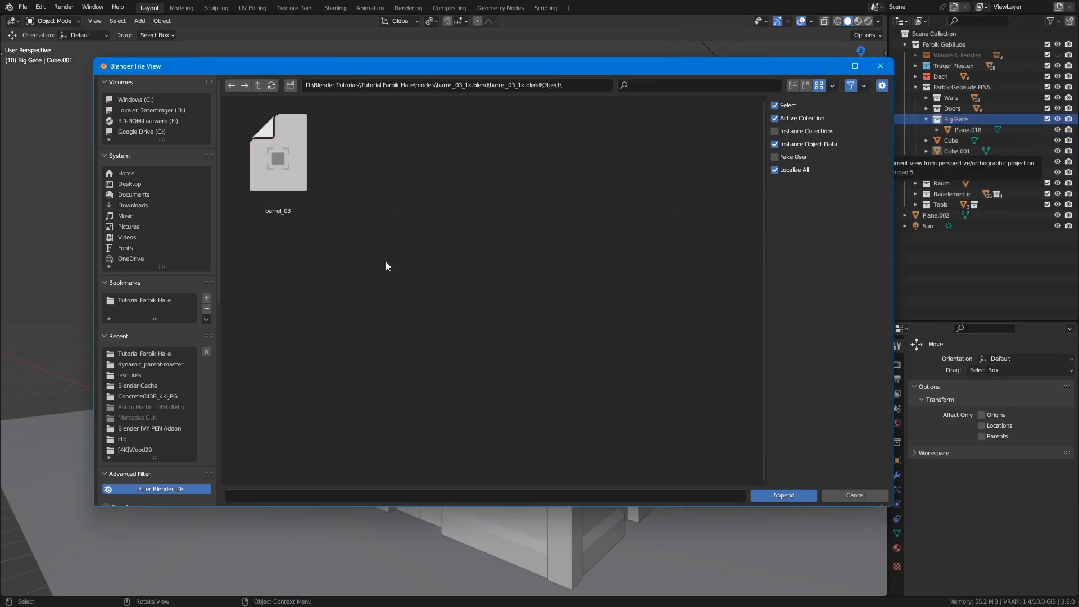
pyautogui.click(298, 179)
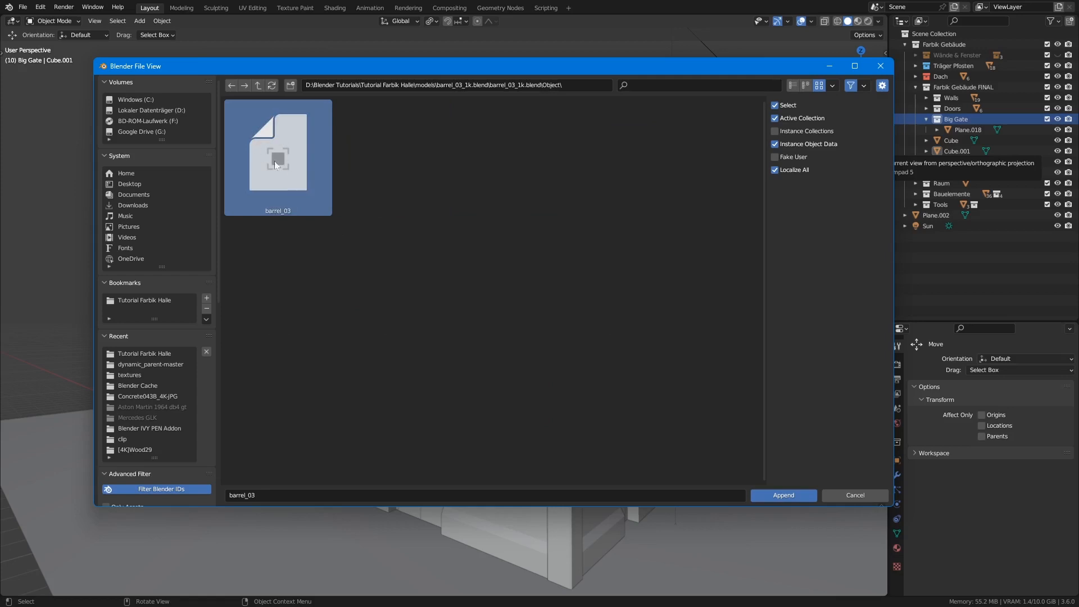
pyautogui.click(952, 141)
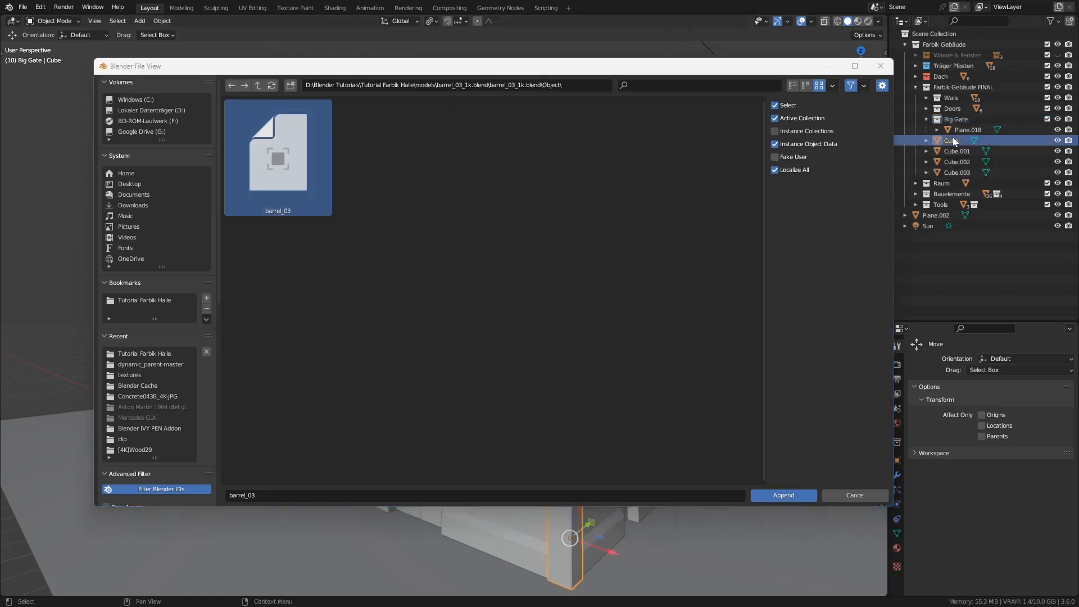
pyautogui.click(302, 173)
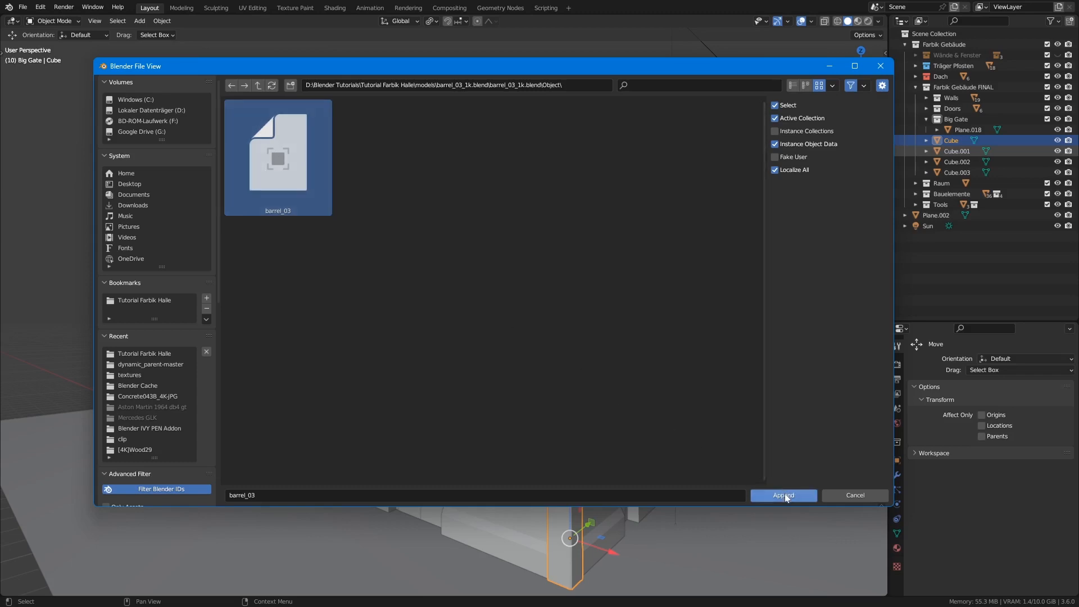
pyautogui.click(881, 66)
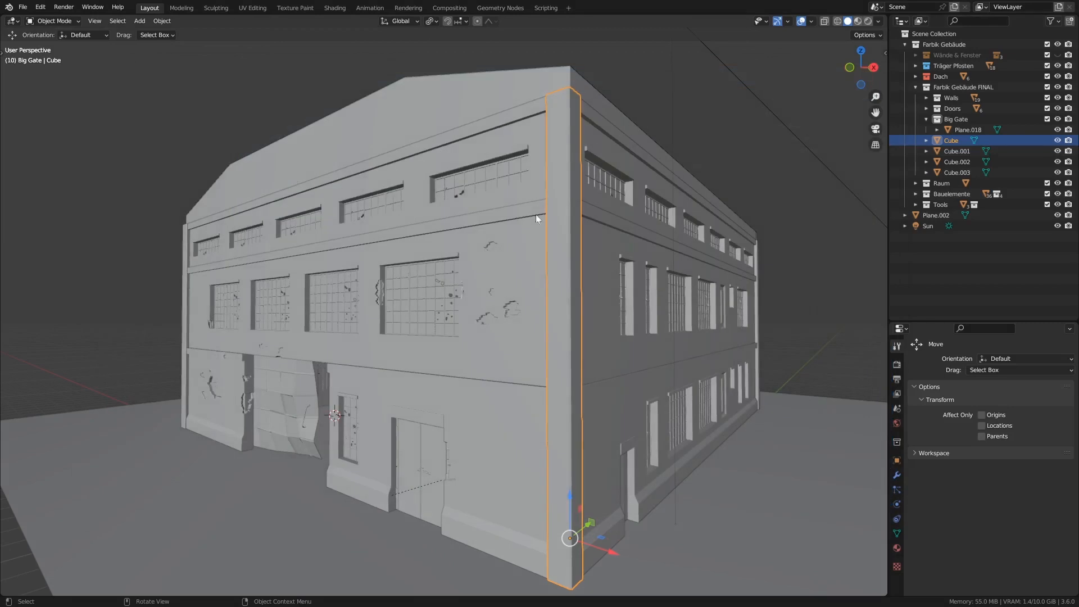
# Step: Create a new collection inside the Farbik Gebäude collection and rename it "Polyhaven models"
pyautogui.click(919, 85)
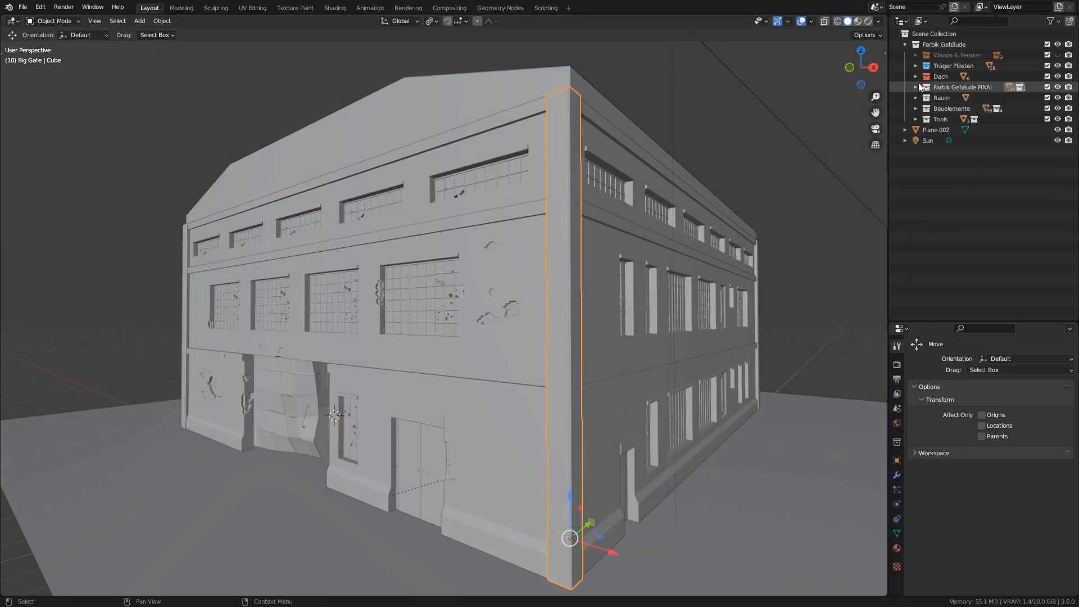
pyautogui.click(935, 44)
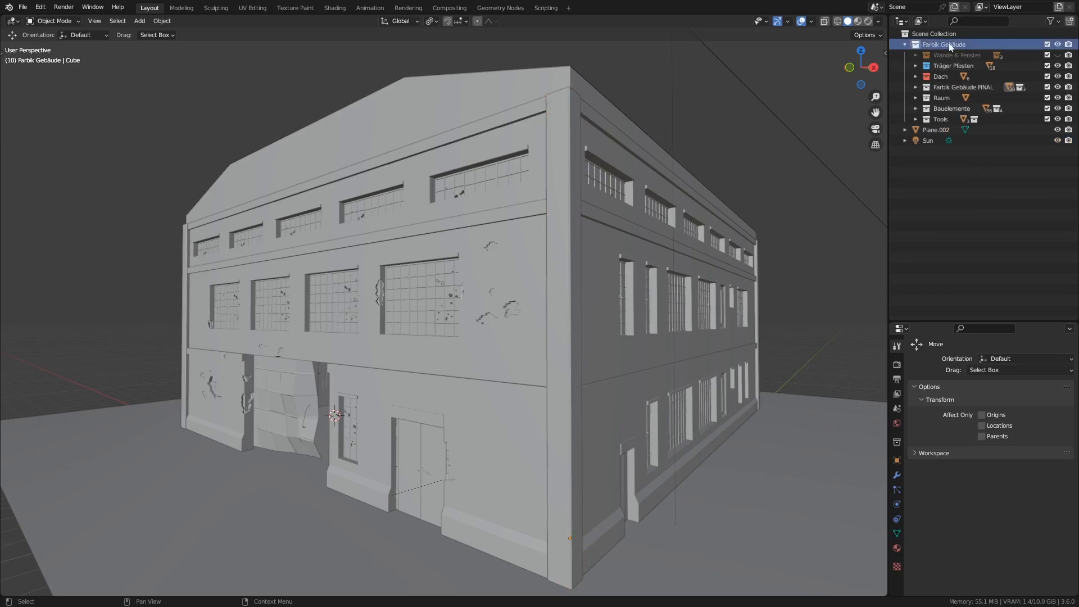
pyautogui.rightClick(949, 45)
pyautogui.click(948, 43)
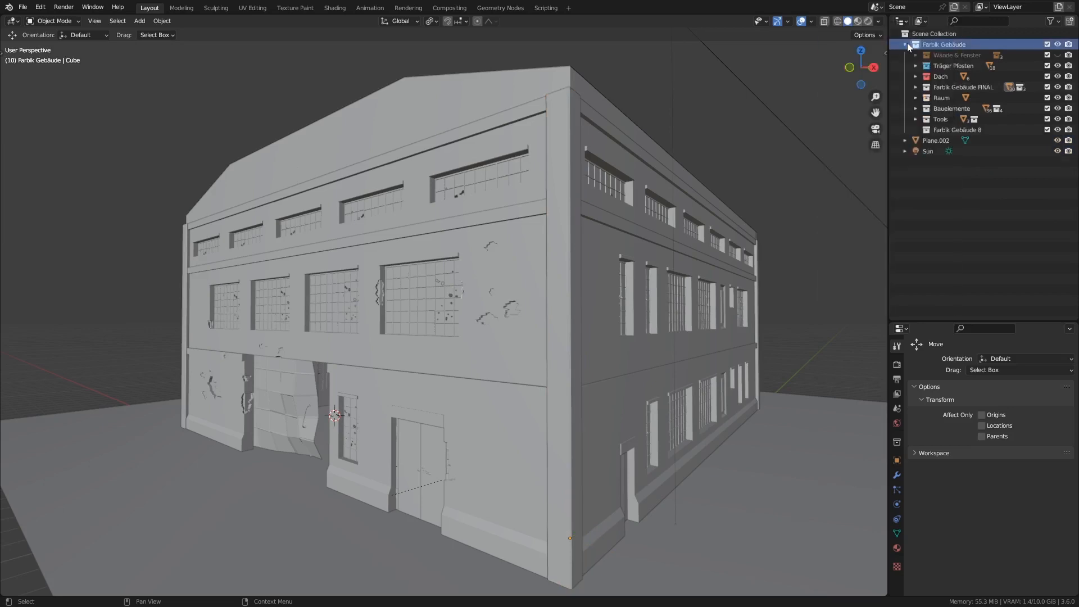
pyautogui.doubleClick(955, 130)
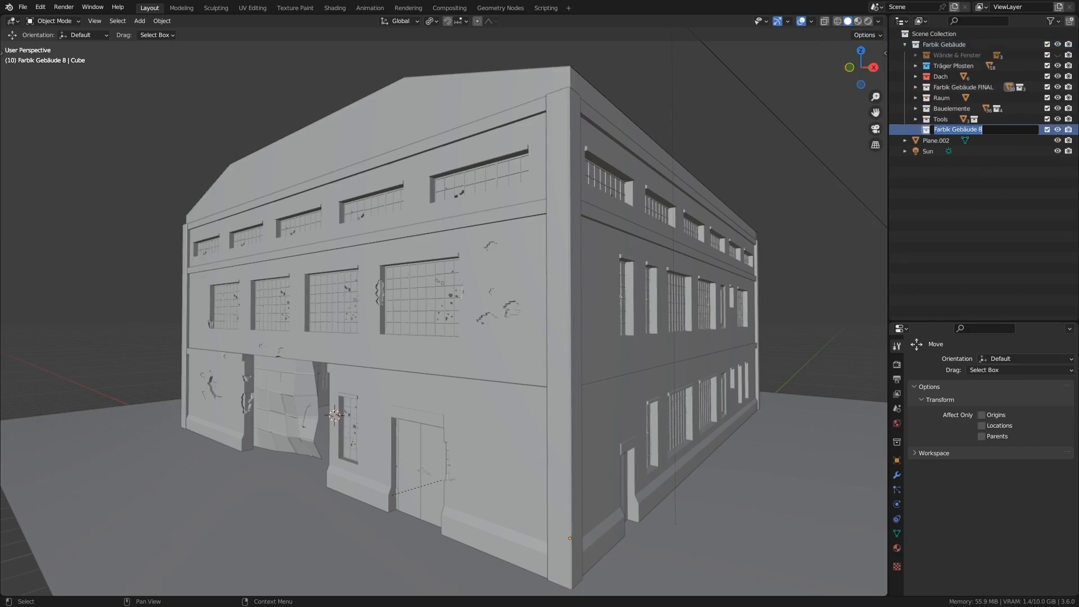
pyautogui.write('Polyhaven models')
pyautogui.press('Return')
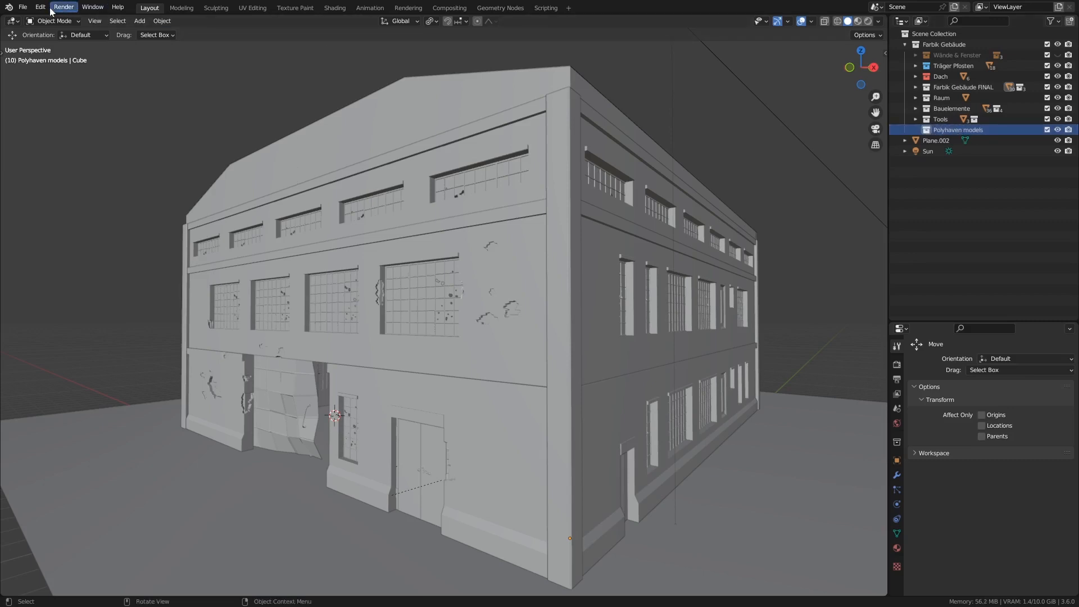
# Step: Append the barrel_03 object from barrel_03_1k.blend in the Tutorial Farbik Halle models folder
pyautogui.click(24, 7)
pyautogui.click(62, 123)
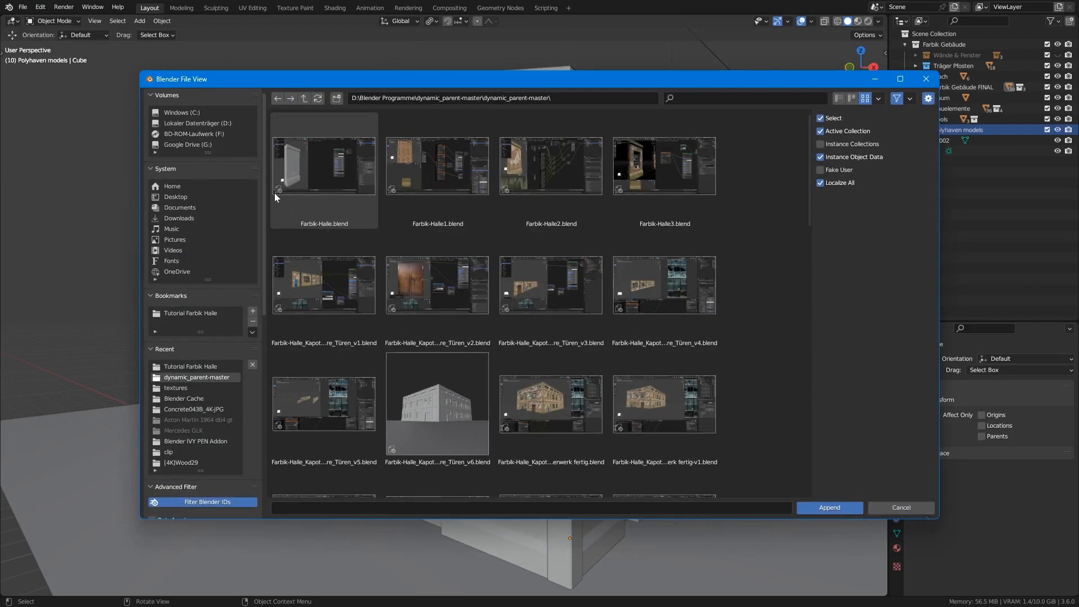
pyautogui.click(201, 366)
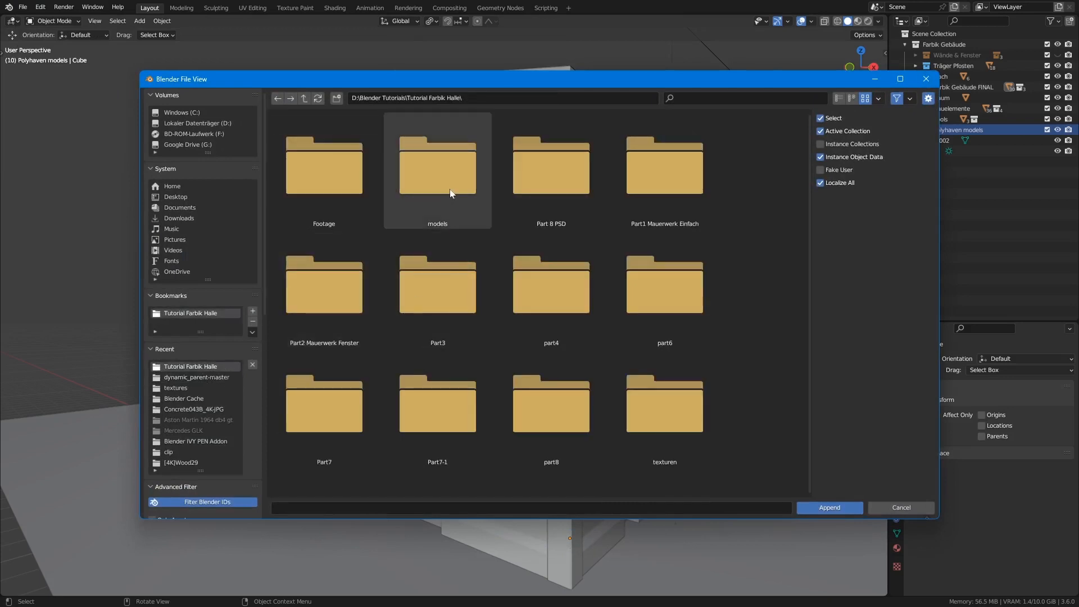
pyautogui.click(450, 179)
pyautogui.click(305, 157)
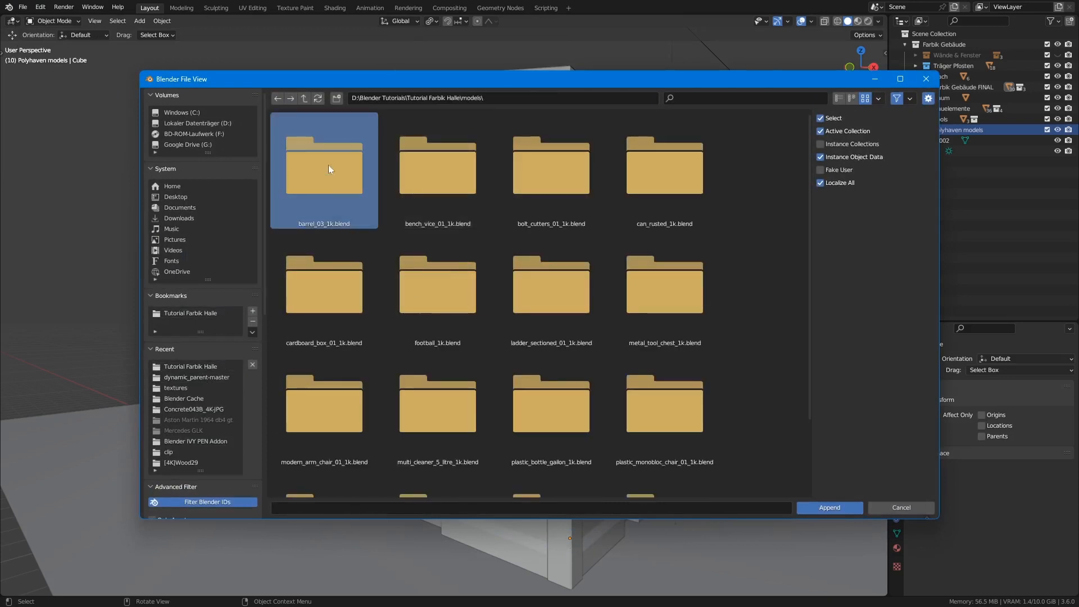
pyautogui.doubleClick(328, 164)
pyautogui.doubleClick(427, 166)
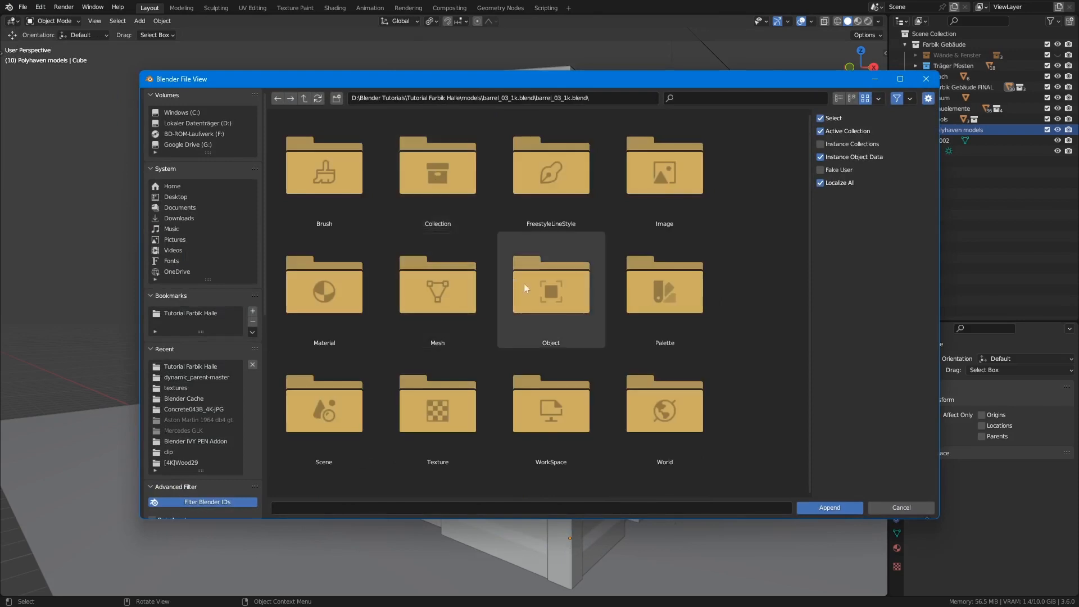
pyautogui.doubleClick(524, 284)
pyautogui.click(332, 184)
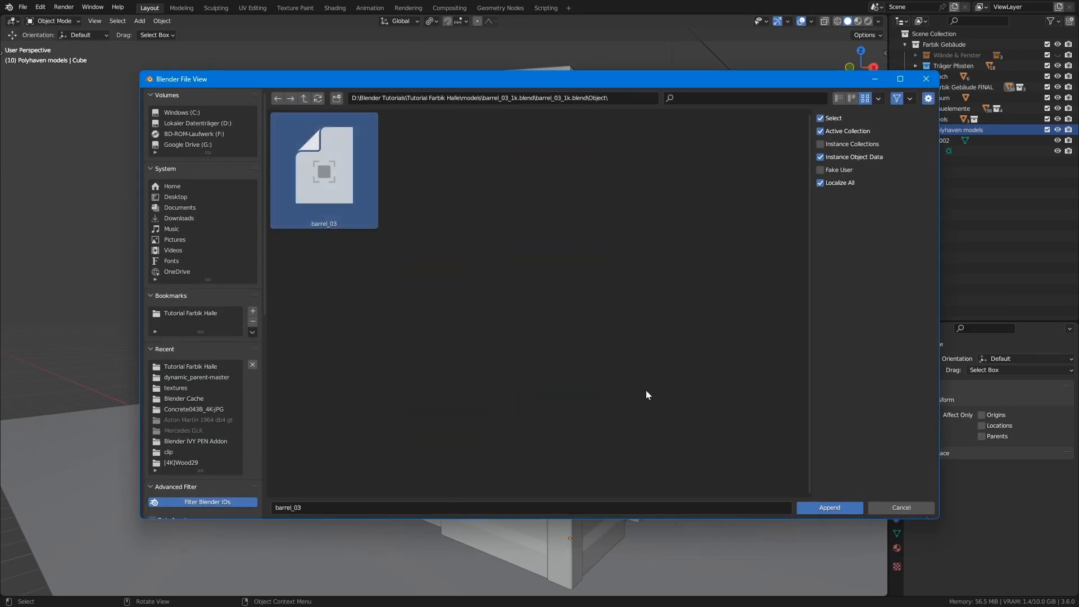
pyautogui.click(824, 509)
# Step: Move the barrel along X to the broken gate, then about 13.29 m along Y into the building
pyautogui.moveTo(676, 520); pyautogui.dragTo(598, 437, button='middle')
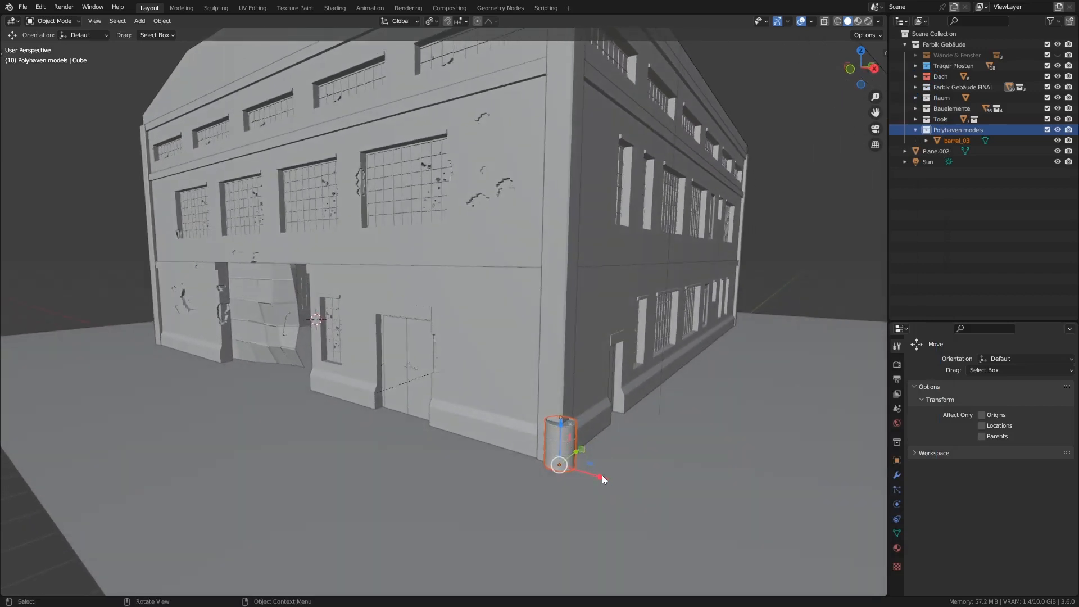
pyautogui.moveTo(602, 482); pyautogui.dragTo(331, 383)
pyautogui.moveTo(331, 383); pyautogui.dragTo(322, 375, button='middle')
pyautogui.scroll(8, 323, 375)
pyautogui.scroll(-4, 321, 375)
pyautogui.moveTo(310, 397); pyautogui.dragTo(532, 199)
# Step: Move the barrel along X past the pillar and about 4.69 m along Y deeper into the hall
pyautogui.moveTo(431, 216); pyautogui.dragTo(452, 221, button='middle')
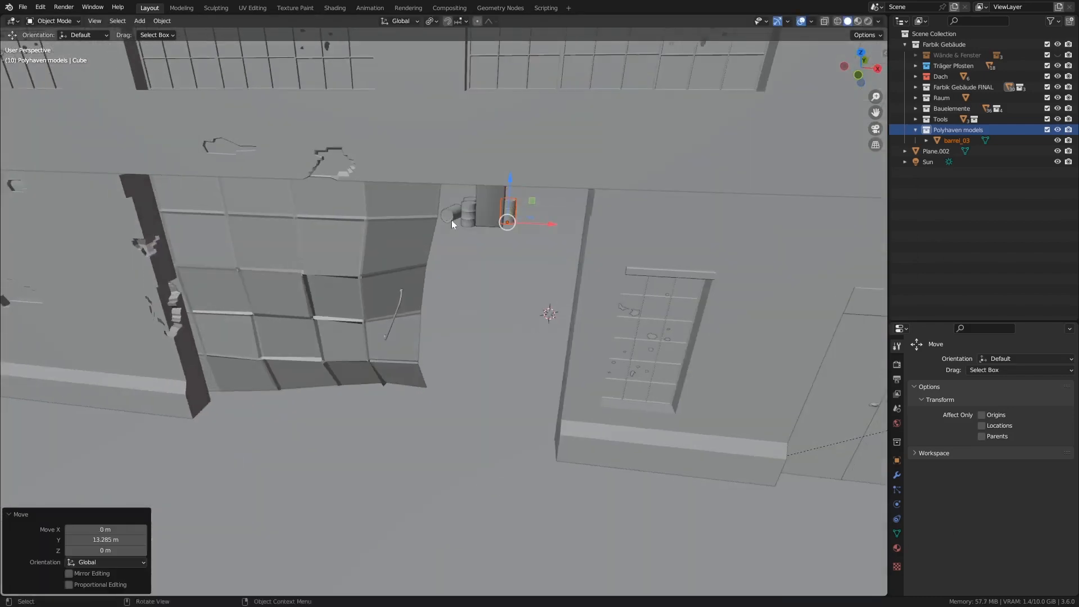
pyautogui.scroll(4, 464, 203)
pyautogui.scroll(4, 489, 191)
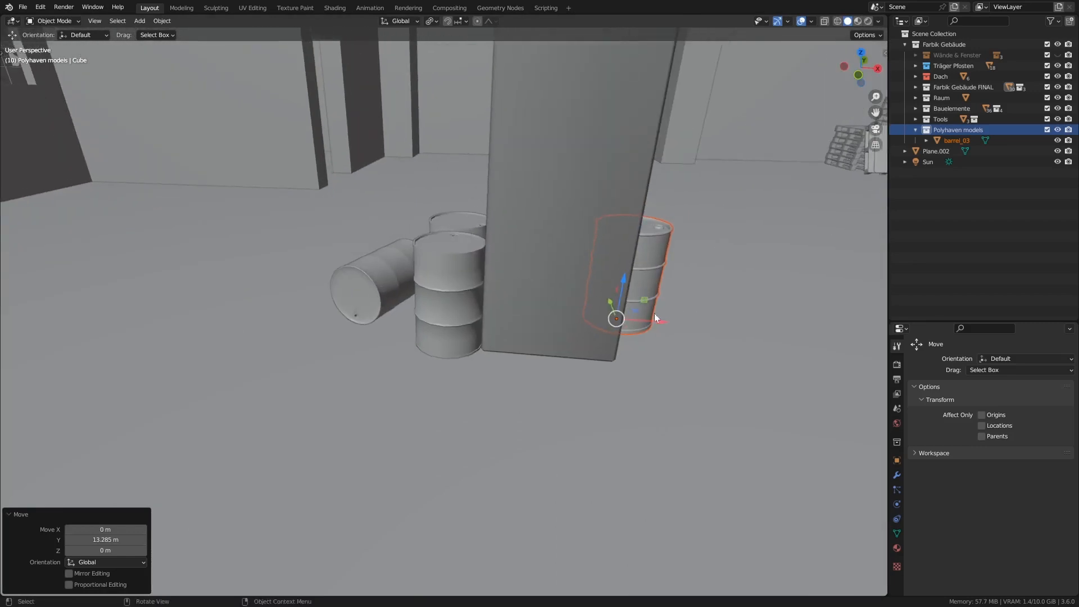
pyautogui.moveTo(656, 319); pyautogui.dragTo(559, 277, button='middle')
pyautogui.keyDown('shift'); pyautogui.moveTo(461, 257); pyautogui.dragTo(441, 283, button='middle'); pyautogui.keyUp('shift')
pyautogui.moveTo(634, 358); pyautogui.dragTo(303, 308)
pyautogui.scroll(4, 293, 266)
pyautogui.keyDown('shift'); pyautogui.moveTo(295, 269); pyautogui.dragTo(312, 359, button='middle'); pyautogui.keyUp('shift')
pyautogui.moveTo(281, 423); pyautogui.dragTo(476, 291)
# Step: Place the barrel beside the interior wall by shifting it along negative X and about 0.16 m along Y
pyautogui.scroll(3, 476, 292)
pyautogui.keyDown('shift'); pyautogui.moveTo(482, 284); pyautogui.dragTo(585, 413, button='middle'); pyautogui.keyUp('shift')
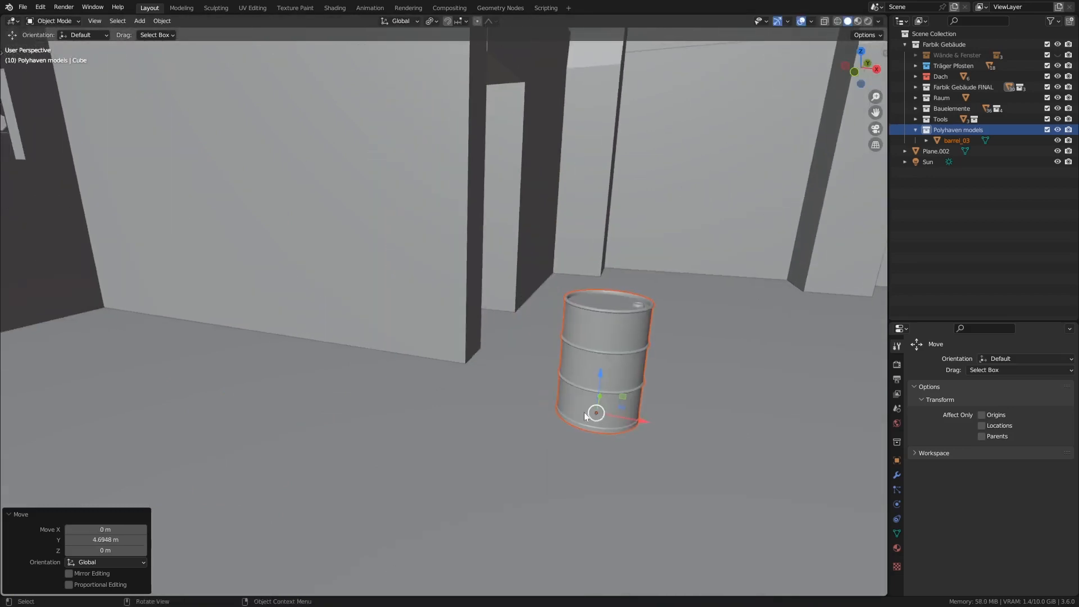
pyautogui.moveTo(663, 421); pyautogui.dragTo(427, 359)
pyautogui.moveTo(428, 360); pyautogui.dragTo(440, 369, button='middle')
pyautogui.moveTo(439, 369); pyautogui.dragTo(447, 366)
pyautogui.moveTo(446, 366)
pyautogui.mouseDown(button='middle')
pyautogui.moveTo(456, 361)
pyautogui.moveTo(399, 339)
pyautogui.moveTo(438, 374)
pyautogui.mouseUp(button='middle')
# Step: Switch the viewport to Material Preview and inspect the barrel's texture and lid up close
pyautogui.scroll(2, 399, 339)
pyautogui.scroll(2, 401, 339)
pyautogui.moveTo(472, 316); pyautogui.dragTo(468, 298, button='middle')
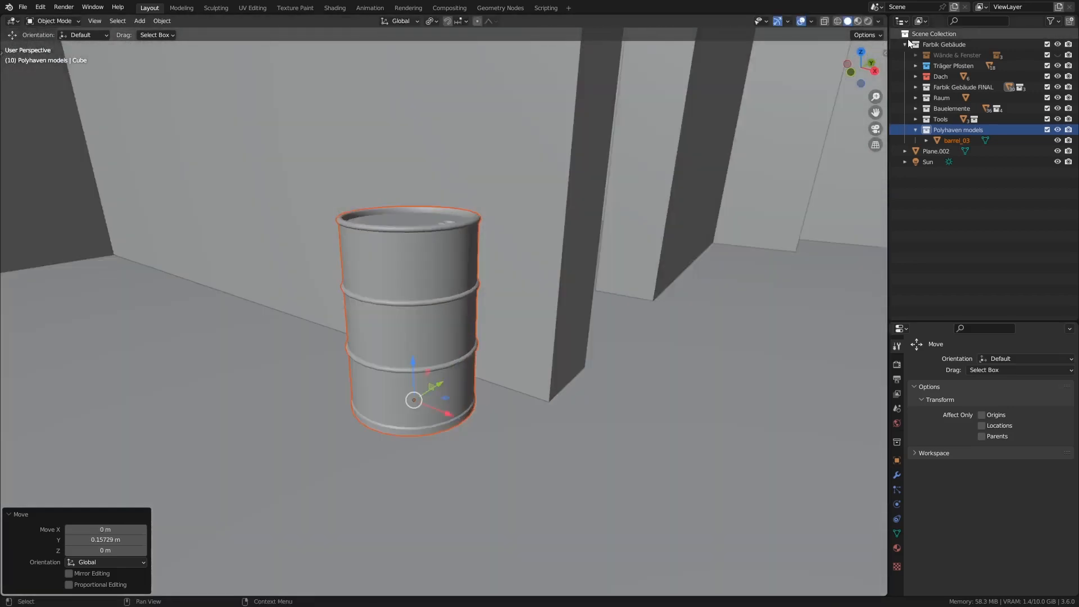
pyautogui.click(857, 22)
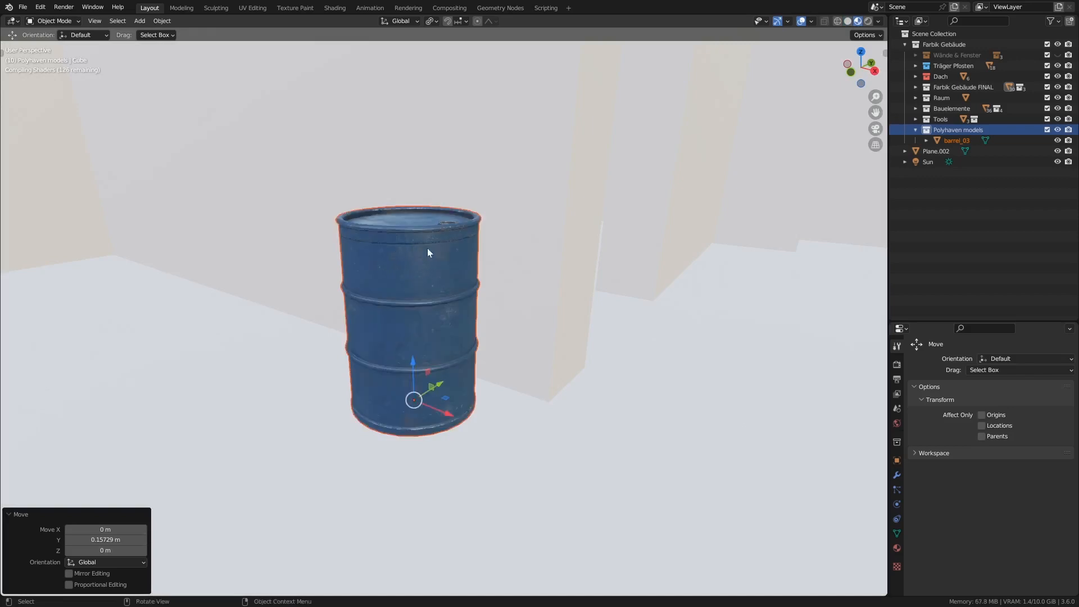
pyautogui.moveTo(440, 261); pyautogui.dragTo(406, 361, button='middle')
pyautogui.scroll(3, 409, 291)
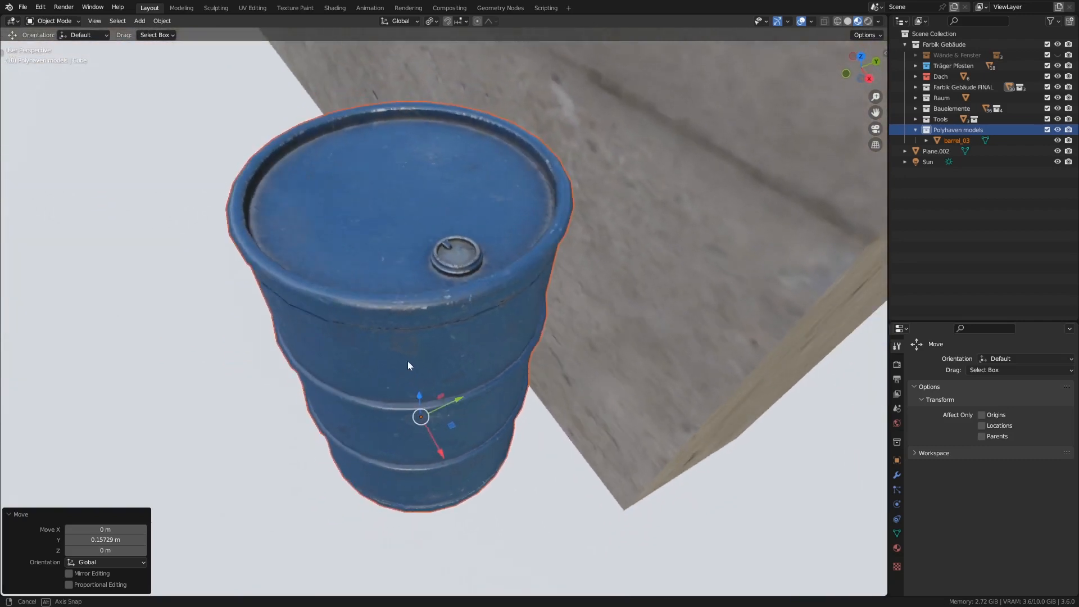
pyautogui.scroll(4, 446, 262)
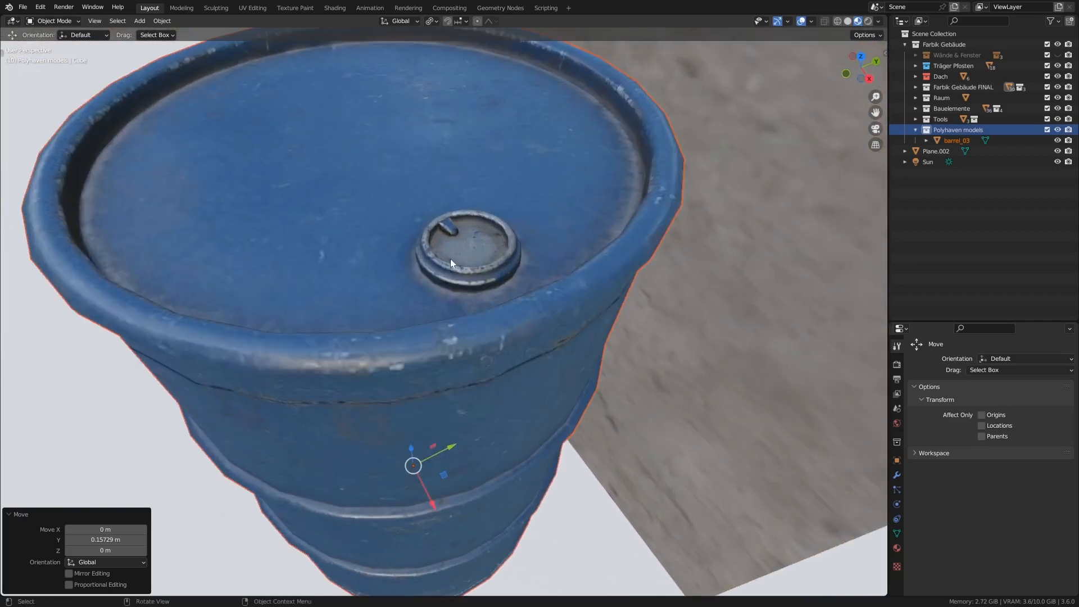
pyautogui.scroll(-4, 379, 298)
pyautogui.moveTo(383, 348); pyautogui.dragTo(572, 419, button='middle')
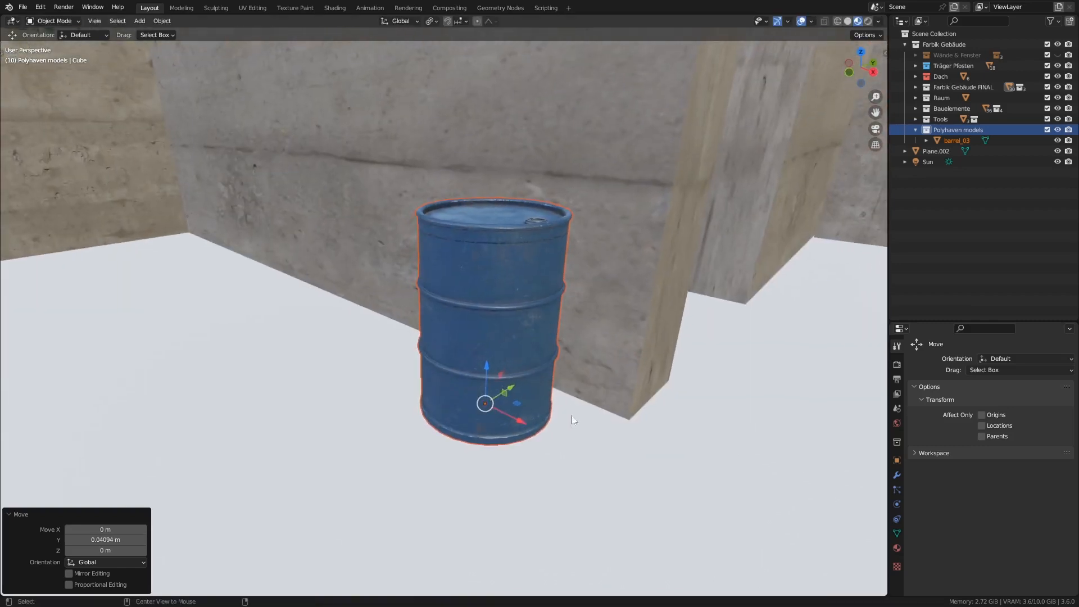
# Step: Create a linked duplicate of the barrel and move it about 0.82 m along negative X
pyautogui.hotkey('shift', 'd')
pyautogui.hotkey('alt', 'd')
pyautogui.press('x')
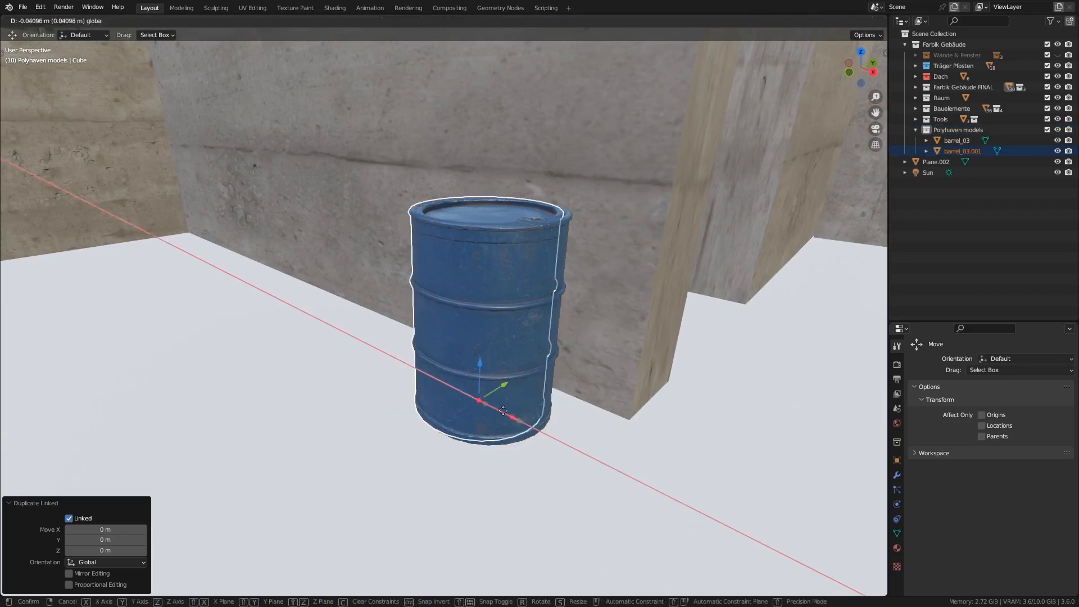
pyautogui.click(403, 368)
# Step: Shift the duplicated barrel about 0.13 m along X toward the original and rotate it about 89° around Z
pyautogui.moveTo(354, 356); pyautogui.dragTo(427, 341, button='middle')
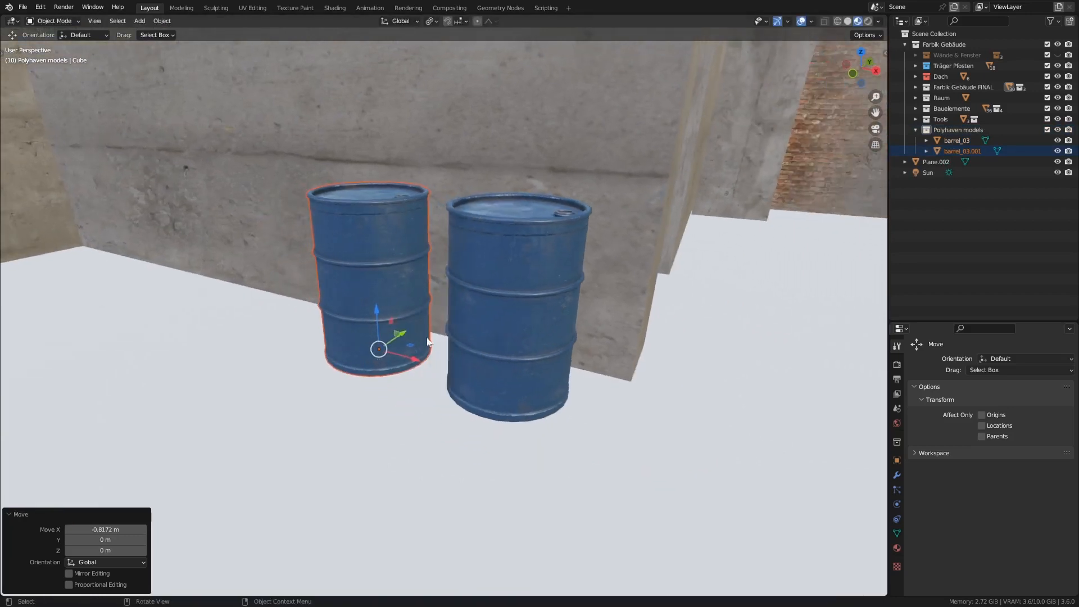
pyautogui.moveTo(425, 281); pyautogui.dragTo(432, 383, button='middle')
pyautogui.press('g')
pyautogui.press('x')
pyautogui.click(487, 391)
pyautogui.press('r')
pyautogui.press('z')
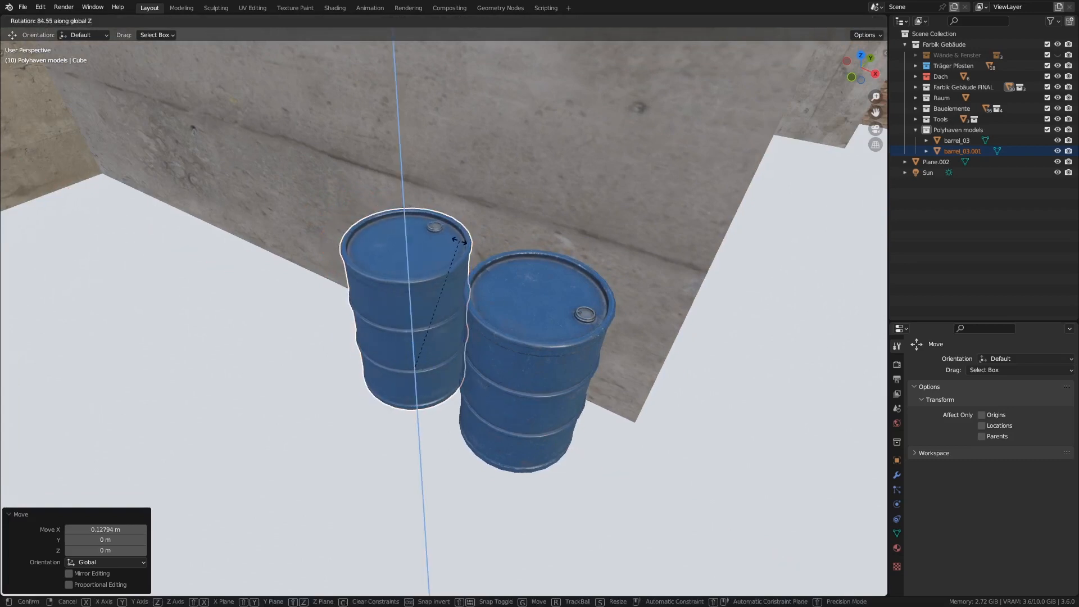
pyautogui.click(458, 242)
# Step: Create a linked duplicate of the second barrel and move it about 0.68 m along negative Y
pyautogui.moveTo(483, 369)
pyautogui.mouseDown(button='middle')
pyautogui.moveTo(471, 315)
pyautogui.moveTo(490, 355)
pyautogui.mouseUp(button='middle')
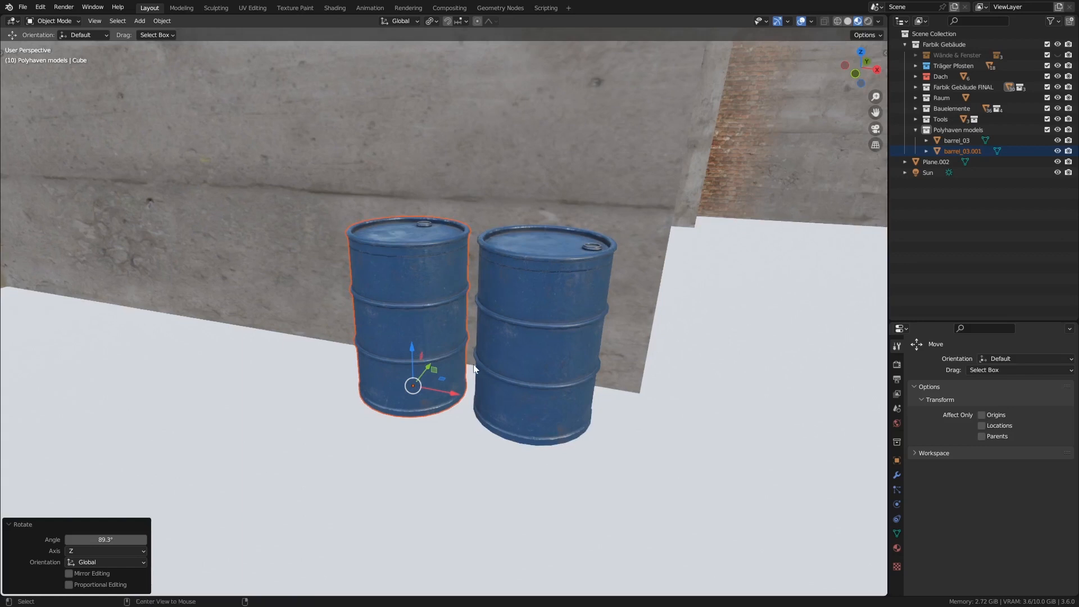
pyautogui.hotkey('alt', 'd')
pyautogui.rightClick(474, 365)
pyautogui.moveTo(432, 368); pyautogui.dragTo(387, 411)
pyautogui.rightClick(387, 411)
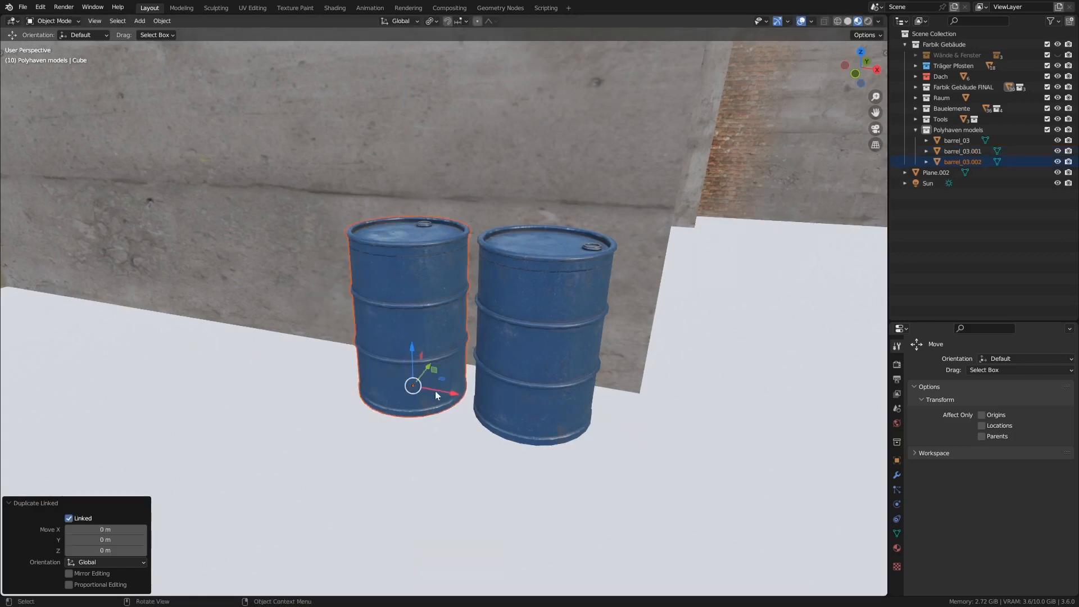
pyautogui.moveTo(437, 393); pyautogui.dragTo(402, 408, button='middle')
pyautogui.moveTo(443, 362); pyautogui.dragTo(403, 369)
pyautogui.click(337, 406)
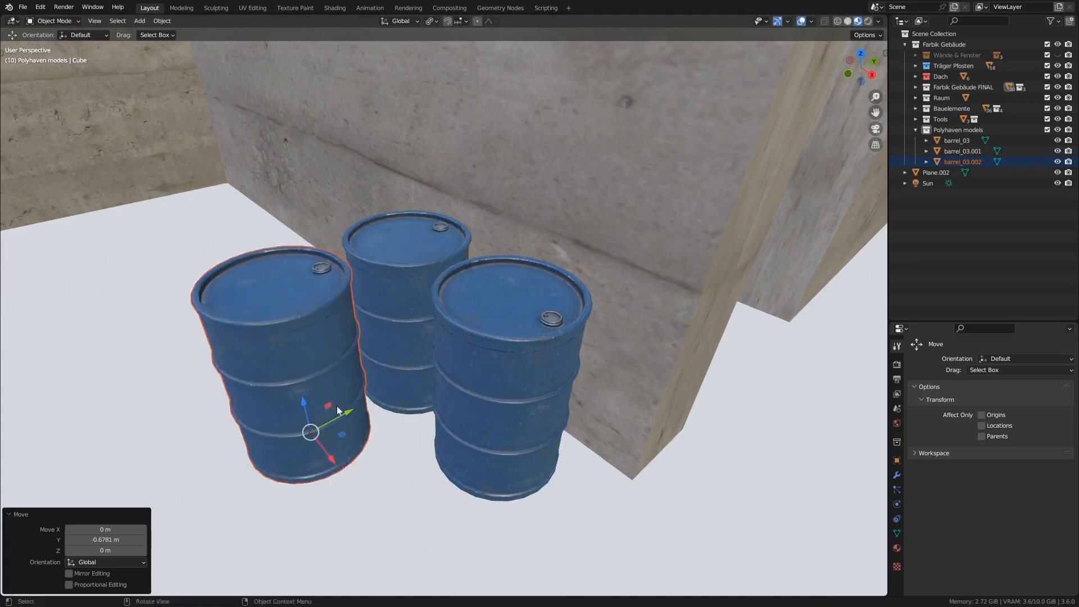
# Step: Fit the third barrel closely against the other two by moving it along X and about 0.11 m along Y
pyautogui.moveTo(336, 406); pyautogui.dragTo(346, 428, button='middle')
pyautogui.press('g')
pyautogui.press('x')
pyautogui.click(420, 429)
pyautogui.moveTo(420, 429); pyautogui.dragTo(437, 380, button='middle')
pyautogui.press('g')
pyautogui.press('y')
pyautogui.click(423, 432)
# Step: Create a linked duplicate of the third barrel and raise it about 0.92 m along Z on top of it
pyautogui.scroll(1, 493, 413)
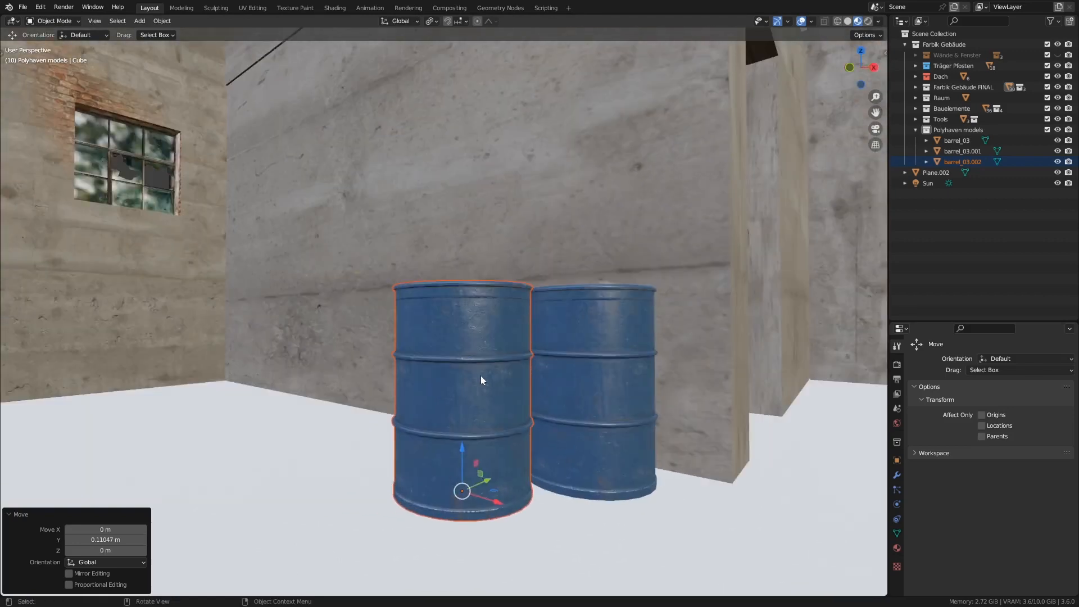
pyautogui.hotkey('alt', 'd')
pyautogui.press('g')
pyautogui.press('z')
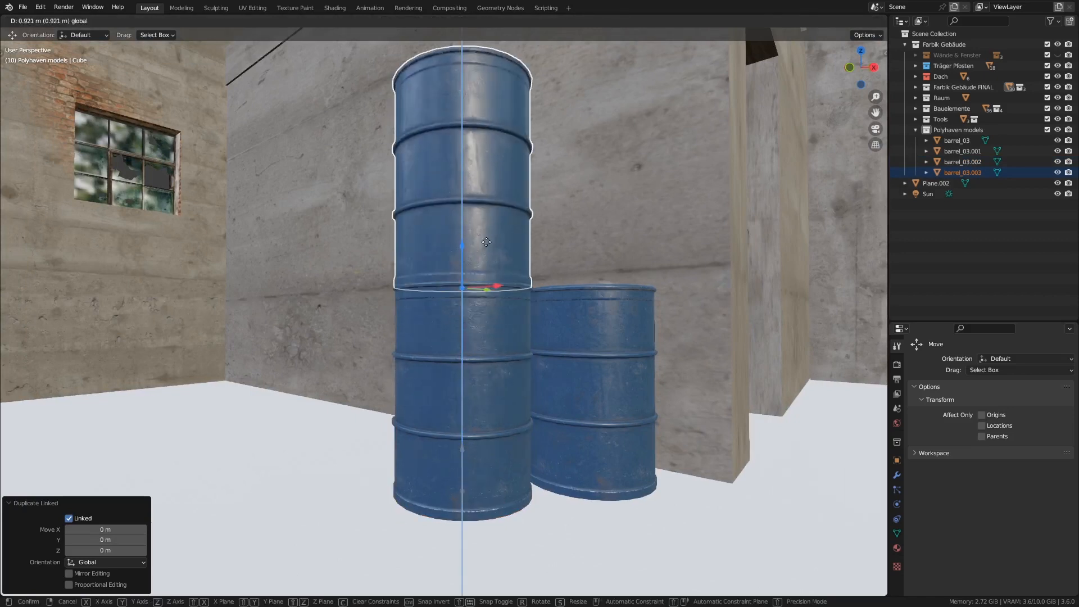
pyautogui.click(487, 245)
# Step: Move the stacked barrel along Y over the lower barrels and fine-tune its height by about 0.005 m
pyautogui.moveTo(487, 245); pyautogui.dragTo(497, 277, button='middle')
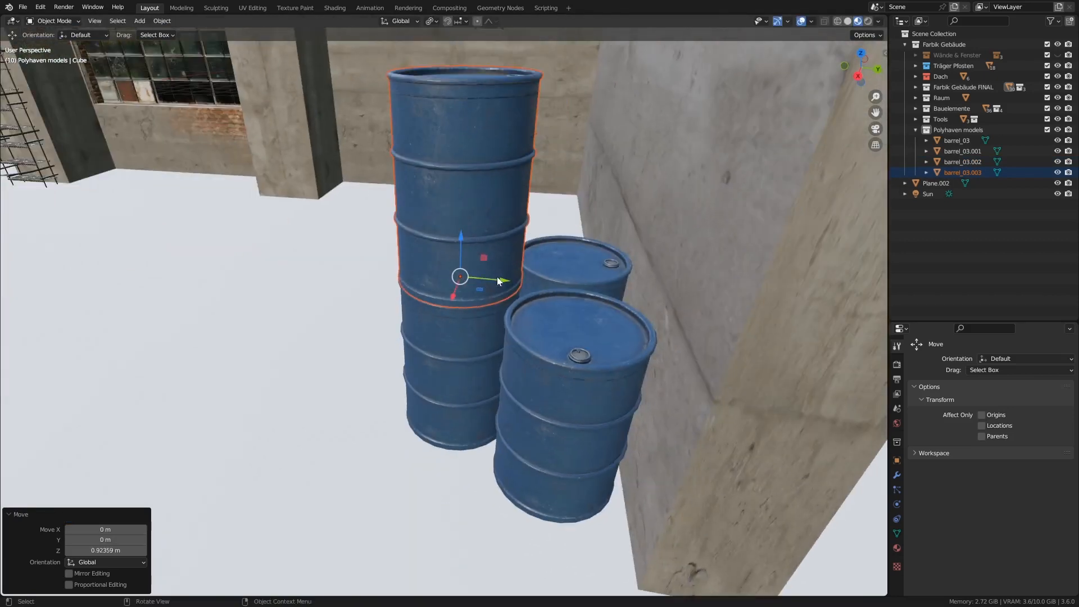
pyautogui.press('g')
pyautogui.press('y')
pyautogui.click(579, 286)
pyautogui.moveTo(579, 286); pyautogui.dragTo(517, 306, button='middle')
pyautogui.scroll(6, 525, 278)
pyautogui.moveTo(581, 272); pyautogui.dragTo(581, 269)
pyautogui.scroll(-6, 461, 284)
# Step: Create linked duplicates of the stacked barrel and two lower barrels, moving them along negative X toward the room corner
pyautogui.moveTo(459, 286); pyautogui.dragTo(524, 339, button='middle')
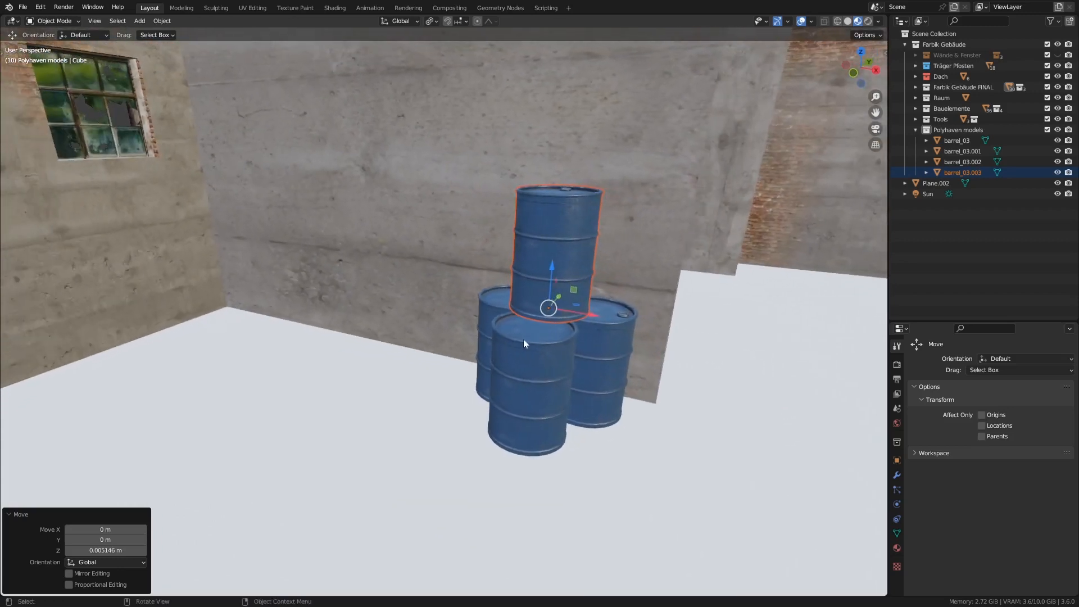
pyautogui.keyDown('shift'); pyautogui.click(606, 348); pyautogui.keyUp('shift')
pyautogui.keyDown('shift'); pyautogui.click(563, 346); pyautogui.keyUp('shift')
pyautogui.moveTo(562, 348); pyautogui.dragTo(598, 368, button='middle')
pyautogui.hotkey('alt', 'd')
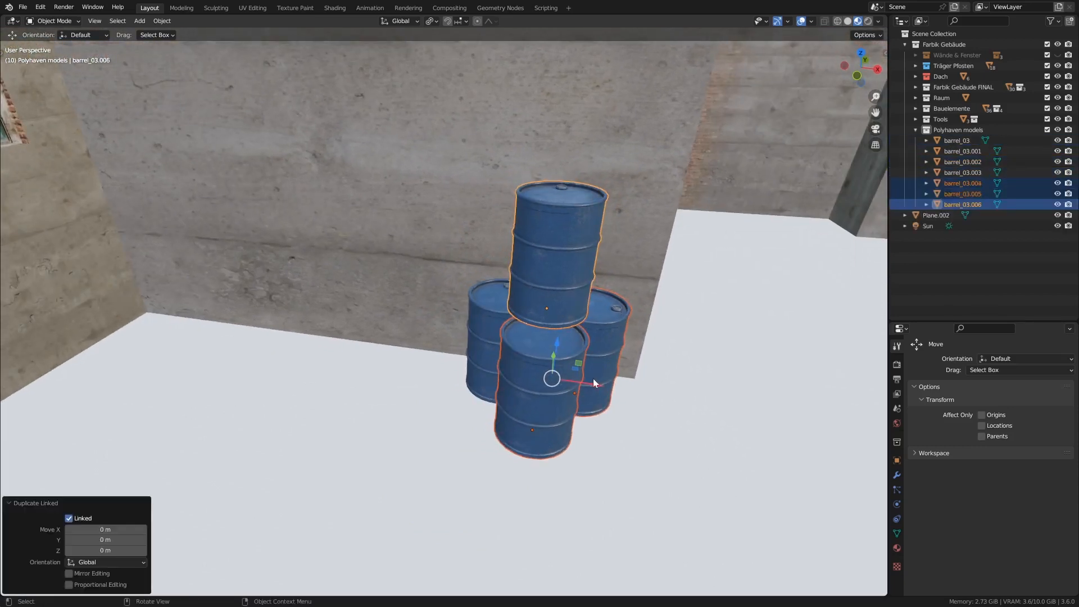
pyautogui.press('x')
pyautogui.click(197, 339)
# Step: Move the three duplicated barrels a further 0.11 m or so along negative X
pyautogui.moveTo(197, 339); pyautogui.dragTo(368, 398, button='middle')
pyautogui.press('g')
pyautogui.press('x')
pyautogui.click(379, 356)
# Step: Select only the top barrel of the corner group and shift it slightly along positive X
pyautogui.moveTo(379, 356); pyautogui.dragTo(297, 321, button='middle')
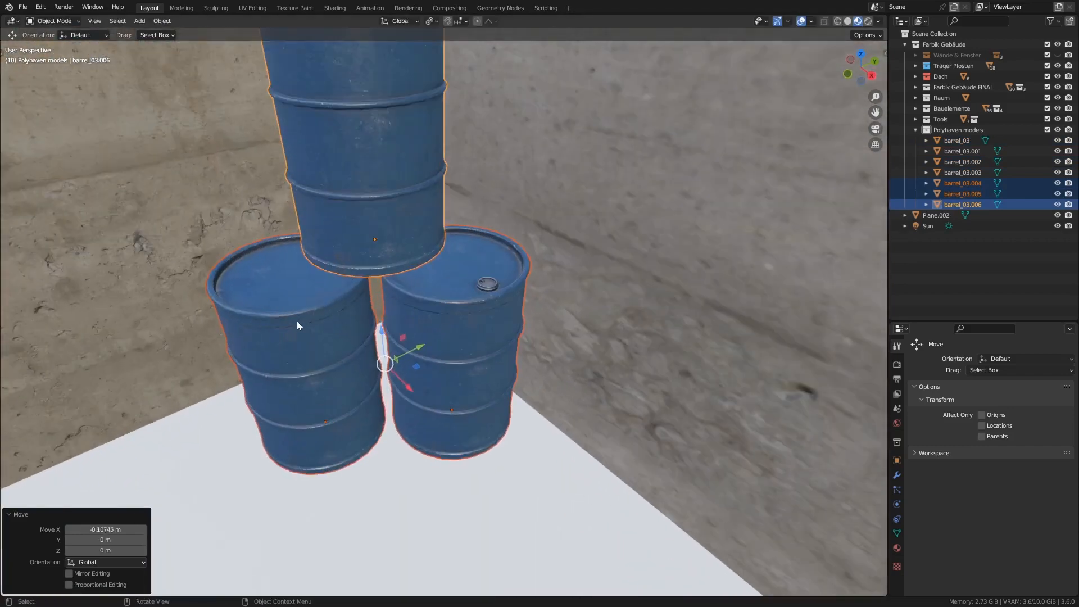
pyautogui.click(297, 322)
pyautogui.moveTo(387, 311)
pyautogui.mouseDown(button='middle')
pyautogui.moveTo(400, 352)
pyautogui.moveTo(420, 313)
pyautogui.moveTo(423, 344)
pyautogui.moveTo(375, 295)
pyautogui.mouseUp(button='middle')
pyautogui.click(382, 312)
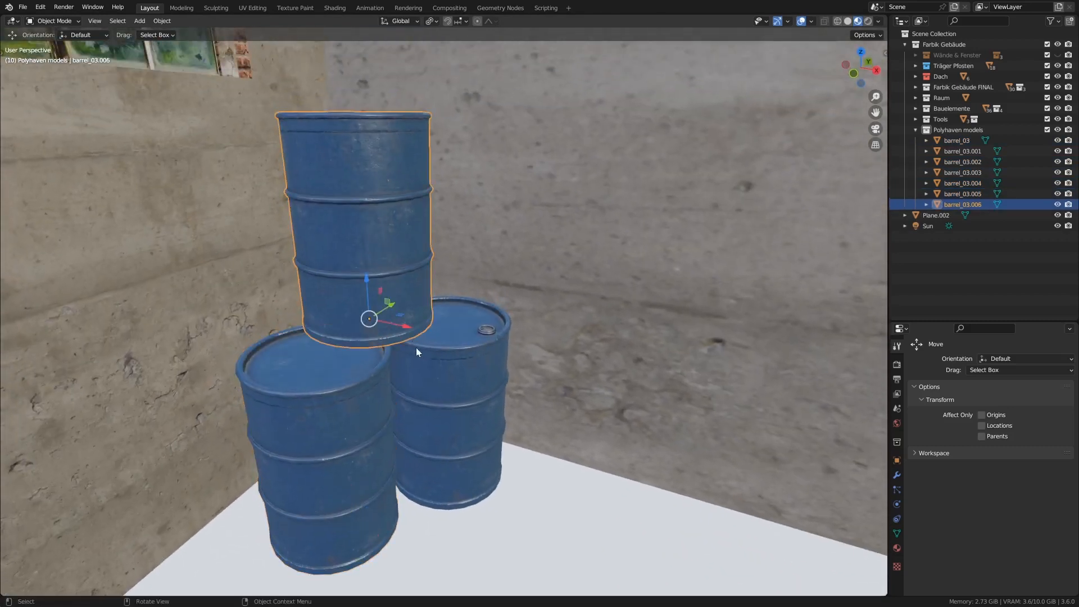
pyautogui.moveTo(416, 348); pyautogui.dragTo(410, 322, button='middle')
pyautogui.press('g')
pyautogui.press('x')
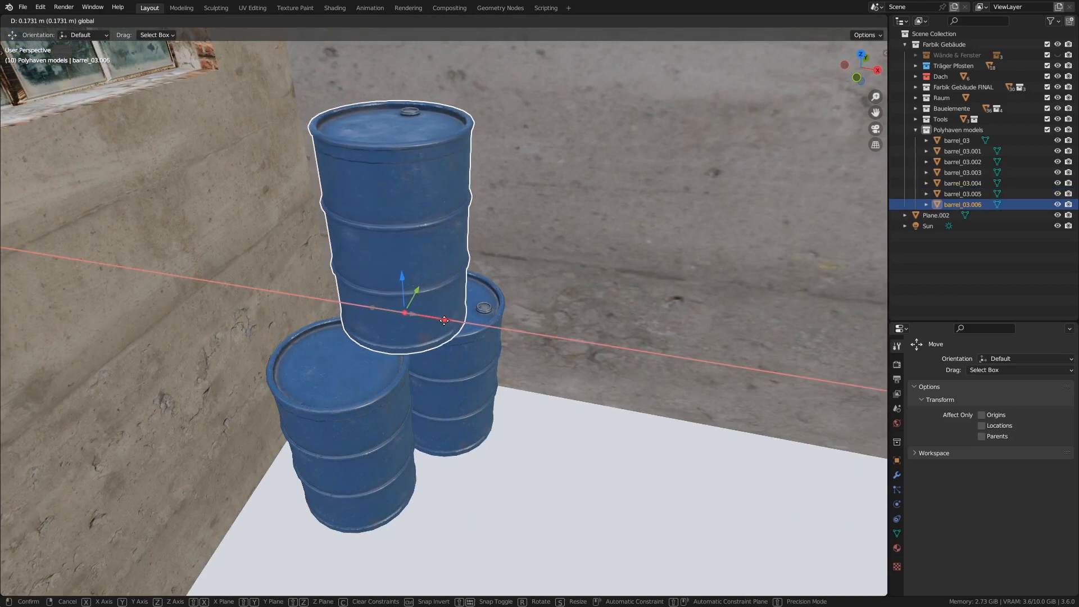
pyautogui.click(448, 321)
# Step: Select all three corner barrels and rotate each about -74° around Z on its own origin
pyautogui.click(444, 310)
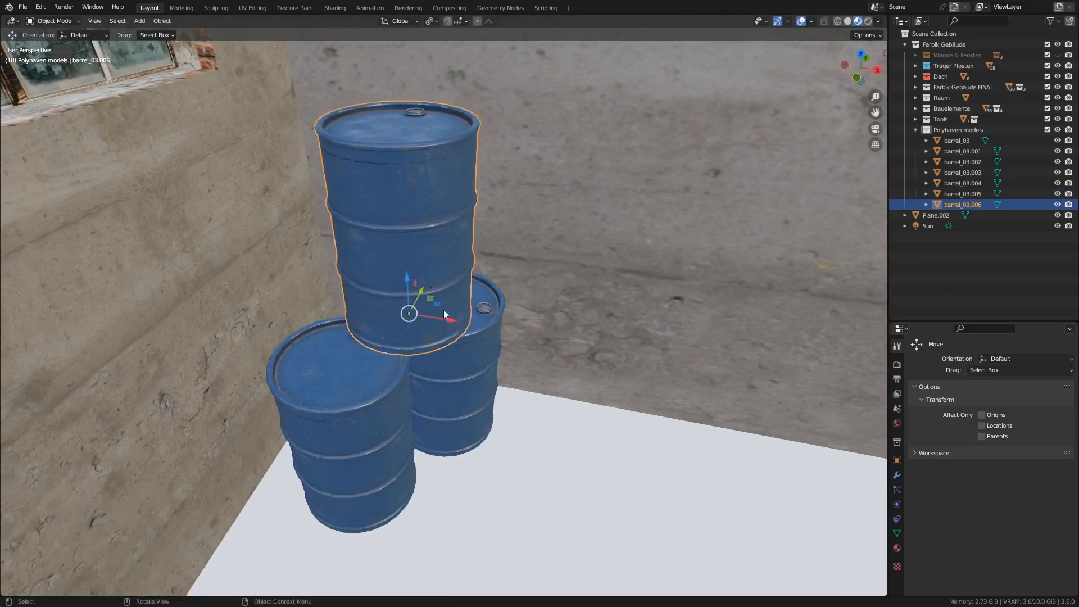
pyautogui.keyDown('shift'); pyautogui.click(443, 386); pyautogui.keyUp('shift')
pyautogui.keyDown('shift'); pyautogui.click(390, 402); pyautogui.keyUp('shift')
pyautogui.moveTo(506, 400); pyautogui.dragTo(522, 406, button='middle')
pyautogui.press('r')
pyautogui.press('z')
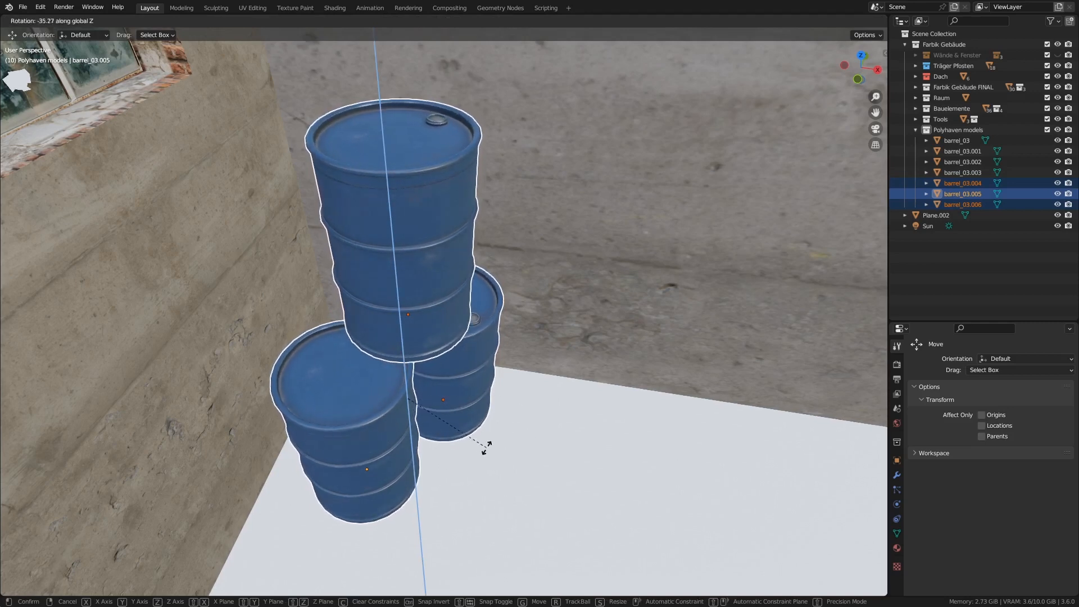
pyautogui.click(432, 467)
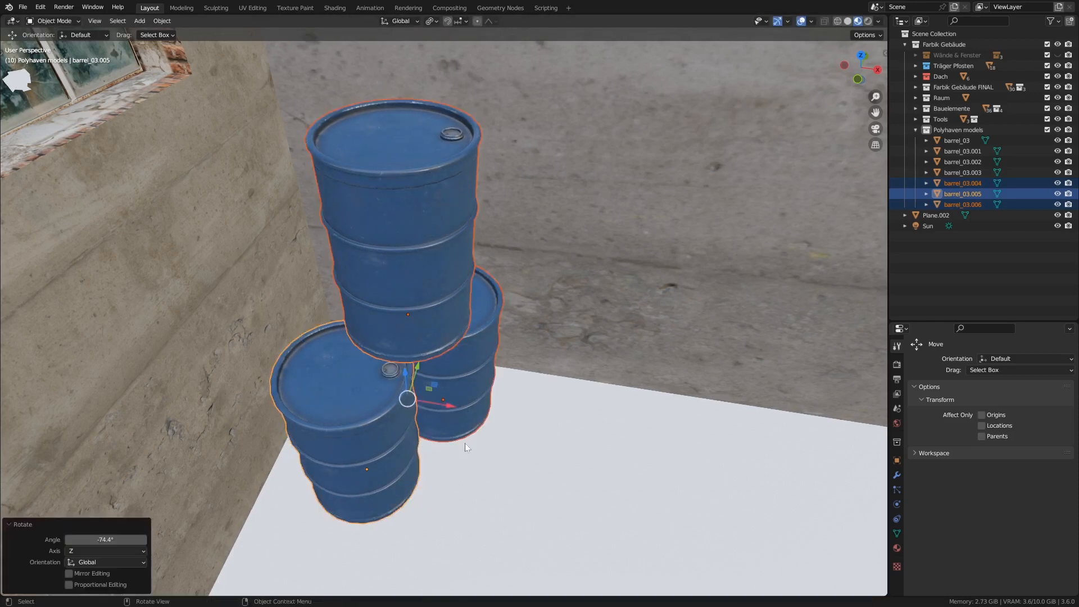
# Step: Set the transform pivot to Median Point and rotate the three corner barrels together around Z
pyautogui.click(430, 22)
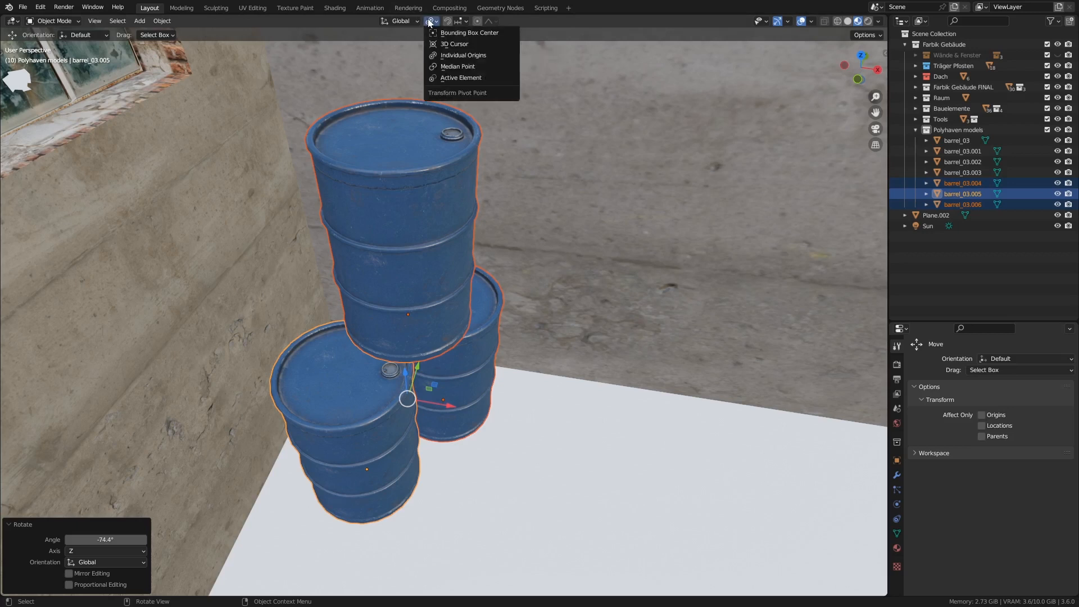
pyautogui.click(457, 66)
pyautogui.press('r')
pyautogui.press('z')
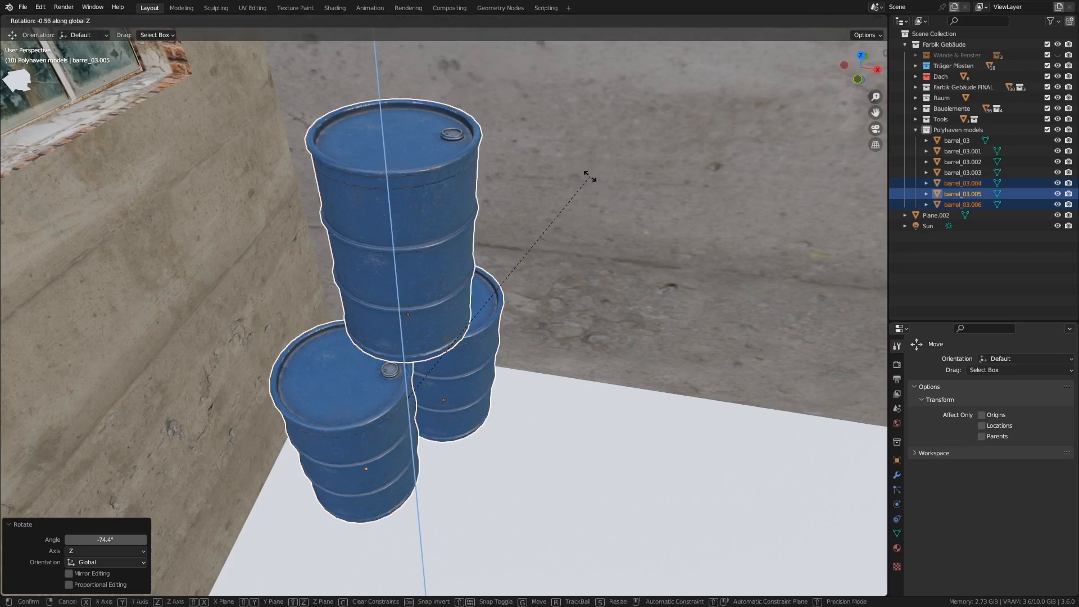
pyautogui.click(562, 332)
# Step: Select the top corner barrel and move it about 0.25 m along negative X
pyautogui.moveTo(561, 332); pyautogui.dragTo(518, 344, button='middle')
pyautogui.click(432, 297)
pyautogui.moveTo(433, 297); pyautogui.dragTo(467, 292, button='middle')
pyautogui.moveTo(483, 312); pyautogui.dragTo(432, 320)
# Step: Tilt the top barrel of the corner group about -10° around the global X axis
pyautogui.moveTo(457, 319); pyautogui.dragTo(468, 295, button='middle')
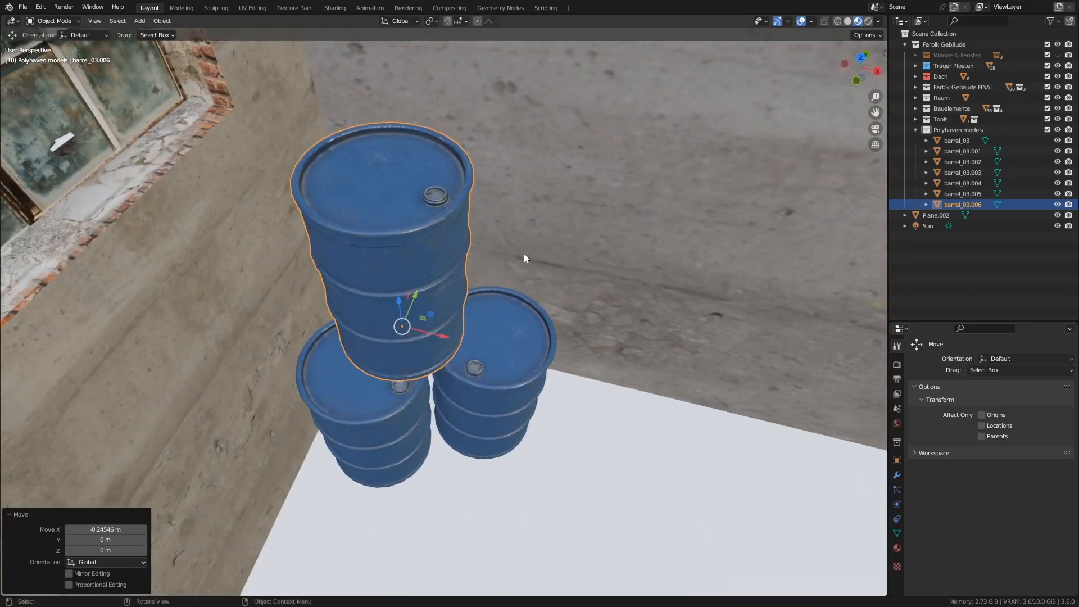
pyautogui.press('r')
pyautogui.press('x')
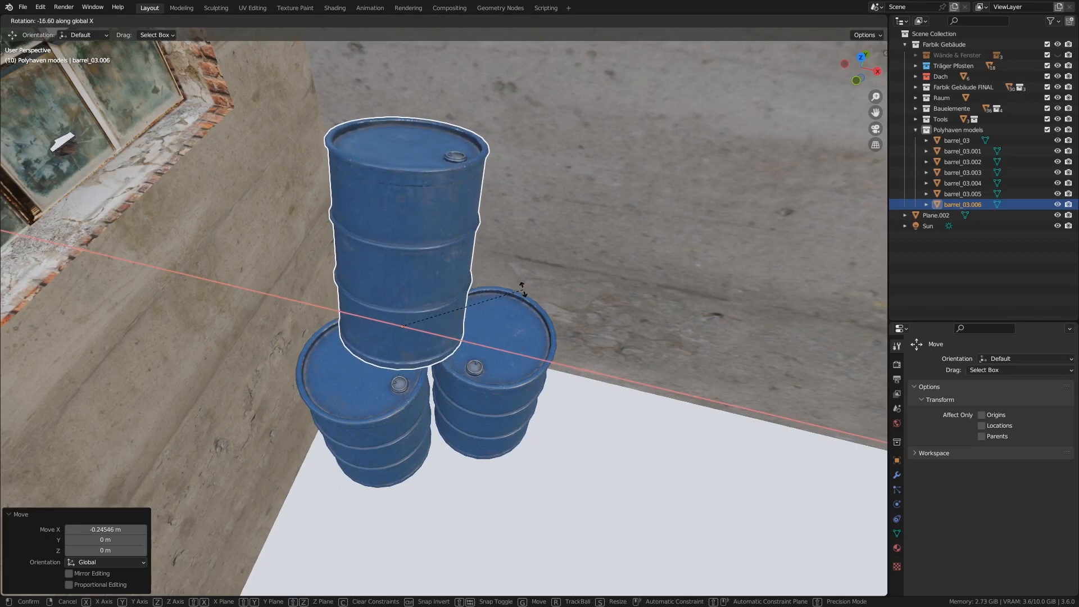
pyautogui.click(519, 274)
pyautogui.moveTo(518, 274); pyautogui.dragTo(487, 292, button='middle')
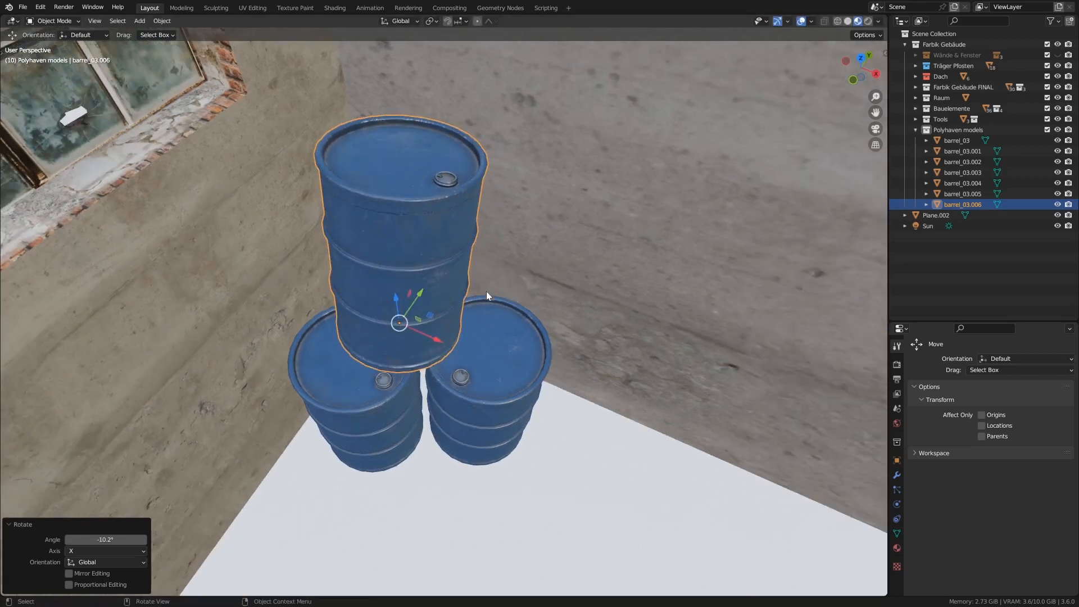
# Step: Rotate the top corner barrel about 38° around the global Z axis
pyautogui.press('r')
pyautogui.press('z')
pyautogui.click(436, 319)
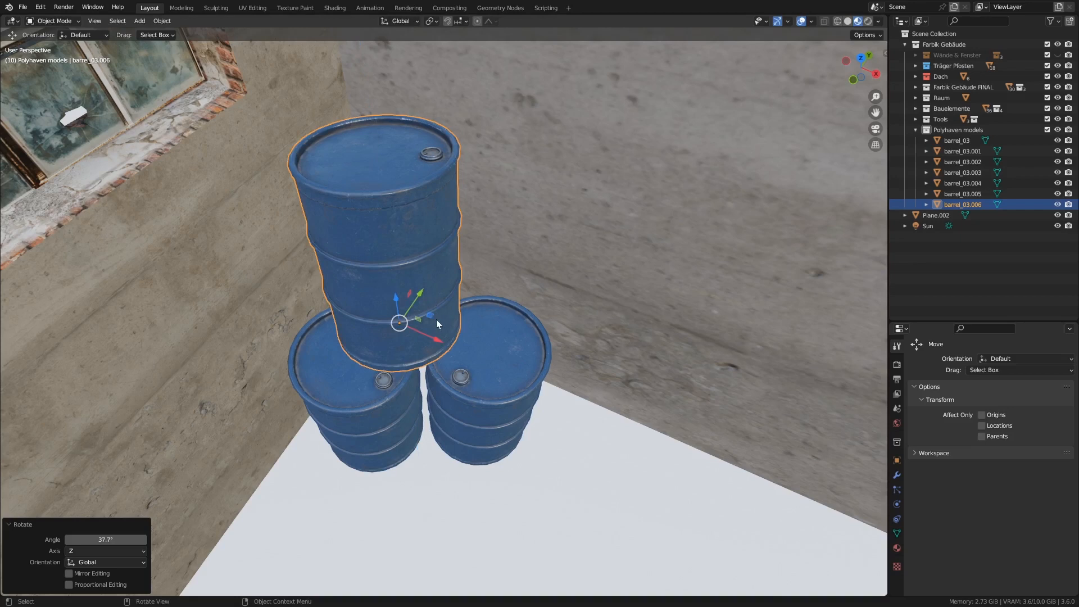
pyautogui.moveTo(413, 295); pyautogui.dragTo(426, 276)
pyautogui.rightClick(427, 275)
# Step: Shift the top corner barrel slightly along positive Y and about 0.11 m along negative X over the two lower barrels
pyautogui.moveTo(426, 275); pyautogui.dragTo(368, 287, button='middle')
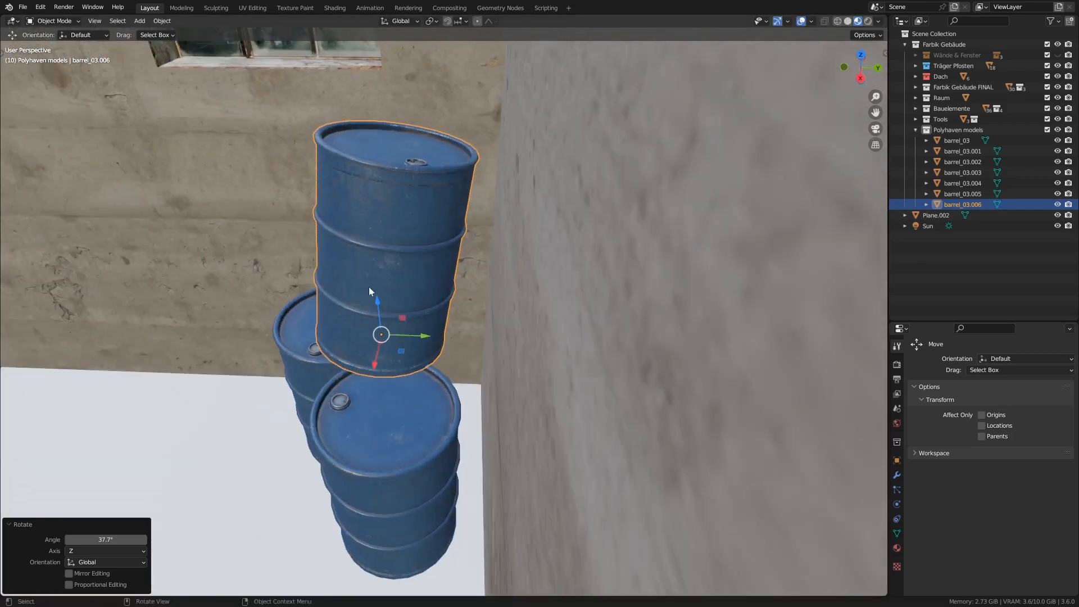
pyautogui.moveTo(423, 336); pyautogui.dragTo(449, 333)
pyautogui.moveTo(372, 282); pyautogui.dragTo(484, 303, button='middle')
pyautogui.moveTo(467, 348); pyautogui.dragTo(418, 319)
pyautogui.moveTo(419, 319); pyautogui.dragTo(339, 209, button='middle')
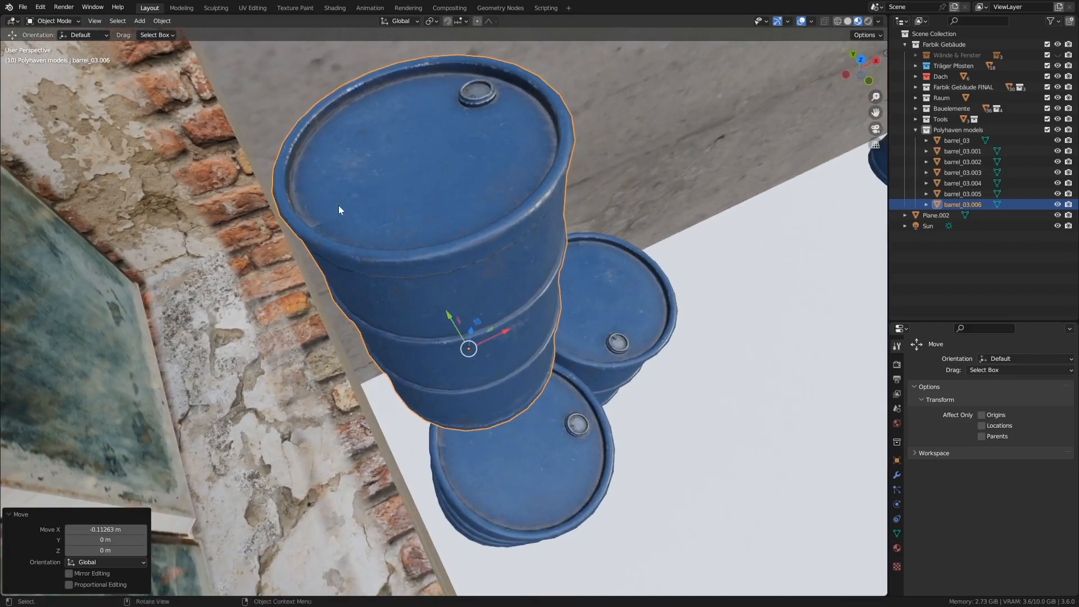
pyautogui.moveTo(509, 331); pyautogui.dragTo(565, 309, button='middle')
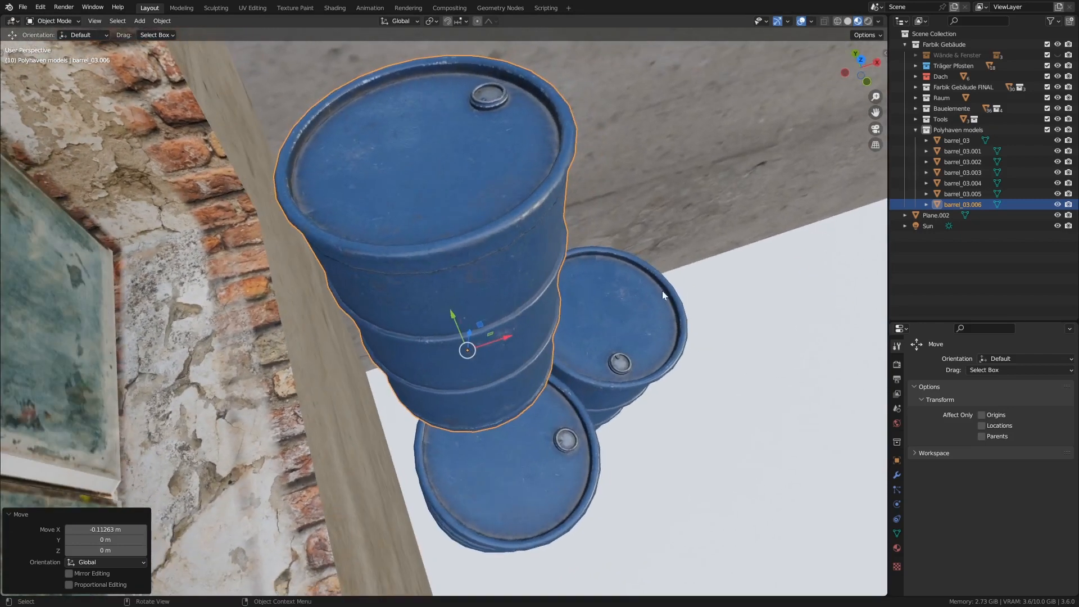
# Step: Rotate the top corner barrel slightly around the global Y axis
pyautogui.press('r')
pyautogui.press('y')
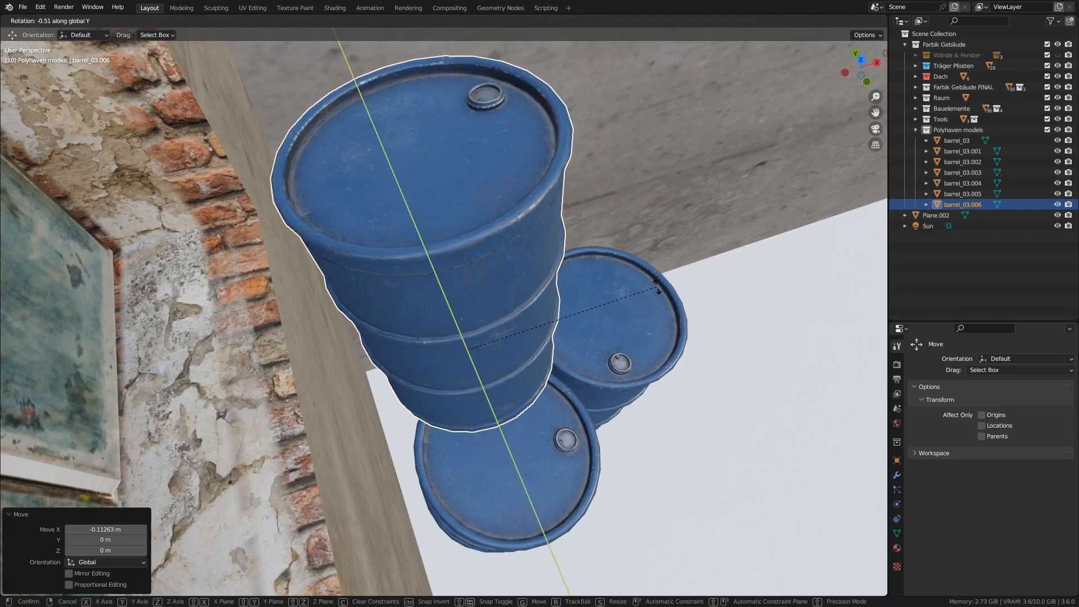
pyautogui.click(657, 286)
pyautogui.moveTo(656, 286); pyautogui.dragTo(516, 418, button='middle')
# Step: Select the lower corner barrel barrel_03.004 and nudge it along negative X, closer to its neighbouring barrel
pyautogui.click(605, 400)
pyautogui.moveTo(481, 407); pyautogui.dragTo(487, 396)
pyautogui.moveTo(505, 453); pyautogui.dragTo(481, 427)
pyautogui.moveTo(481, 427); pyautogui.dragTo(452, 319, button='middle')
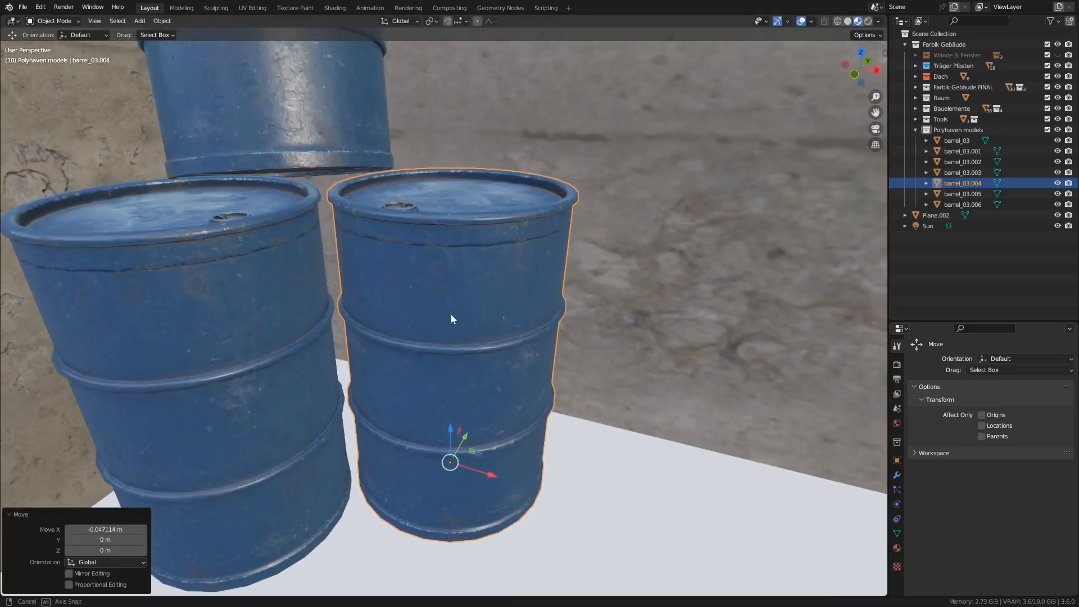
pyautogui.moveTo(491, 476); pyautogui.dragTo(483, 476)
pyautogui.moveTo(504, 330); pyautogui.dragTo(451, 312, button='middle')
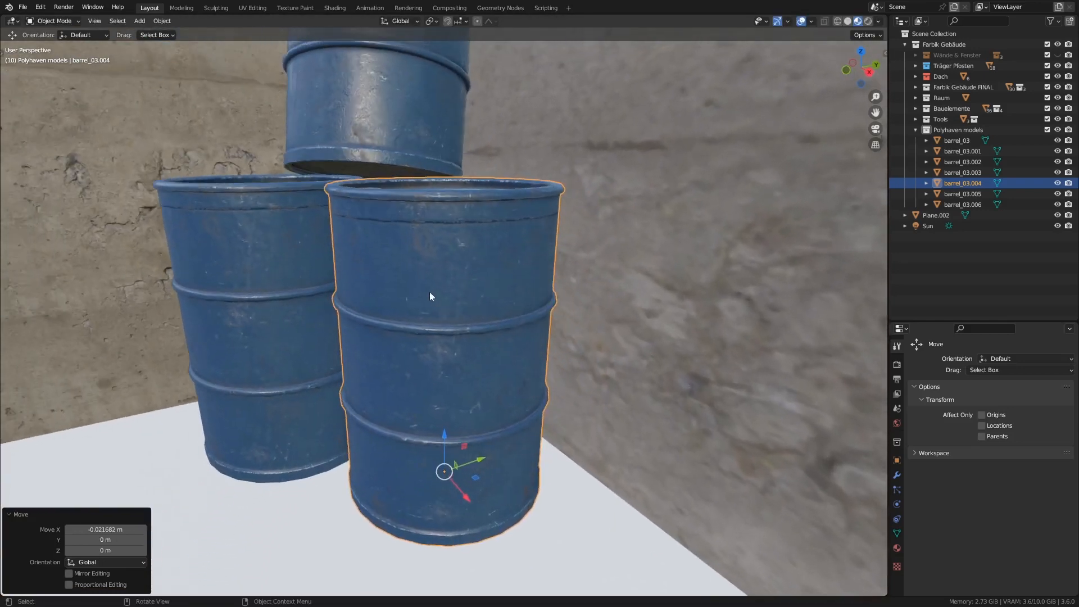
# Step: Make linked duplicates of the two rear lower barrels in the other group and move them along negative X beside it
pyautogui.scroll(-4, 428, 291)
pyautogui.keyDown('shift'); pyautogui.moveTo(380, 283); pyautogui.dragTo(413, 270, button='middle'); pyautogui.keyUp('shift')
pyautogui.scroll(-4, 413, 270)
pyautogui.keyDown('shift'); pyautogui.moveTo(551, 293); pyautogui.dragTo(517, 303, button='middle'); pyautogui.keyUp('shift')
pyautogui.moveTo(517, 303); pyautogui.dragTo(619, 315, button='middle')
pyautogui.scroll(4, 619, 317)
pyautogui.click(575, 288)
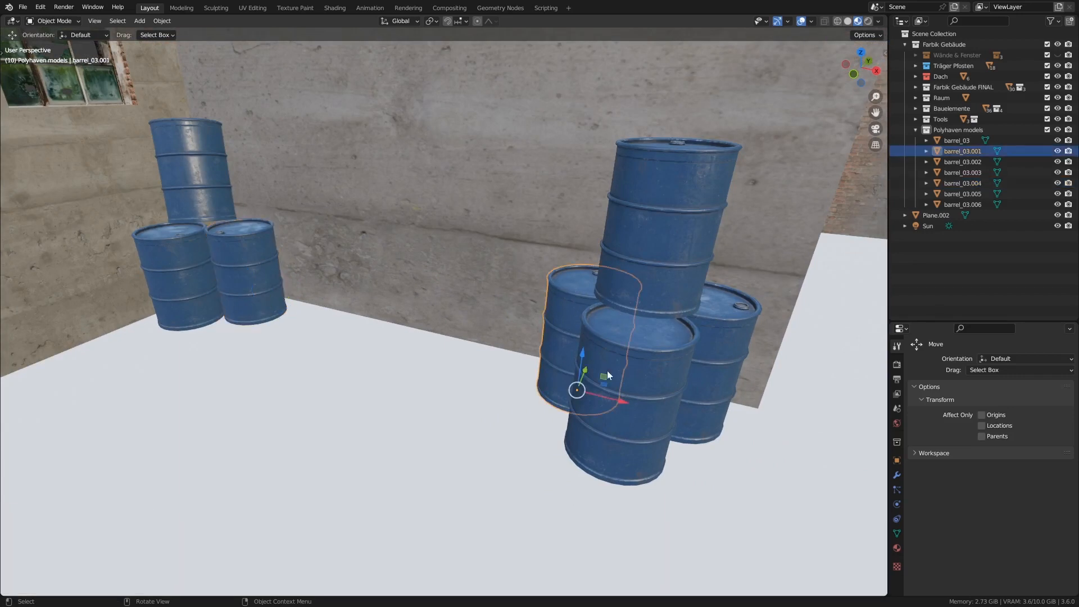
pyautogui.click(625, 372)
pyautogui.click(547, 296)
pyautogui.keyDown('shift'); pyautogui.click(717, 332); pyautogui.keyUp('shift')
pyautogui.hotkey('alt', 'd')
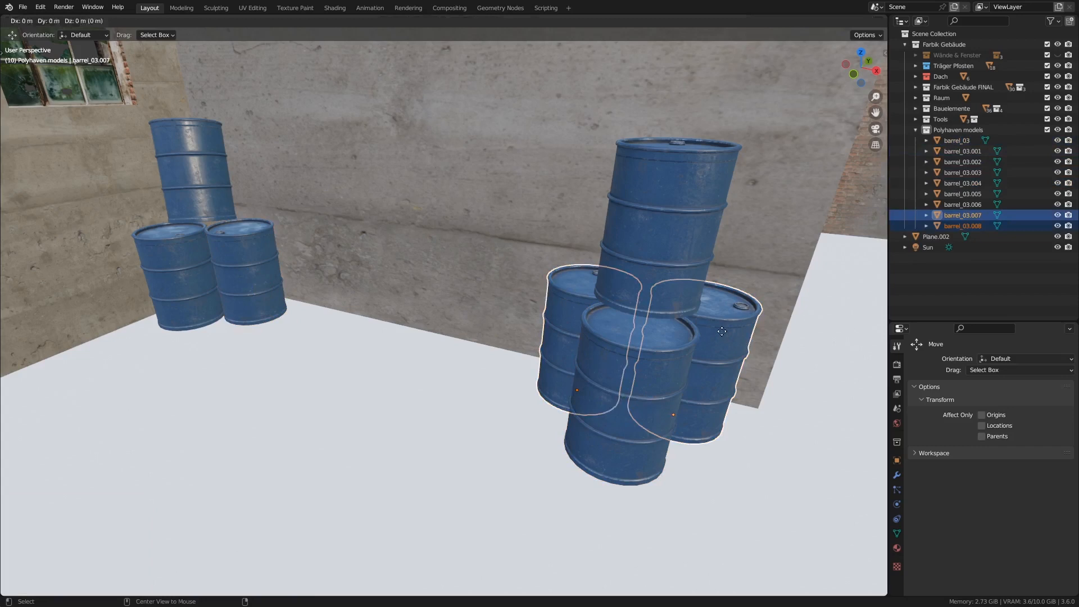
pyautogui.rightClick(722, 335)
pyautogui.moveTo(671, 413); pyautogui.dragTo(500, 360)
# Step: Select the outermost duplicated barrel and move it about 0.62 m along negative Y, away from the wall
pyautogui.scroll(1, 425, 295)
pyautogui.click(426, 294)
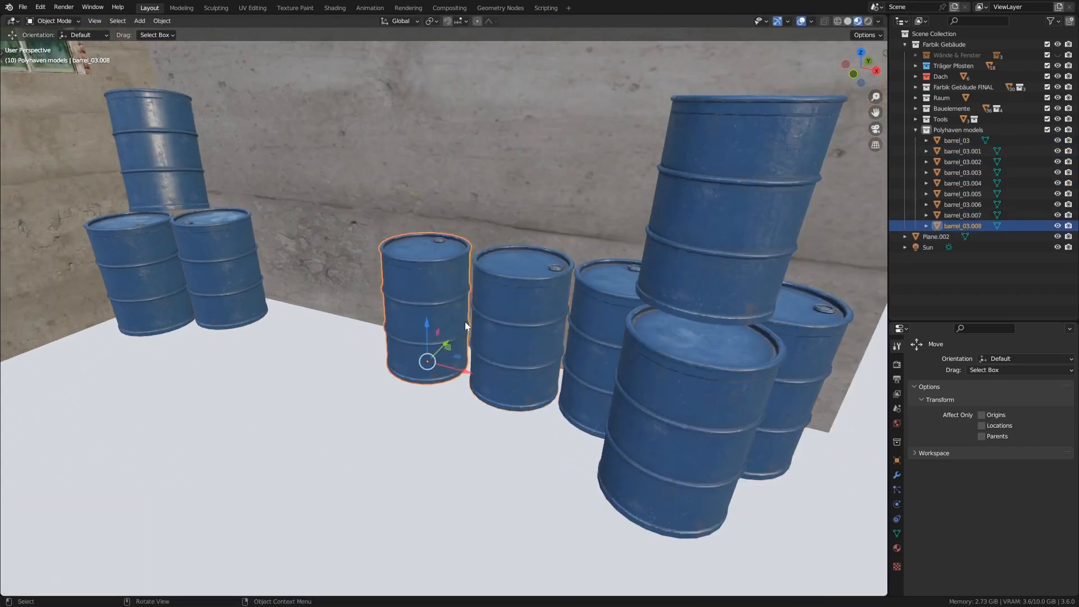
pyautogui.scroll(1, 456, 332)
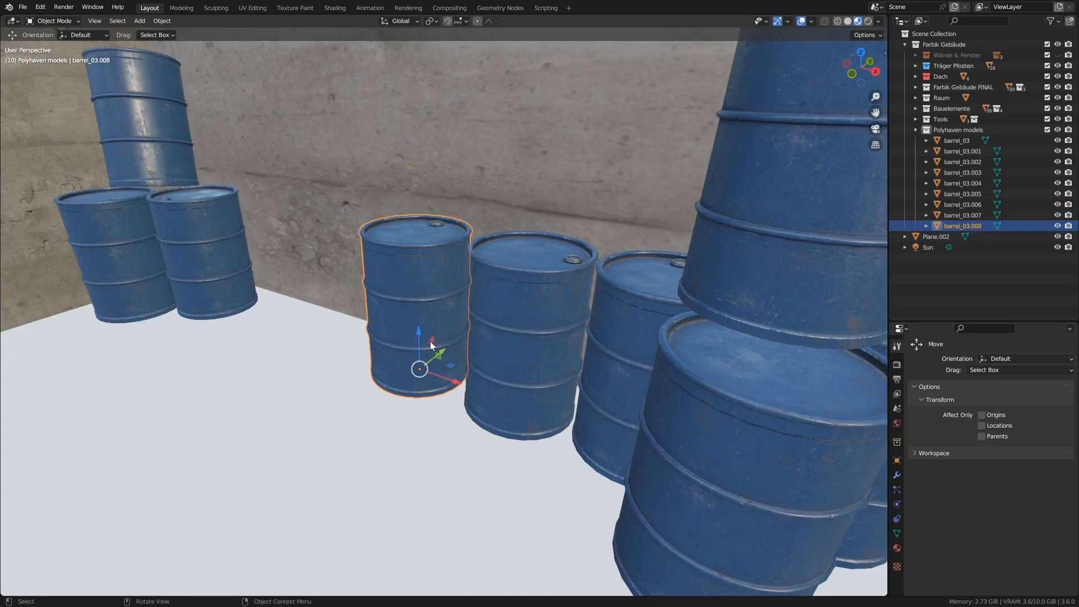
pyautogui.moveTo(440, 353); pyautogui.dragTo(376, 403)
pyautogui.keyDown('shift'); pyautogui.moveTo(423, 421); pyautogui.dragTo(448, 300, button='middle'); pyautogui.keyUp('shift')
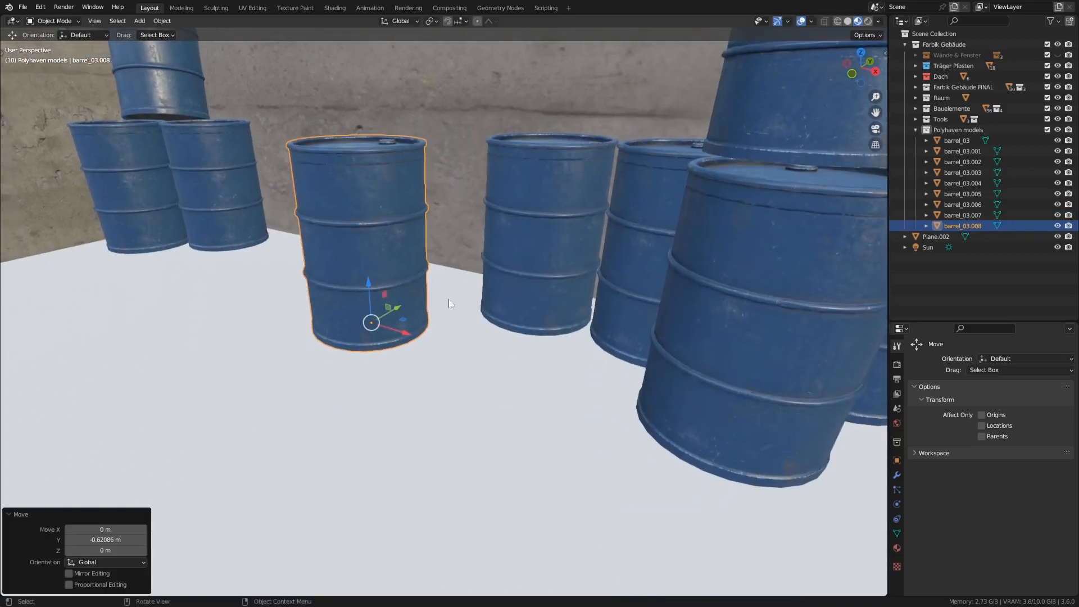
# Step: Lay the separated barrel down by rotating it 90° around X and raise it about 0.31 m onto the floor
pyautogui.write('rx')
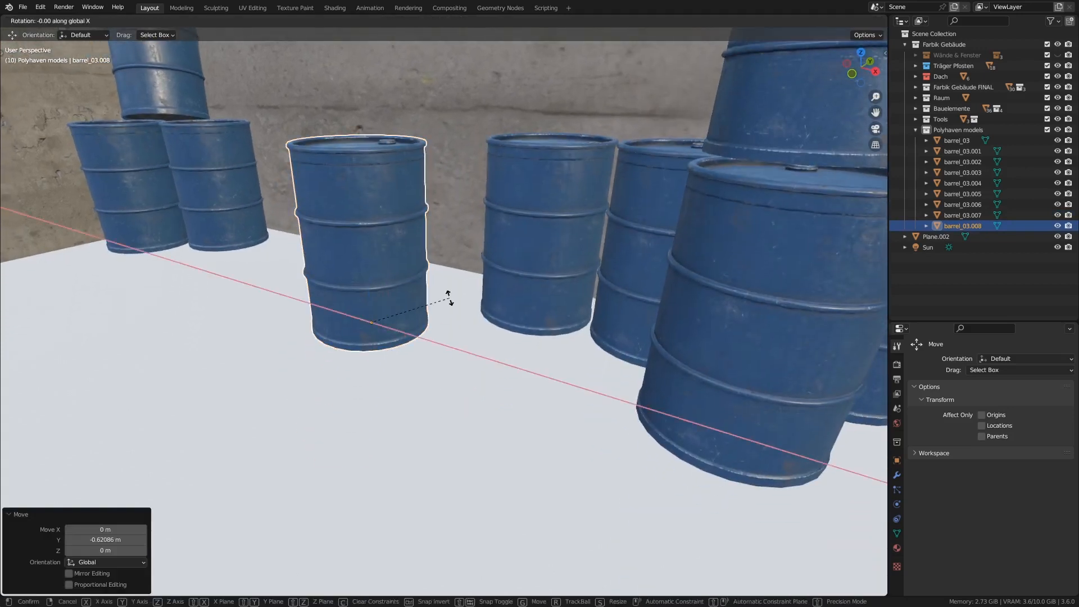
pyautogui.write('90')
pyautogui.press('Return')
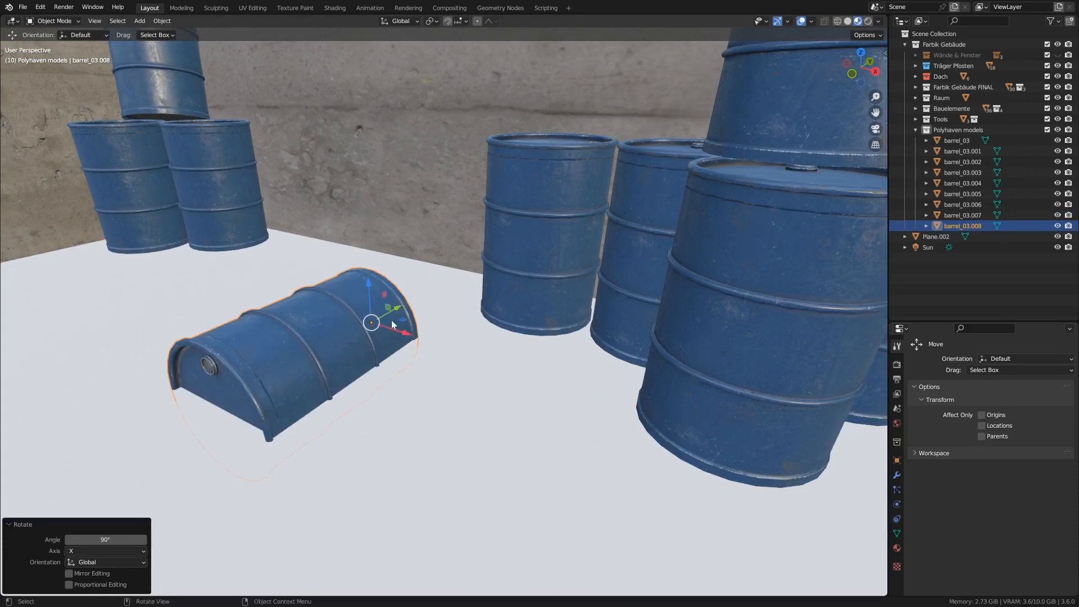
pyautogui.moveTo(369, 285); pyautogui.dragTo(370, 228)
pyautogui.moveTo(425, 317); pyautogui.dragTo(399, 278, button='middle')
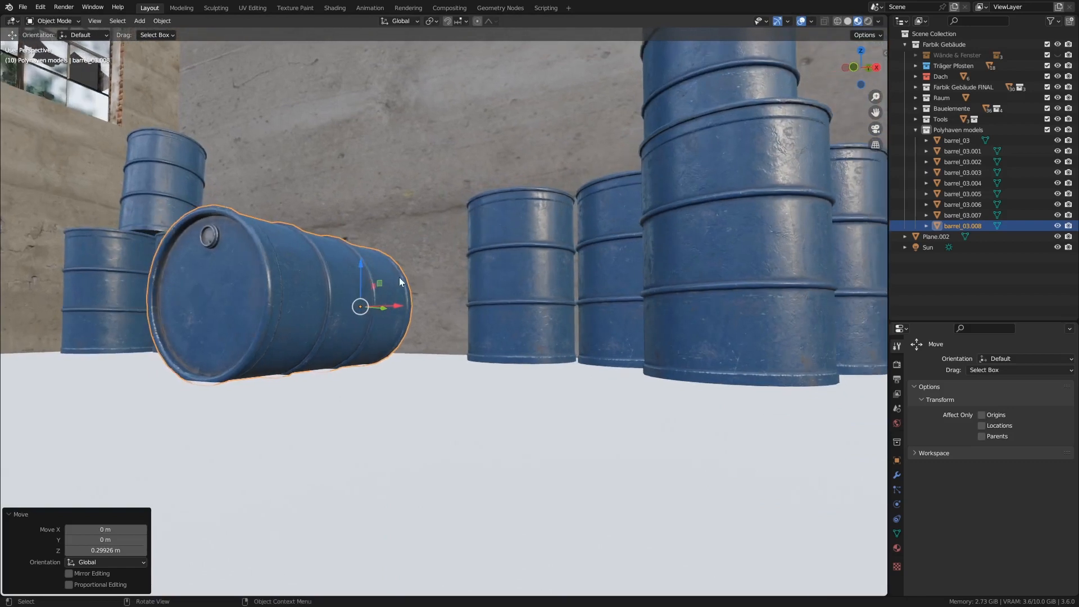
pyautogui.moveTo(360, 260); pyautogui.dragTo(360, 242)
pyautogui.moveTo(400, 276)
pyautogui.mouseDown(button='middle')
pyautogui.moveTo(396, 297)
pyautogui.moveTo(435, 289)
pyautogui.moveTo(365, 246)
pyautogui.moveTo(406, 293)
pyautogui.mouseUp(button='middle')
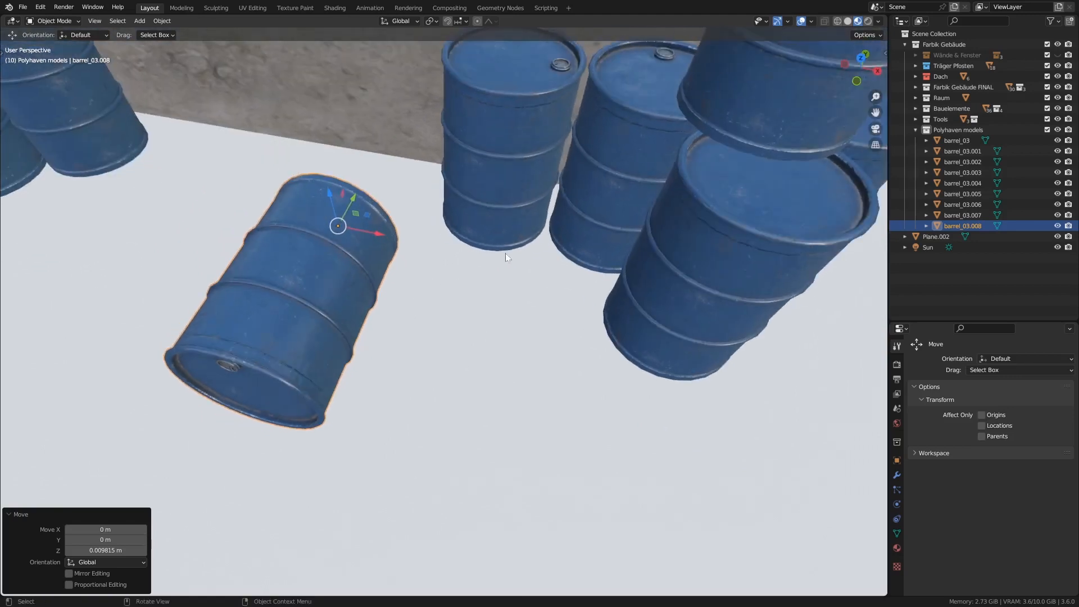
# Step: Rotate the lying barrel around Z, shift it along positive X and move it about 0.17 m along negative Y
pyautogui.press('r')
pyautogui.press('z')
pyautogui.click(407, 339)
pyautogui.moveTo(371, 232); pyautogui.dragTo(540, 266)
pyautogui.moveTo(542, 343); pyautogui.dragTo(530, 312, button='middle')
pyautogui.moveTo(567, 319); pyautogui.dragTo(531, 324)
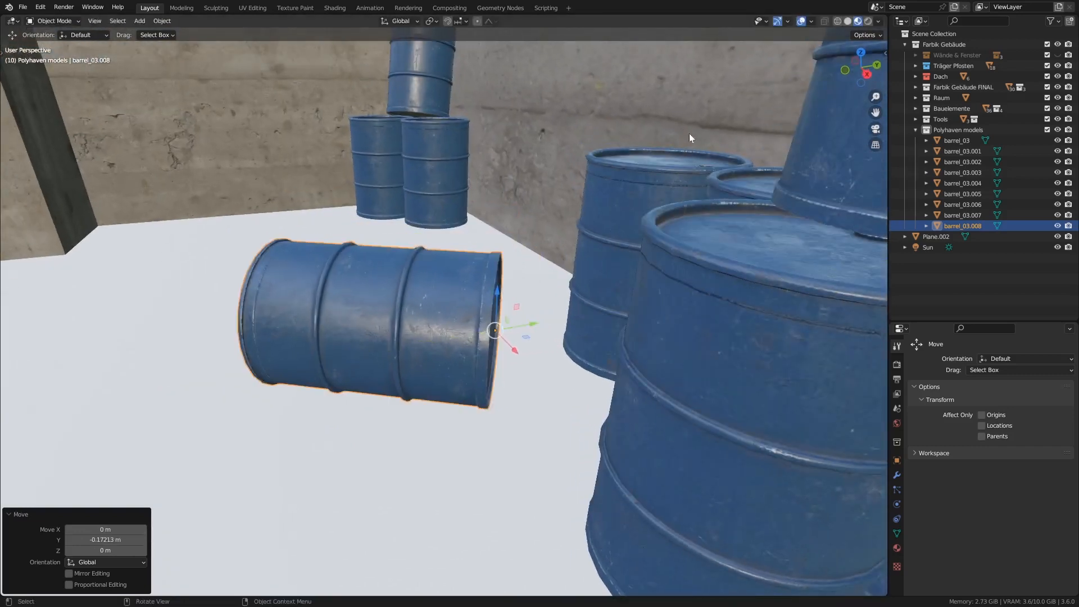
# Step: Create a new collection named Barrel inside the Polyhaven models collection
pyautogui.moveTo(696, 141); pyautogui.dragTo(465, 332, button='middle')
pyautogui.scroll(-10, 456, 323)
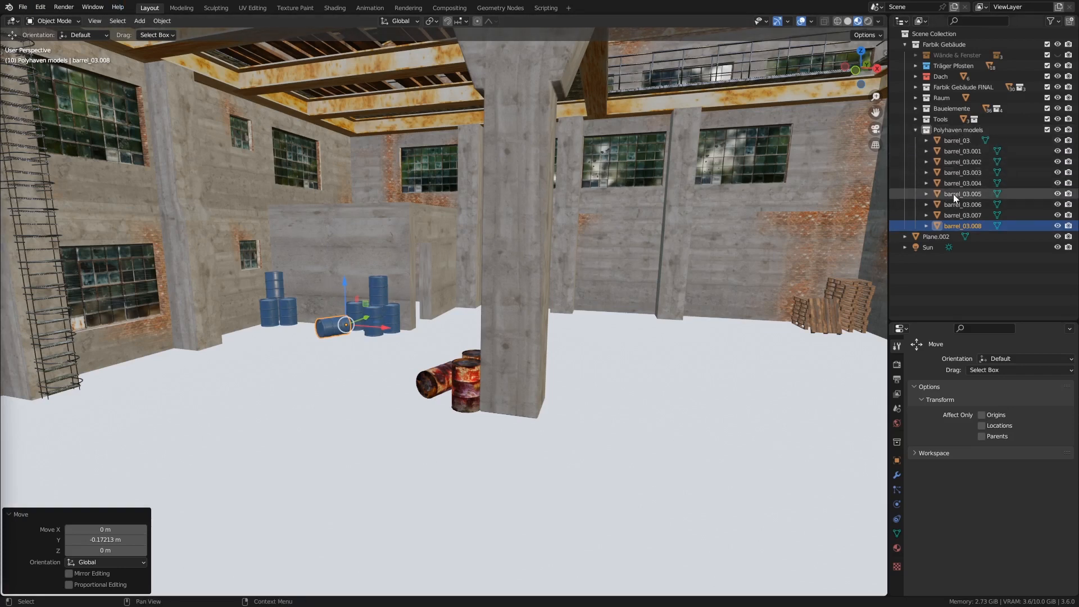
pyautogui.click(959, 130)
pyautogui.rightClick(944, 130)
pyautogui.click(944, 130)
pyautogui.doubleClick(962, 140)
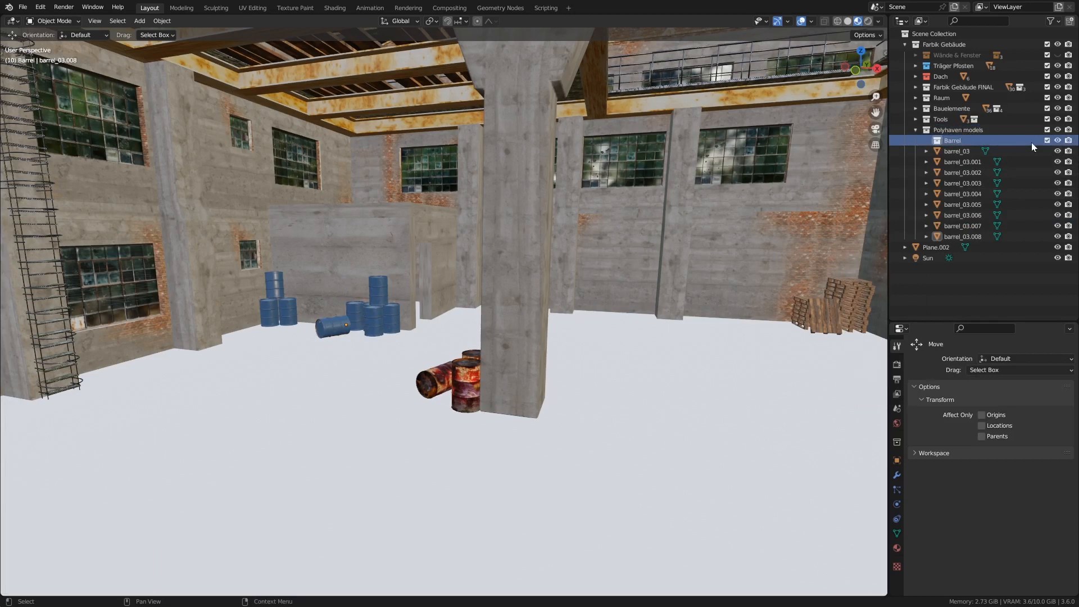
# Step: Move all barrels from barrel_03 to barrel_03.008 into the Barrel collection and collapse it
pyautogui.click(963, 152)
pyautogui.keyDown('shift'); pyautogui.click(966, 235); pyautogui.keyUp('shift')
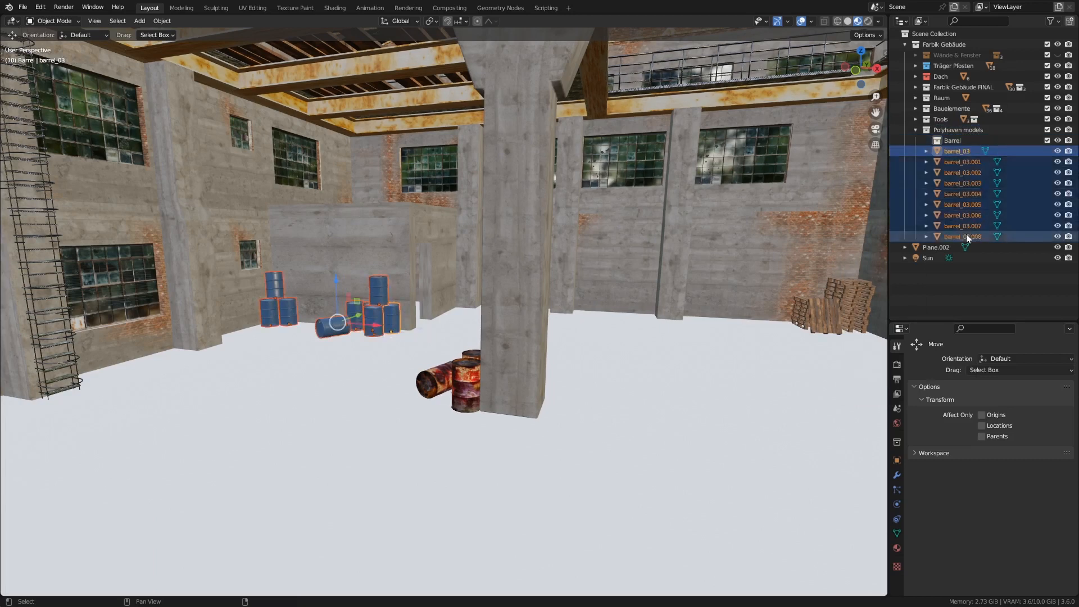
pyautogui.moveTo(960, 151); pyautogui.dragTo(966, 139)
pyautogui.click(927, 140)
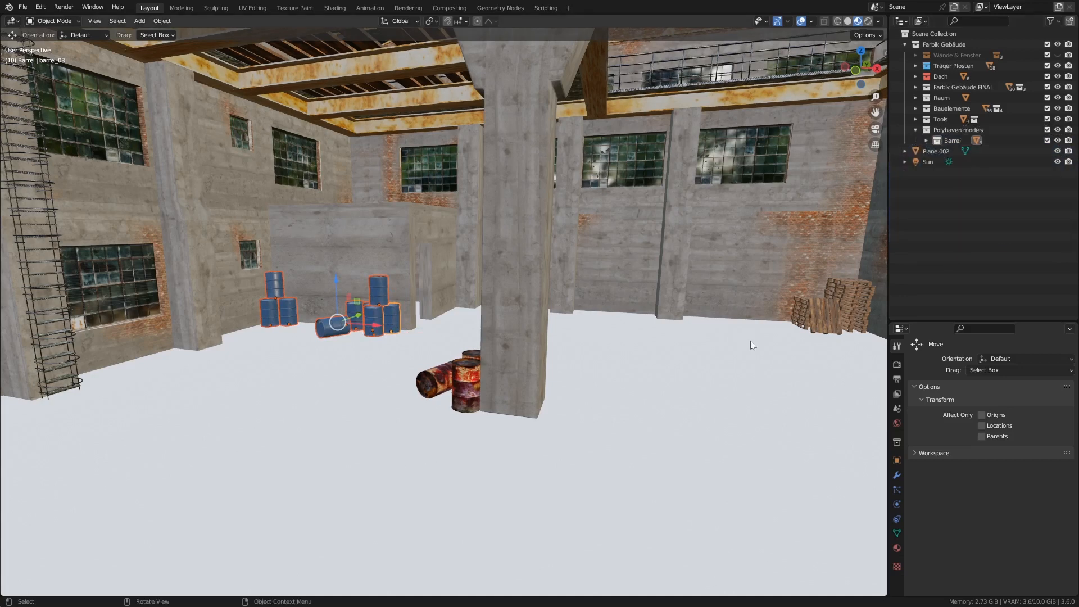
pyautogui.moveTo(537, 362); pyautogui.dragTo(538, 254, button='middle')
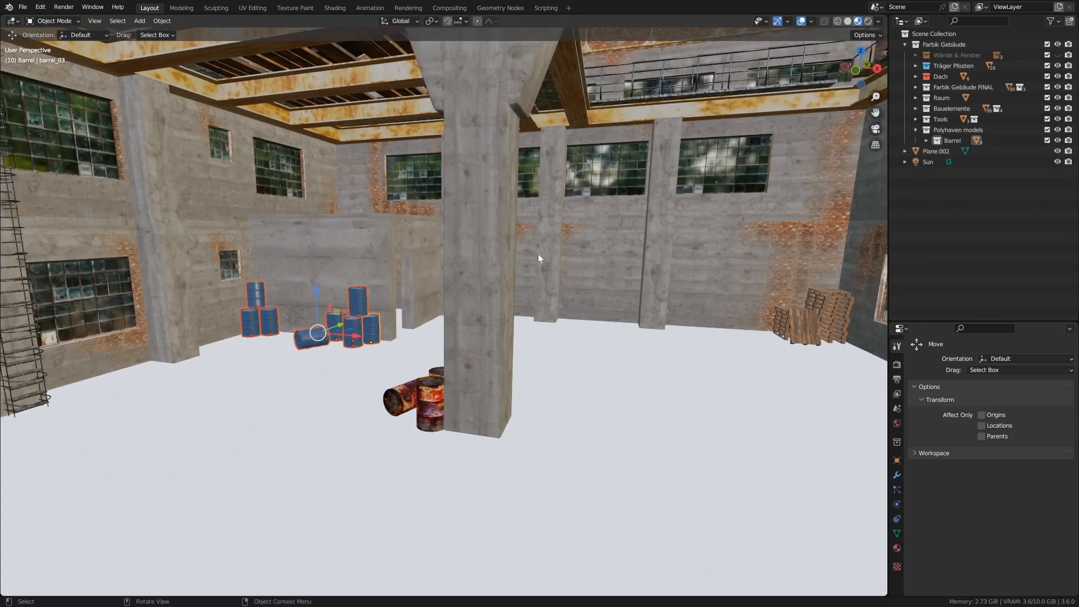
# Step: Make the Polyhaven models collection active and open the models folder of Tutorial Farbik Halle for appending
pyautogui.click(936, 132)
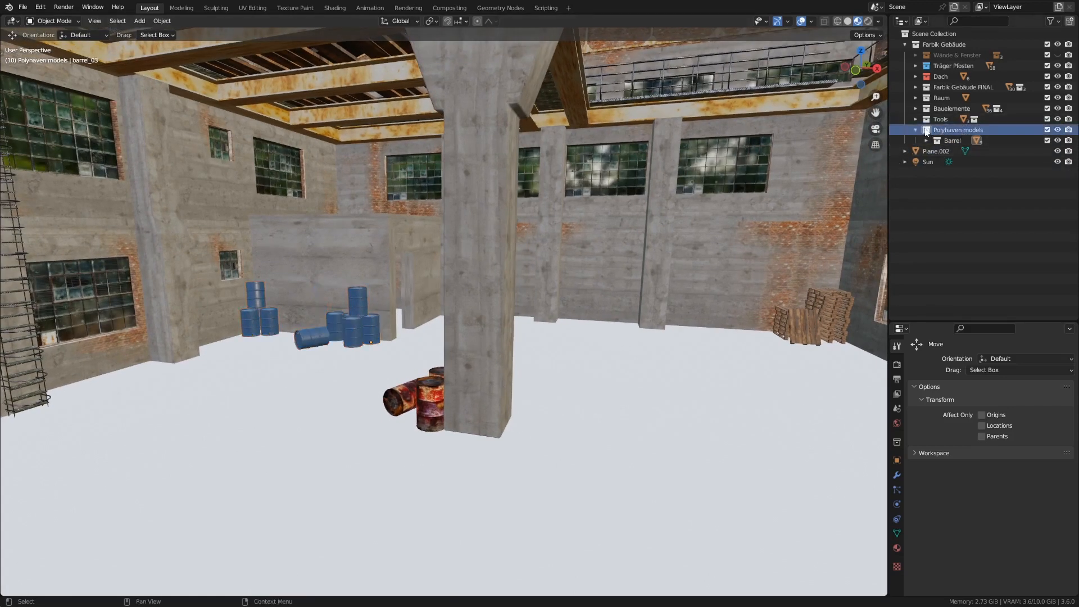
pyautogui.click(25, 10)
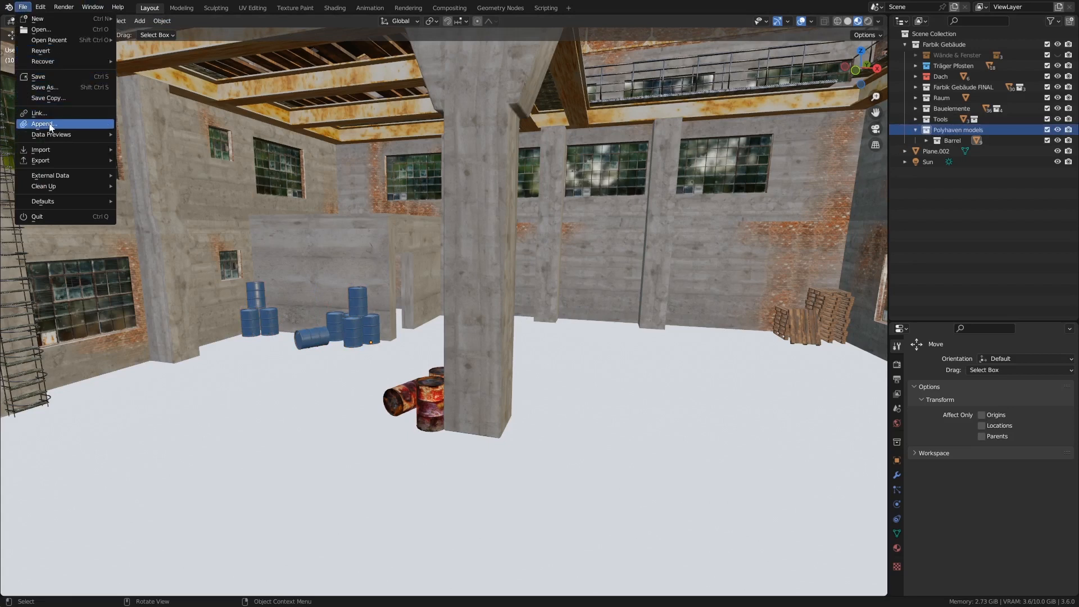
pyautogui.click(43, 124)
pyautogui.click(305, 97)
pyautogui.click(305, 97)
pyautogui.click(304, 97)
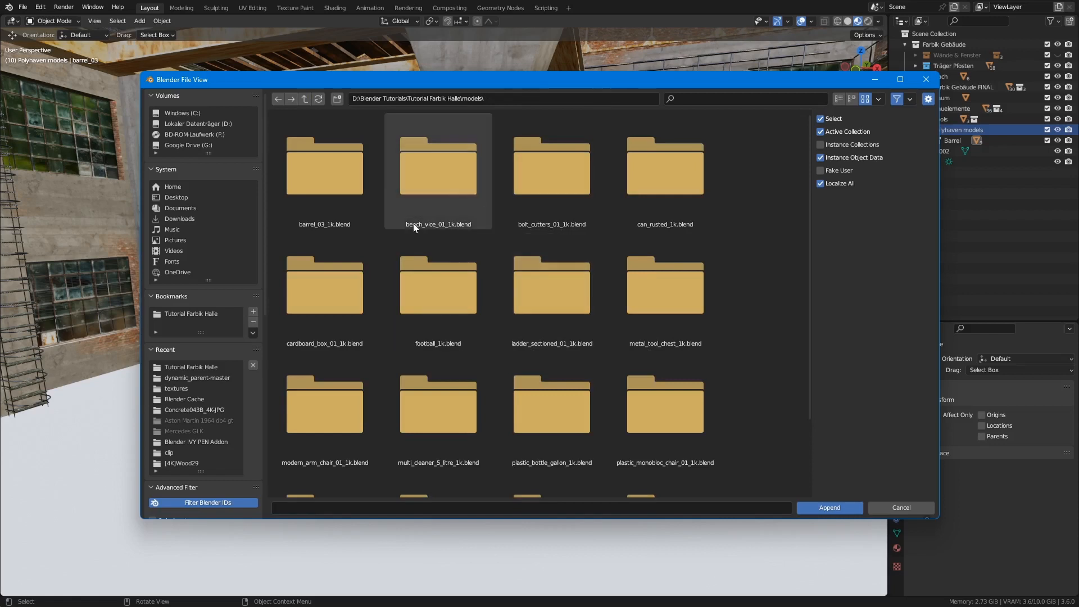
# Step: Look into the bench_vice_01_1k.blend and bolt_cutters_01_1k.blend folders and return to the models folder
pyautogui.doubleClick(438, 177)
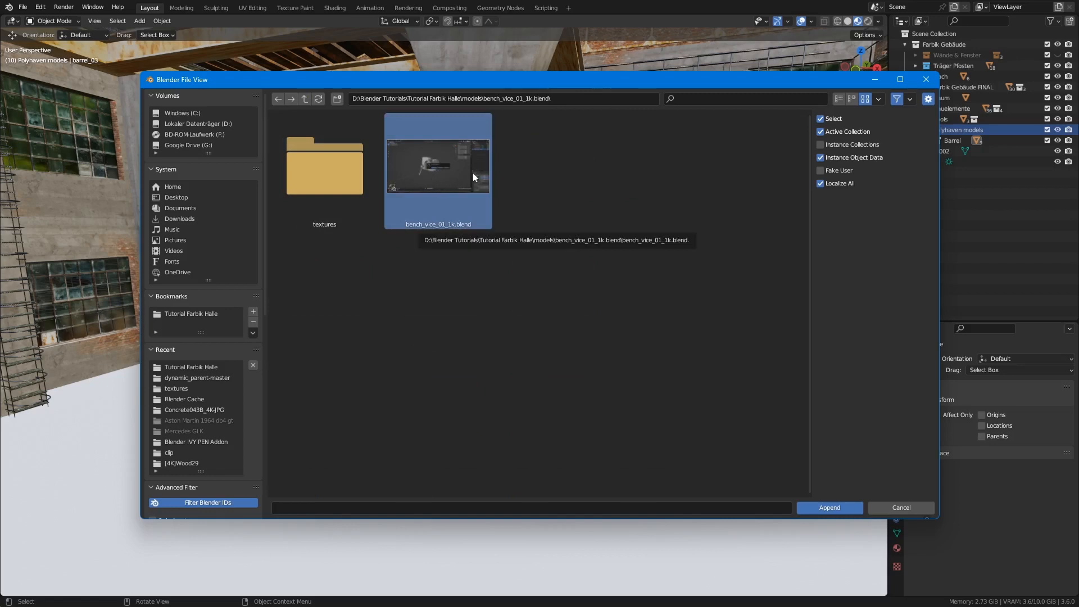
pyautogui.click(303, 99)
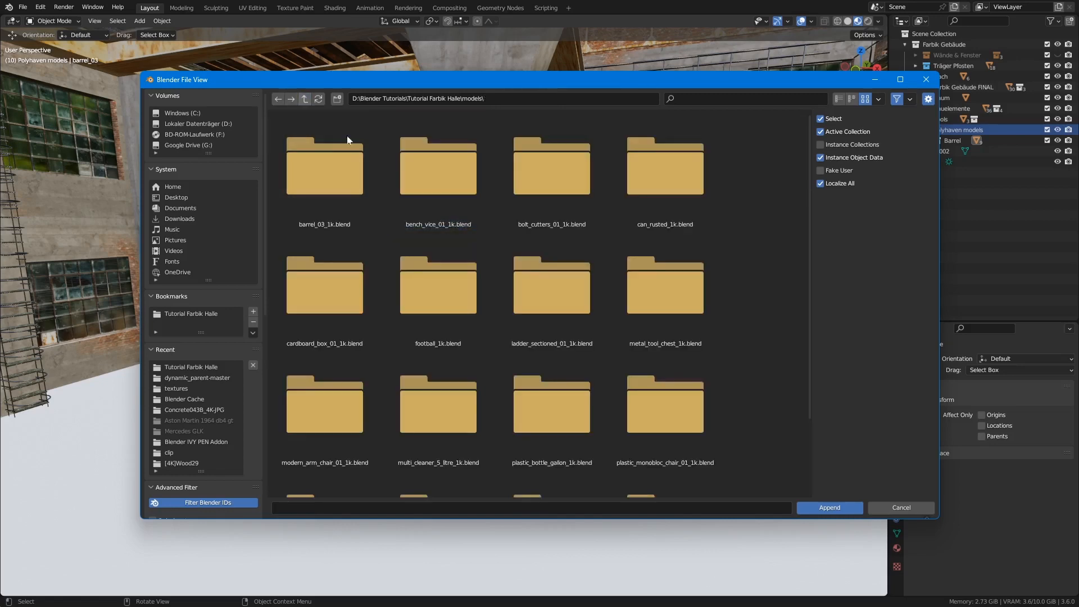
pyautogui.click(544, 171)
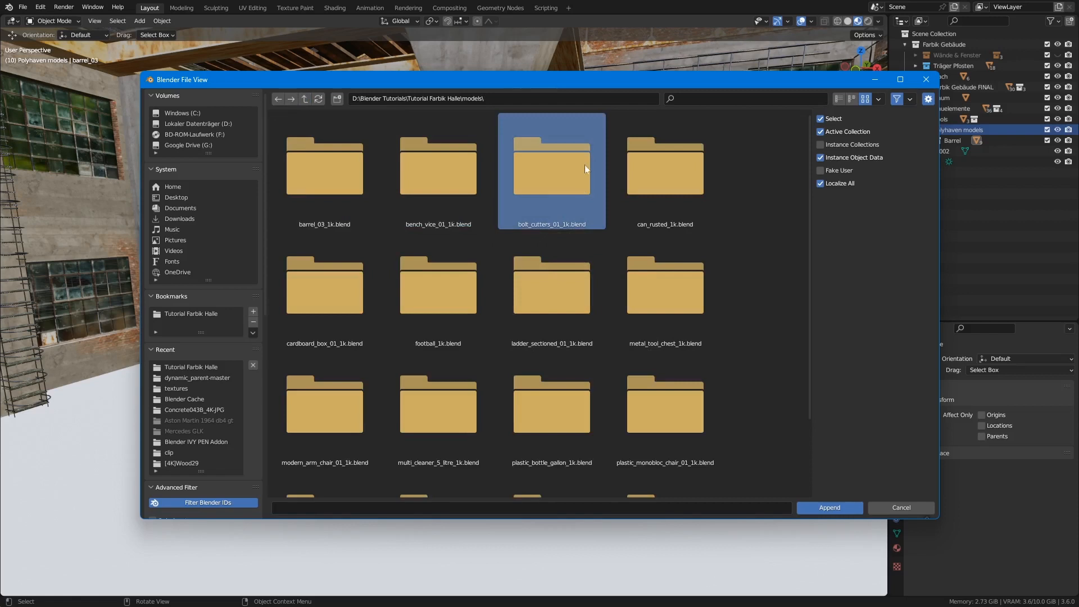
pyautogui.doubleClick(561, 160)
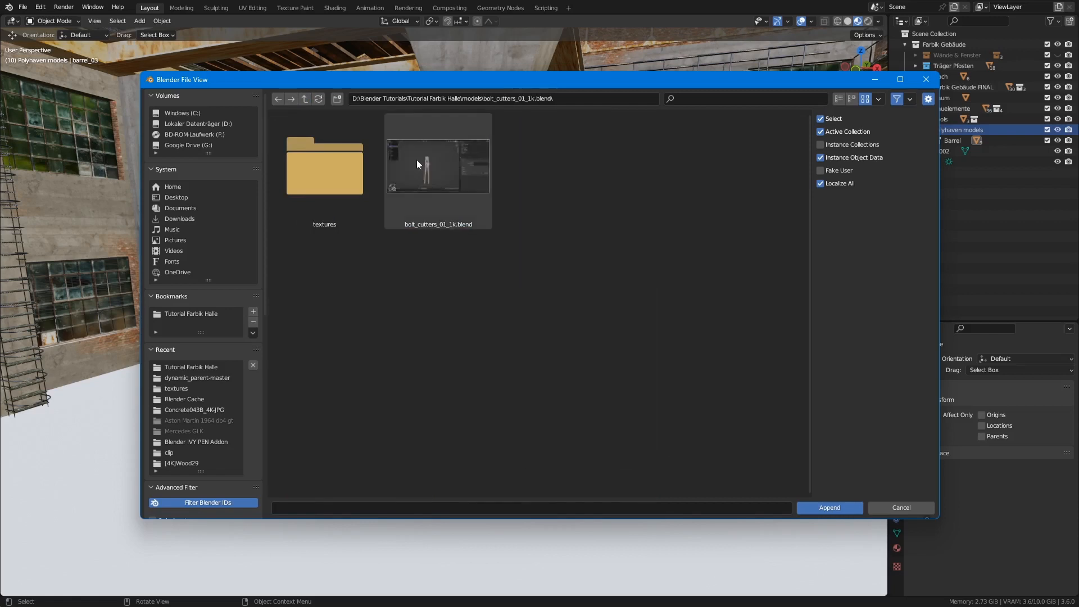
pyautogui.click(305, 99)
# Step: Append the can_rusted collection from can_rusted_1k.blend into the Polyhaven models collection
pyautogui.click(663, 190)
pyautogui.doubleClick(662, 191)
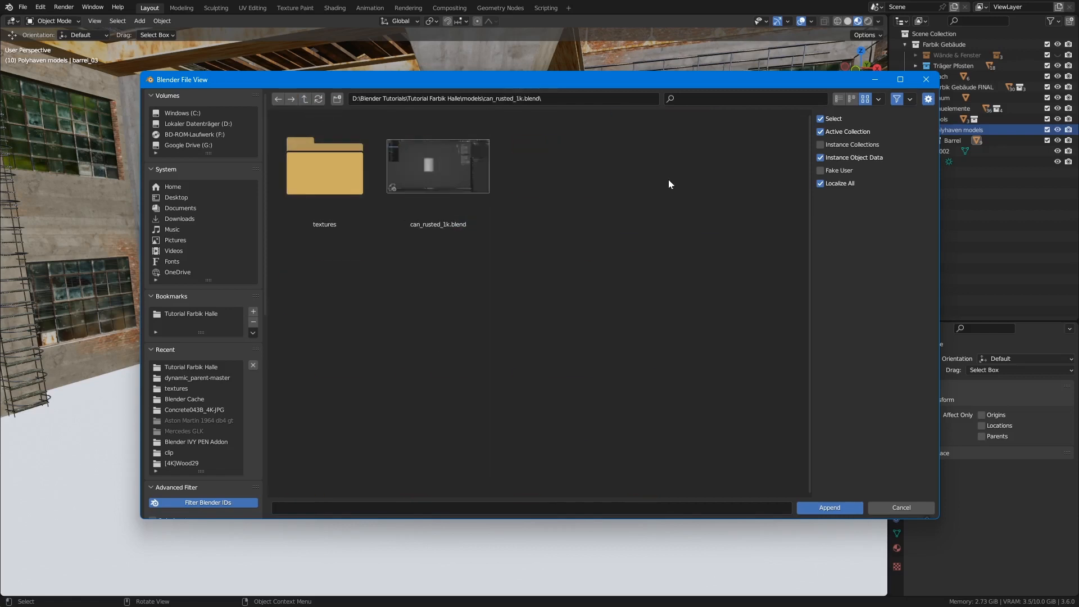
pyautogui.click(445, 184)
pyautogui.doubleClick(426, 165)
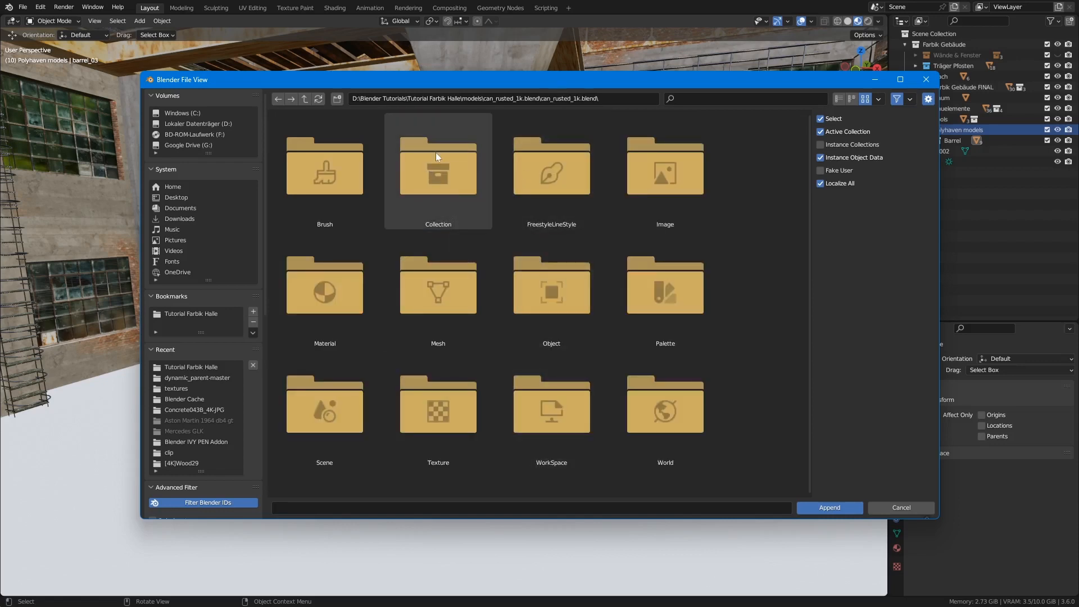
pyautogui.doubleClick(546, 278)
pyautogui.click(332, 163)
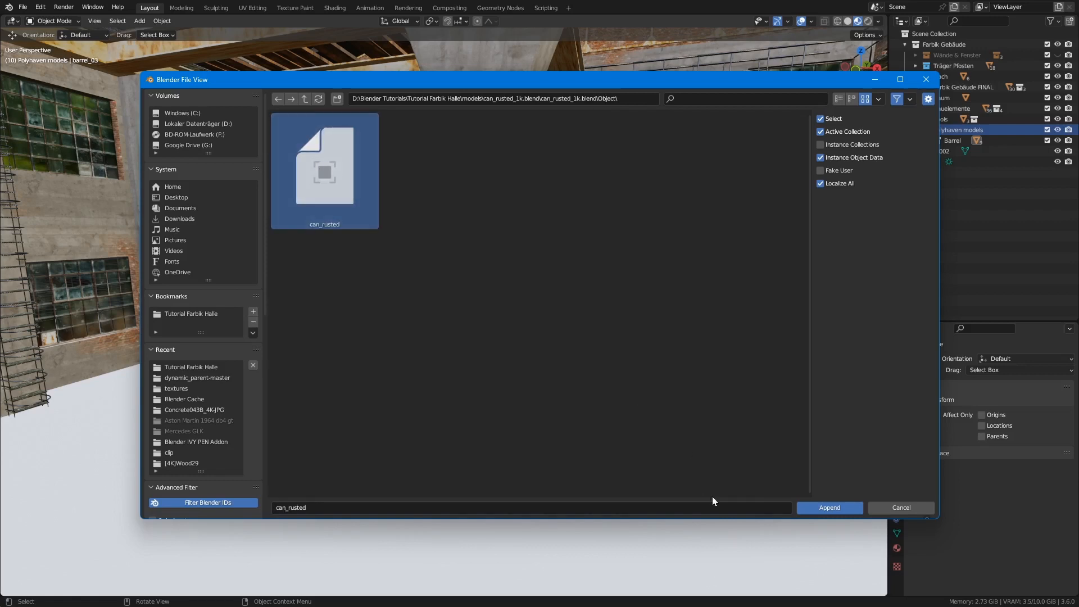
pyautogui.click(303, 99)
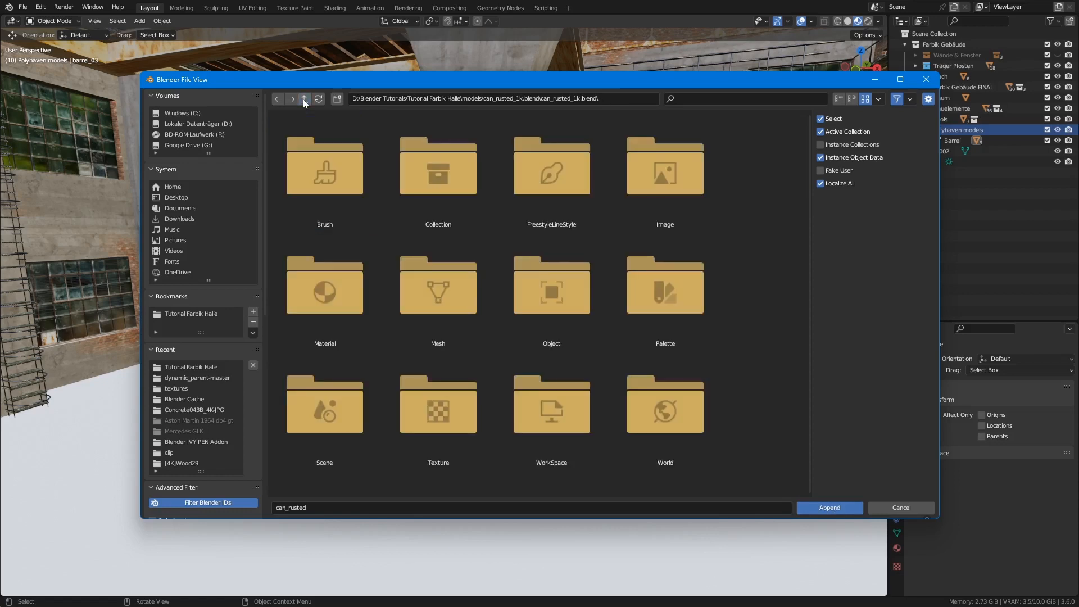
pyautogui.doubleClick(439, 157)
pyautogui.click(336, 171)
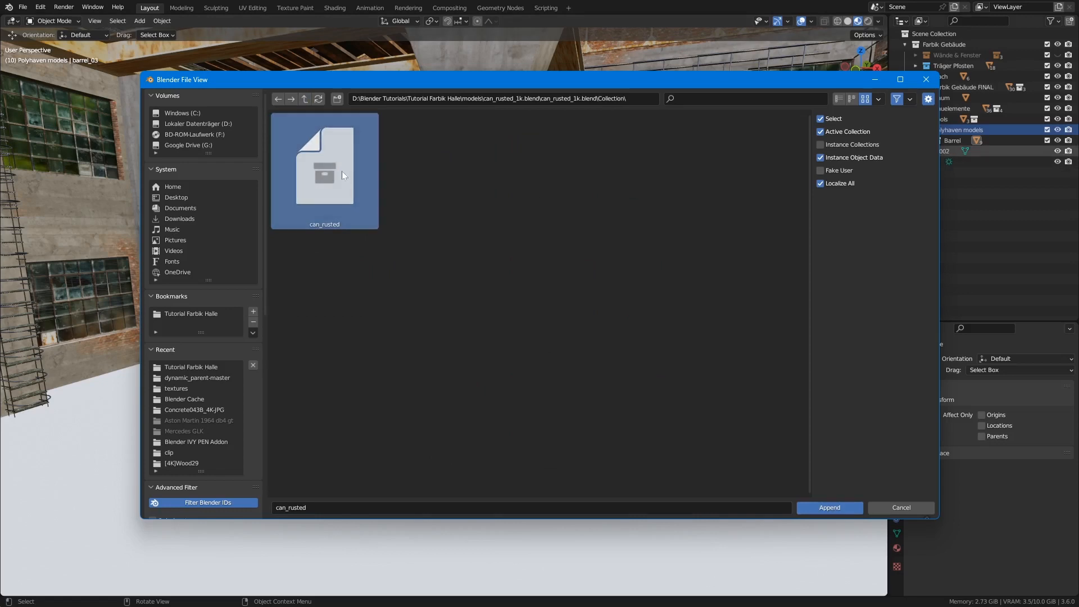
pyautogui.click(837, 509)
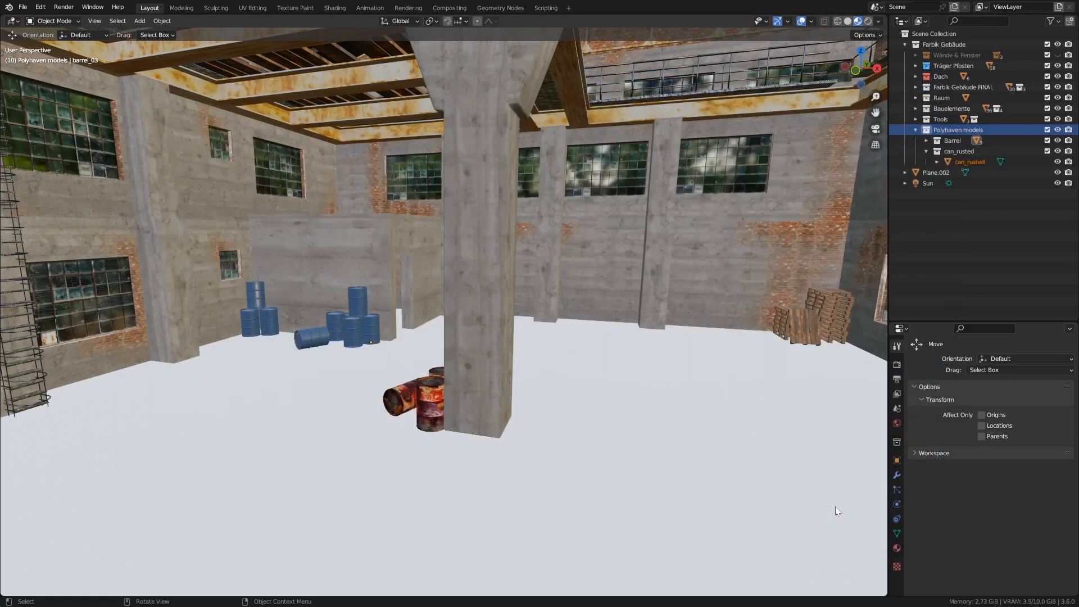
# Step: Select the can_rusted object and move it into the building, about -10.14 m in X and 10.32 m in Y
pyautogui.click(951, 151)
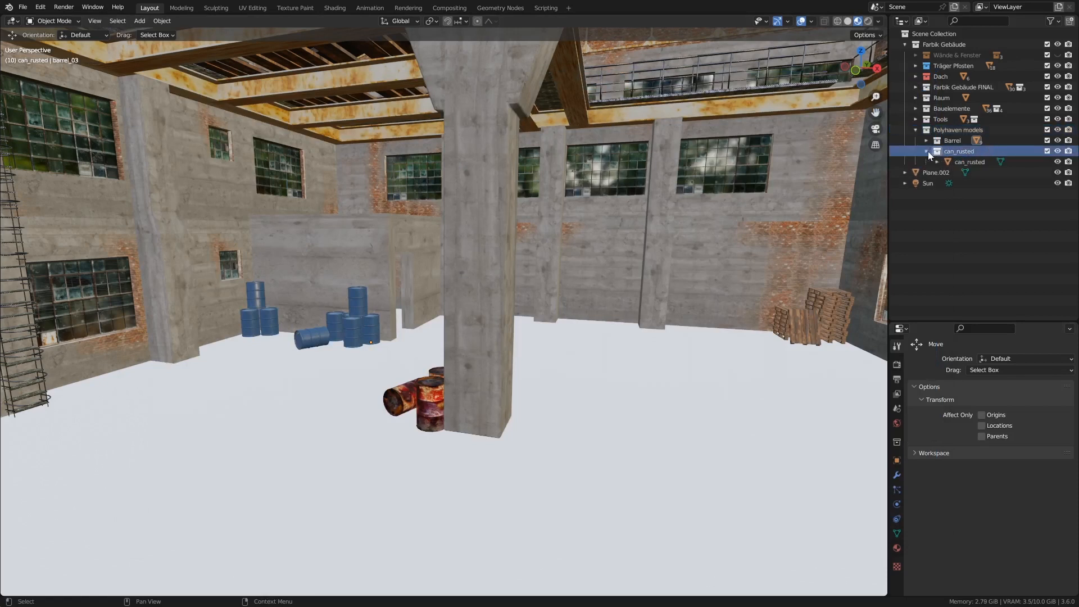
pyautogui.click(960, 162)
pyautogui.press('KP_Decimal')
pyautogui.scroll(-5, 505, 362)
pyautogui.keyDown('shift'); pyautogui.moveTo(584, 439); pyautogui.dragTo(443, 381, button='middle'); pyautogui.keyUp('shift')
pyautogui.scroll(4, 554, 438)
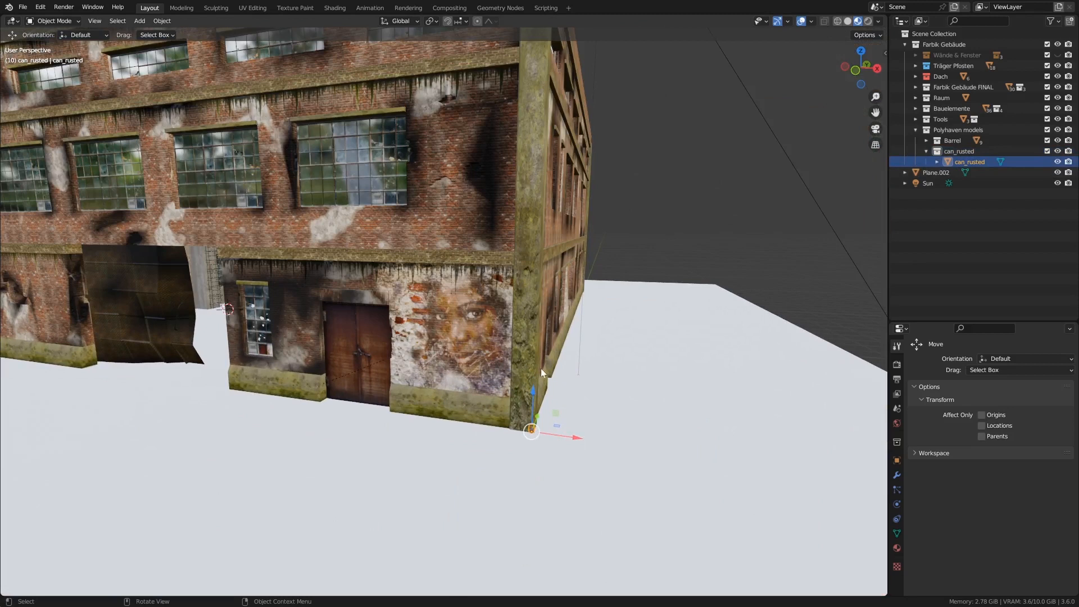
pyautogui.moveTo(578, 438); pyautogui.dragTo(225, 394)
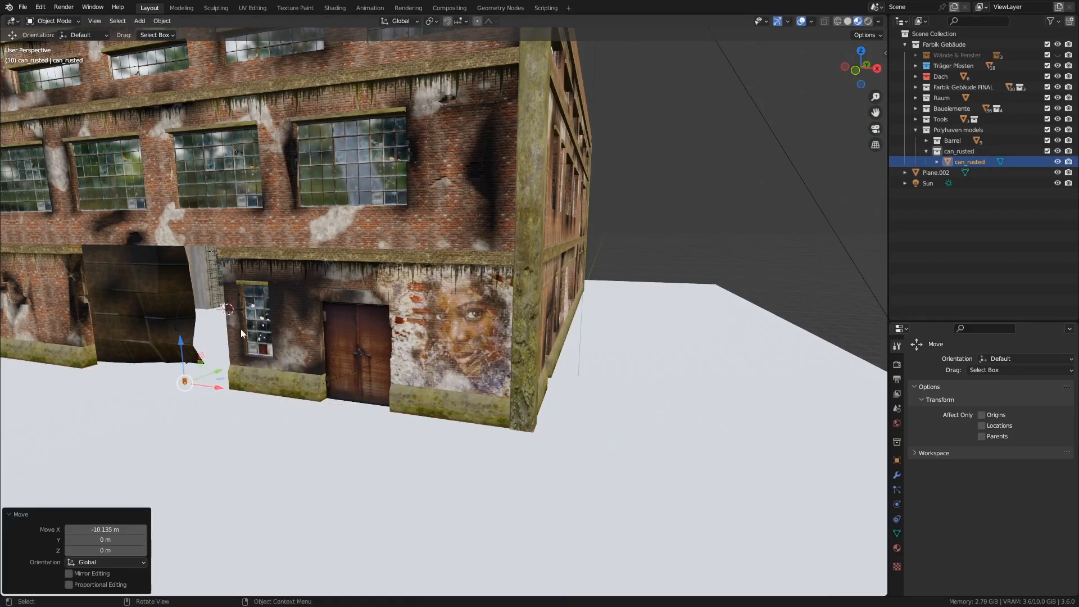
pyautogui.moveTo(240, 329); pyautogui.dragTo(229, 386, button='middle')
pyautogui.moveTo(215, 353); pyautogui.dragTo(390, 178)
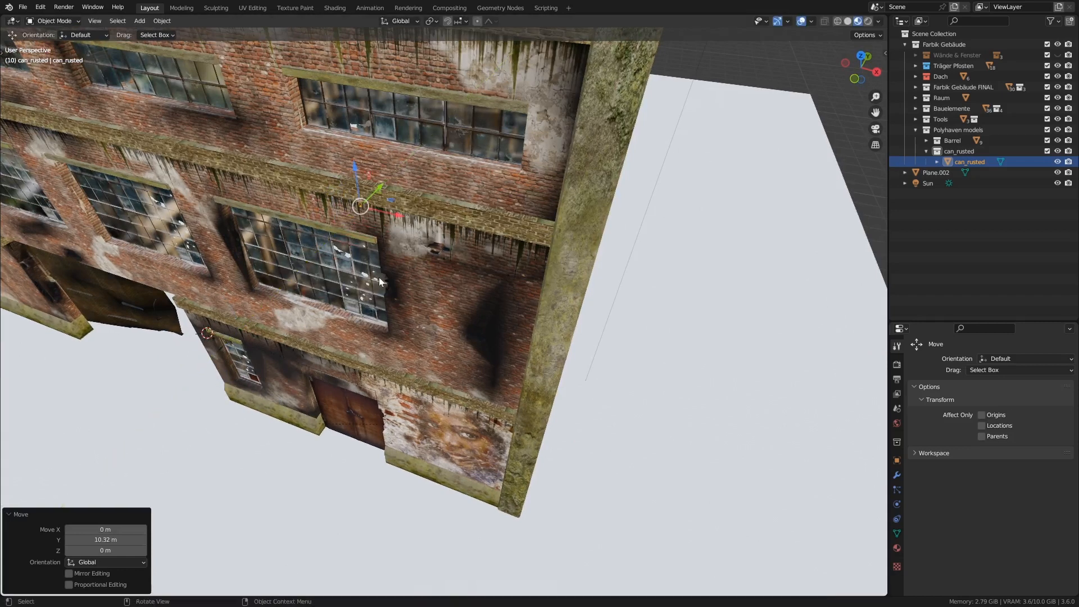
# Step: Move the rusted can near the red barrels at the pillar, about -1.08 m in X and 1.79 m in Y
pyautogui.press('KP_Decimal')
pyautogui.scroll(2, 379, 278)
pyautogui.scroll(-5, 379, 278)
pyautogui.moveTo(379, 277); pyautogui.dragTo(562, 395, button='middle')
pyautogui.scroll(-4, 633, 359)
pyautogui.moveTo(613, 399); pyautogui.dragTo(507, 419)
pyautogui.moveTo(465, 437); pyautogui.dragTo(507, 423, button='middle')
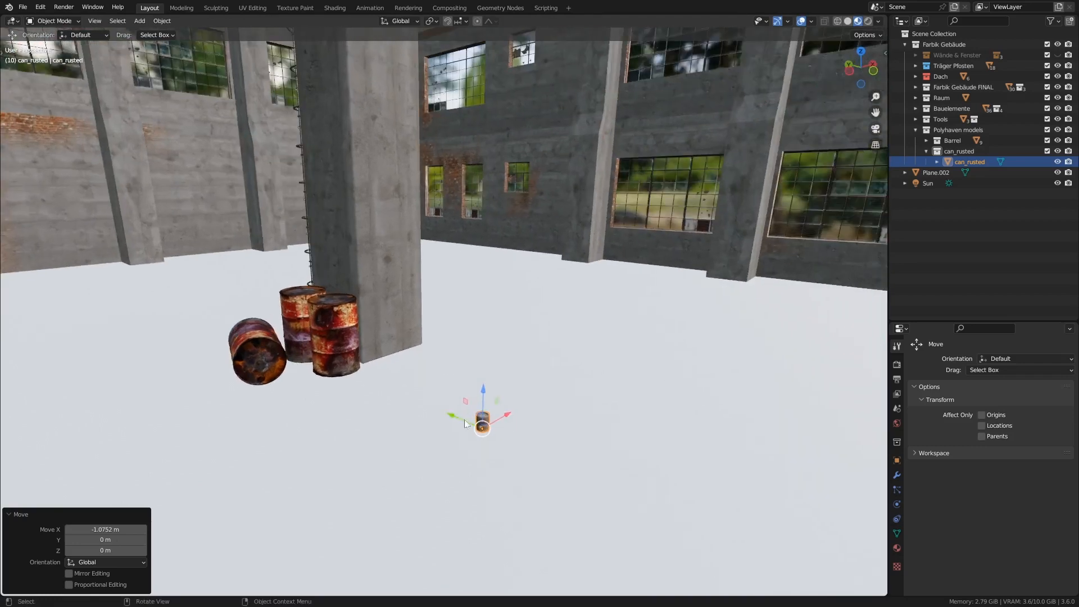
pyautogui.moveTo(466, 419); pyautogui.dragTo(338, 343)
pyautogui.scroll(6, 362, 349)
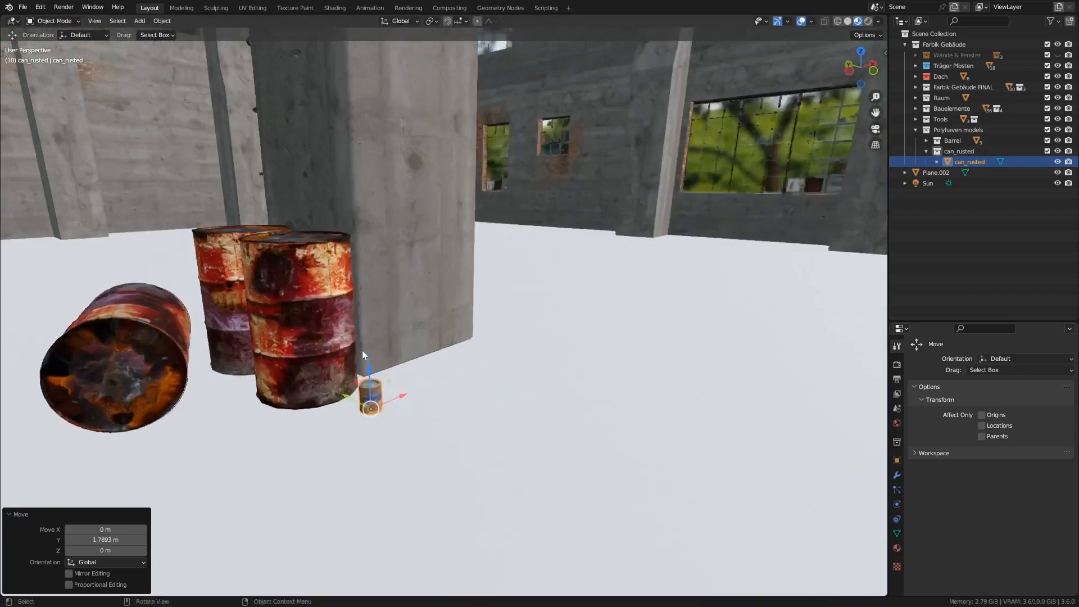
# Step: Raise the can to the upright red barrel's lid, shift it about 0.36 m in Y, and fine-adjust its height to rest on the lid
pyautogui.moveTo(374, 404); pyautogui.dragTo(365, 125)
pyautogui.scroll(6, 389, 252)
pyautogui.moveTo(504, 341); pyautogui.dragTo(155, 228)
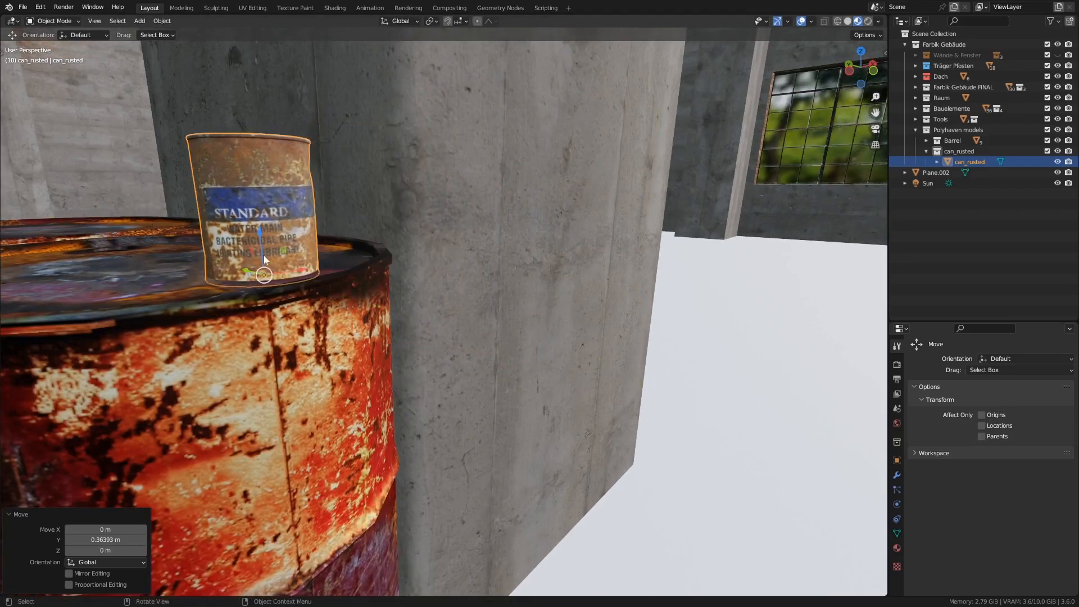
pyautogui.press('g')
pyautogui.press('z')
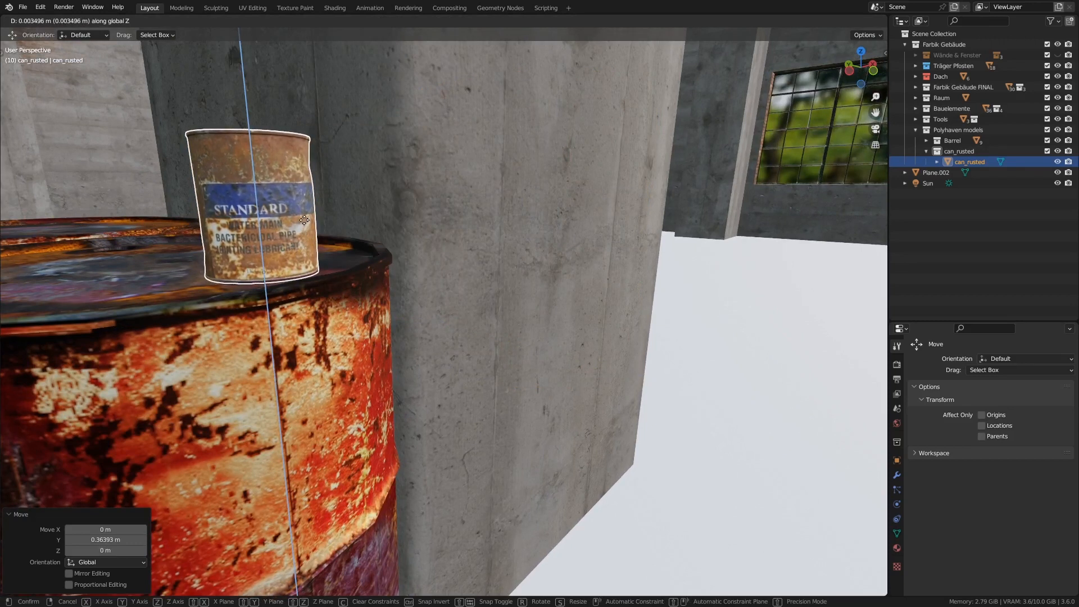
pyautogui.click(303, 230)
# Step: Make a linked duplicate of the rusted can and move it about -0.13 m in X on the barrel lid
pyautogui.moveTo(303, 228); pyautogui.dragTo(412, 228, button='middle')
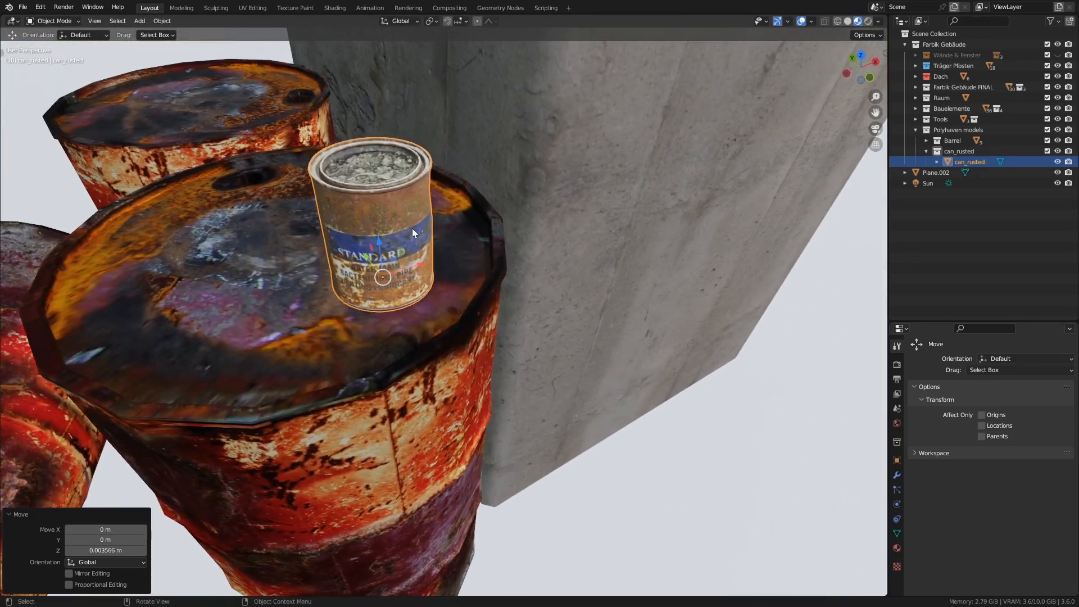
pyautogui.hotkey('alt', 'd')
pyautogui.rightClick(406, 227)
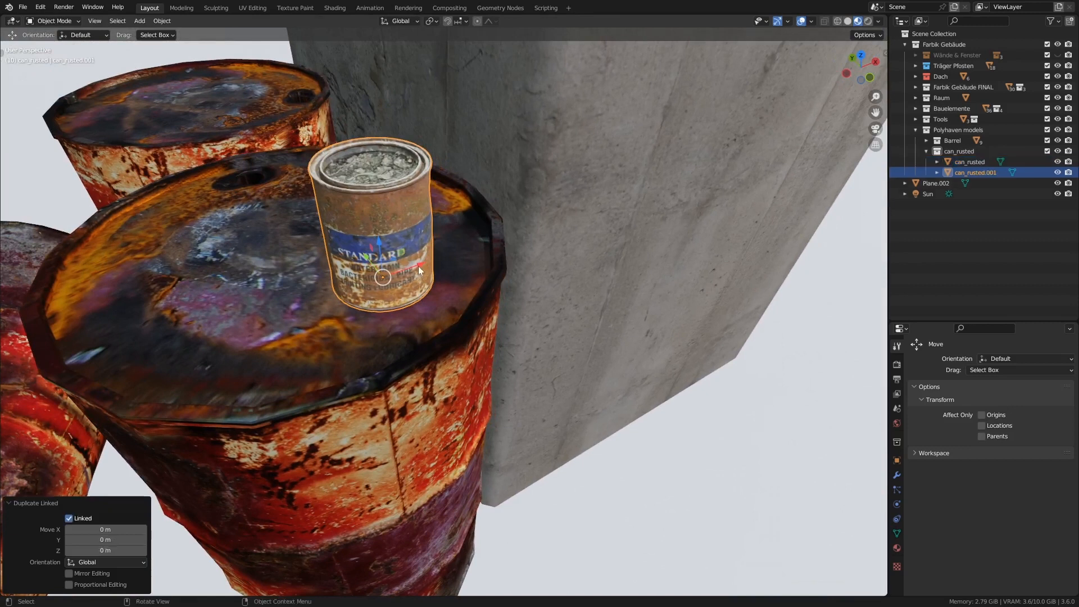
pyautogui.press('g')
pyautogui.press('x')
pyautogui.click(312, 285)
# Step: Rotate the duplicated can around Z so its label faces another way, and shift it about 0.03 m in X
pyautogui.press('r')
pyautogui.press('z')
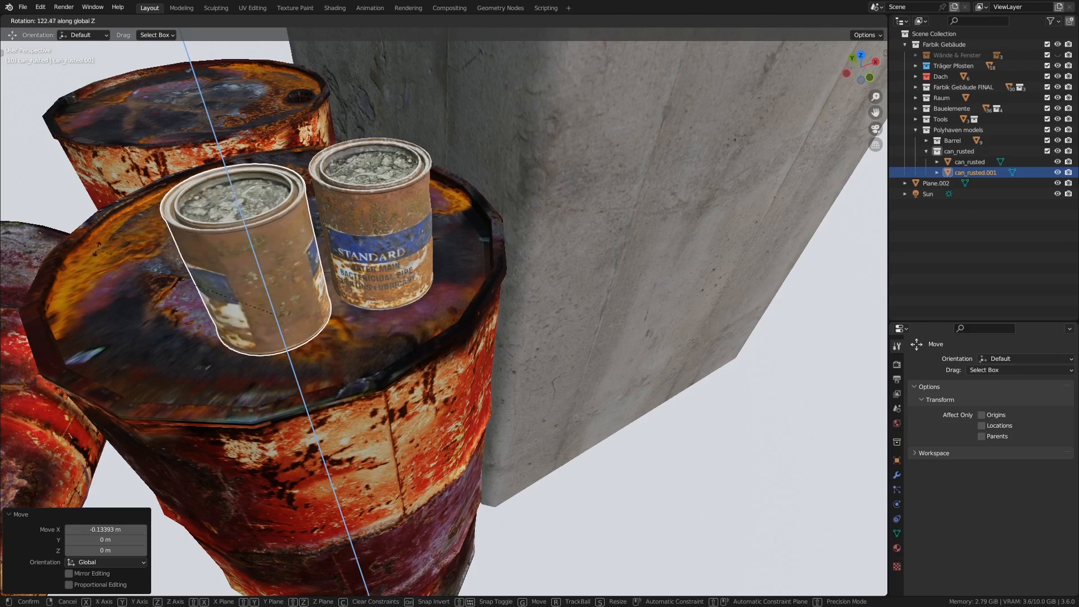
pyautogui.click(285, 315)
pyautogui.moveTo(285, 314); pyautogui.dragTo(285, 268, button='middle')
pyautogui.moveTo(284, 270); pyautogui.dragTo(357, 254)
# Step: Examine the two cans on the barrel and the prop arrangement across the hall from further away
pyautogui.moveTo(336, 281); pyautogui.dragTo(349, 241, button='middle')
pyautogui.scroll(-5, 352, 241)
pyautogui.scroll(-4, 348, 286)
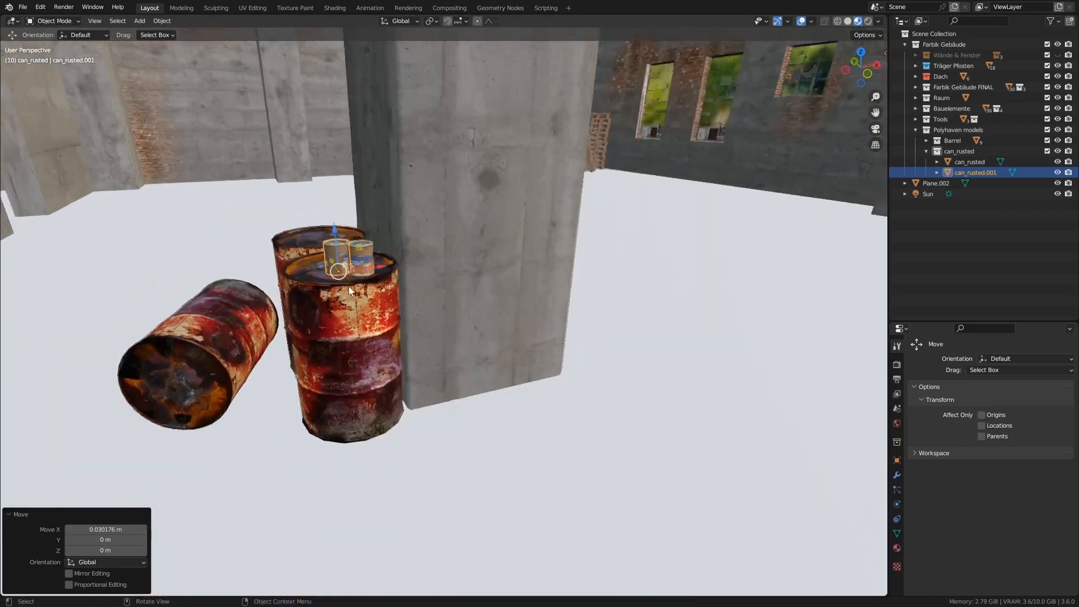
pyautogui.scroll(-1, 349, 287)
pyautogui.scroll(-4, 353, 318)
pyautogui.moveTo(349, 308); pyautogui.dragTo(397, 323, button='middle')
pyautogui.moveTo(539, 392)
pyautogui.mouseDown(button='middle')
pyautogui.moveTo(508, 384)
pyautogui.moveTo(534, 381)
pyautogui.mouseUp(button='middle')
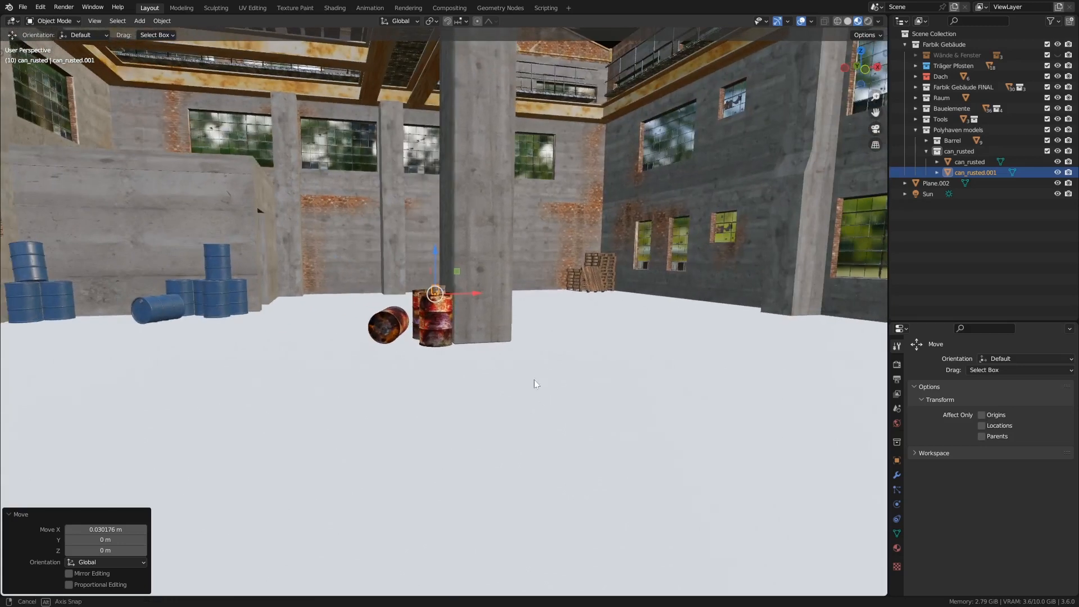
pyautogui.keyDown('shift'); pyautogui.moveTo(474, 328); pyautogui.dragTo(490, 359, button='middle'); pyautogui.keyUp('shift')
pyautogui.scroll(1, 489, 360)
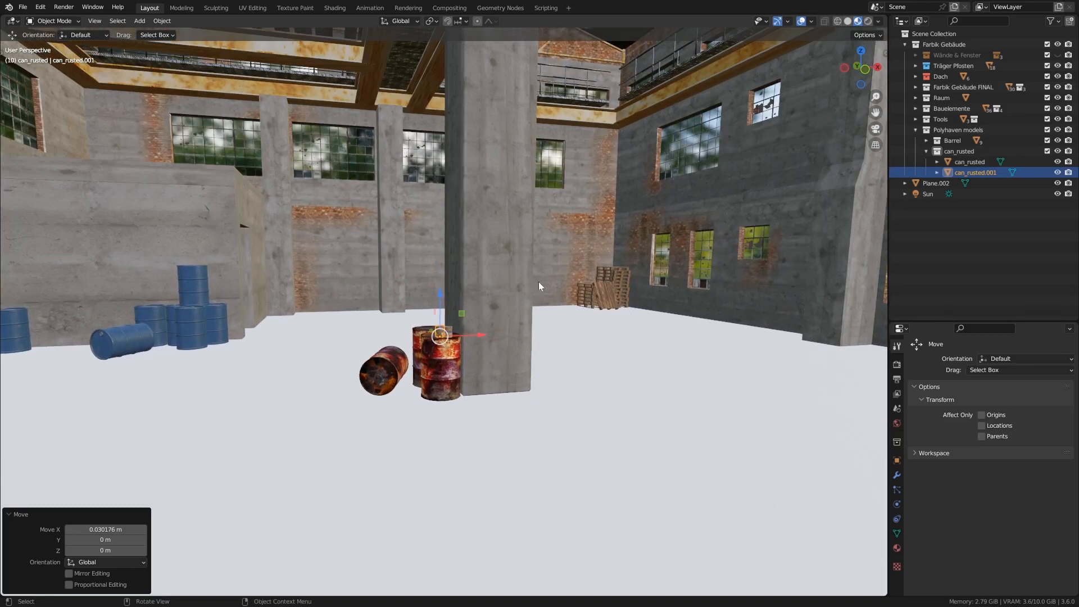
# Step: Start another append, return to the models folder and choose the modern_arm_chair_01_1k.blend folder
pyautogui.click(23, 6)
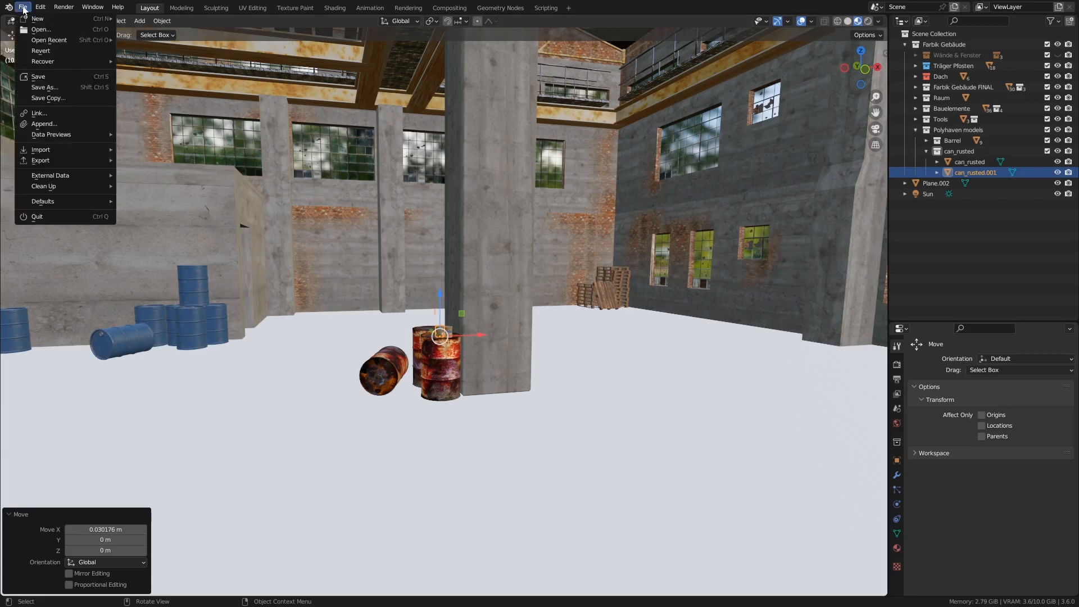
pyautogui.click(59, 124)
pyautogui.click(304, 98)
pyautogui.click(304, 99)
pyautogui.click(304, 99)
pyautogui.scroll(-3, 478, 264)
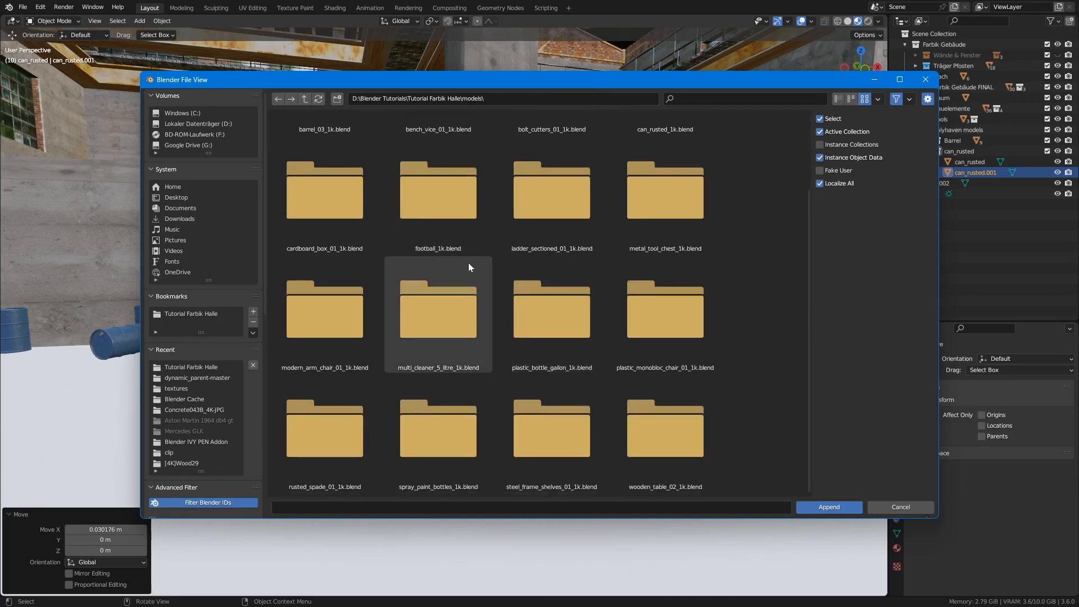
pyautogui.click(321, 314)
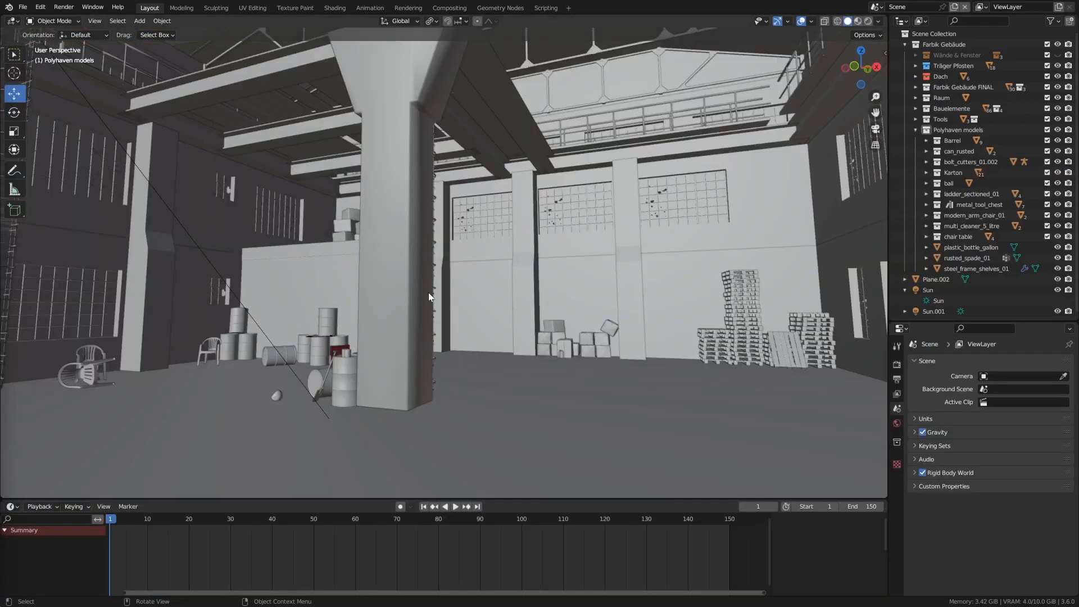
# Step: Examine the props throughout the hall, the furniture in the side room and the tall pallet stack by the wall
pyautogui.moveTo(426, 304); pyautogui.dragTo(444, 357, button='middle')
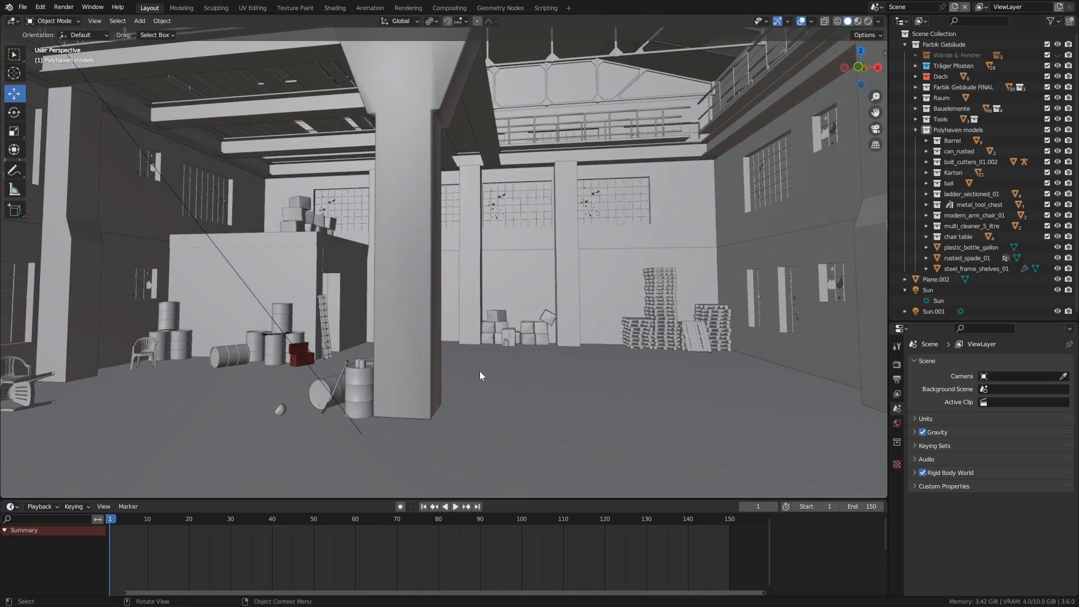
pyautogui.moveTo(331, 354); pyautogui.dragTo(349, 321, button='middle')
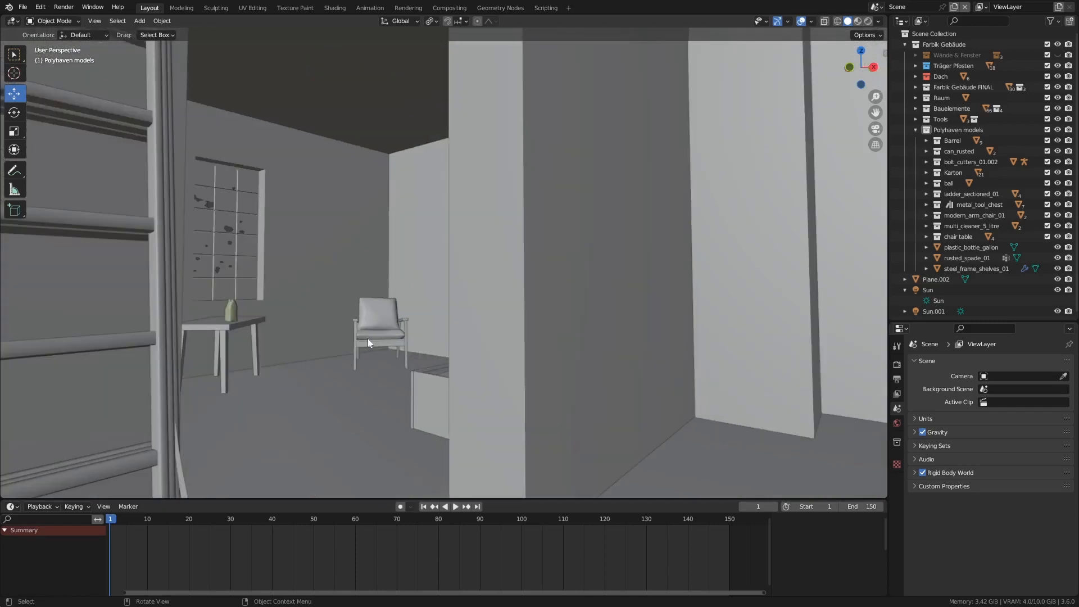
pyautogui.moveTo(368, 338); pyautogui.dragTo(372, 342, button='middle')
pyautogui.moveTo(443, 360); pyautogui.dragTo(484, 349, button='middle')
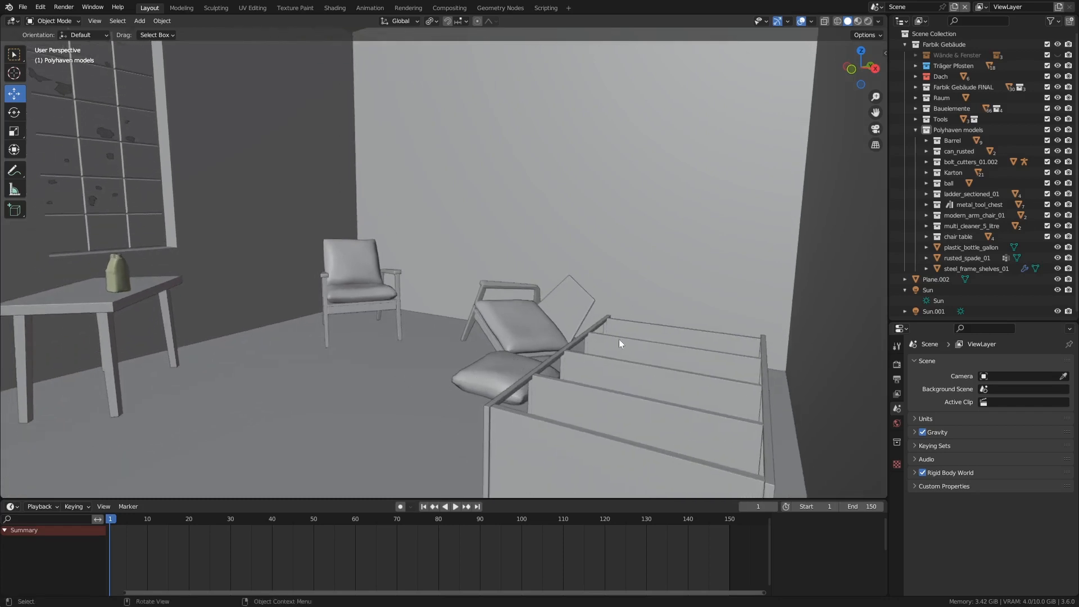
pyautogui.moveTo(444, 339); pyautogui.dragTo(481, 300, button='middle')
pyautogui.scroll(-8, 254, 269)
pyautogui.scroll(-6, 226, 281)
pyautogui.moveTo(362, 296); pyautogui.dragTo(428, 363, button='middle')
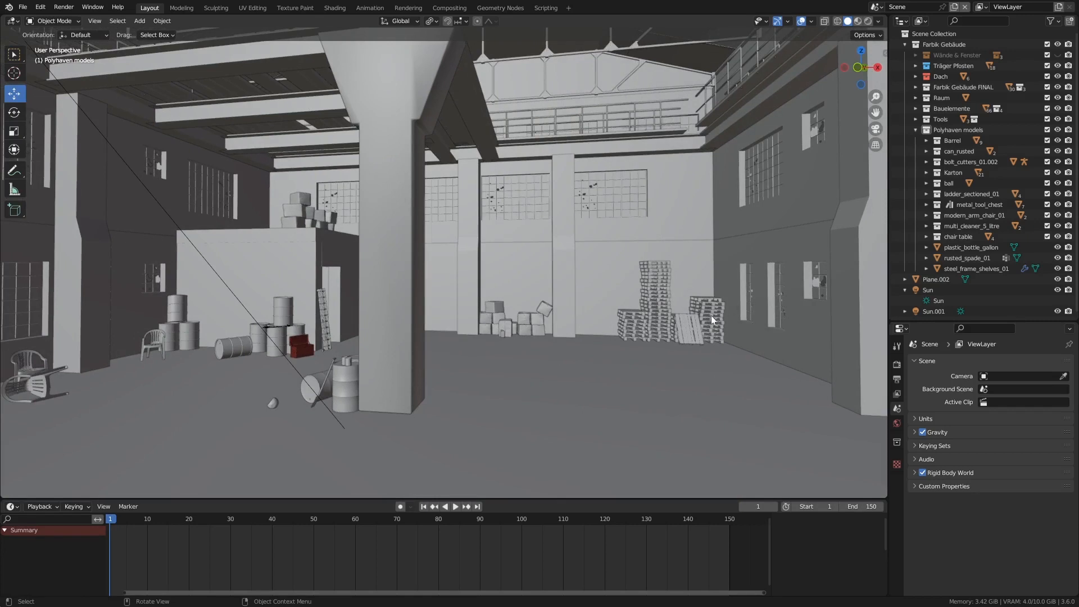
pyautogui.click(655, 270)
pyautogui.scroll(5, 656, 301)
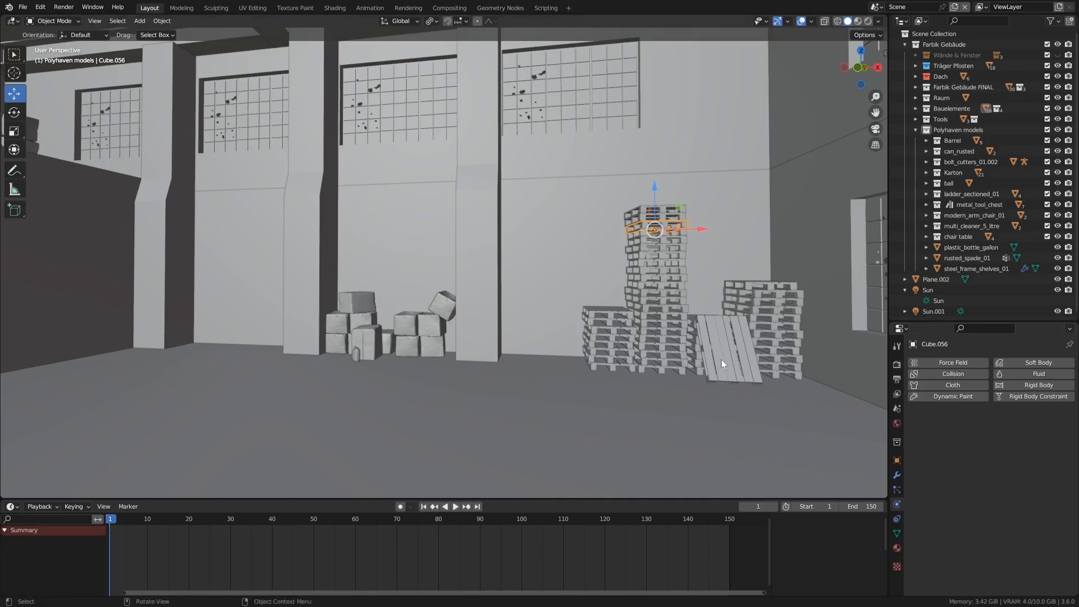
pyautogui.scroll(3, 630, 296)
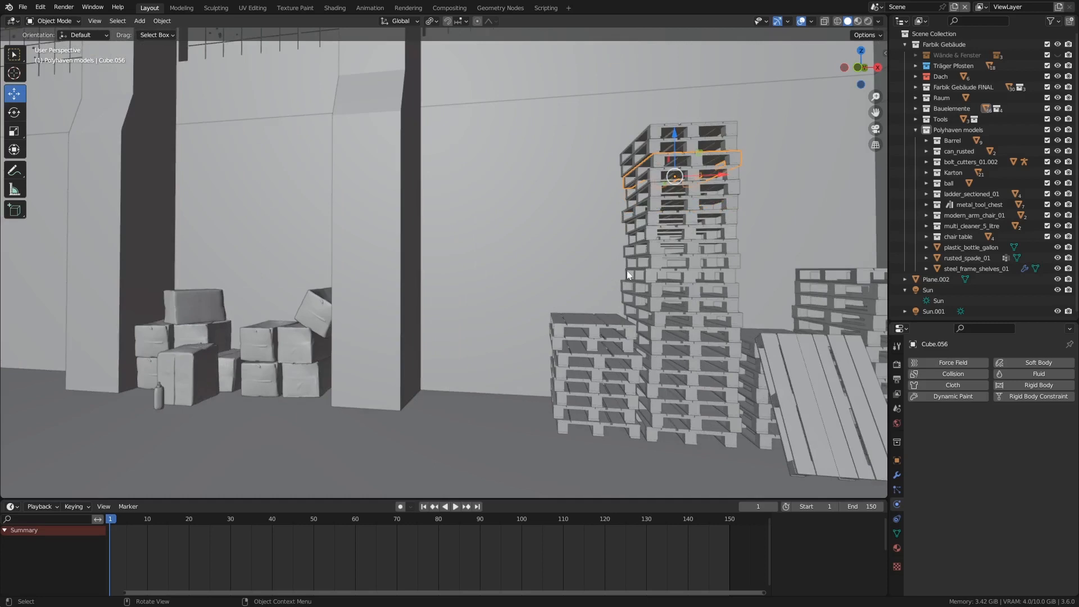
pyautogui.scroll(-6, 627, 275)
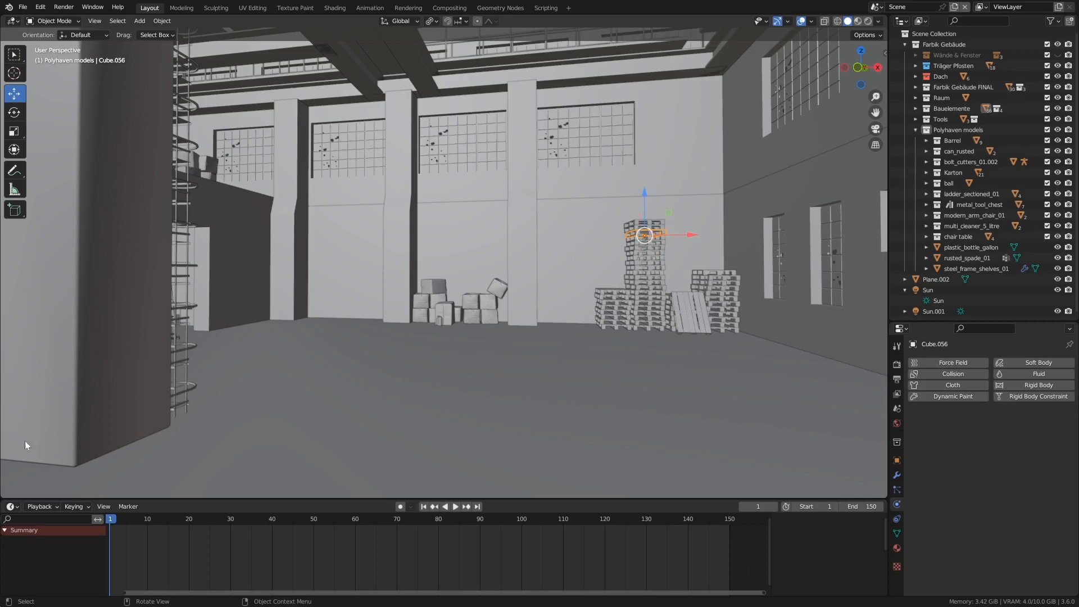
# Step: Select the top five pallets of the tall stack and duplicate them in place
pyautogui.scroll(5, 656, 224)
pyautogui.click(650, 220)
pyautogui.keyDown('shift'); pyautogui.click(617, 230); pyautogui.keyUp('shift')
pyautogui.keyDown('shift'); pyautogui.click(615, 239); pyautogui.keyUp('shift')
pyautogui.keyDown('shift'); pyautogui.click(615, 249); pyautogui.keyUp('shift')
pyautogui.keyDown('shift'); pyautogui.click(615, 260); pyautogui.keyUp('shift')
pyautogui.moveTo(641, 275); pyautogui.dragTo(708, 305, button='middle')
pyautogui.scroll(-3, 639, 264)
pyautogui.hotkey('shift', 'd')
pyautogui.press('Escape')
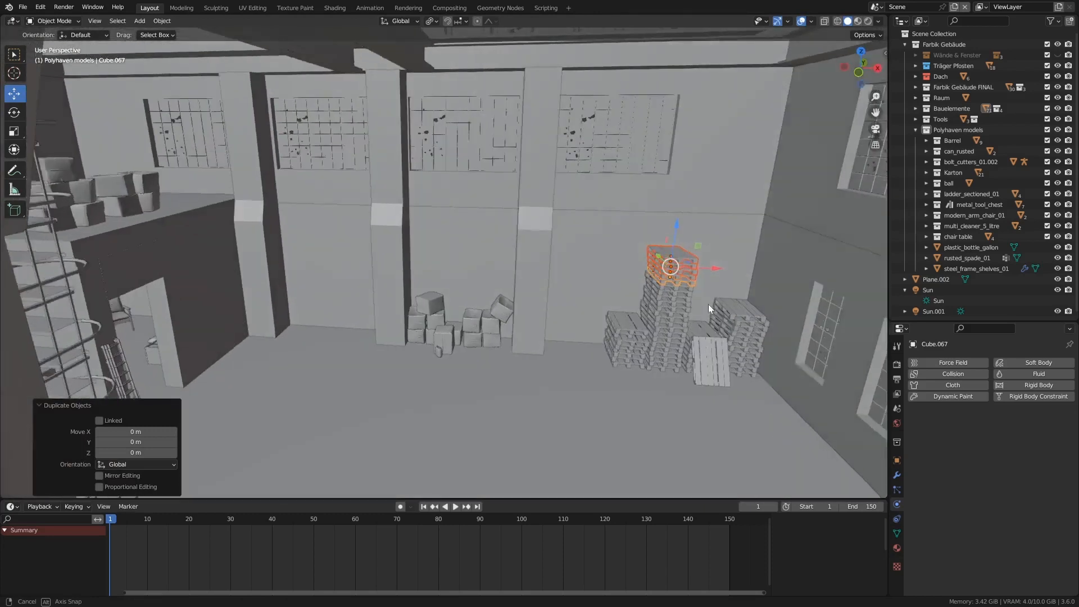
# Step: Move the duplicated pallets off the stack towards the cartons, about -1.75 m and another -1.82 m in X
pyautogui.scroll(-3, 709, 304)
pyautogui.scroll(-4, 707, 291)
pyautogui.moveTo(650, 241); pyautogui.dragTo(660, 251, button='middle')
pyautogui.moveTo(660, 251); pyautogui.dragTo(689, 325)
pyautogui.moveTo(747, 344); pyautogui.dragTo(606, 366)
pyautogui.moveTo(606, 365); pyautogui.dragTo(639, 312, button='middle')
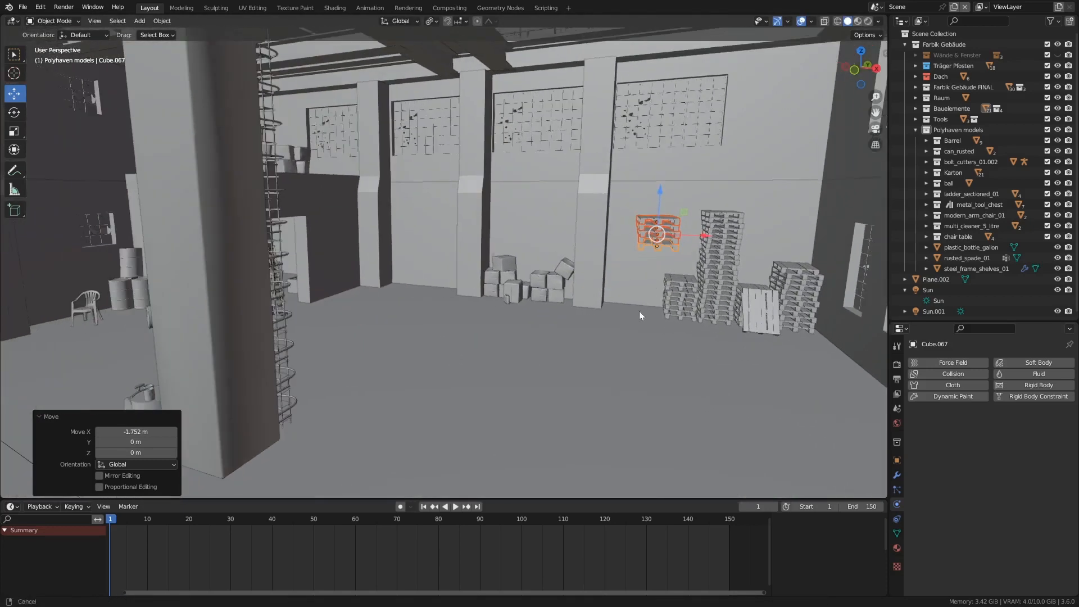
pyautogui.moveTo(687, 235); pyautogui.dragTo(611, 235)
pyautogui.moveTo(611, 235); pyautogui.dragTo(589, 294, button='middle')
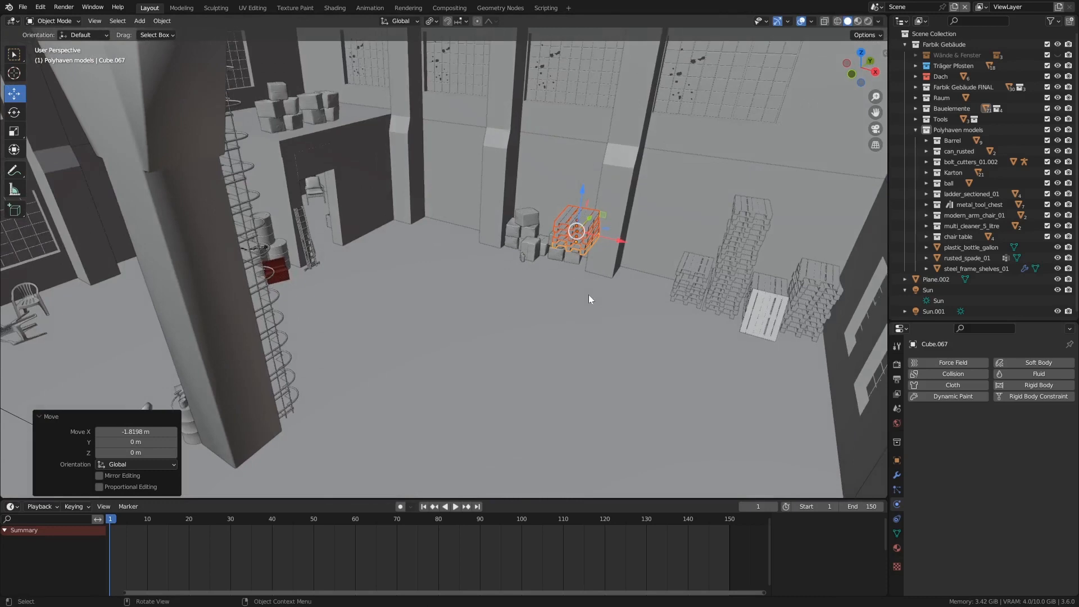
# Step: Raise the topmost duplicated pallet about 0.48 m above the other four
pyautogui.moveTo(539, 330); pyautogui.dragTo(555, 299, button='middle')
pyautogui.scroll(3, 578, 233)
pyautogui.keyDown('shift'); pyautogui.moveTo(583, 233); pyautogui.dragTo(578, 275, button='middle'); pyautogui.keyUp('shift')
pyautogui.scroll(3, 582, 239)
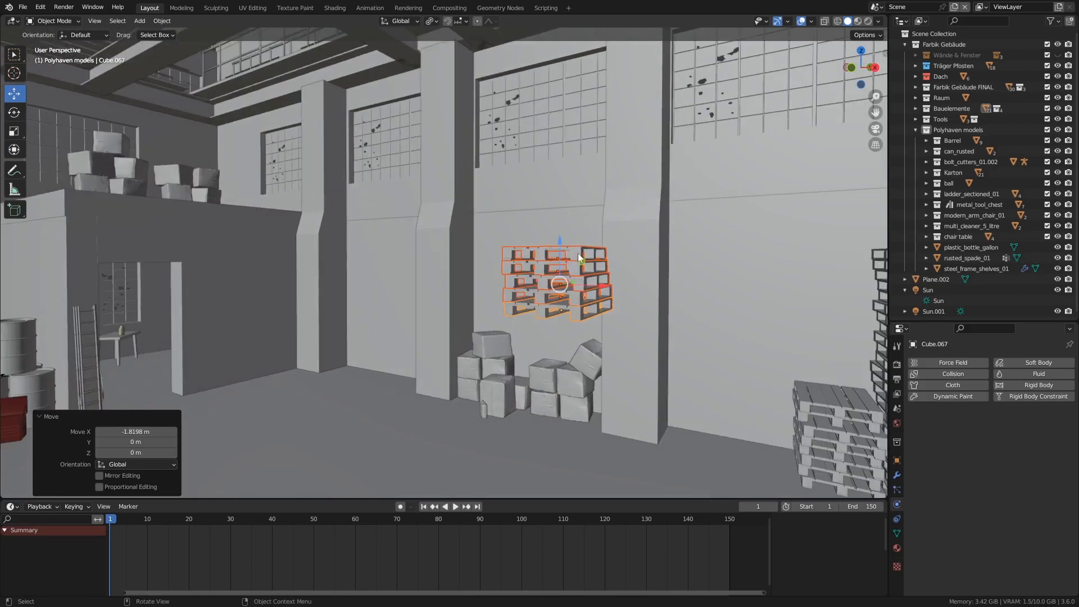
pyautogui.click(578, 253)
pyautogui.moveTo(562, 228)
pyautogui.mouseDown()
pyautogui.moveTo(562, 182)
pyautogui.moveTo(564, 227)
pyautogui.mouseUp()
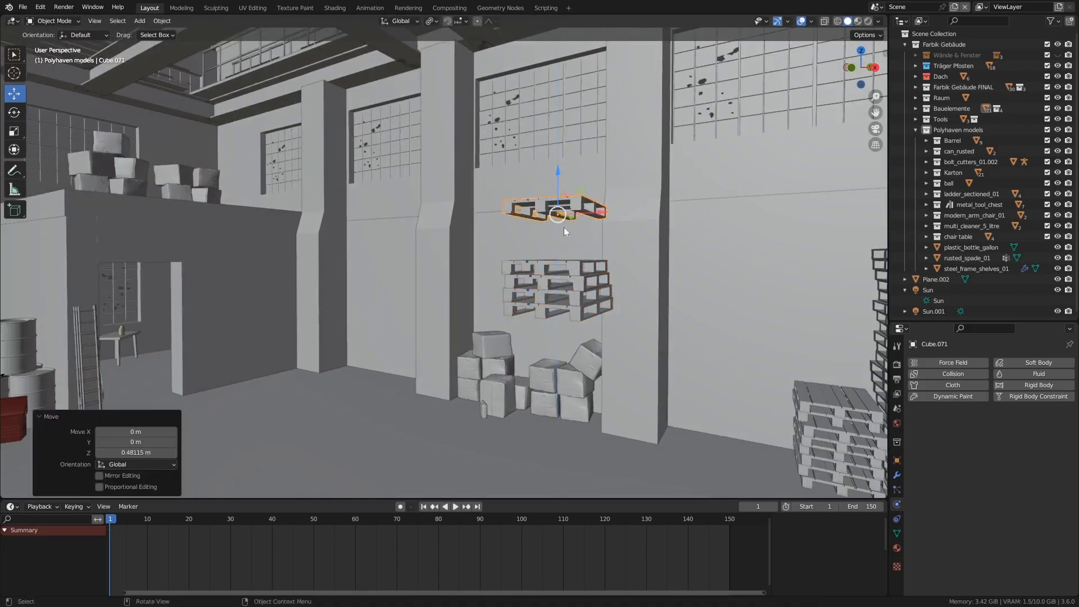
# Step: Move the second-highest duplicated pallet along X so it floats clear of the others on the side of the tall stack
pyautogui.click(564, 270)
pyautogui.moveTo(587, 272); pyautogui.dragTo(604, 307, button='middle')
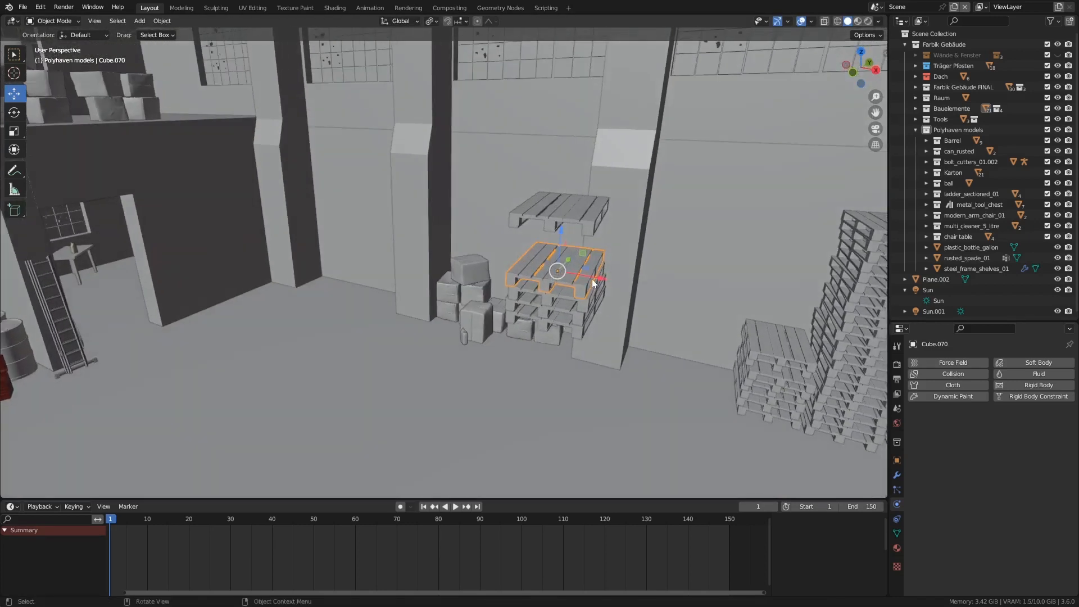
pyautogui.press('g')
pyautogui.press('x')
pyautogui.click(703, 302)
# Step: Spread the remaining duplicated pallets apart in height and along X, lowering one of the middle pallets by about 0.18 m
pyautogui.moveTo(561, 284); pyautogui.dragTo(557, 343)
pyautogui.click(565, 303)
pyautogui.click(567, 301)
pyautogui.moveTo(562, 269); pyautogui.dragTo(562, 307)
pyautogui.moveTo(576, 308)
pyautogui.mouseDown(button='middle')
pyautogui.moveTo(605, 277)
pyautogui.moveTo(578, 320)
pyautogui.mouseUp(button='middle')
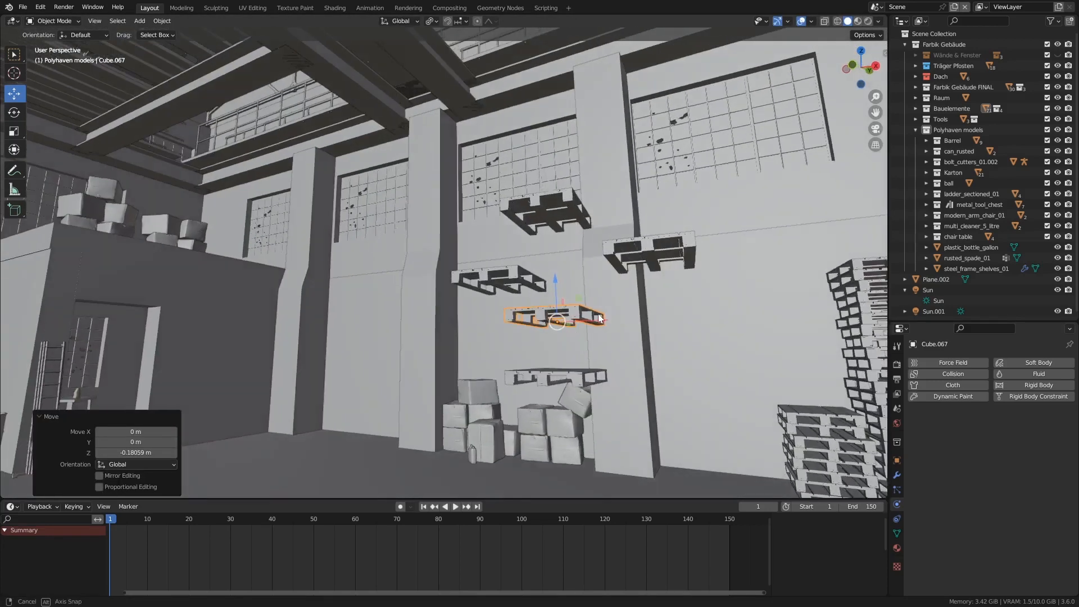
pyautogui.hotkey('shift', 'd')
pyautogui.press('x')
pyautogui.click(538, 286)
# Step: Trackball-rotate the floating pallet nearest the tall stack and the one nearest the cartons to random tilted angles
pyautogui.moveTo(537, 286); pyautogui.dragTo(564, 221, button='middle')
pyautogui.scroll(4, 586, 288)
pyautogui.click(683, 236)
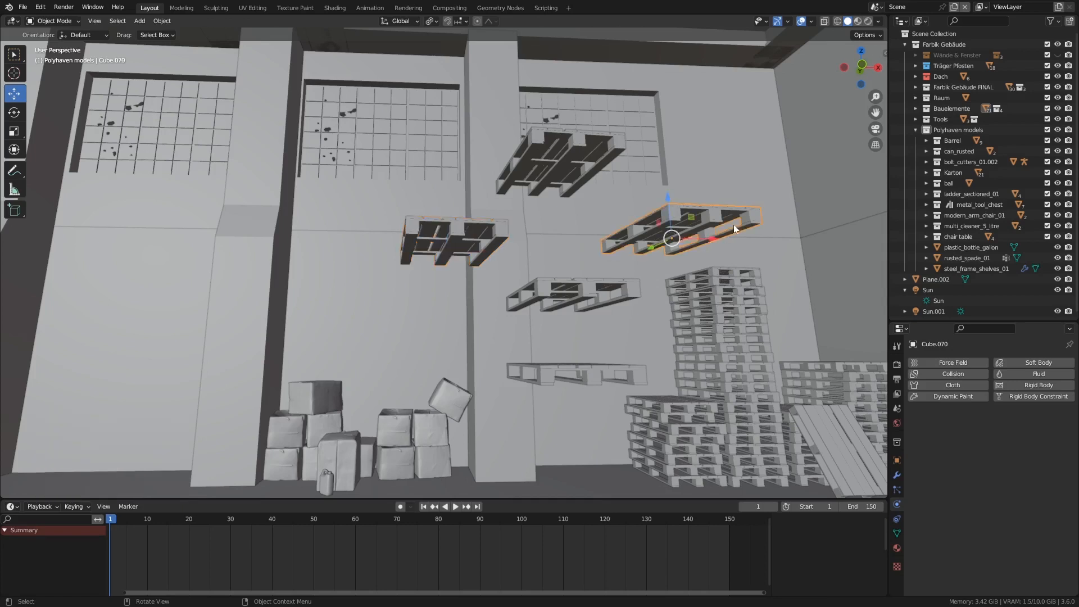
pyautogui.press('r')
pyautogui.press('r')
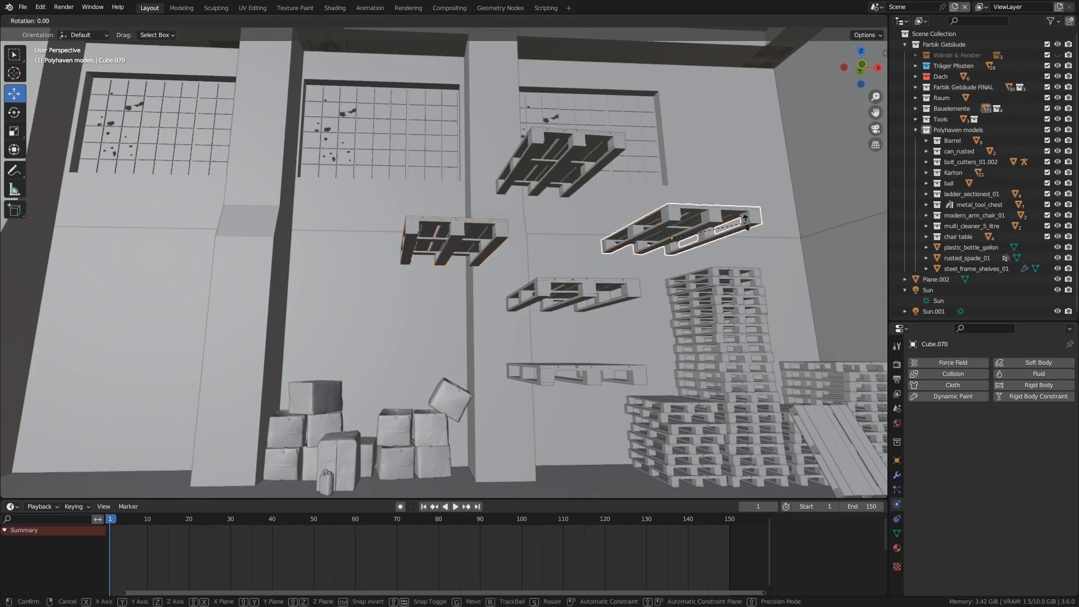
pyautogui.click(592, 265)
pyautogui.click(481, 238)
pyautogui.press('r')
pyautogui.press('r')
pyautogui.click(546, 289)
# Step: Trackball-rotate the two lowest floating pallets to different random tilted angles
pyautogui.click(615, 285)
pyautogui.press('r')
pyautogui.press('r')
pyautogui.click(615, 339)
pyautogui.click(638, 372)
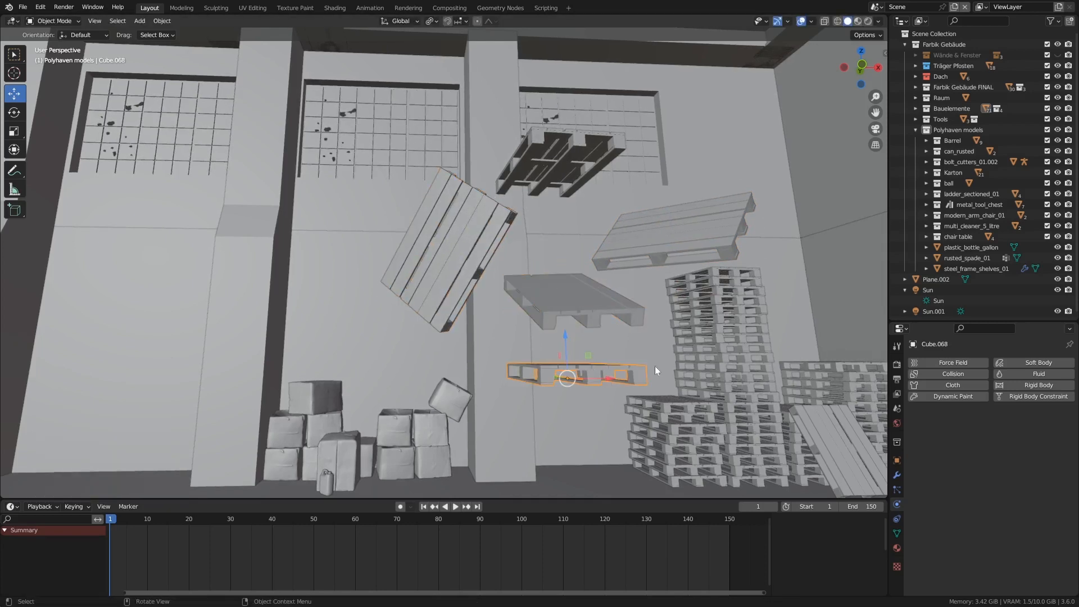
pyautogui.press('r')
pyautogui.press('r')
pyautogui.click(567, 343)
pyautogui.press('r')
pyautogui.press('r')
pyautogui.click(570, 344)
# Step: Trackball-rotate the topmost floating pallet by about -77.3° and -2.86° so it stands nearly upright
pyautogui.click(565, 180)
pyautogui.press('r')
pyautogui.press('r')
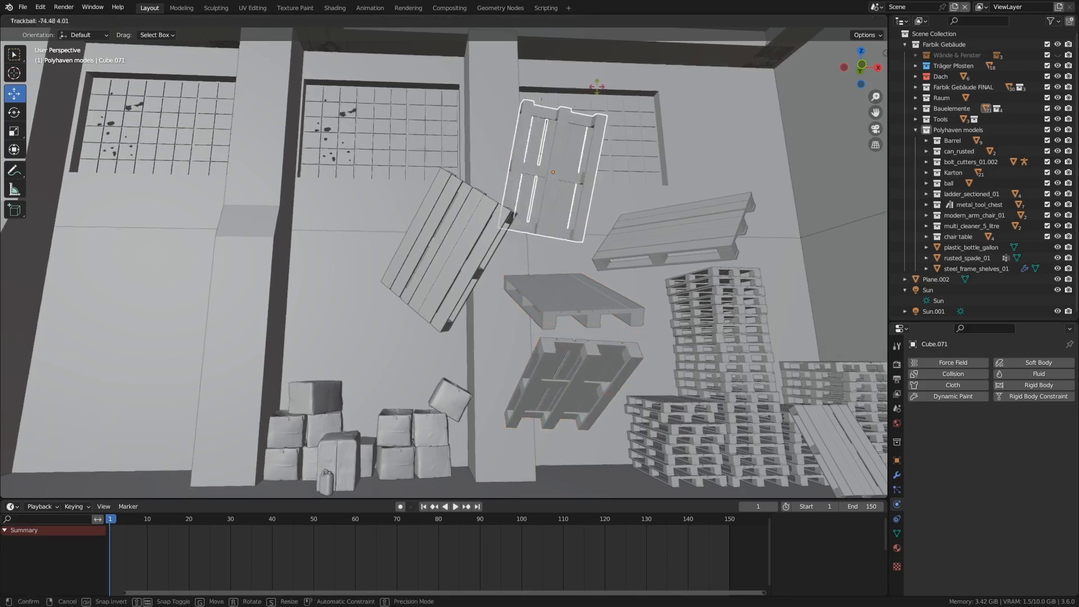
pyautogui.click(595, 86)
pyautogui.scroll(-1, 629, 246)
pyautogui.moveTo(629, 244); pyautogui.dragTo(615, 214, button='middle')
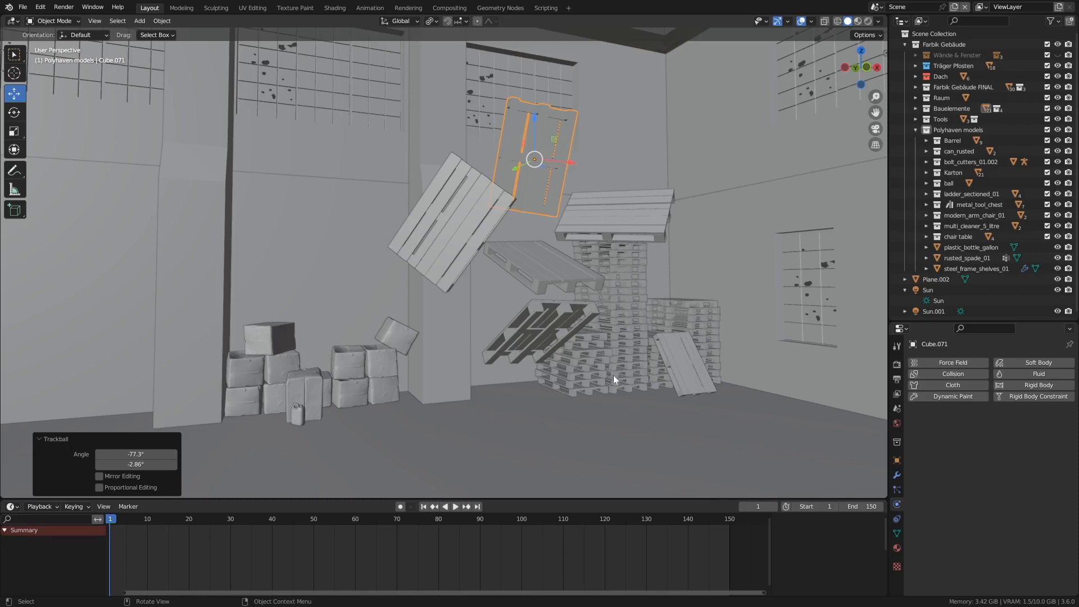
pyautogui.moveTo(549, 298); pyautogui.dragTo(510, 195, button='middle')
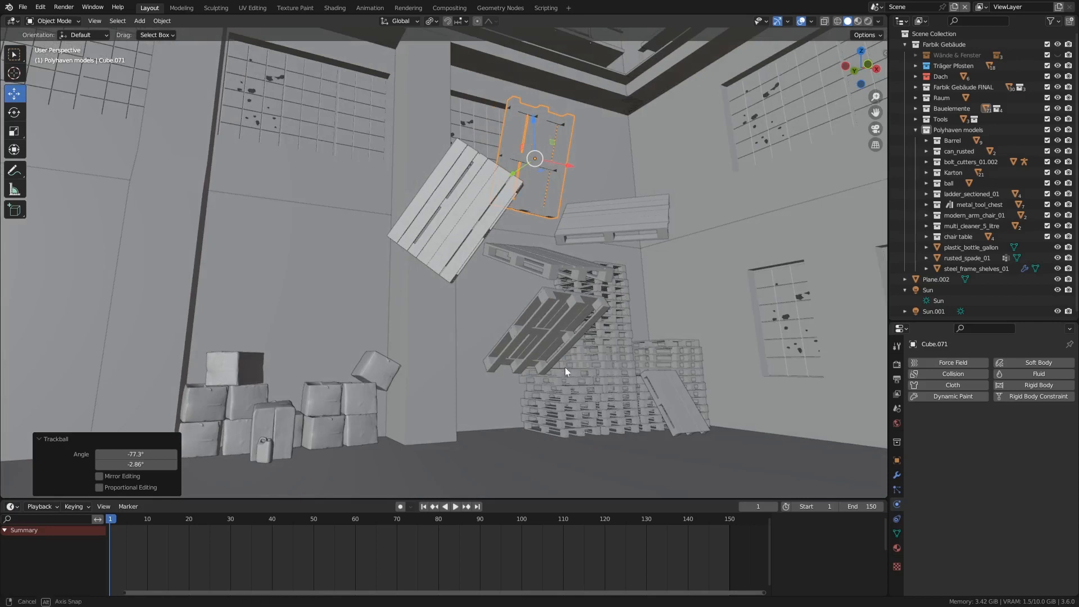
pyautogui.moveTo(565, 366); pyautogui.dragTo(562, 377, button='middle')
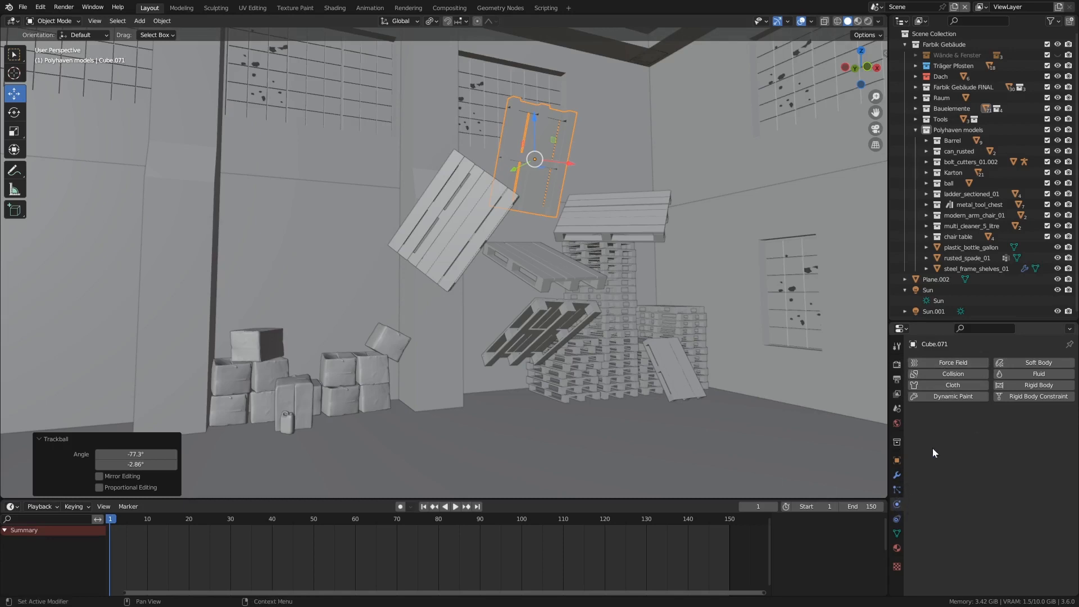
# Step: Give the floating pallet nearest the tall stack an active rigid body with a mass of 10 kg
pyautogui.moveTo(583, 171); pyautogui.dragTo(646, 213, button='middle')
pyautogui.click(644, 215)
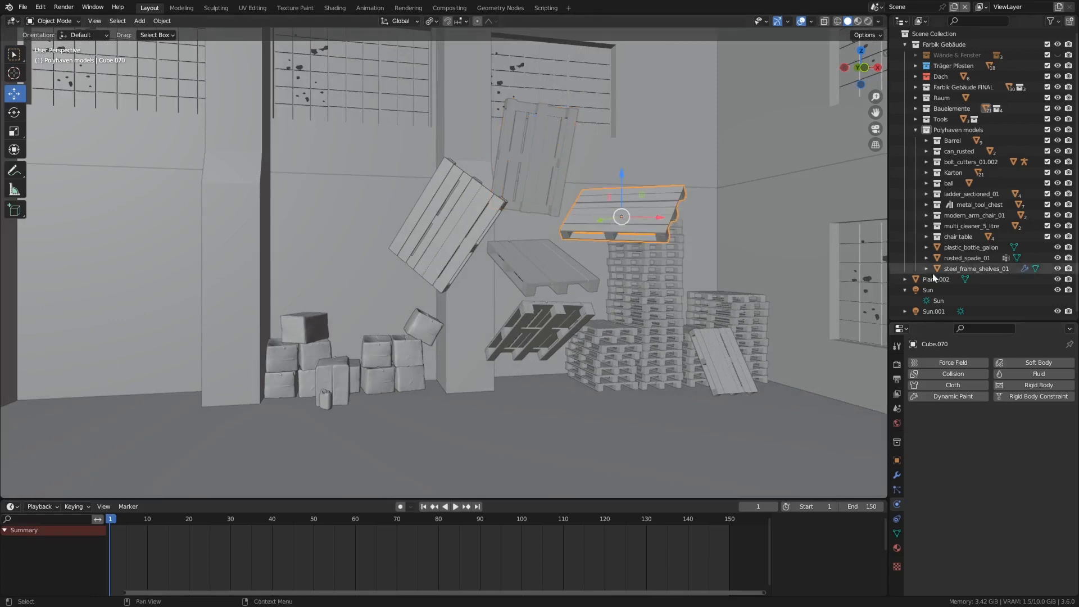
pyautogui.click(1039, 384)
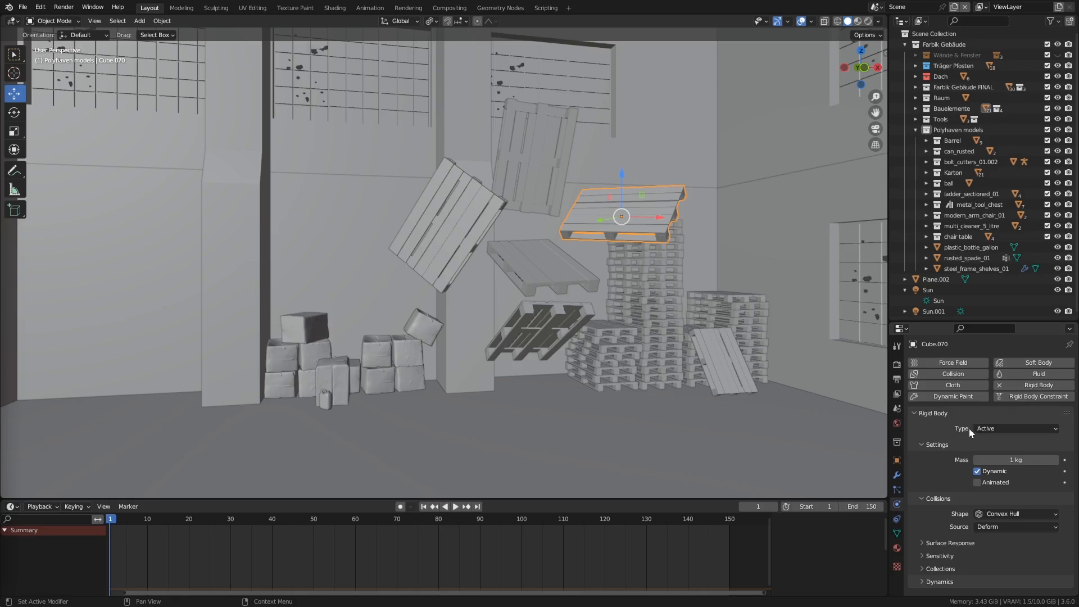
pyautogui.click(1006, 428)
pyautogui.click(1006, 428)
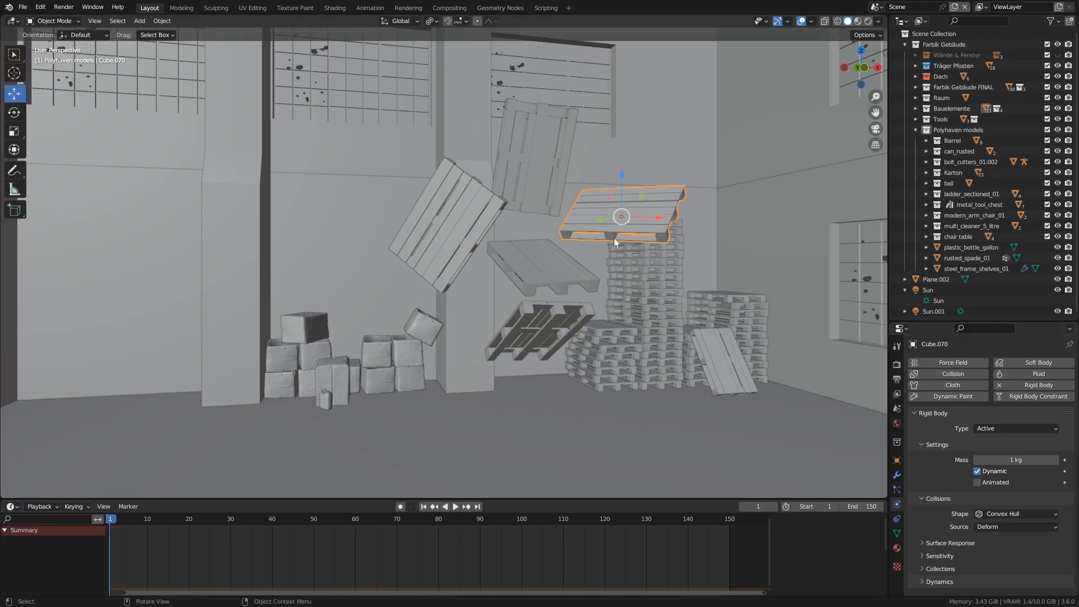
pyautogui.click(1020, 460)
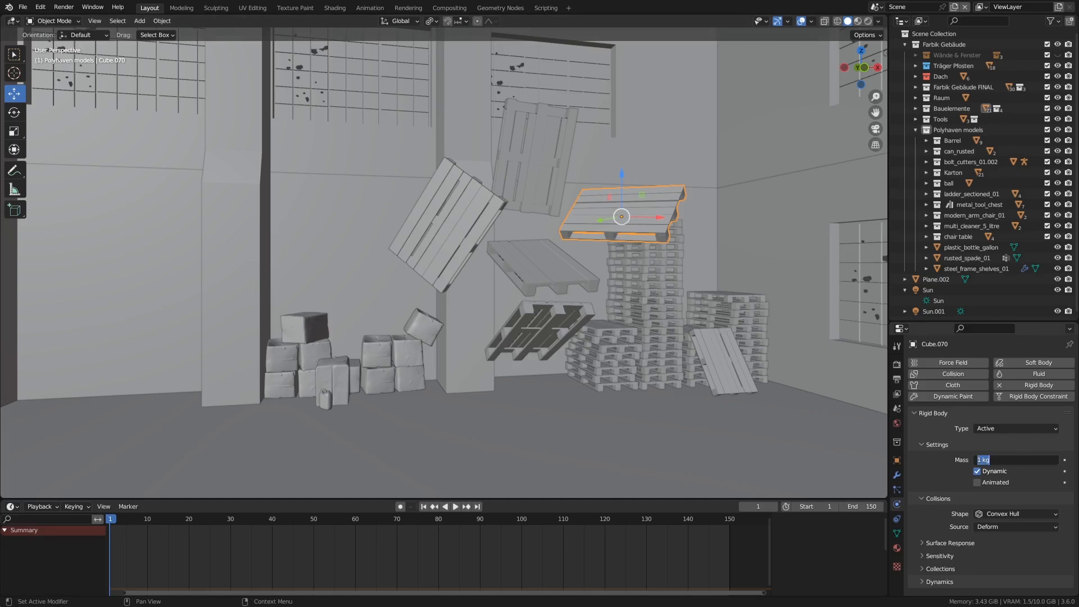
pyautogui.write('10')
pyautogui.press('Return')
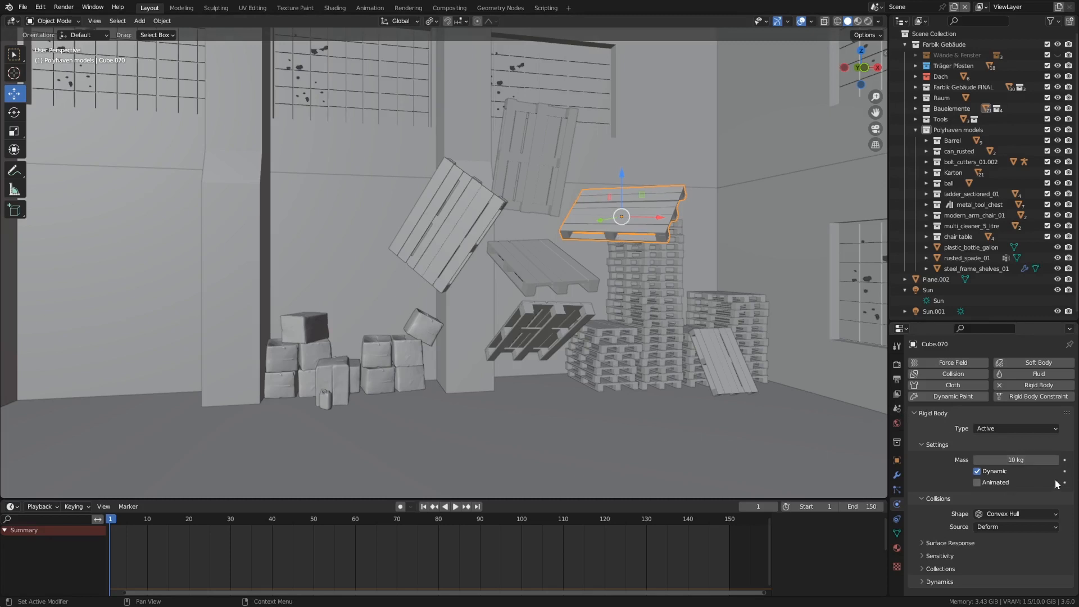
# Step: Remove the floor plane's rigid body, add it again and set its type to Passive
pyautogui.keyDown('shift'); pyautogui.moveTo(655, 281); pyautogui.dragTo(670, 267, button='middle'); pyautogui.keyUp('shift')
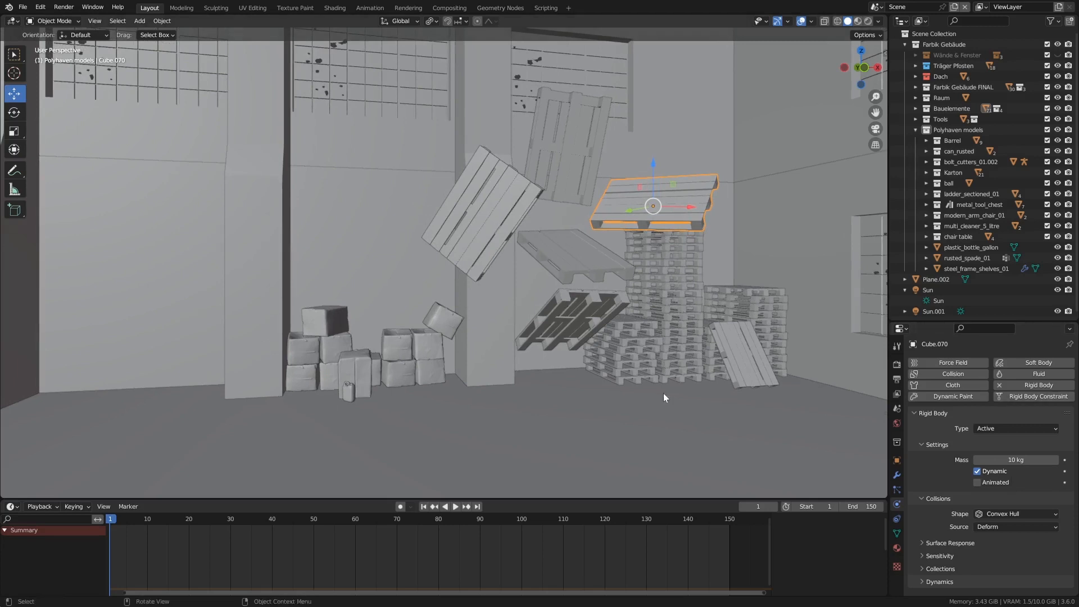
pyautogui.click(667, 415)
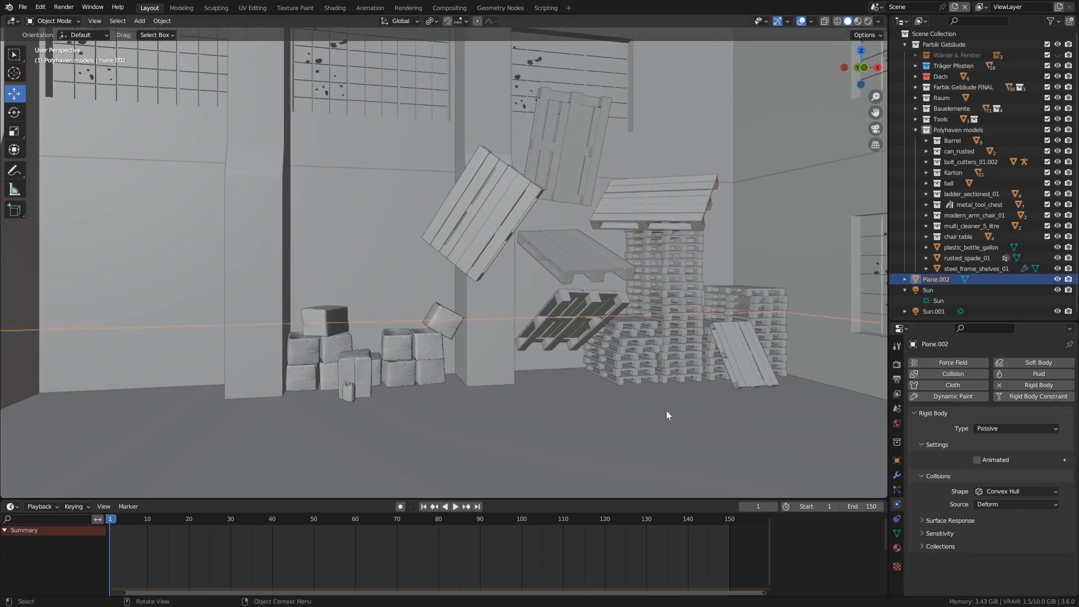
pyautogui.click(1004, 383)
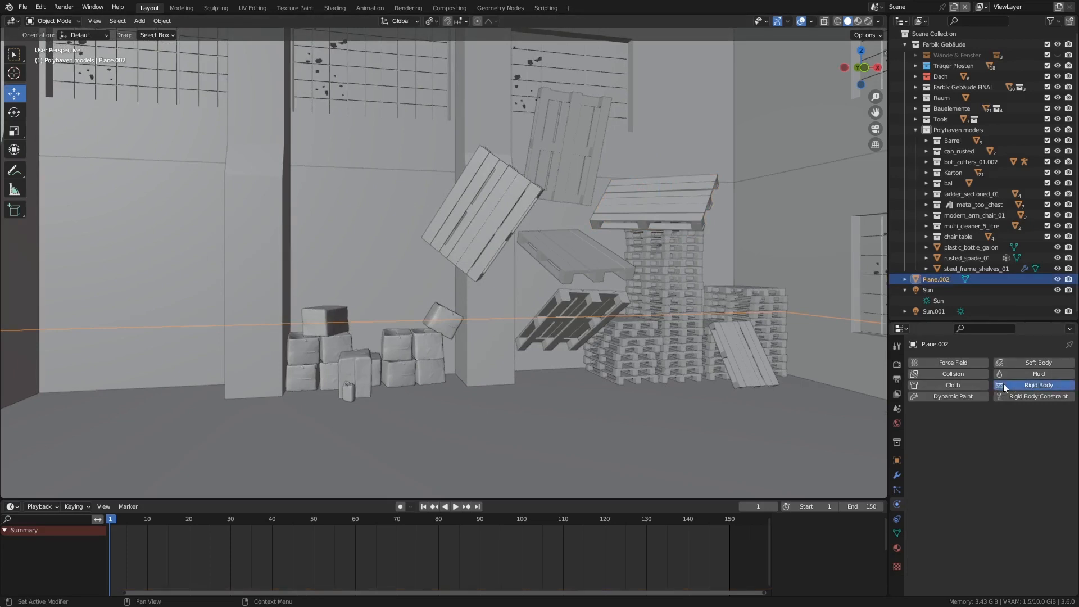
pyautogui.click(1003, 383)
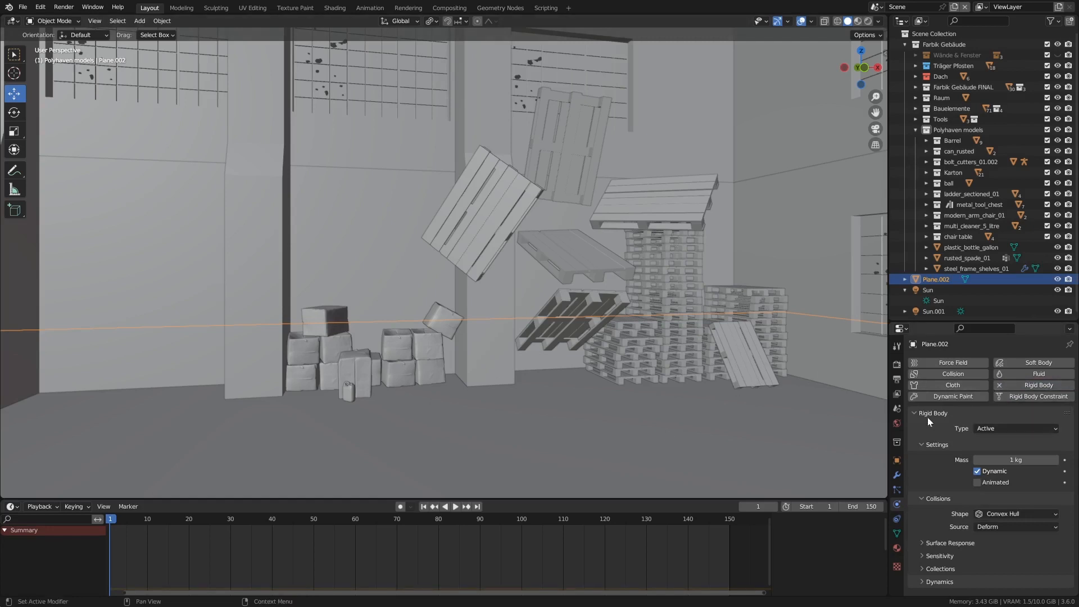
pyautogui.click(993, 427)
pyautogui.click(1008, 454)
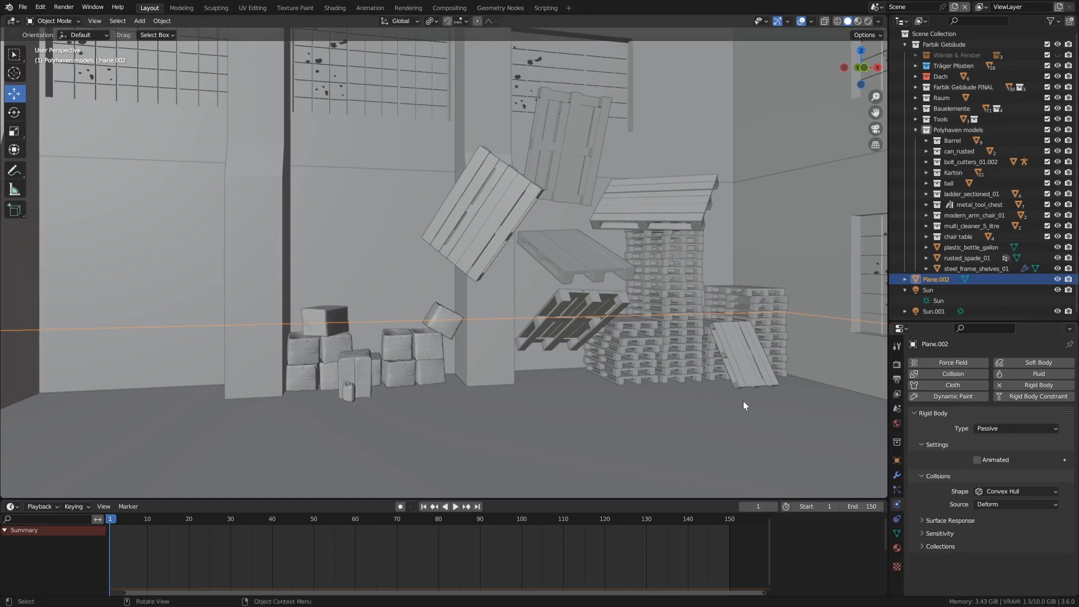
# Step: Set the animation's start frame to 20, play the simulation from there and return to the start frame
pyautogui.moveTo(729, 392); pyautogui.dragTo(723, 391, button='middle')
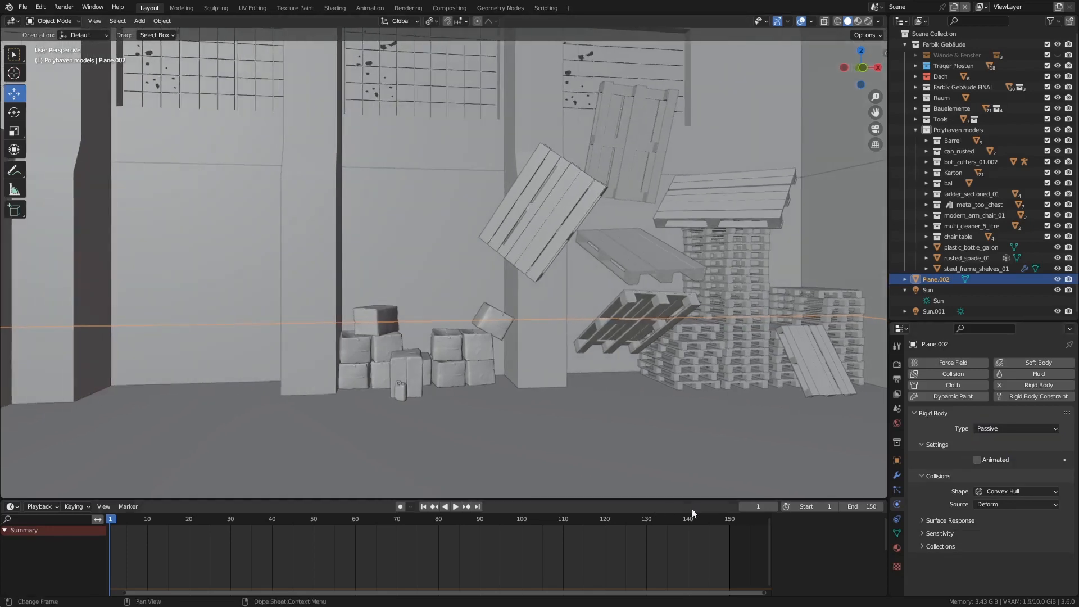
pyautogui.click(827, 507)
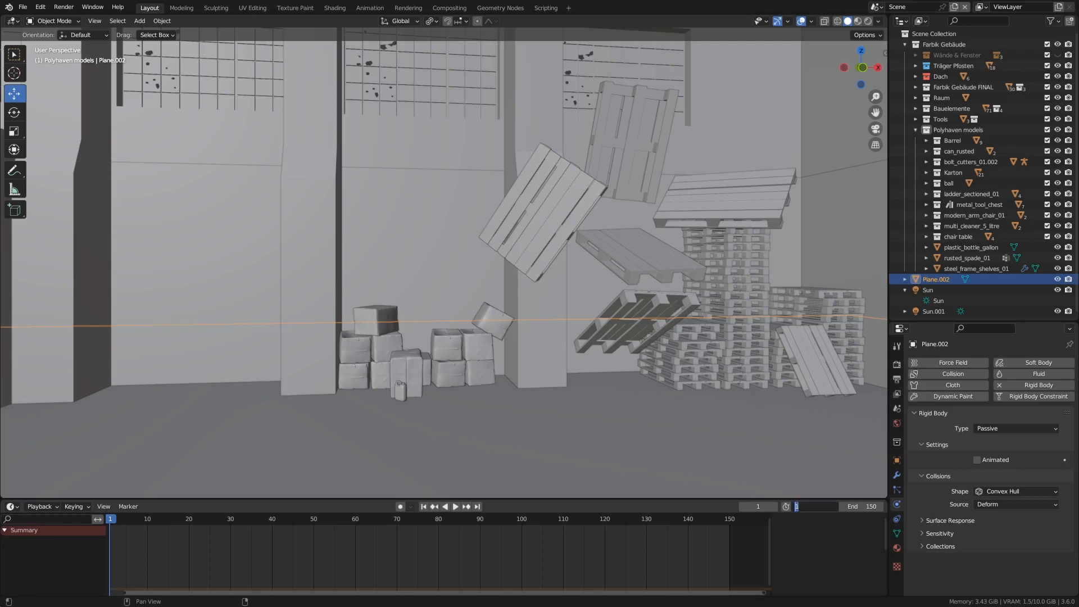
pyautogui.write('20')
pyautogui.press('Return')
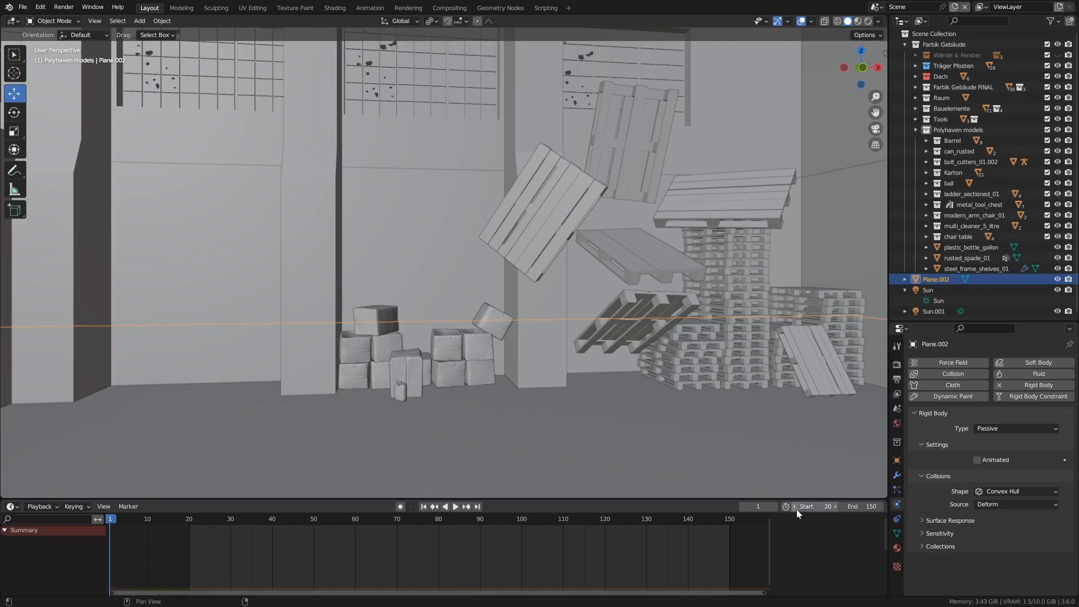
pyautogui.click(425, 506)
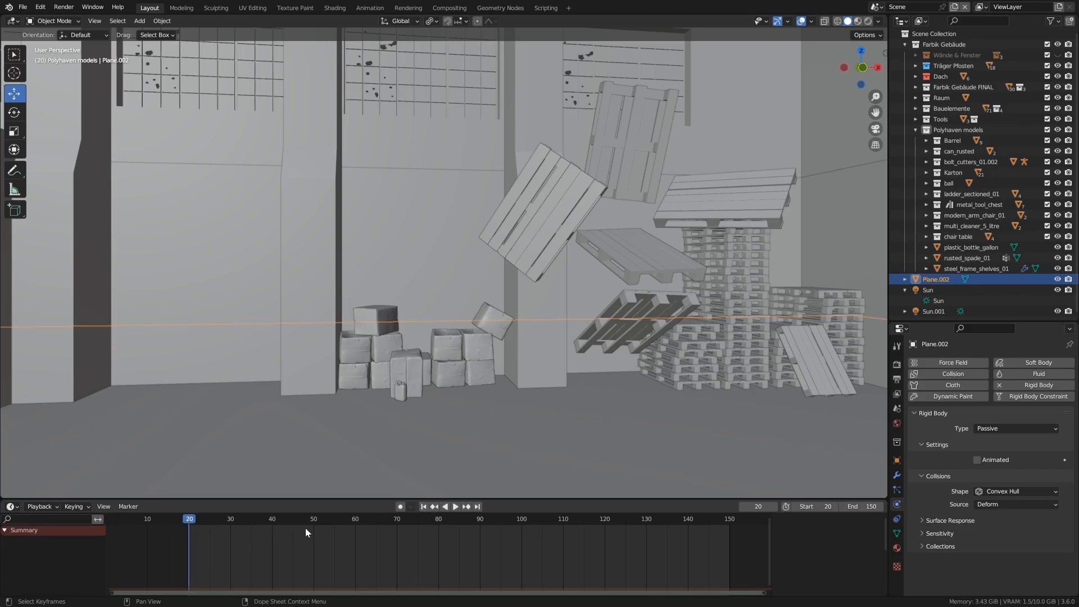
pyautogui.click(457, 508)
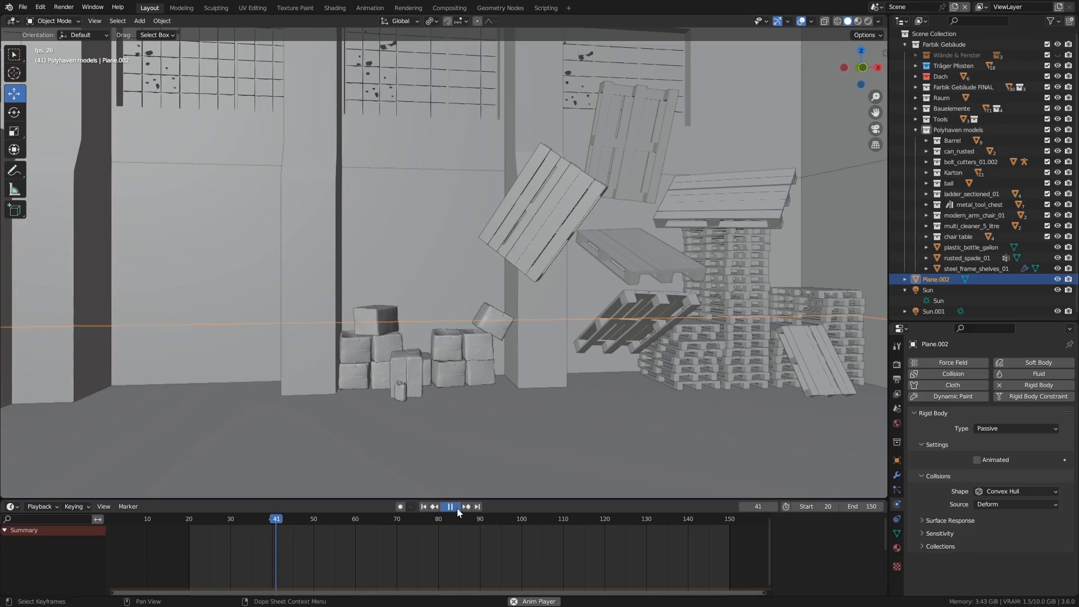
pyautogui.click(456, 507)
pyautogui.click(425, 506)
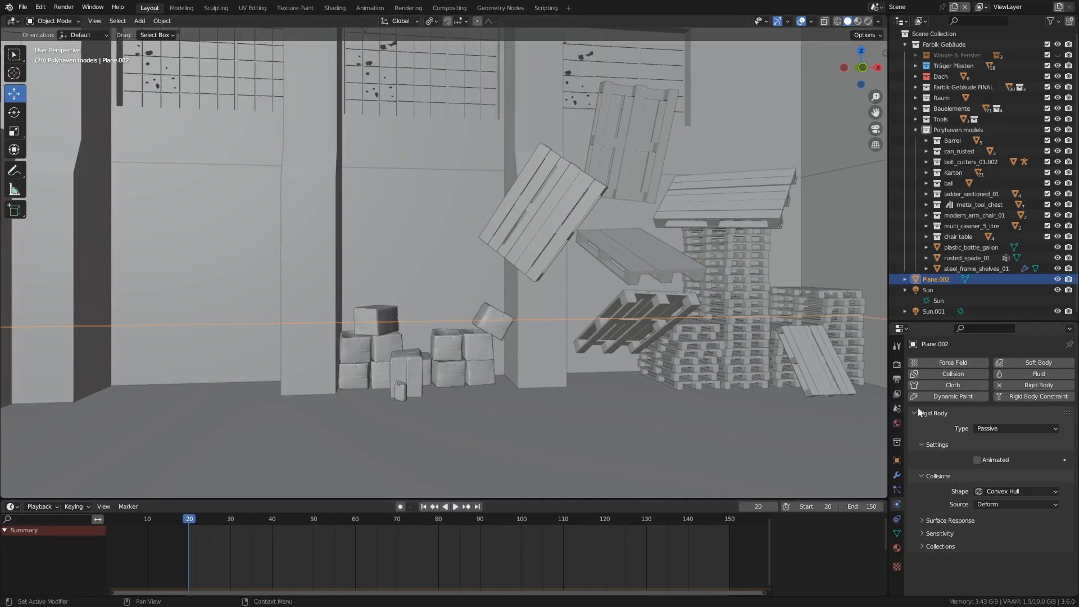
# Step: Set the animation's start frame back to 1 and return to the first frame
pyautogui.click(822, 511)
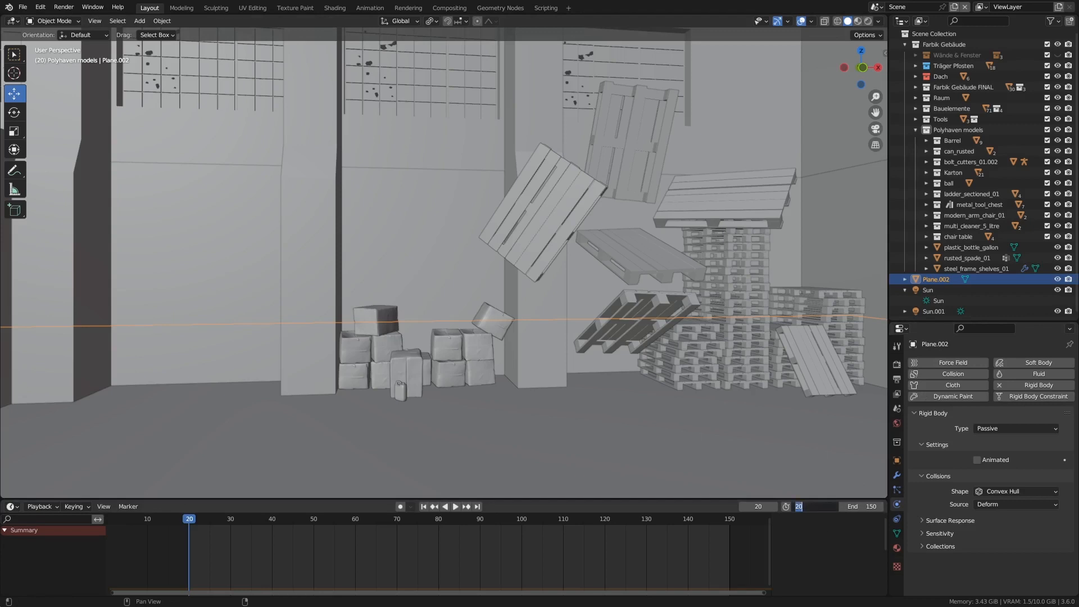
pyautogui.write('1')
pyautogui.press('Return')
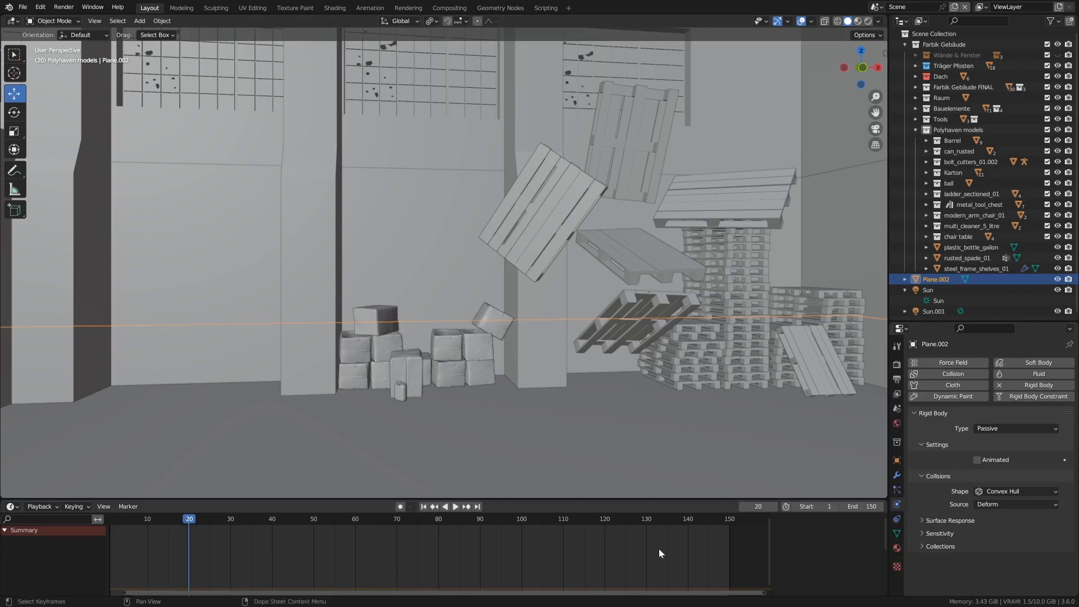
pyautogui.click(425, 508)
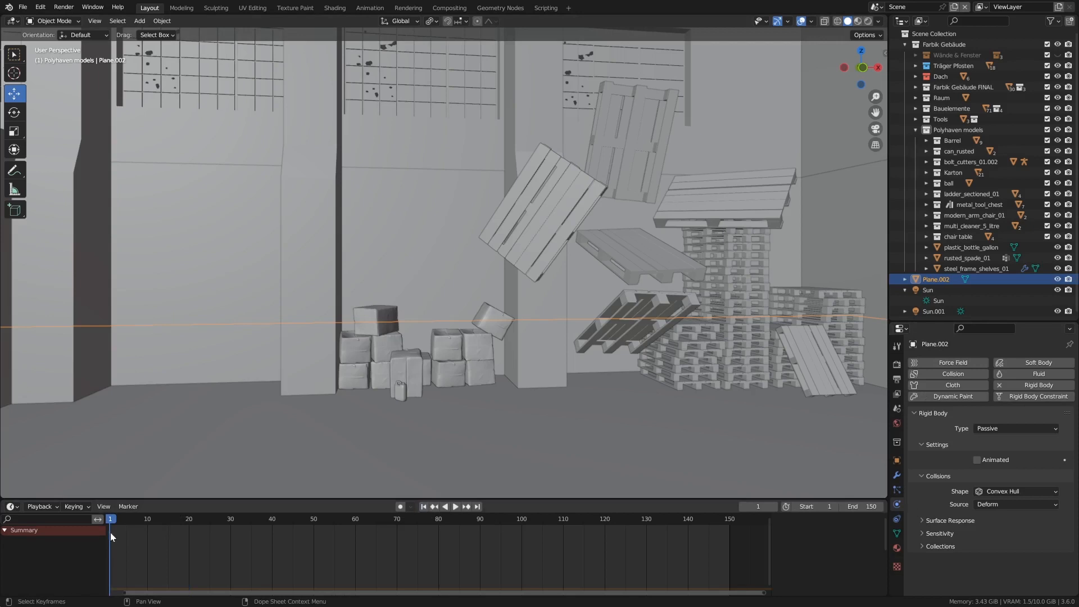
# Step: Play the rigid body simulation from frame 1, inspect where the pallet falls and rewind to the first frame
pyautogui.moveTo(170, 544); pyautogui.dragTo(244, 542, button='middle')
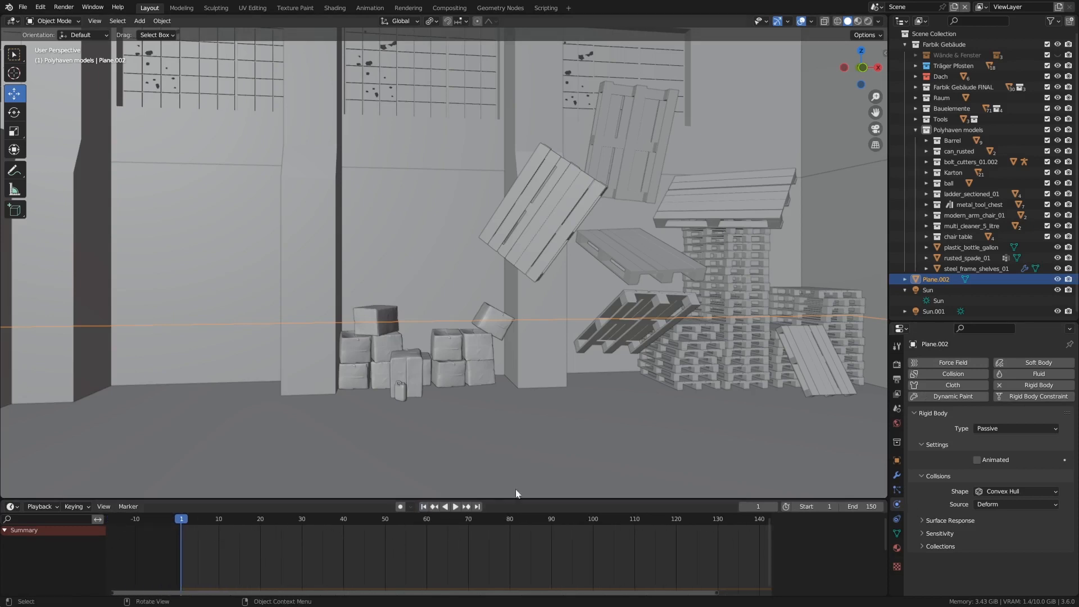
pyautogui.click(457, 506)
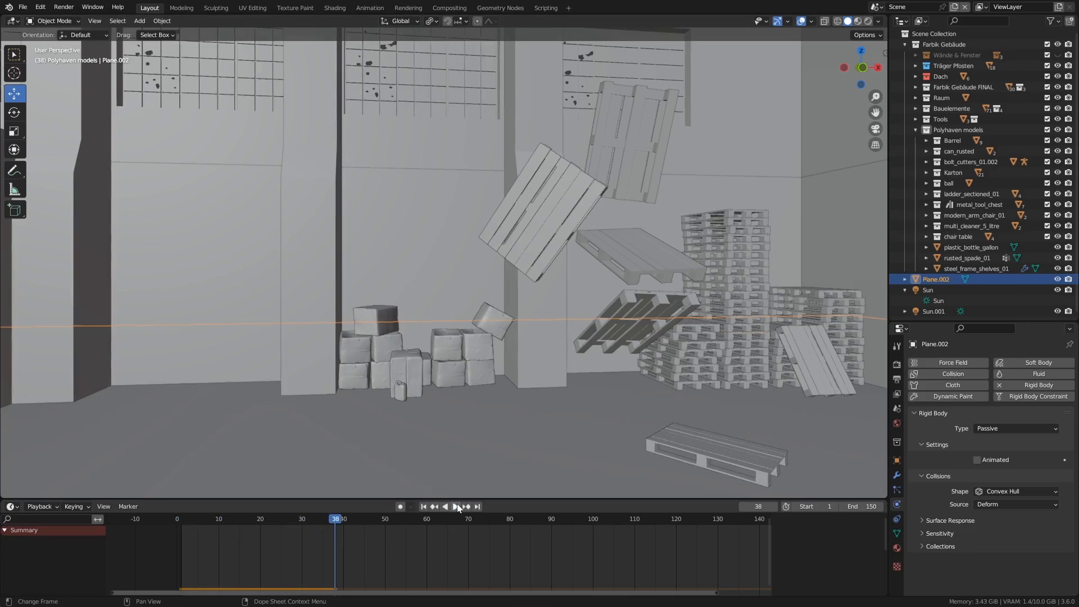
pyautogui.moveTo(720, 397); pyautogui.dragTo(552, 370, button='middle')
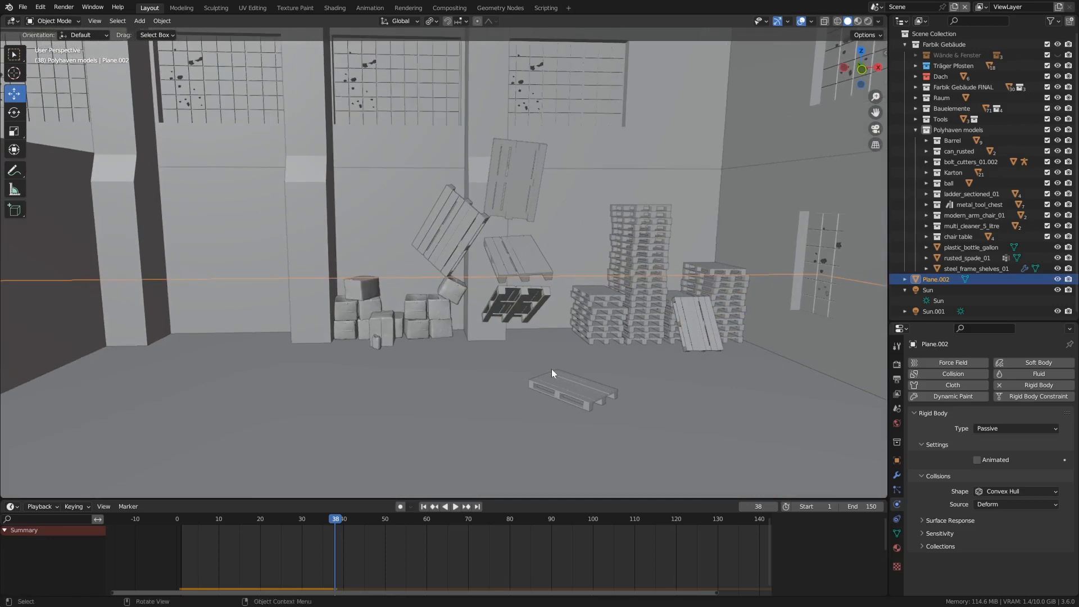
pyautogui.click(425, 507)
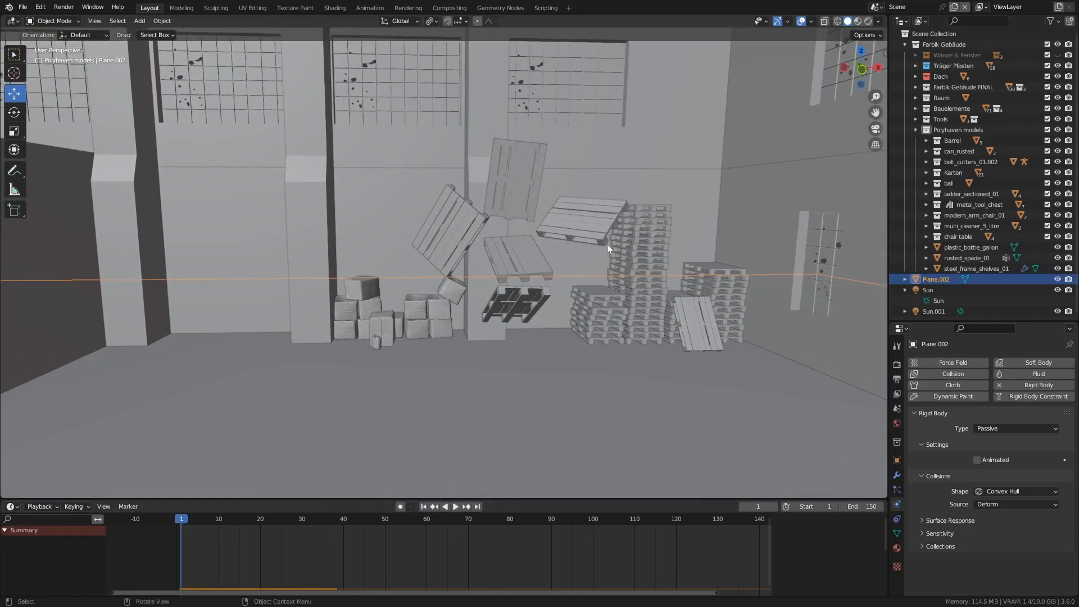
# Step: Give the topmost floating pallet an active rigid body with a mass of 6 kg
pyautogui.click(514, 176)
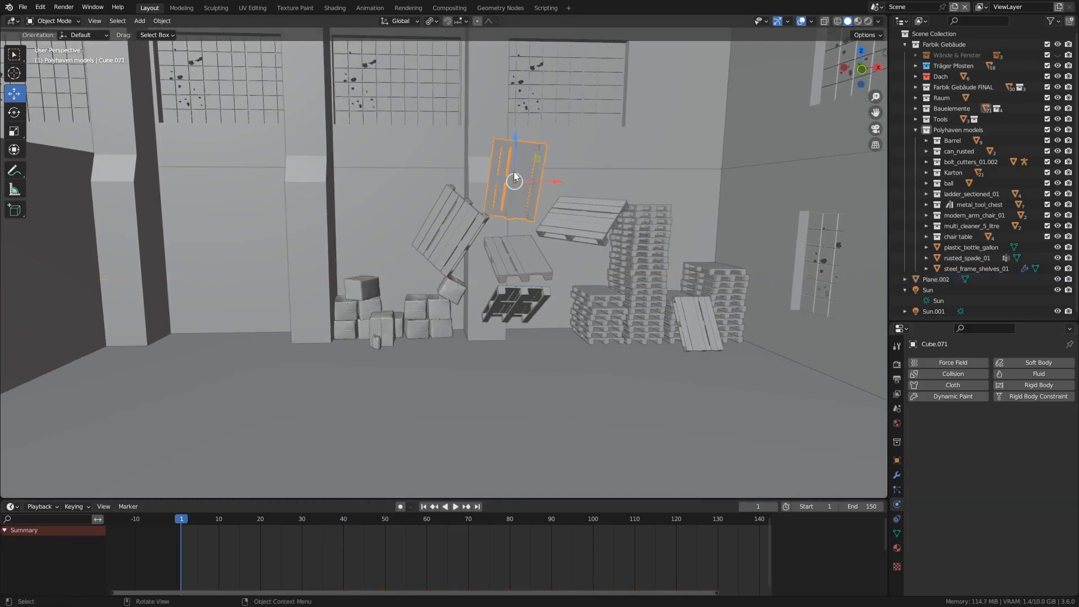
pyautogui.click(1038, 385)
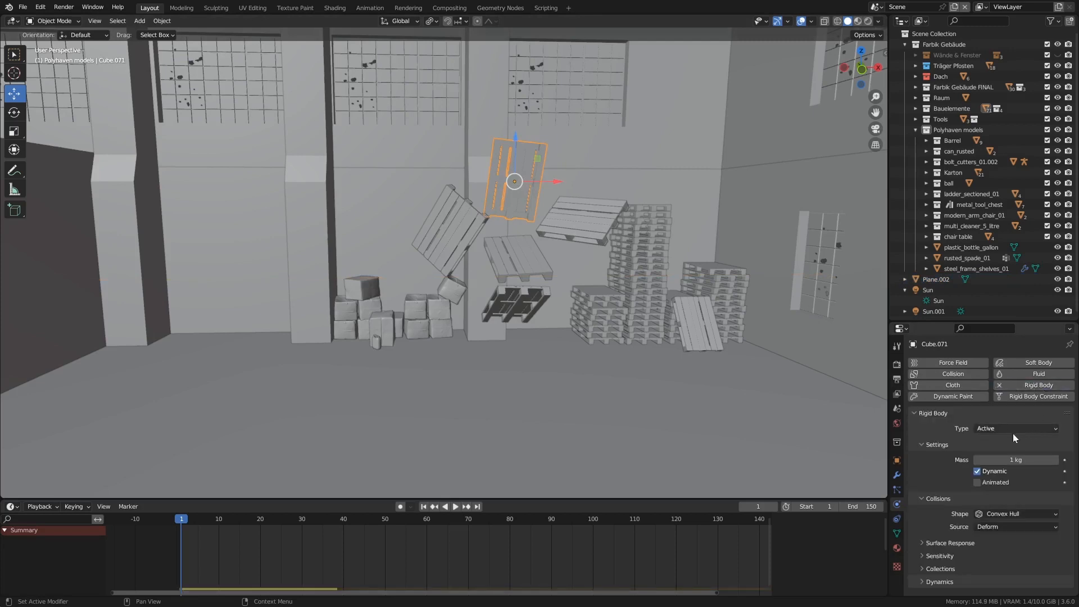
pyautogui.click(1016, 460)
pyautogui.write('6')
pyautogui.press('Return')
# Step: Give the floating pallet directly above the lowest one an active rigid body with a mass of 3 kg
pyautogui.click(517, 253)
pyautogui.doubleClick(1017, 460)
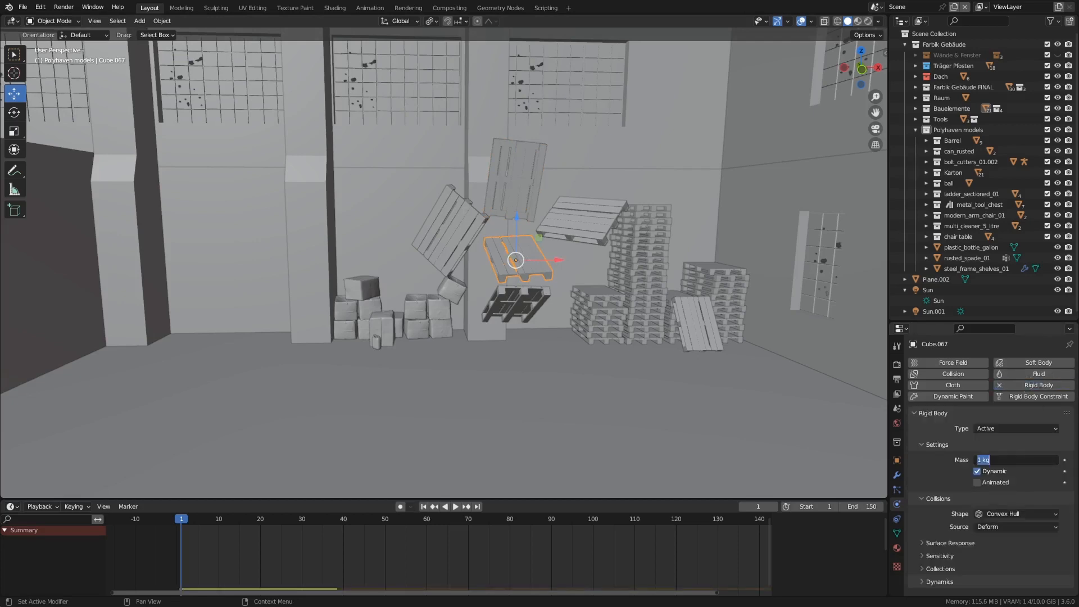
pyautogui.write('3')
pyautogui.press('Return')
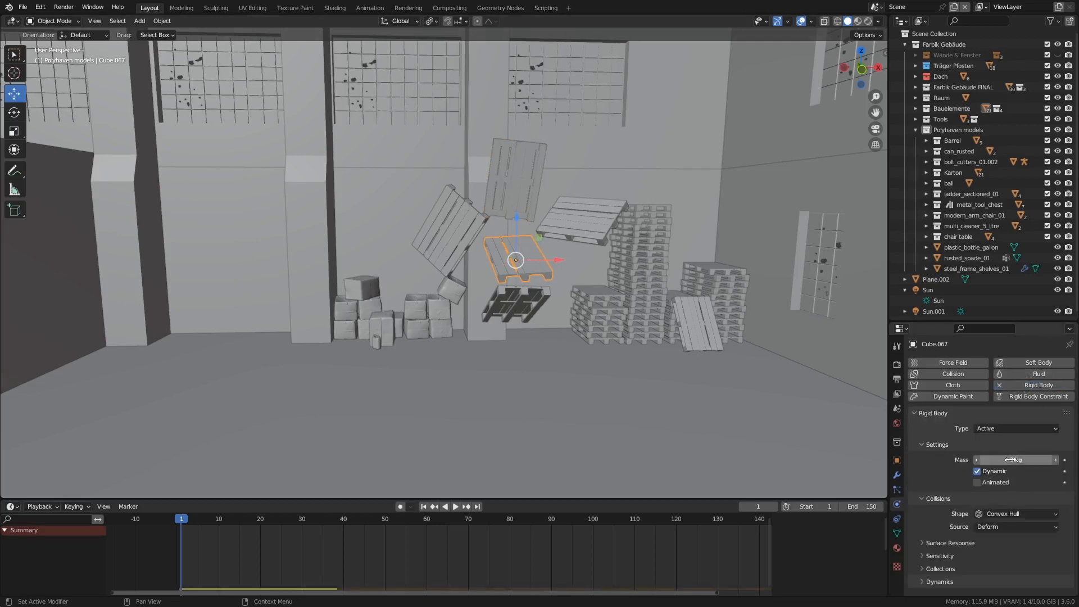
# Step: Add an active rigid body with a mass of 7 kg to the leftmost floating pallet
pyautogui.click(465, 202)
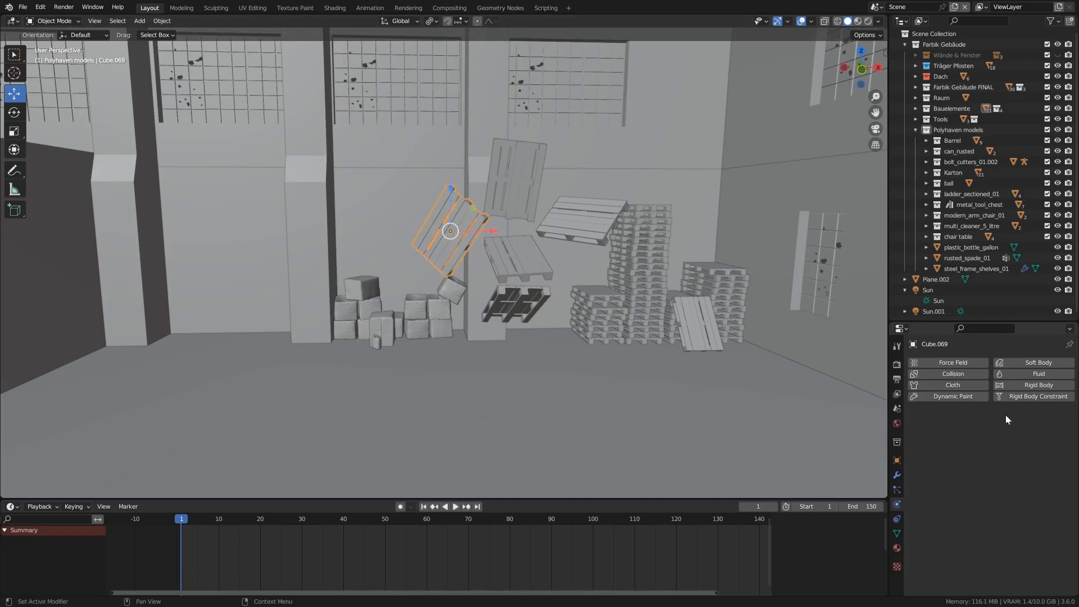
pyautogui.click(1028, 385)
pyautogui.doubleClick(1029, 461)
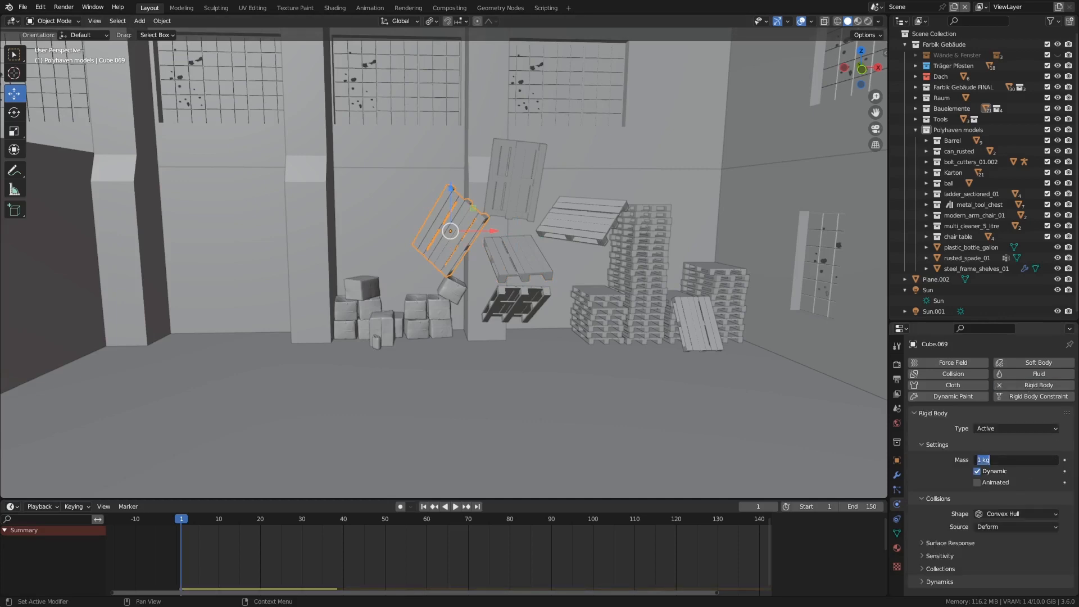
pyautogui.write('7')
pyautogui.press('Return')
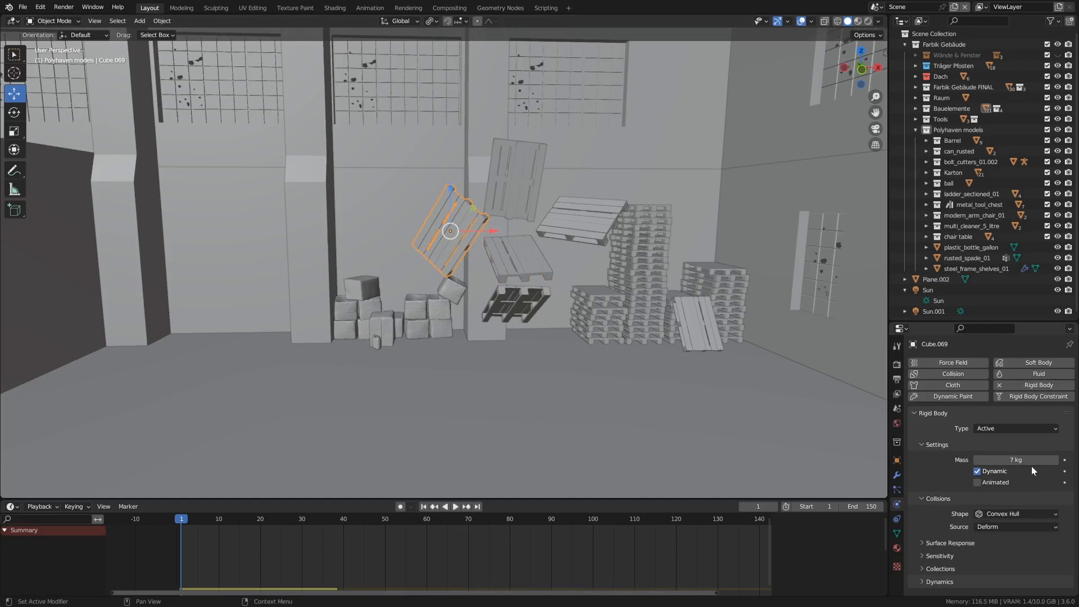
# Step: Add an active rigid body with a mass of 6 kg to the lowest floating pallet, the upside-down one
pyautogui.click(516, 310)
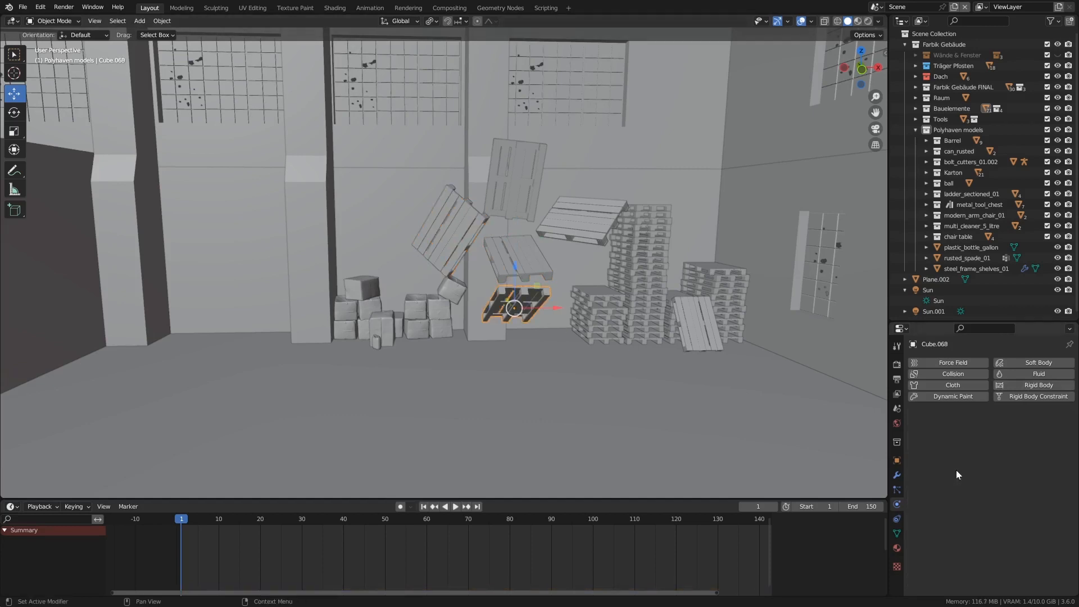
pyautogui.click(1034, 385)
pyautogui.doubleClick(1016, 459)
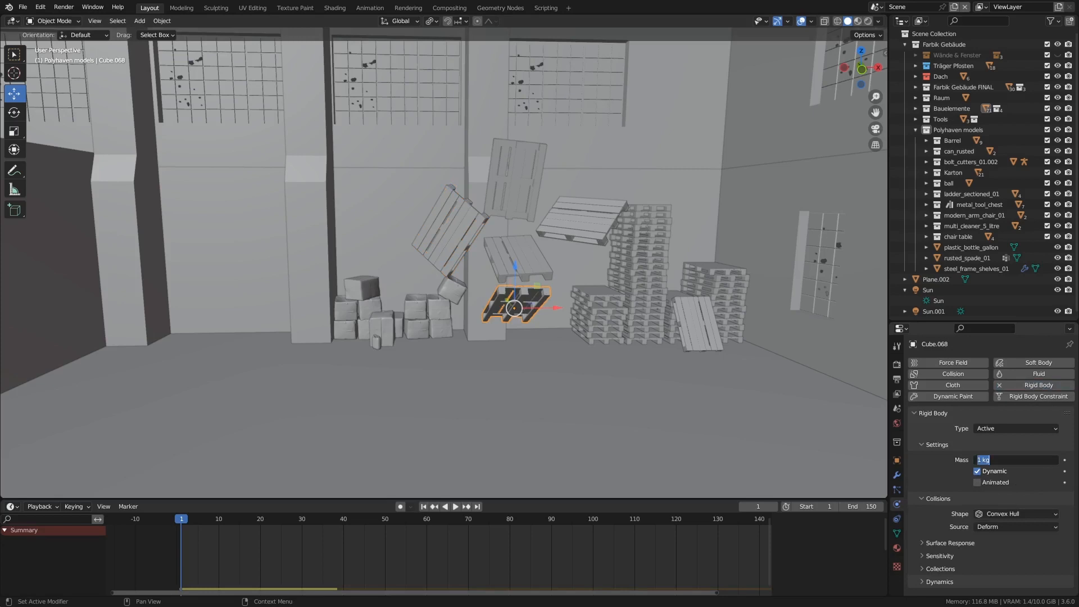
pyautogui.write('6')
pyautogui.press('Return')
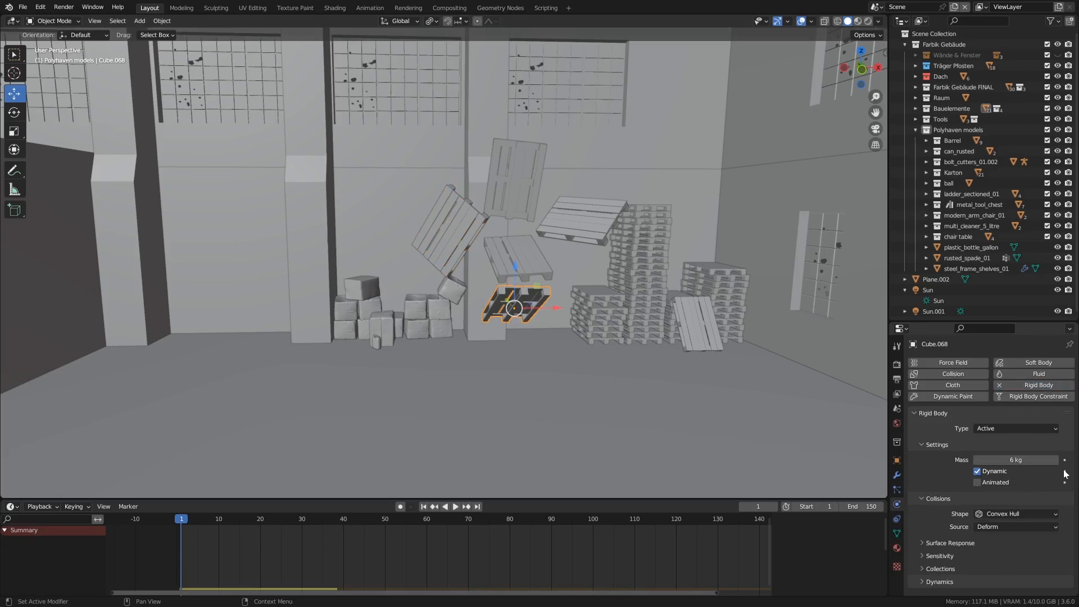
# Step: Check the rigid body settings of the other four floating pallets one after another
pyautogui.click(504, 253)
pyautogui.click(561, 224)
pyautogui.click(514, 177)
pyautogui.click(450, 223)
pyautogui.moveTo(464, 334); pyautogui.dragTo(504, 340, button='middle')
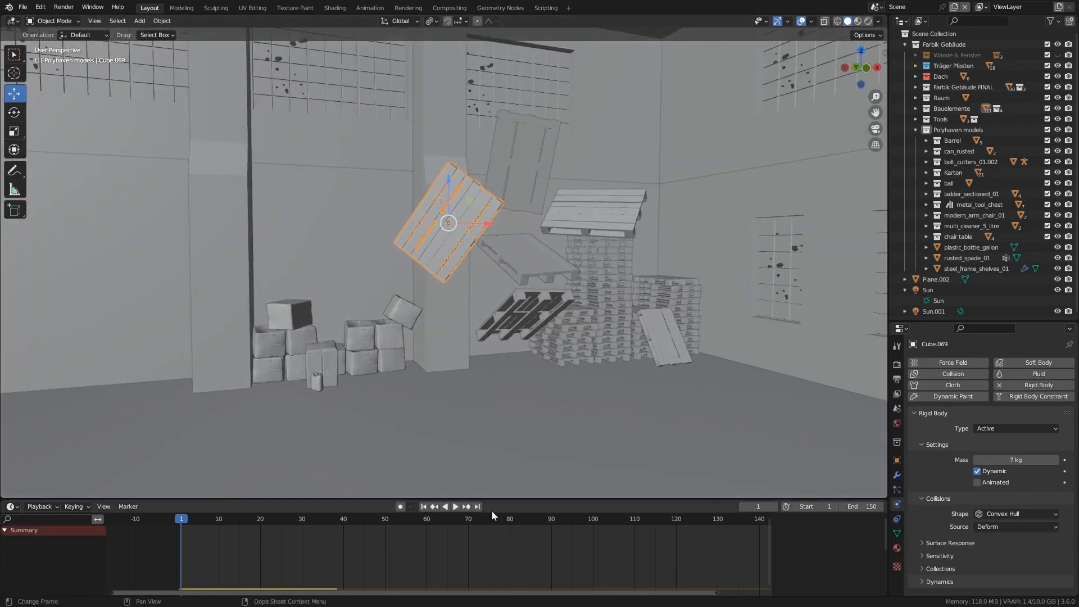
# Step: Play the simulation with all five pallets, inspect how they land on the floor and return to the first frame
pyautogui.click(457, 503)
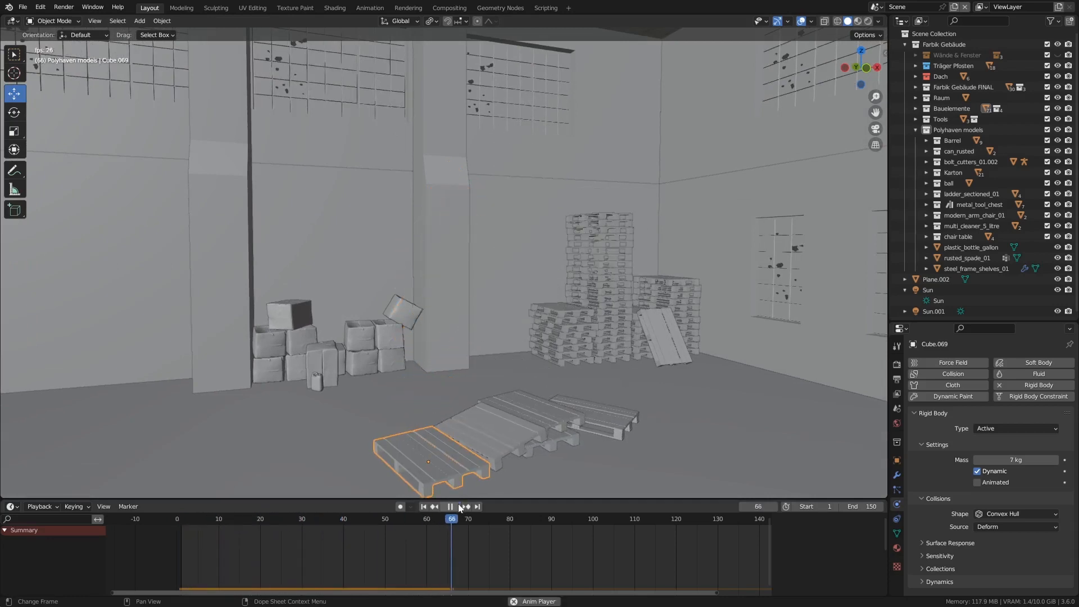
pyautogui.click(458, 503)
pyautogui.moveTo(523, 437); pyautogui.dragTo(437, 483, button='middle')
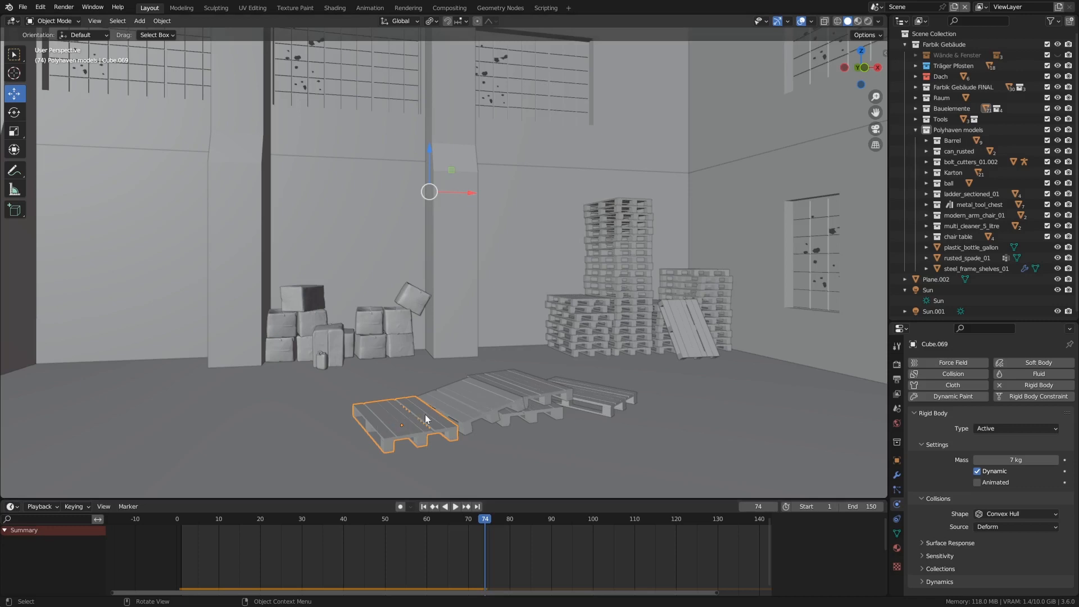
pyautogui.scroll(3, 396, 414)
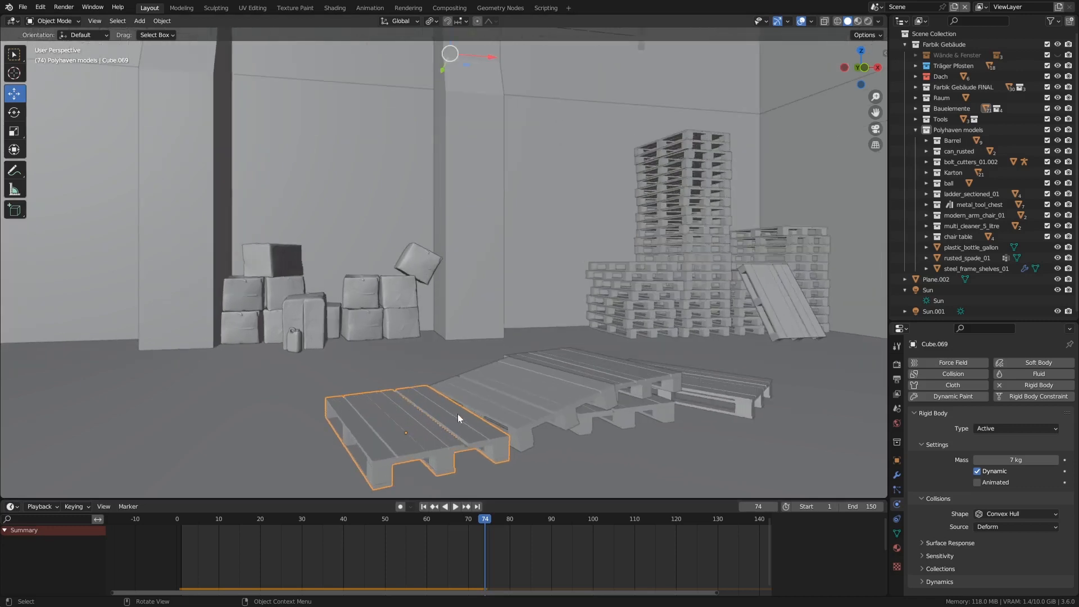
pyautogui.scroll(-2, 571, 416)
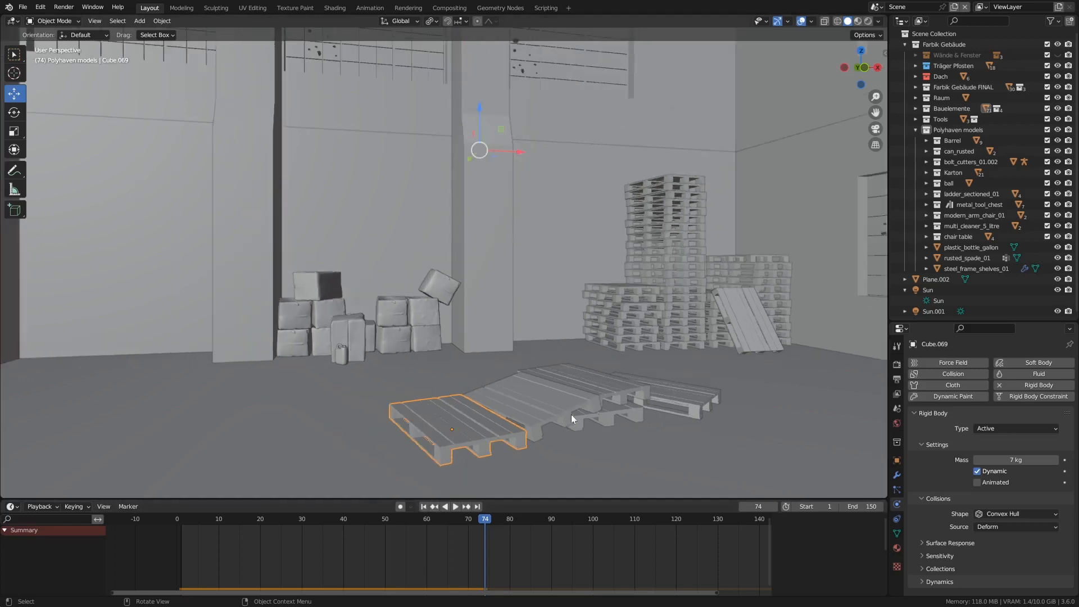
pyautogui.click(424, 507)
# Step: Rotate the leftmost floating pallet freely and about the Y axis until roughly level, and move it about -0.855 m along X
pyautogui.keyDown('shift'); pyautogui.moveTo(510, 277); pyautogui.dragTo(486, 326, button='middle'); pyautogui.keyUp('shift')
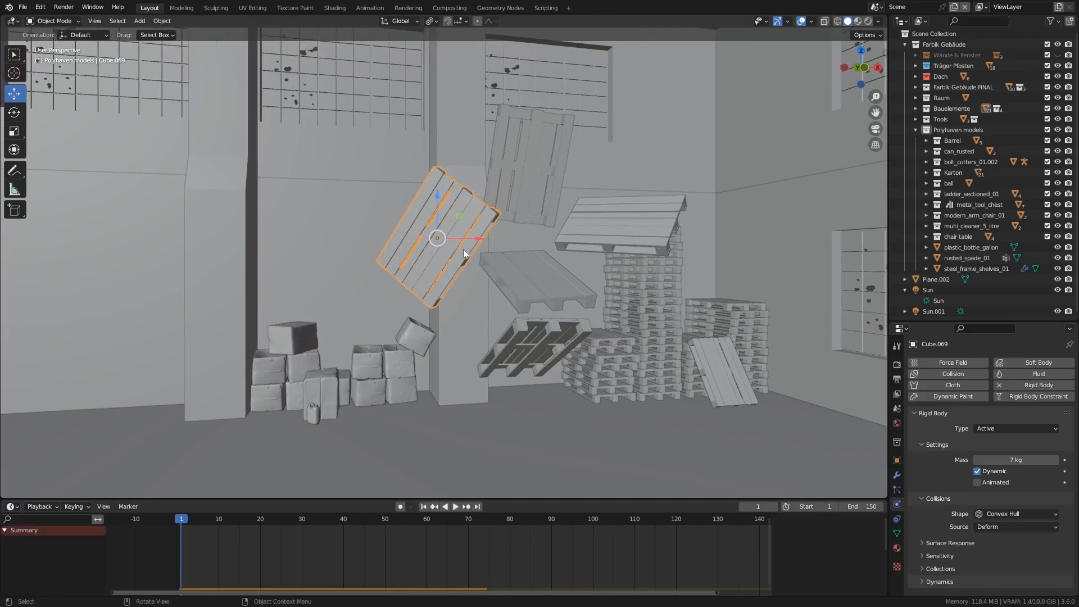
pyautogui.moveTo(464, 253); pyautogui.dragTo(474, 265, button='middle')
pyautogui.press('r')
pyautogui.press('r')
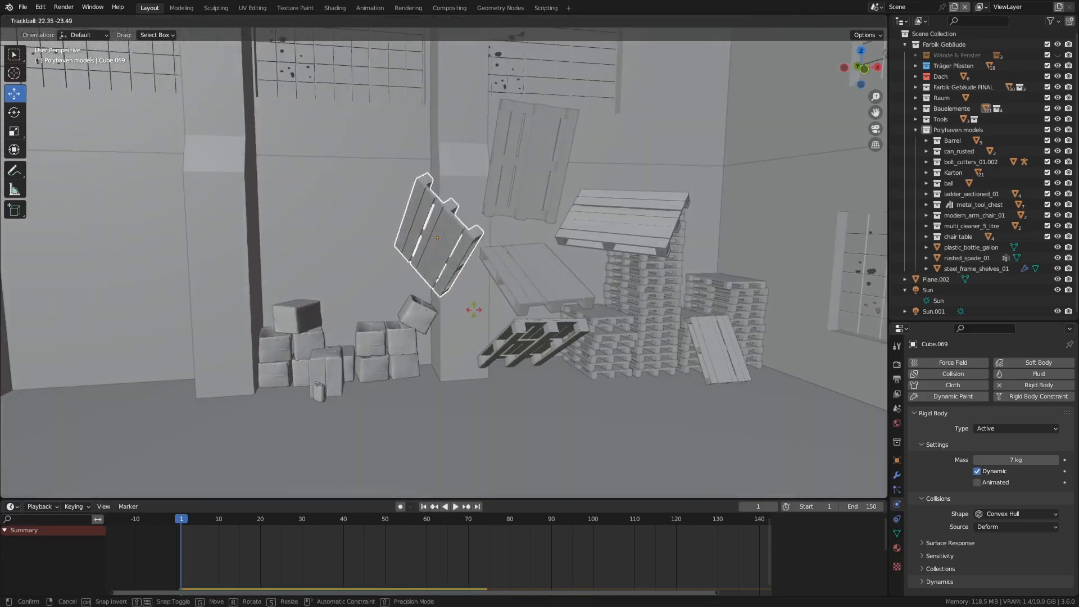
pyautogui.click(498, 339)
pyautogui.moveTo(498, 339); pyautogui.dragTo(541, 322, button='middle')
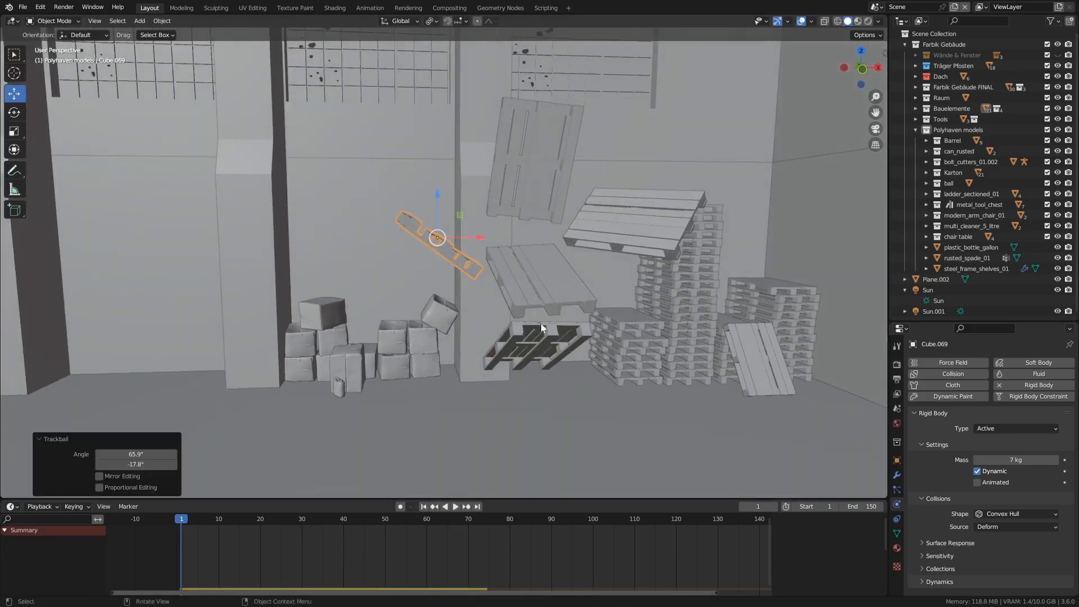
pyautogui.press('r')
pyautogui.press('y')
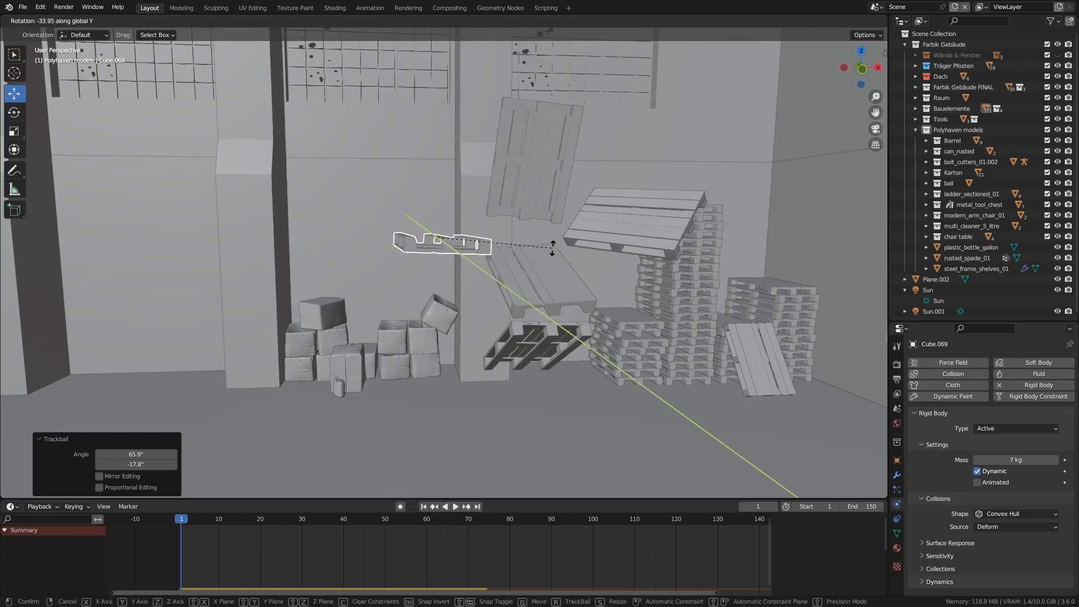
pyautogui.click(550, 248)
pyautogui.moveTo(471, 234); pyautogui.dragTo(407, 235)
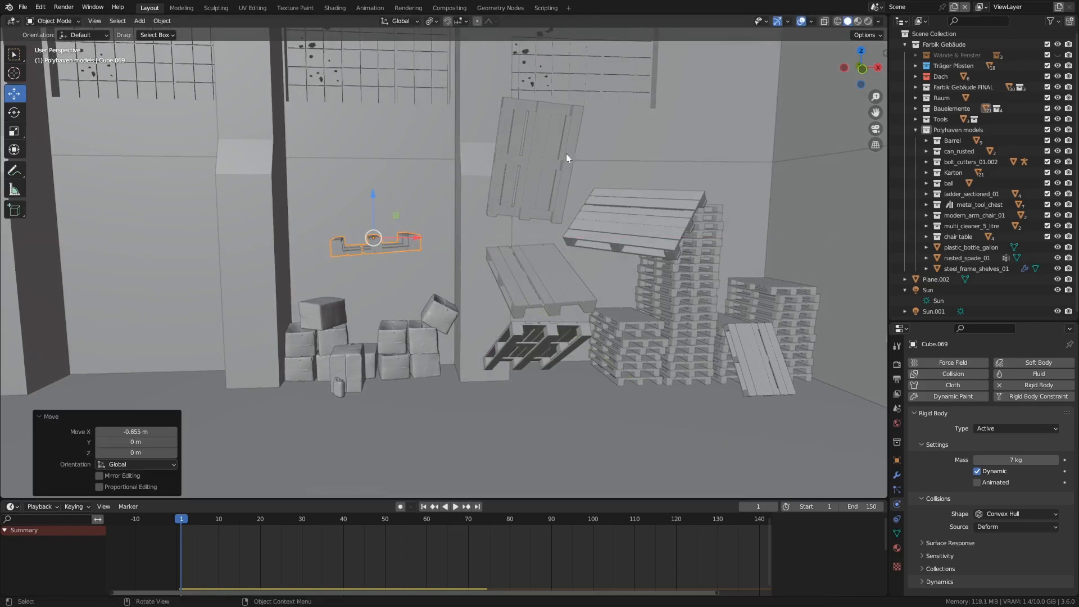
# Step: Flip the floating 10 kg pallet about the X axis and move it about 0.417 m along X
pyautogui.click(638, 211)
pyautogui.moveTo(713, 229); pyautogui.dragTo(670, 237, button='middle')
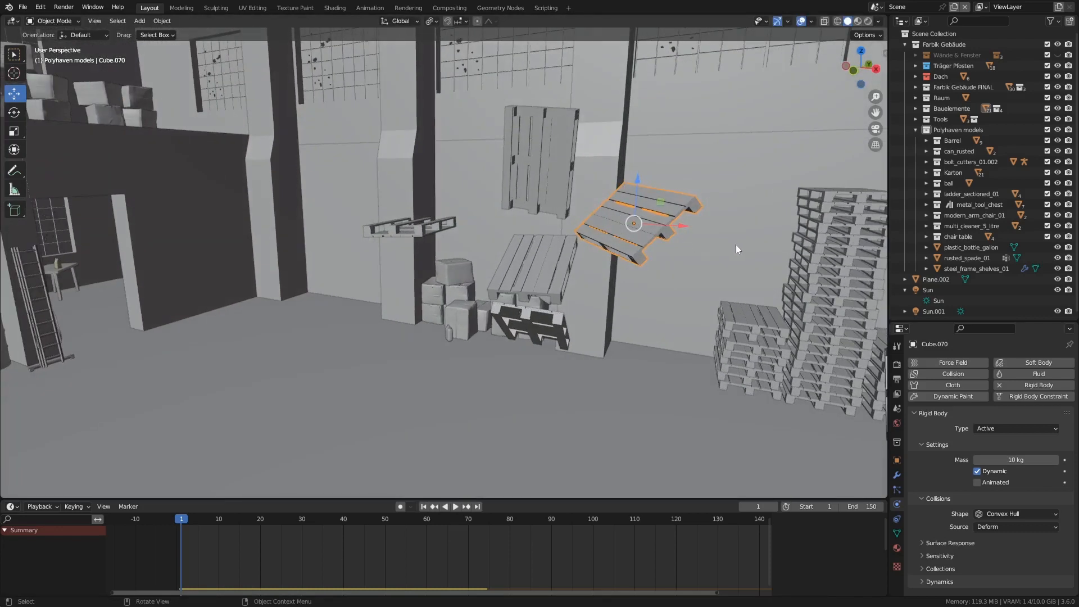
pyautogui.press('r')
pyautogui.press('x')
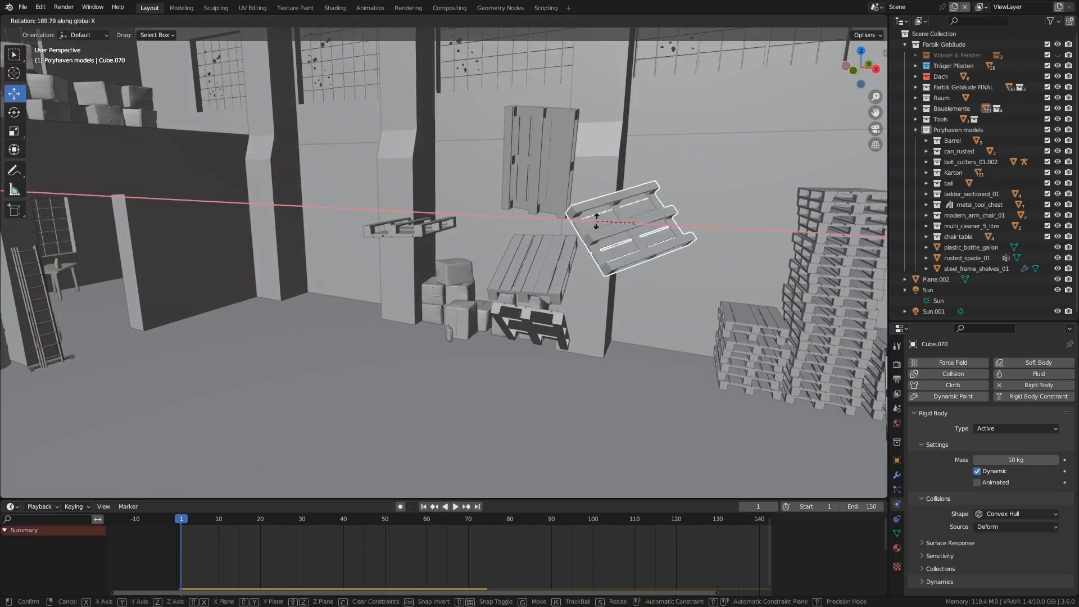
pyautogui.click(633, 223)
pyautogui.moveTo(633, 223); pyautogui.dragTo(649, 299, button='middle')
pyautogui.press('g')
pyautogui.press('x')
pyautogui.click(715, 226)
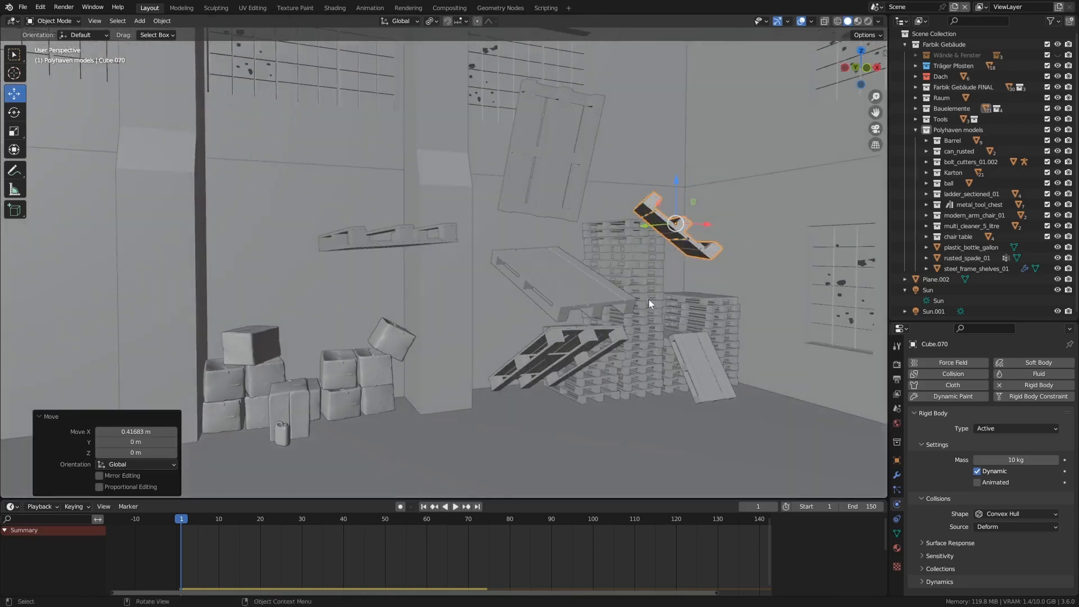
# Step: Play the simulation with the repositioned pallets, observe where they come to rest and rewind to frame 1
pyautogui.click(424, 507)
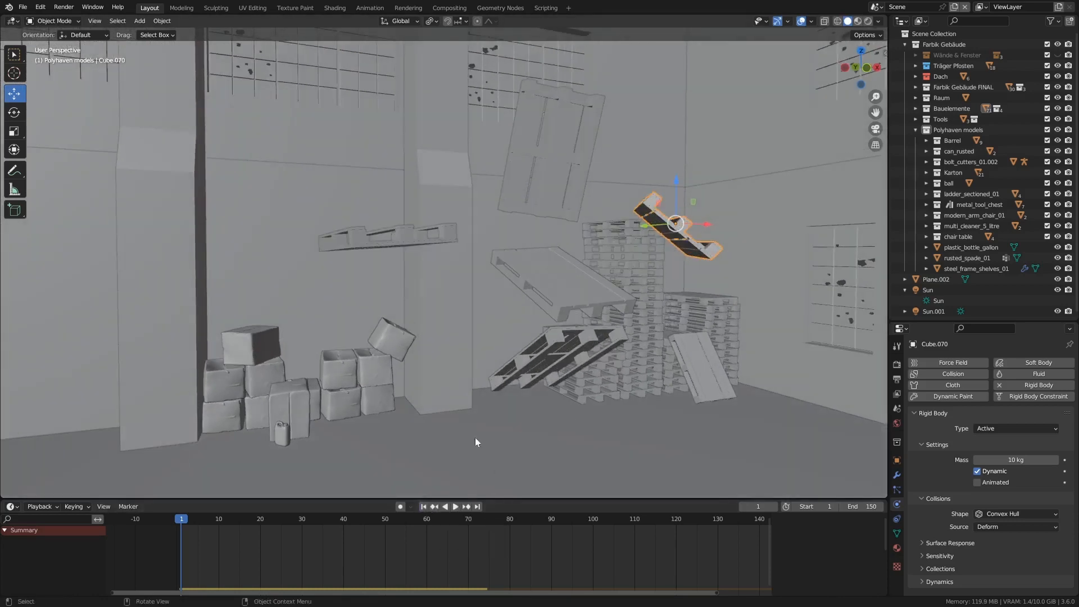
pyautogui.scroll(-2, 474, 438)
pyautogui.moveTo(499, 410); pyautogui.dragTo(488, 362, button='middle')
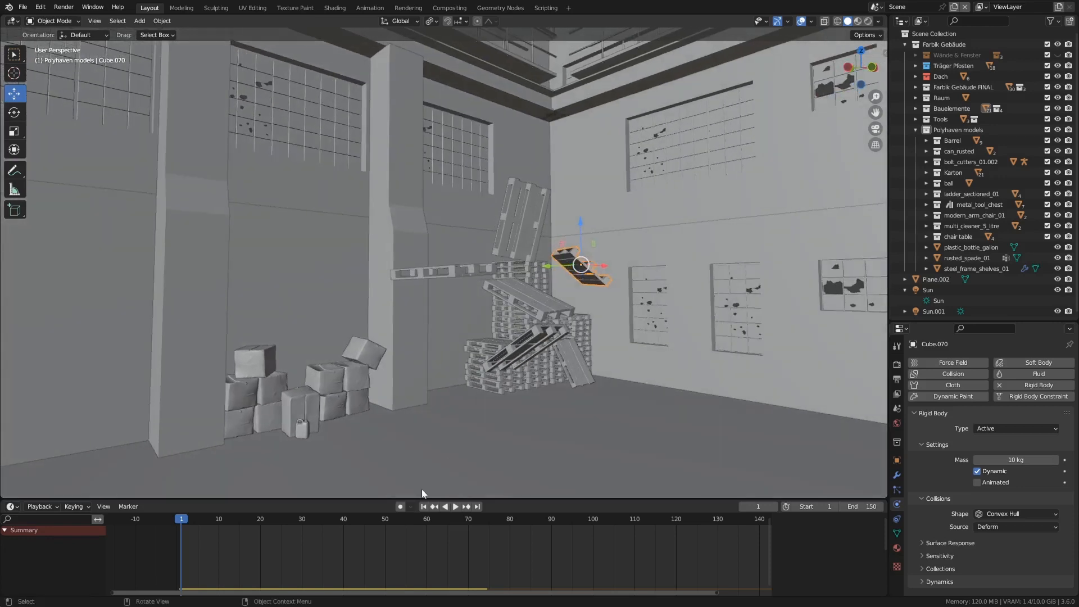
pyautogui.click(455, 506)
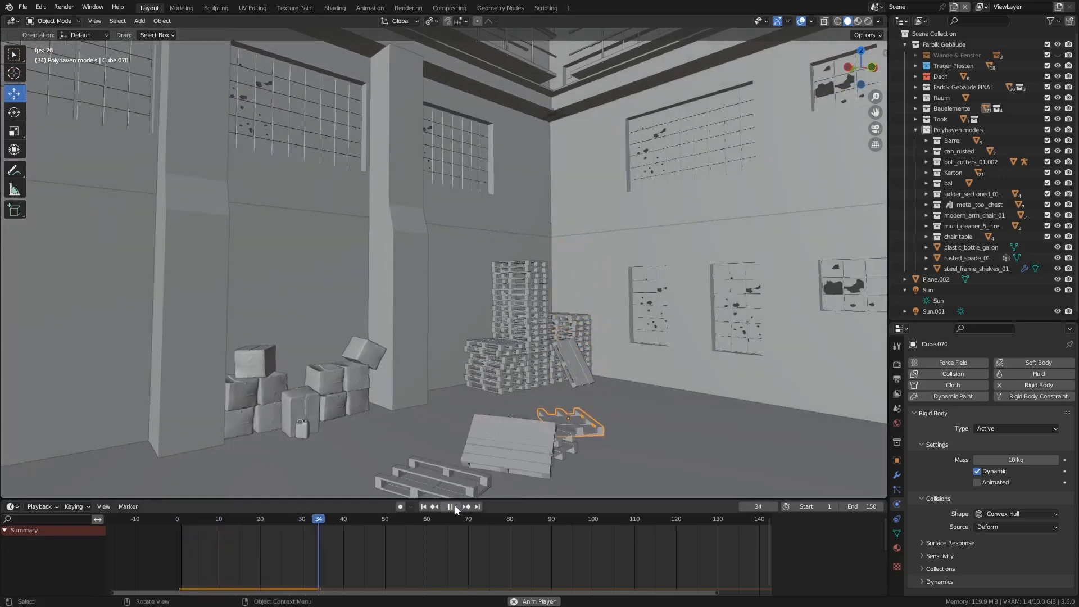
pyautogui.moveTo(543, 415); pyautogui.dragTo(532, 363, button='middle')
pyautogui.click(450, 508)
pyautogui.click(424, 507)
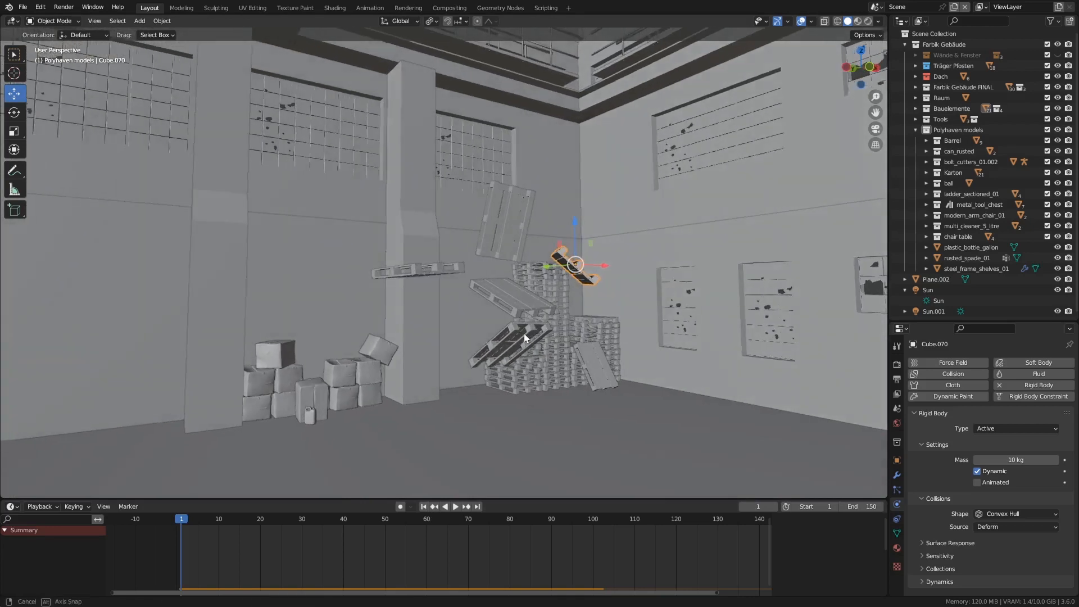
# Step: Move the floating 3 kg pallet about 0.399 m along the X axis
pyautogui.click(515, 290)
pyautogui.moveTo(515, 290); pyautogui.dragTo(541, 308, button='middle')
pyautogui.moveTo(540, 298); pyautogui.dragTo(560, 299)
pyautogui.scroll(9, 515, 307)
pyautogui.scroll(-6, 518, 304)
pyautogui.moveTo(520, 301); pyautogui.dragTo(532, 292, button='middle')
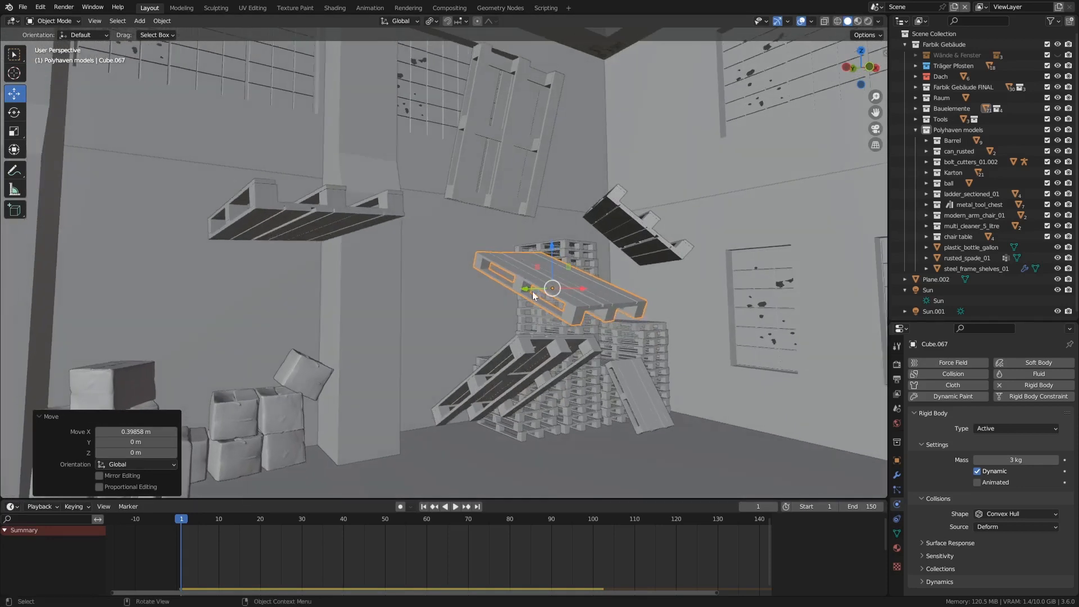
# Step: Tilt the topmost floating pallet with a trackball rotation of about 35.5° and 33.2°
pyautogui.click(519, 180)
pyautogui.press('r')
pyautogui.press('r')
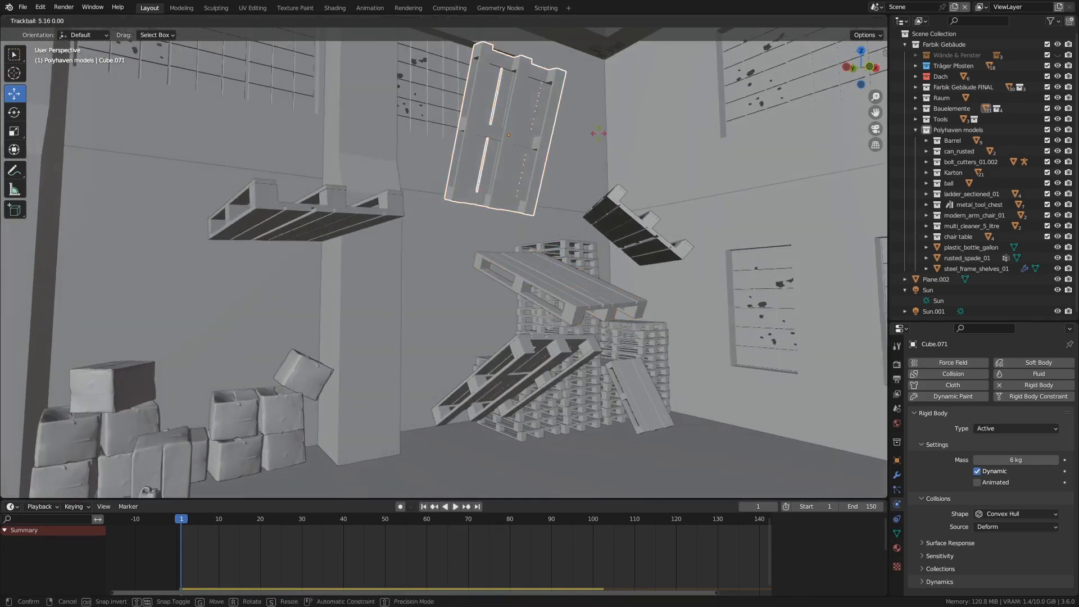
pyautogui.click(632, 164)
pyautogui.scroll(-6, 544, 299)
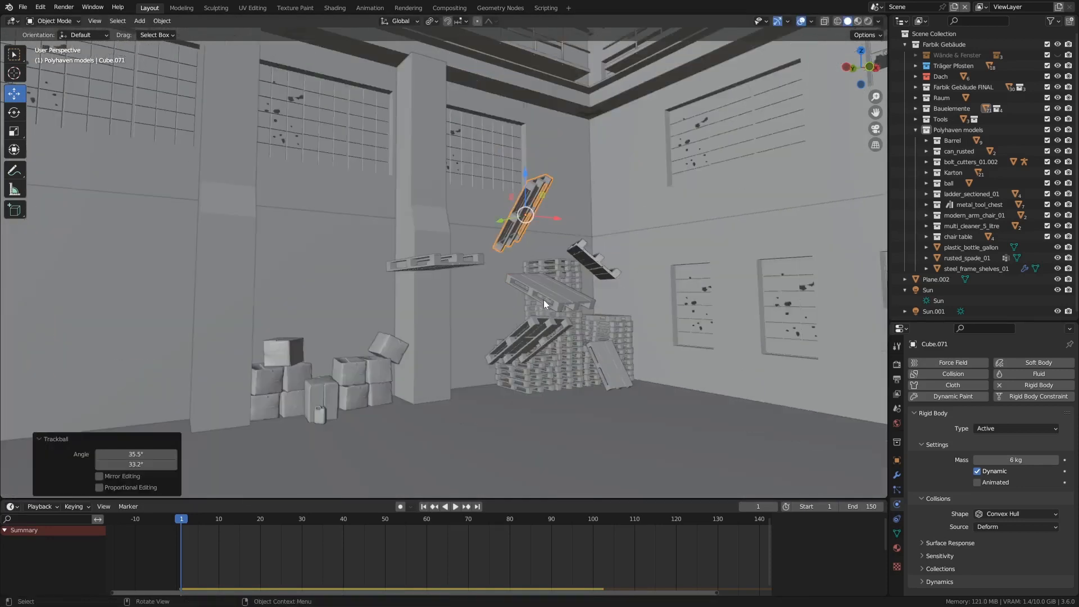
pyautogui.scroll(3, 549, 312)
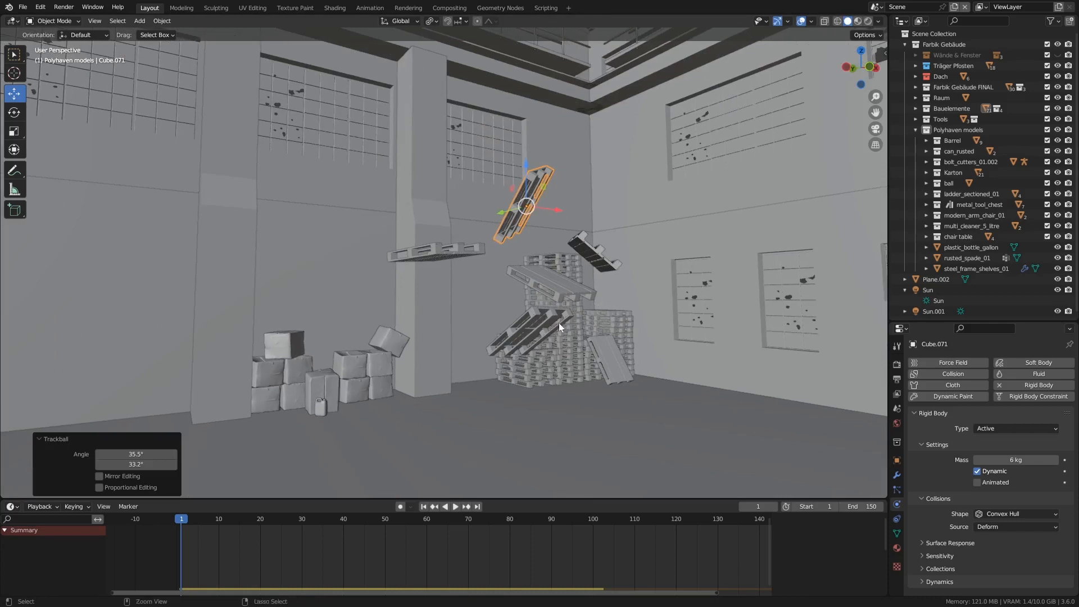
# Step: Run the simulation with the tilted top pallet and inspect the pallets spread across the floor
pyautogui.click(456, 506)
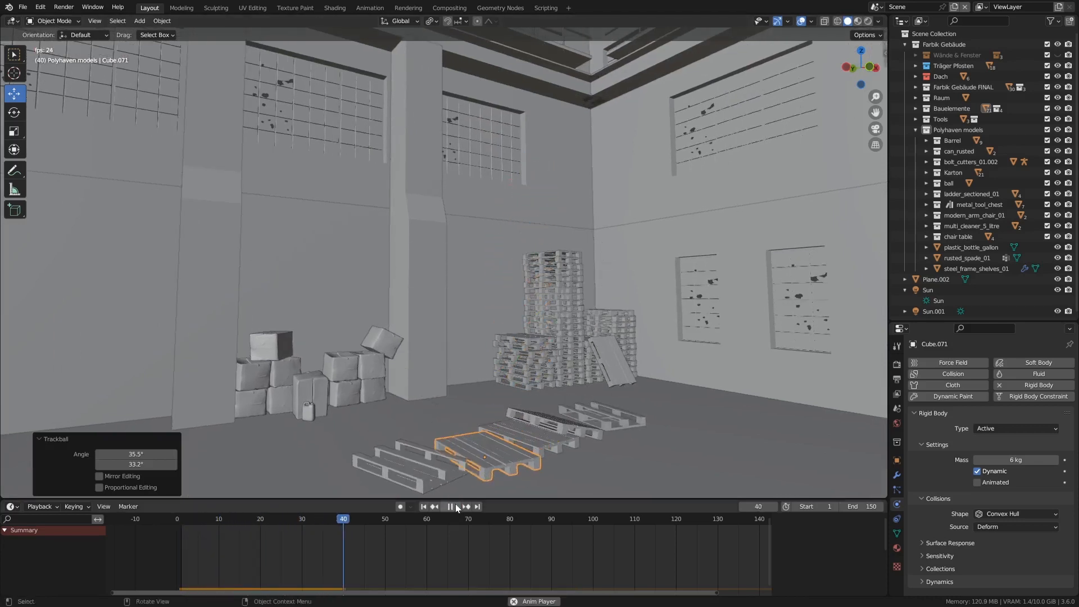
pyautogui.click(452, 506)
pyautogui.moveTo(582, 433); pyautogui.dragTo(553, 410, button='middle')
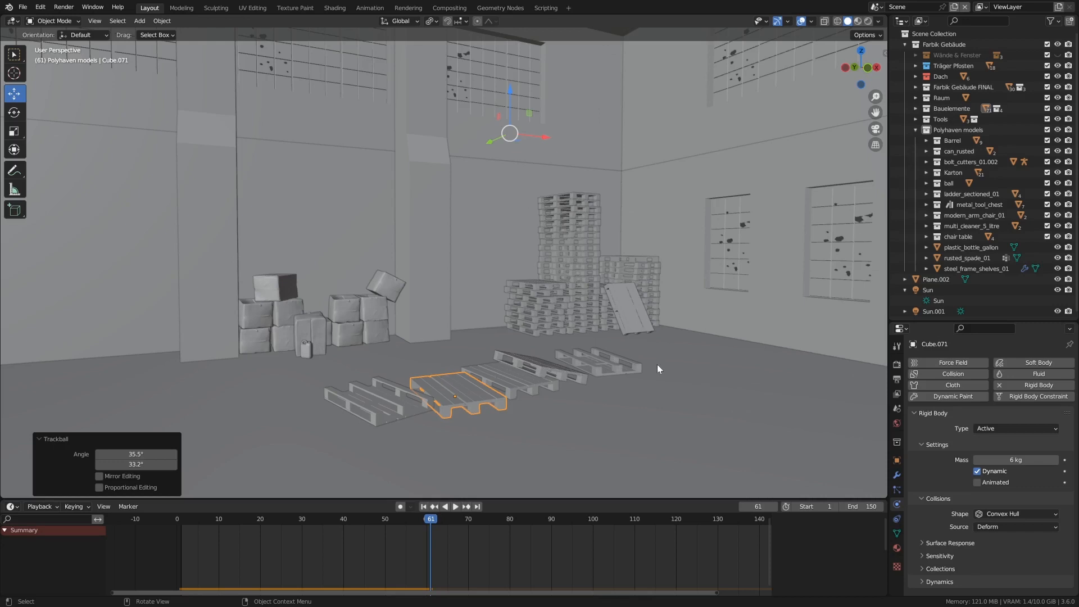
pyautogui.moveTo(539, 403); pyautogui.dragTo(529, 402, button='middle')
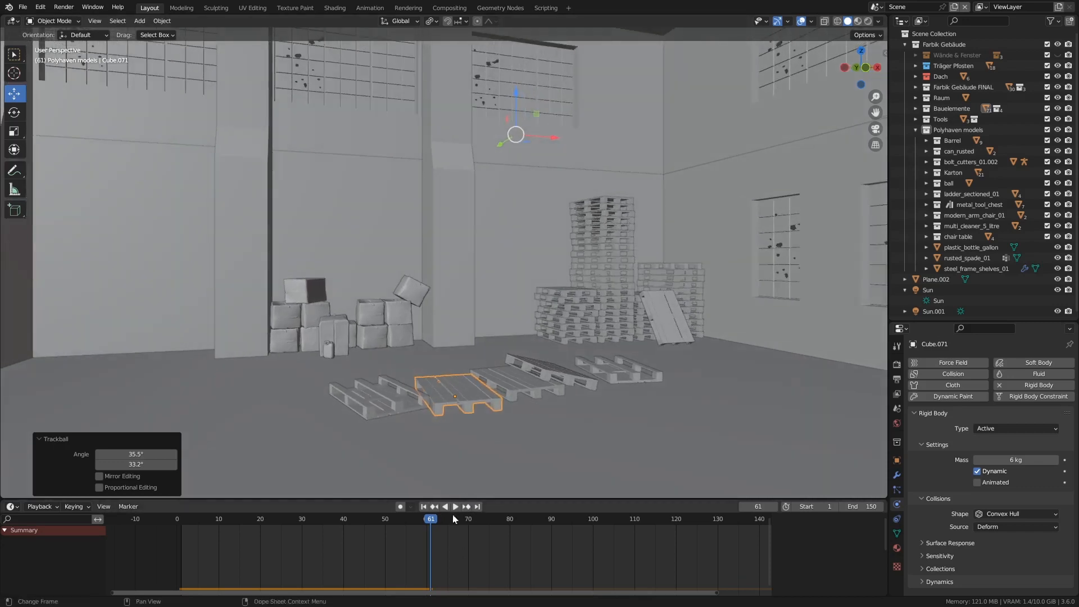
# Step: Replay the simulation from the first frame and stop it at frame 72, once the pallets are lying on the floor
pyautogui.click(424, 506)
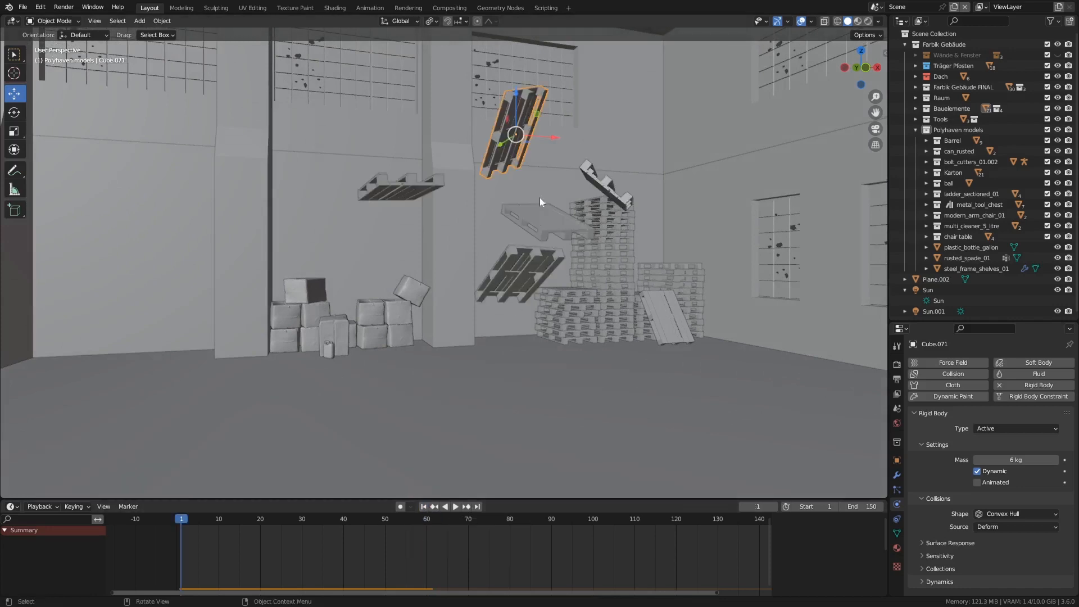
pyautogui.click(456, 507)
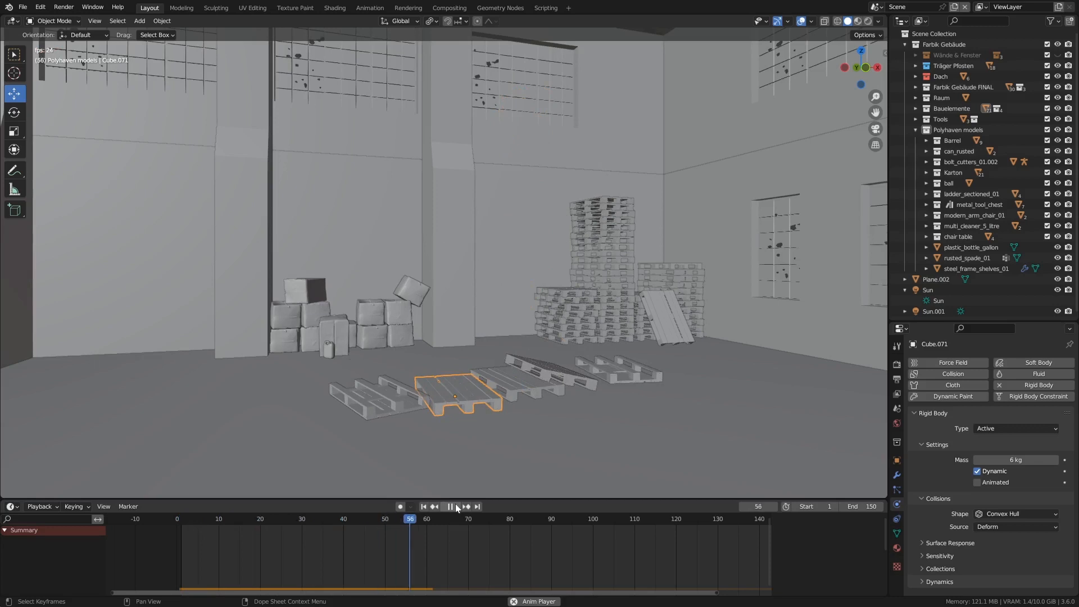
pyautogui.click(453, 507)
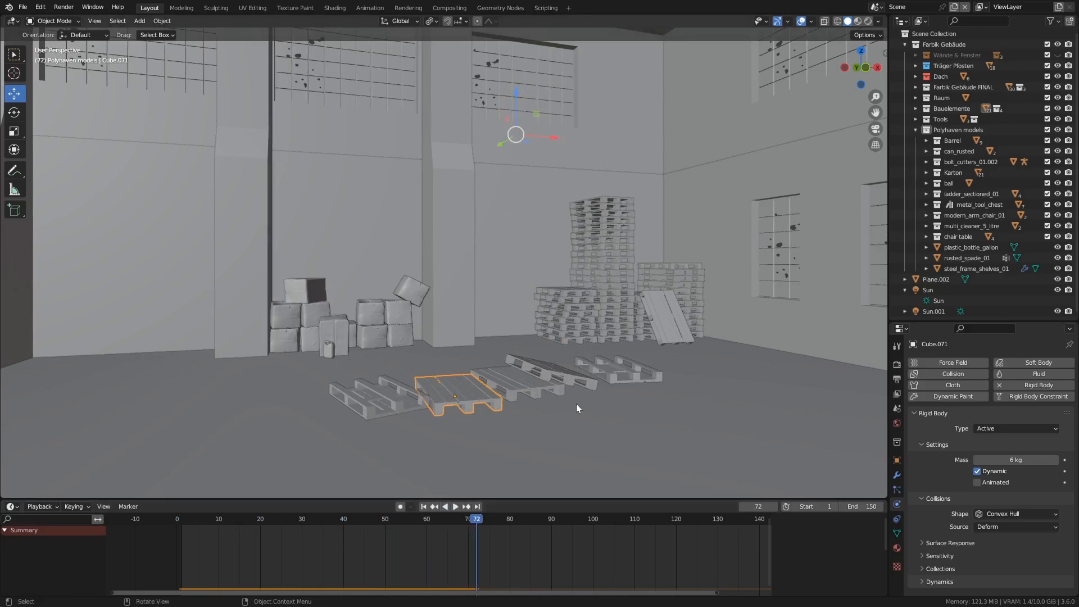
# Step: Replay the pallet simulation from the first frame and stop it at frame 47
pyautogui.moveTo(603, 425); pyautogui.dragTo(642, 414, button='middle')
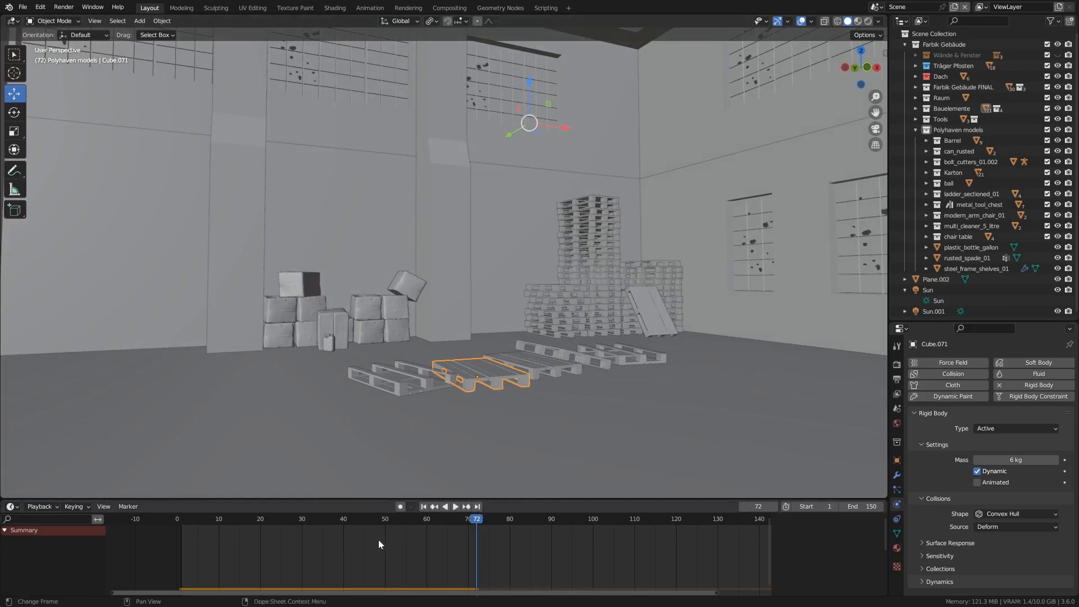
pyautogui.click(426, 507)
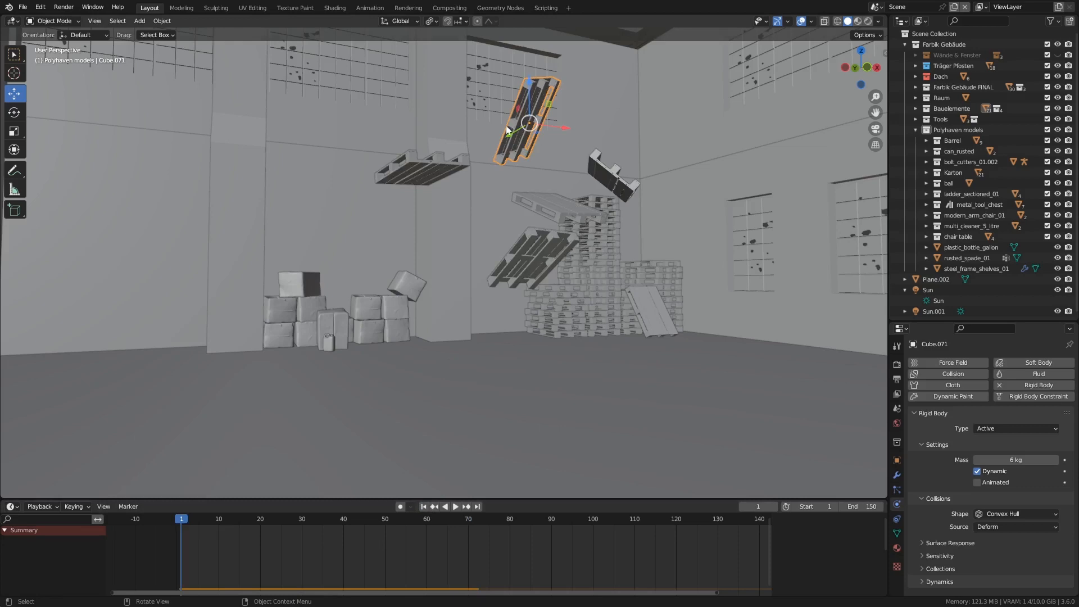
pyautogui.click(457, 506)
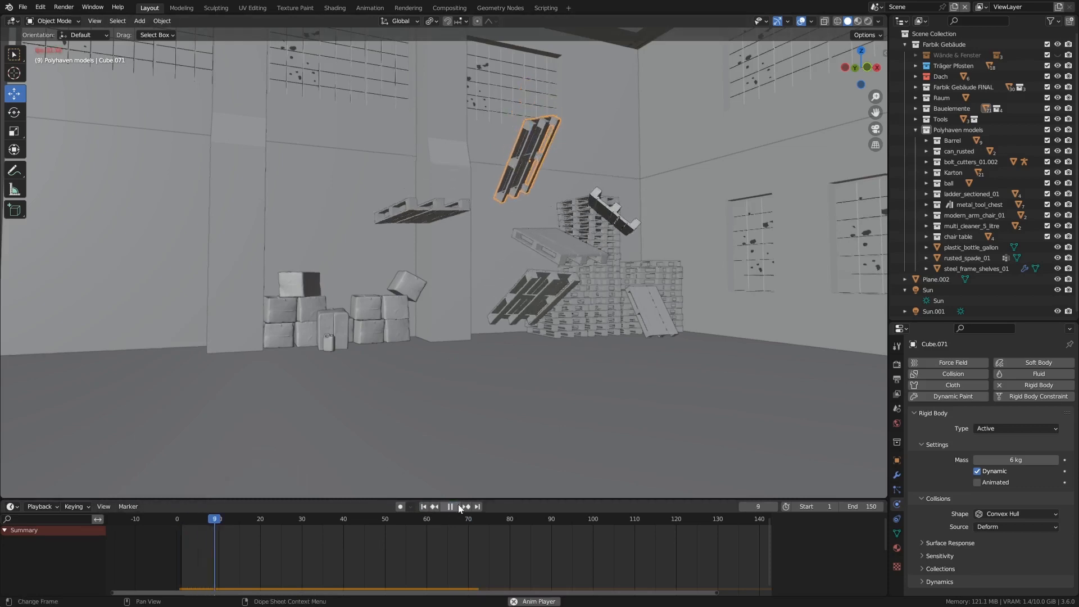
pyautogui.click(456, 505)
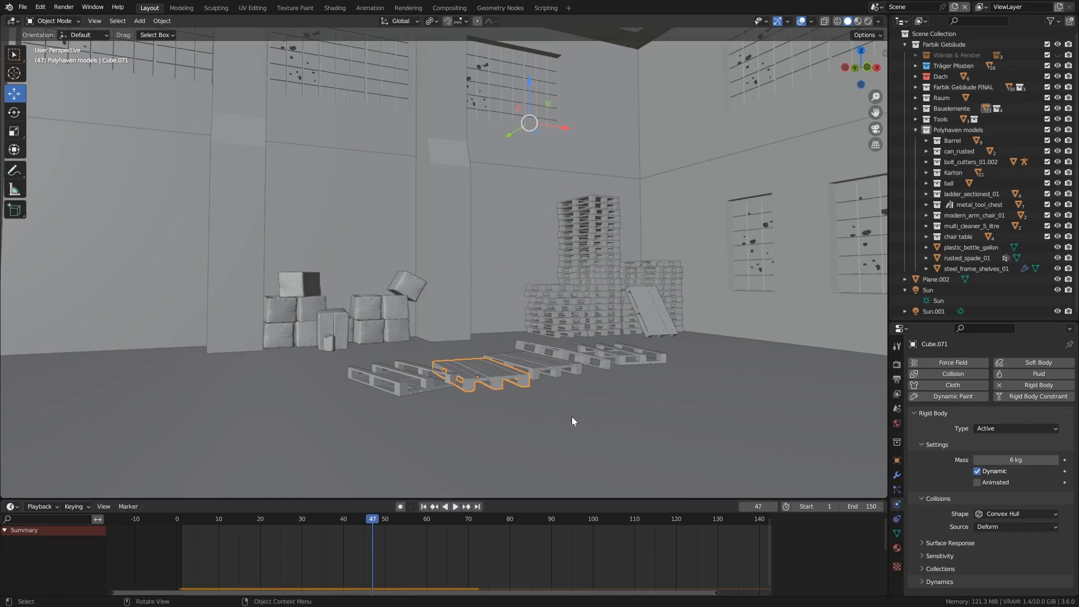
# Step: Select all five pallets lying on the floor and move the timeline to frame 65
pyautogui.moveTo(391, 357); pyautogui.dragTo(489, 376, button='middle')
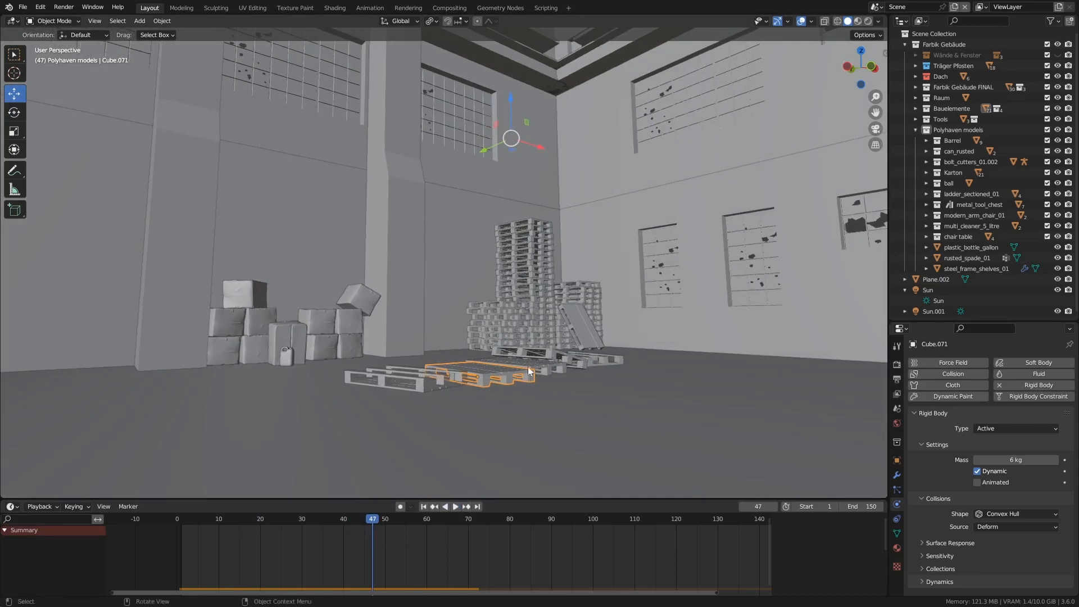
pyautogui.moveTo(535, 369); pyautogui.dragTo(450, 373, button='middle')
pyautogui.click(382, 392)
pyautogui.keyDown('shift'); pyautogui.click(462, 384); pyautogui.keyUp('shift')
pyautogui.keyDown('shift'); pyautogui.click(500, 367); pyautogui.keyUp('shift')
pyautogui.keyDown('shift'); pyautogui.click(557, 367); pyautogui.keyUp('shift')
pyautogui.keyDown('shift'); pyautogui.click(600, 354); pyautogui.keyUp('shift')
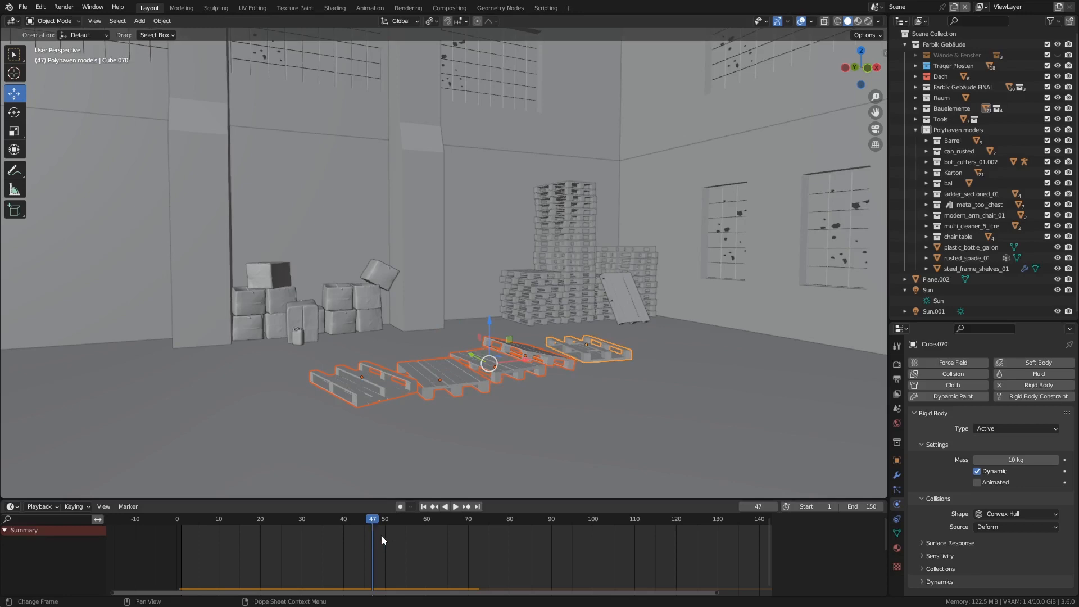
pyautogui.moveTo(371, 523); pyautogui.dragTo(447, 528)
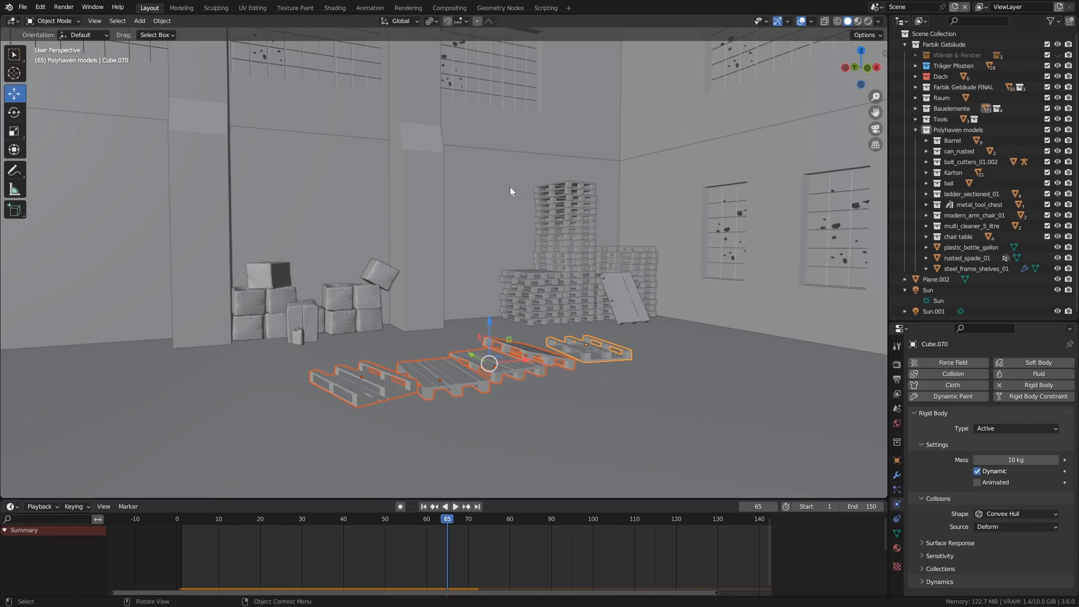
# Step: Apply the rigid body transformation to the five selected pallets at frame 65
pyautogui.press('F3')
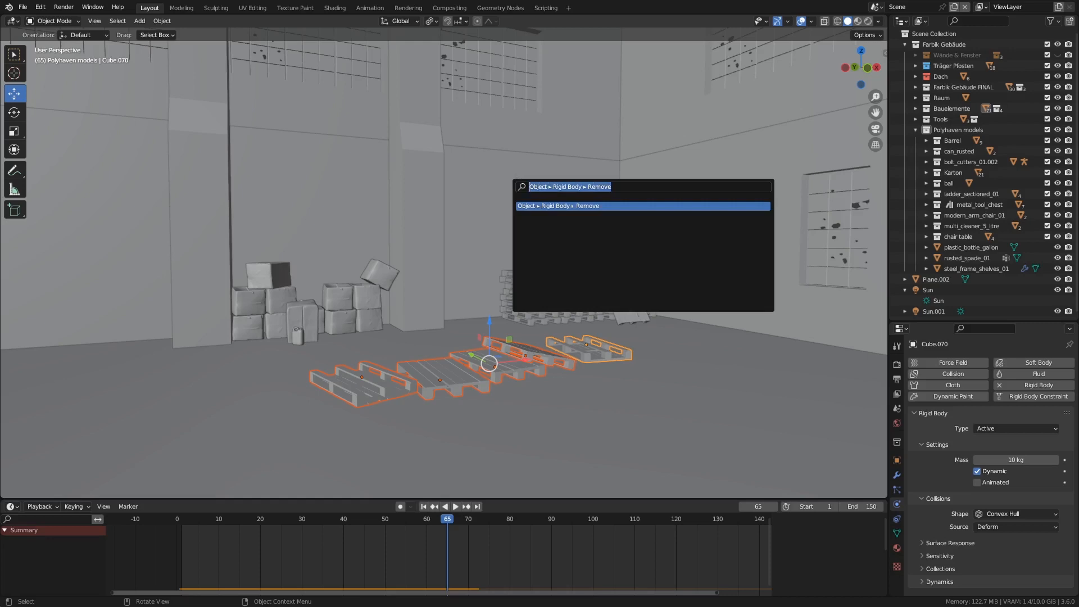
pyautogui.write('ap')
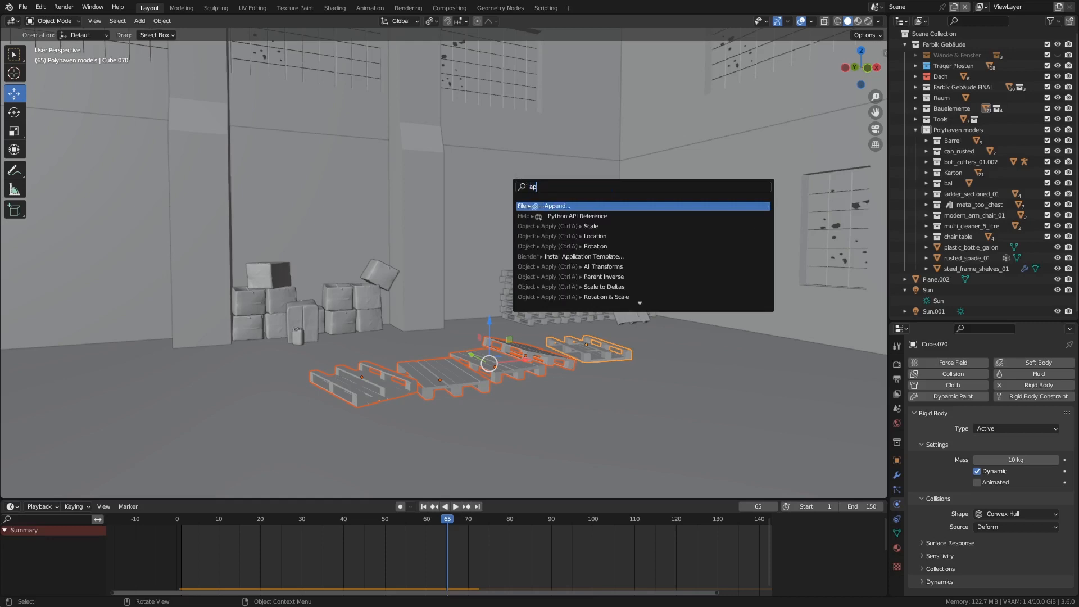
pyautogui.write('p')
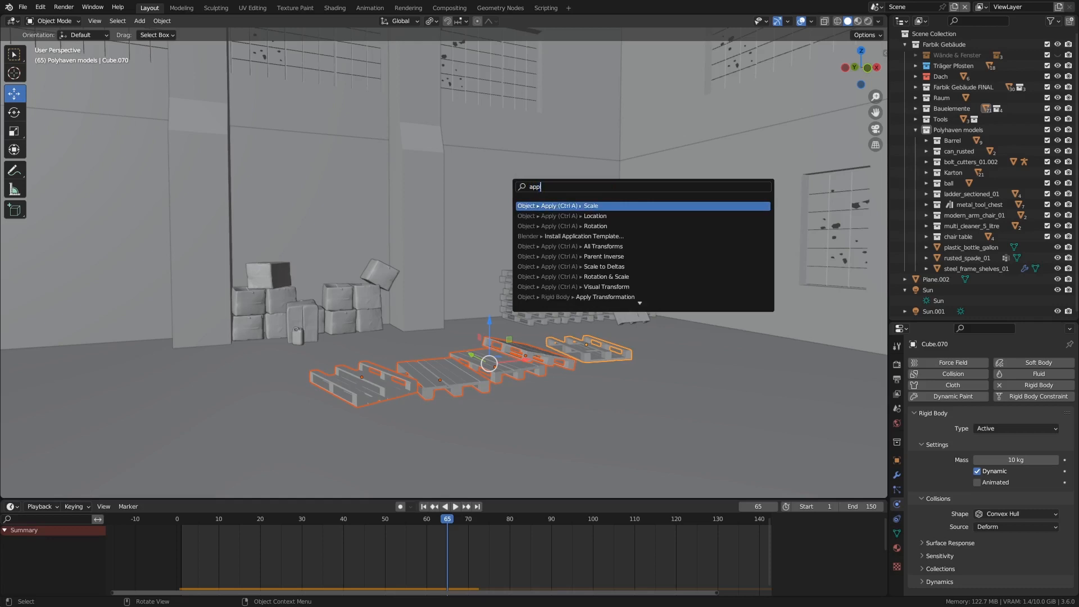
pyautogui.press('Down')
pyautogui.press('Down')
pyautogui.press('Down')
pyautogui.press('Down')
pyautogui.press('Down')
pyautogui.press('Down')
pyautogui.press('Down')
pyautogui.press('Down')
pyautogui.press('Down')
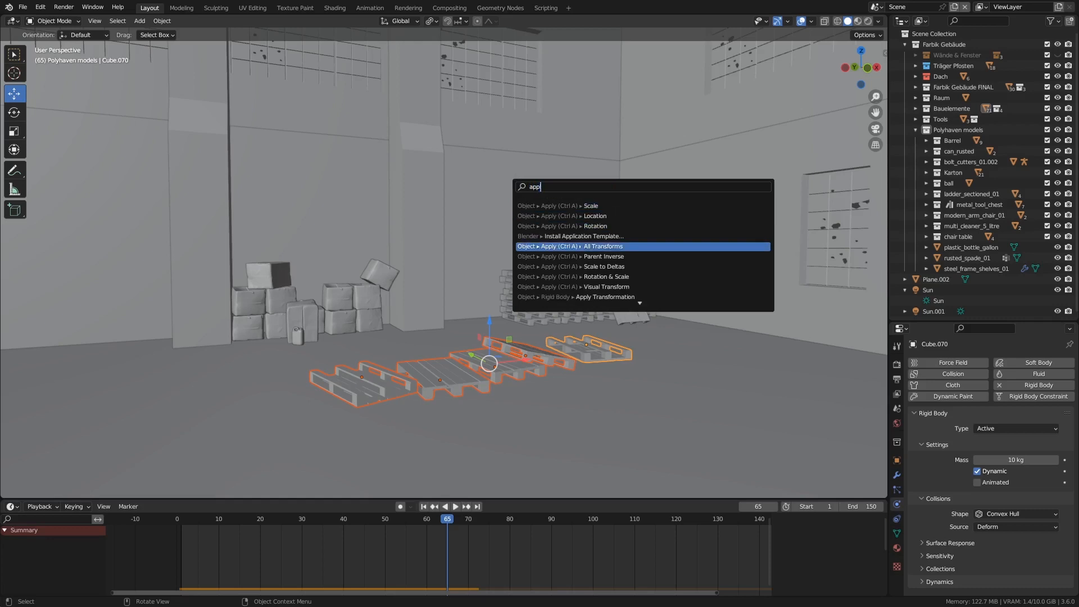
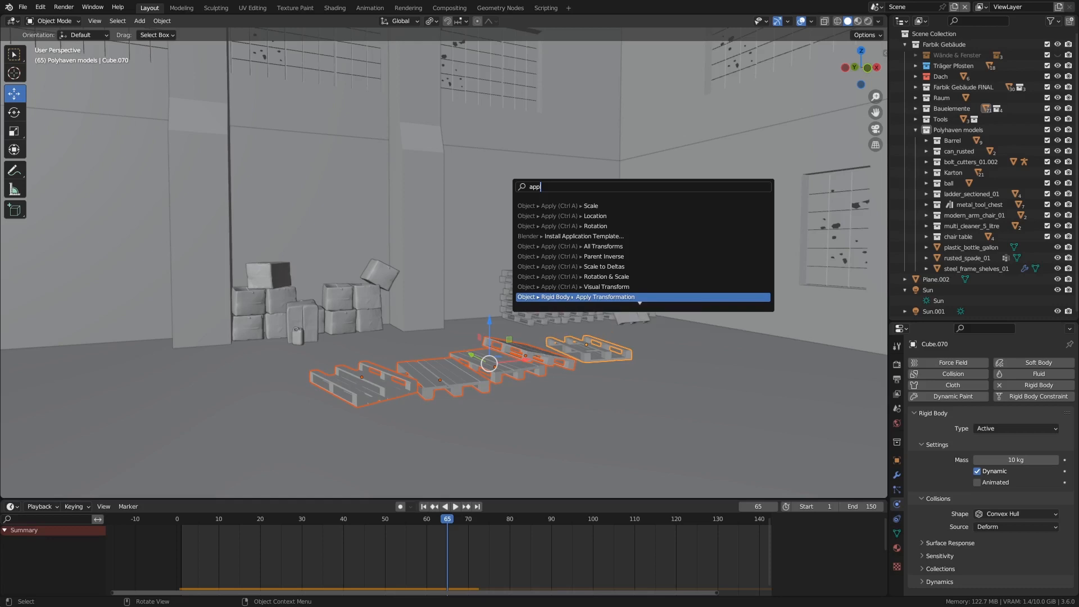
pyautogui.click(635, 297)
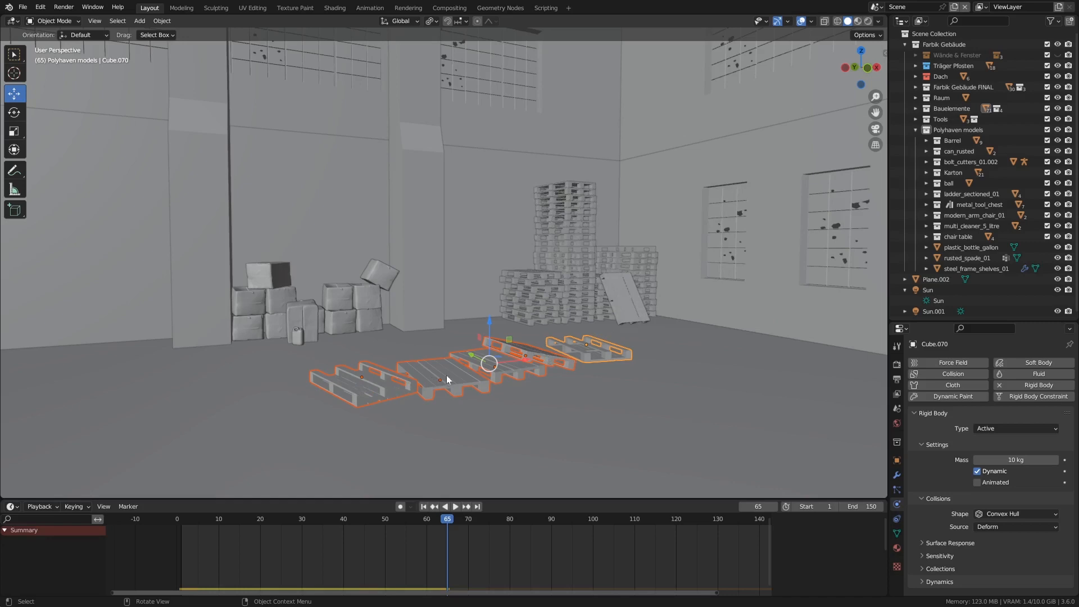
# Step: Inspect the scene's Rigid Body World settings
pyautogui.moveTo(448, 518)
pyautogui.mouseDown()
pyautogui.moveTo(193, 520)
pyautogui.moveTo(448, 523)
pyautogui.mouseUp()
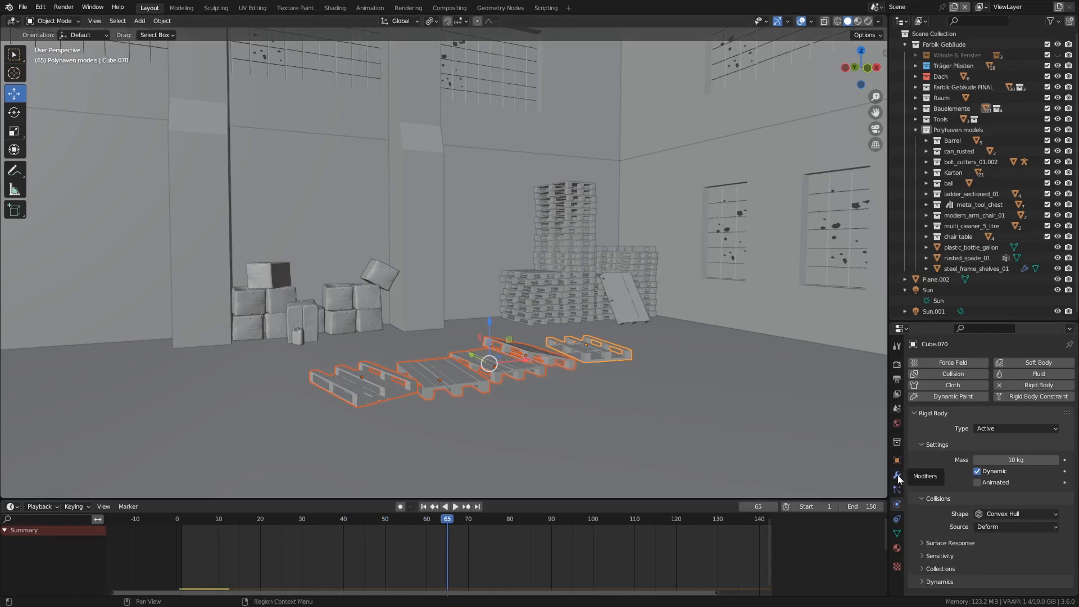
pyautogui.click(897, 408)
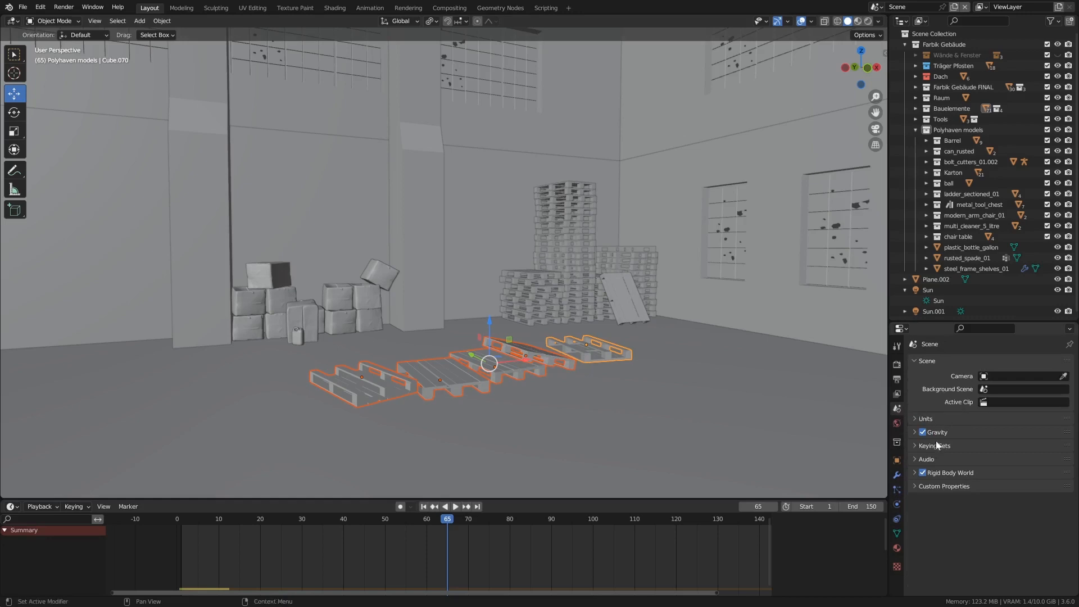
pyautogui.click(914, 474)
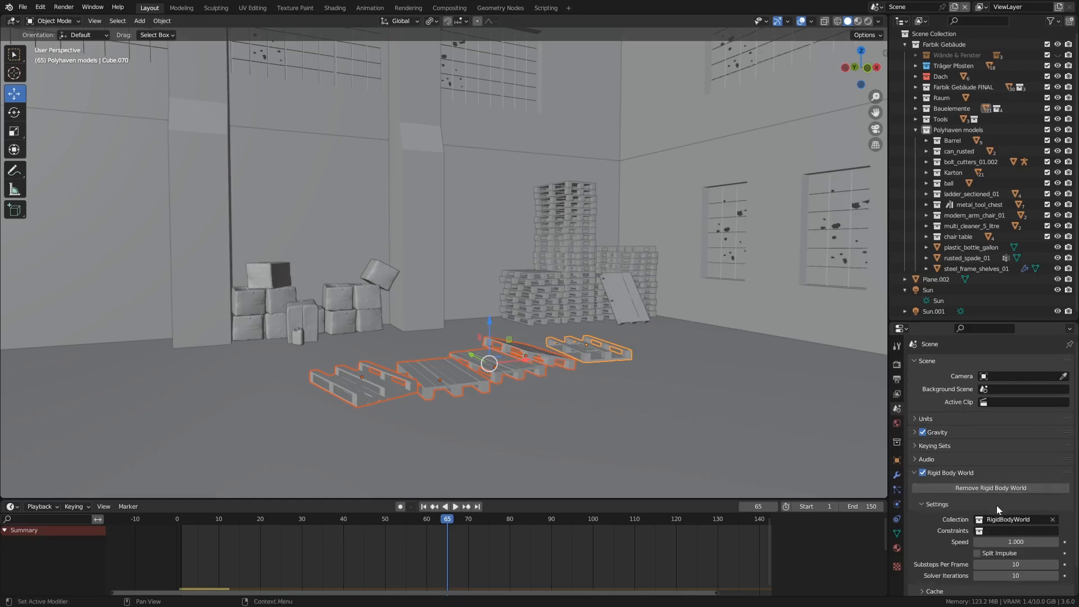
pyautogui.click(913, 473)
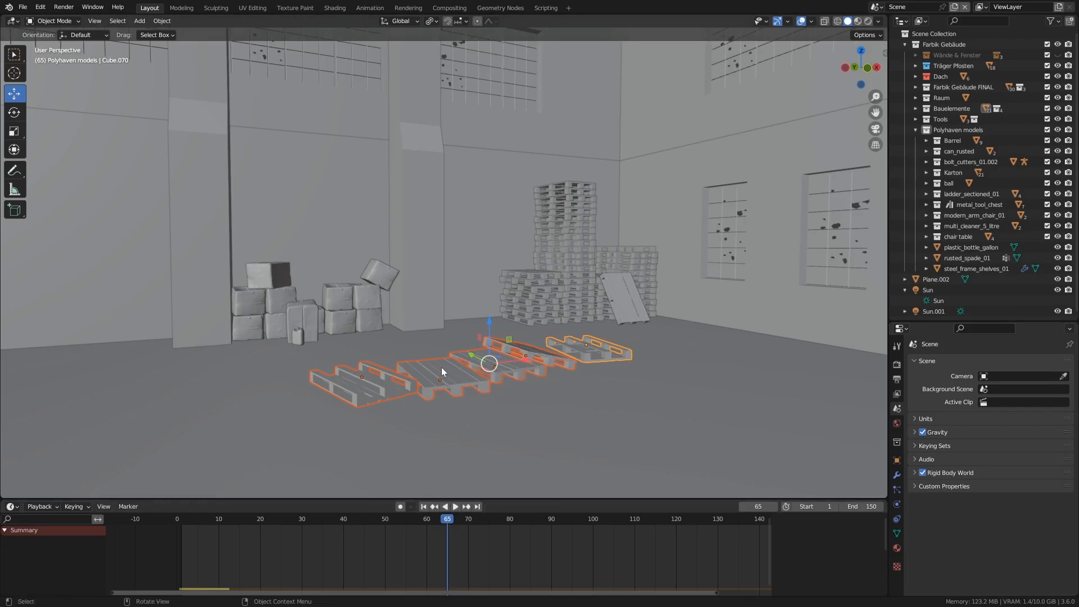
# Step: Remove the rigid bodies from the five selected pallets and check their positions at frame 71
pyautogui.press('F3')
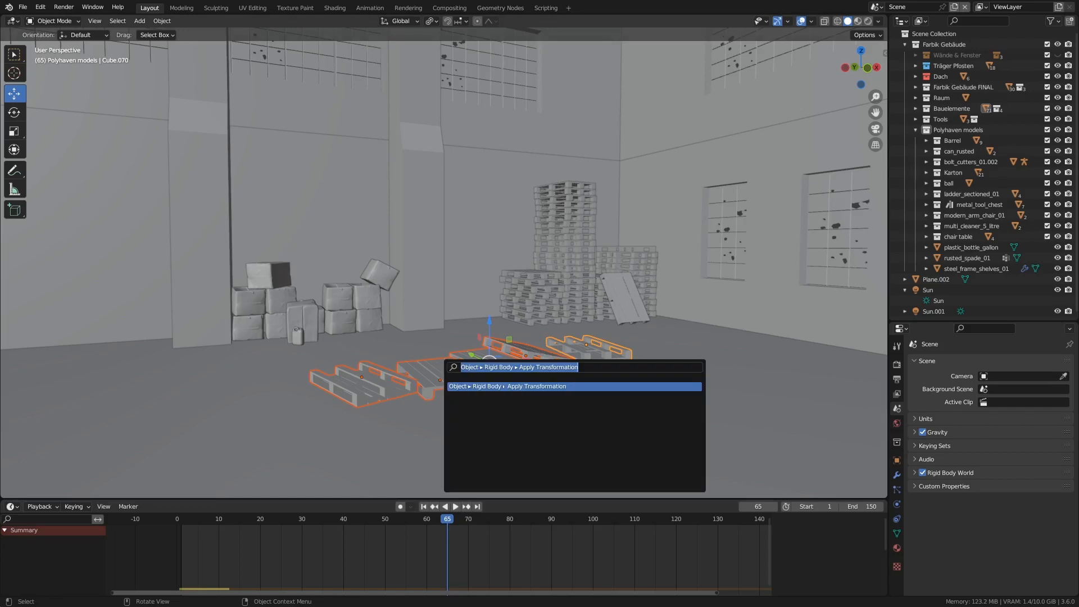
pyautogui.write('remove')
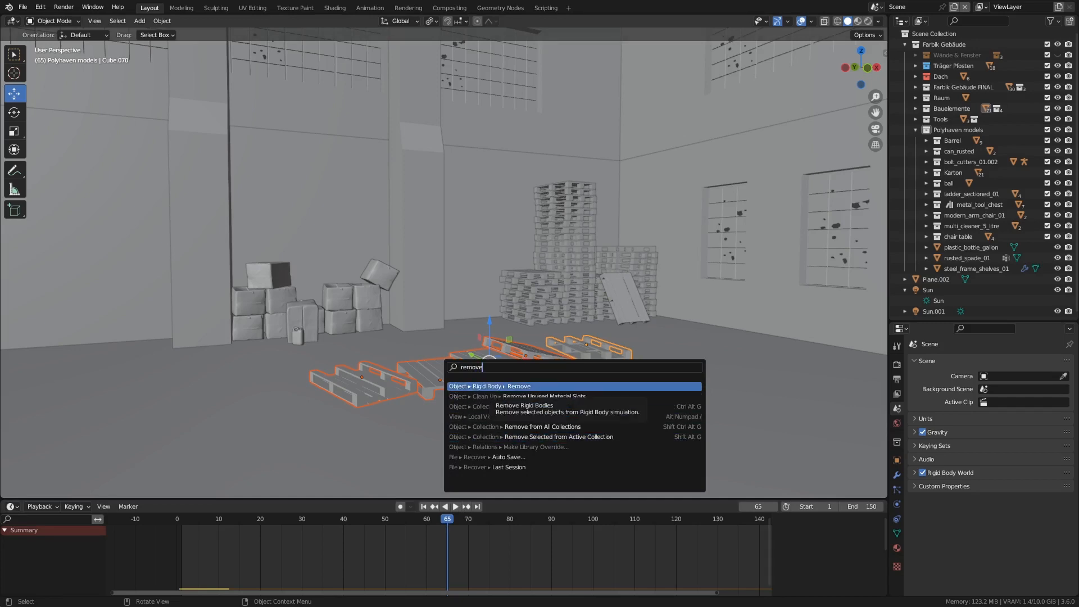
pyautogui.click(505, 387)
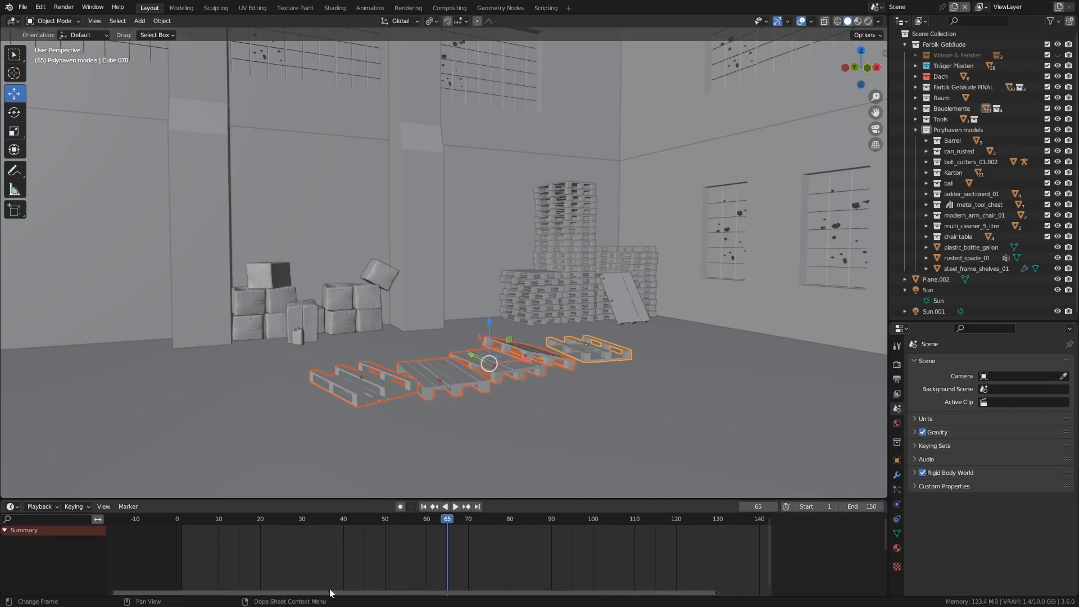
pyautogui.moveTo(446, 518); pyautogui.dragTo(473, 529)
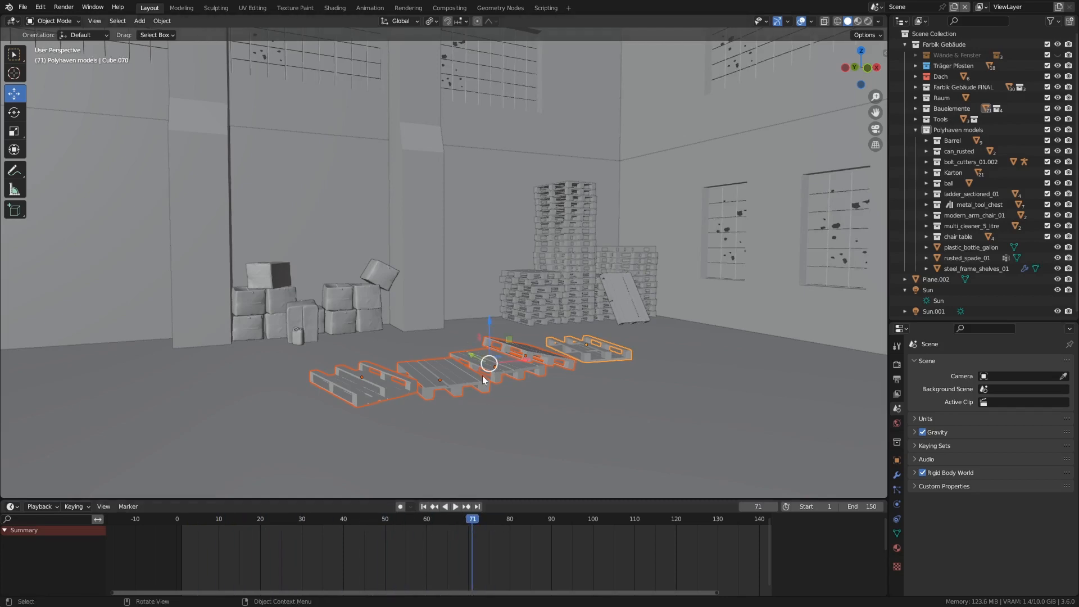
# Step: Examine the scattered pallets and the surrounding props from several viewpoints in the hall
pyautogui.moveTo(469, 372); pyautogui.dragTo(520, 345, button='middle')
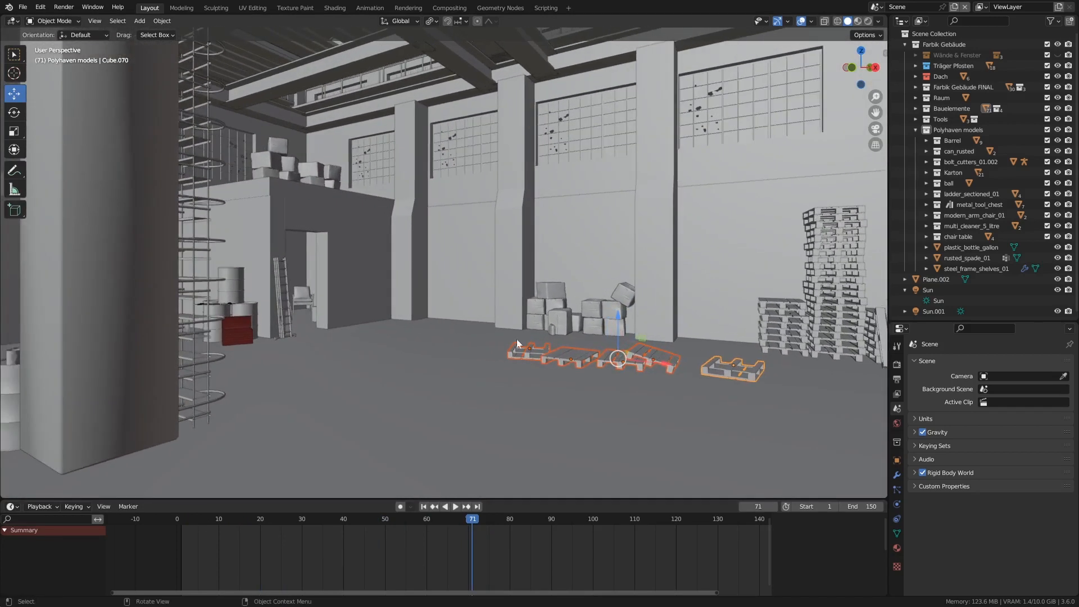
pyautogui.moveTo(427, 292); pyautogui.dragTo(461, 304, button='middle')
pyautogui.moveTo(220, 310); pyautogui.dragTo(261, 310, button='middle')
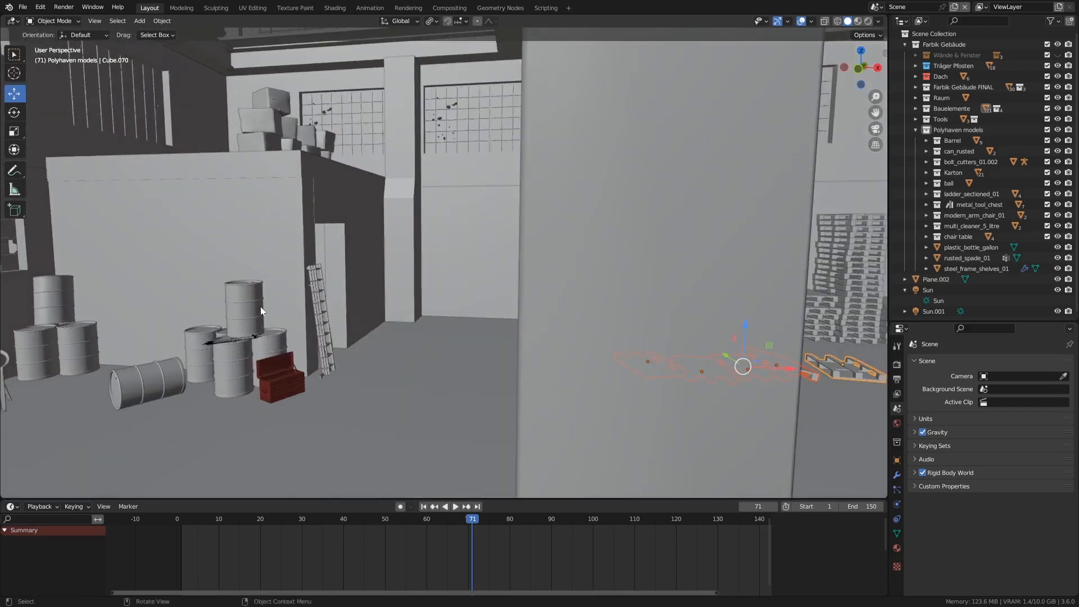
pyautogui.keyDown('shift'); pyautogui.moveTo(319, 339); pyautogui.dragTo(300, 250, button='middle'); pyautogui.keyUp('shift')
pyautogui.scroll(-4, 311, 294)
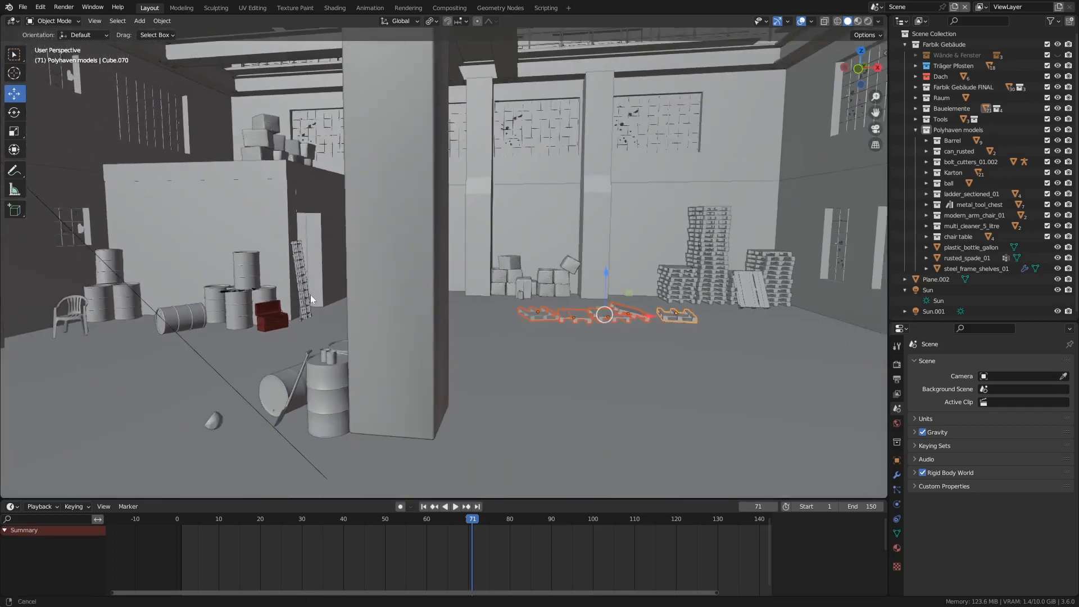
pyautogui.moveTo(541, 347); pyautogui.dragTo(595, 331, button='middle')
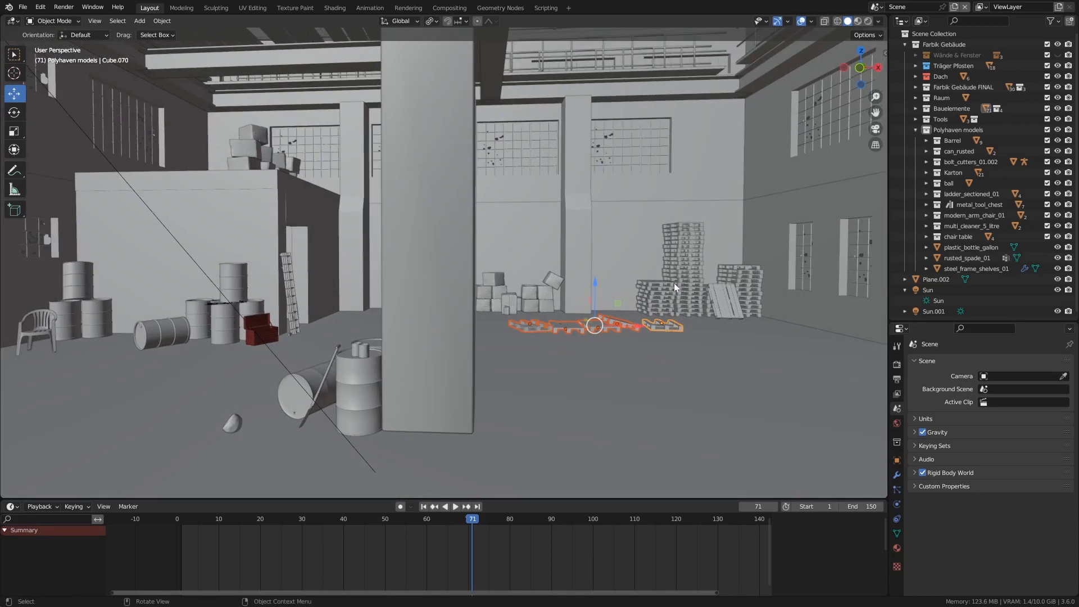
pyautogui.keyDown('shift'); pyautogui.moveTo(521, 343); pyautogui.dragTo(544, 357, button='middle'); pyautogui.keyUp('shift')
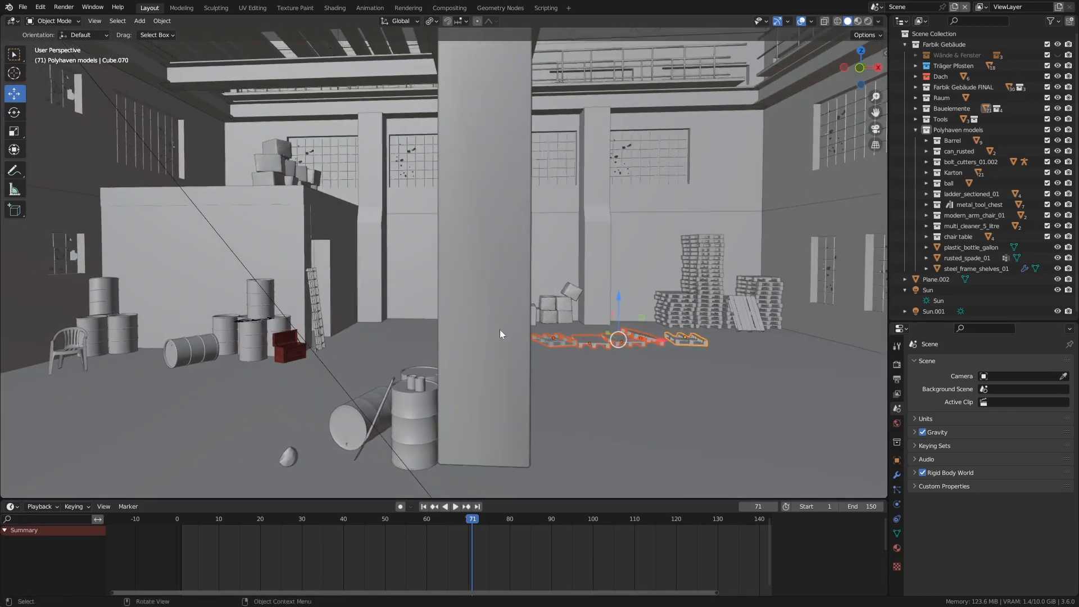
pyautogui.moveTo(443, 347); pyautogui.dragTo(441, 312, button='middle')
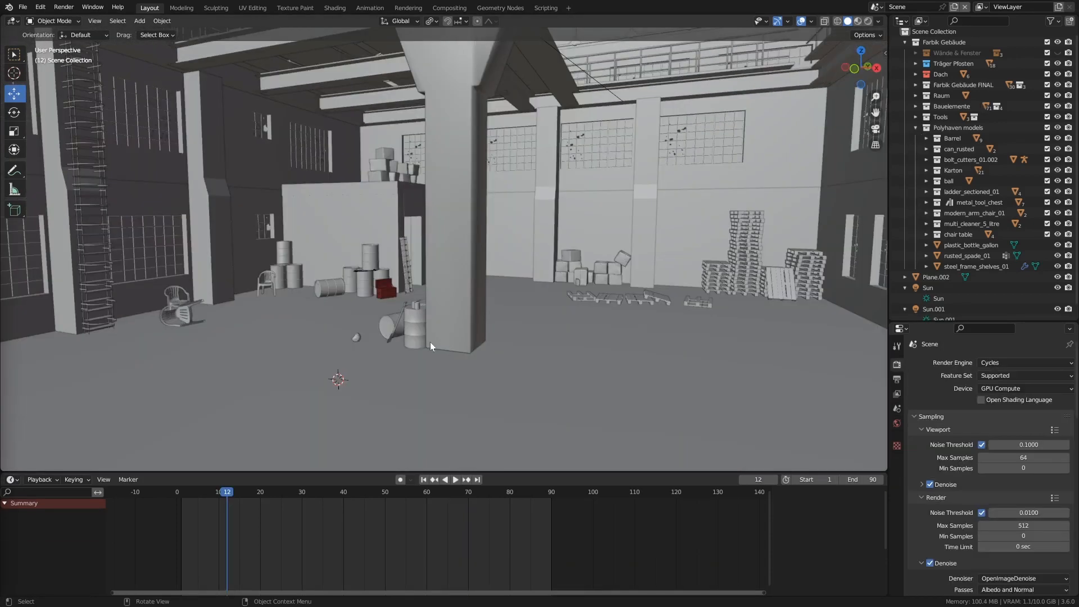
# Step: Duplicate a pallet from the stack and place the copy beside the pillar near the barrels, moving it along Y and about -6.642 m along X
pyautogui.moveTo(430, 342); pyautogui.dragTo(536, 260, button='middle')
pyautogui.click(529, 261)
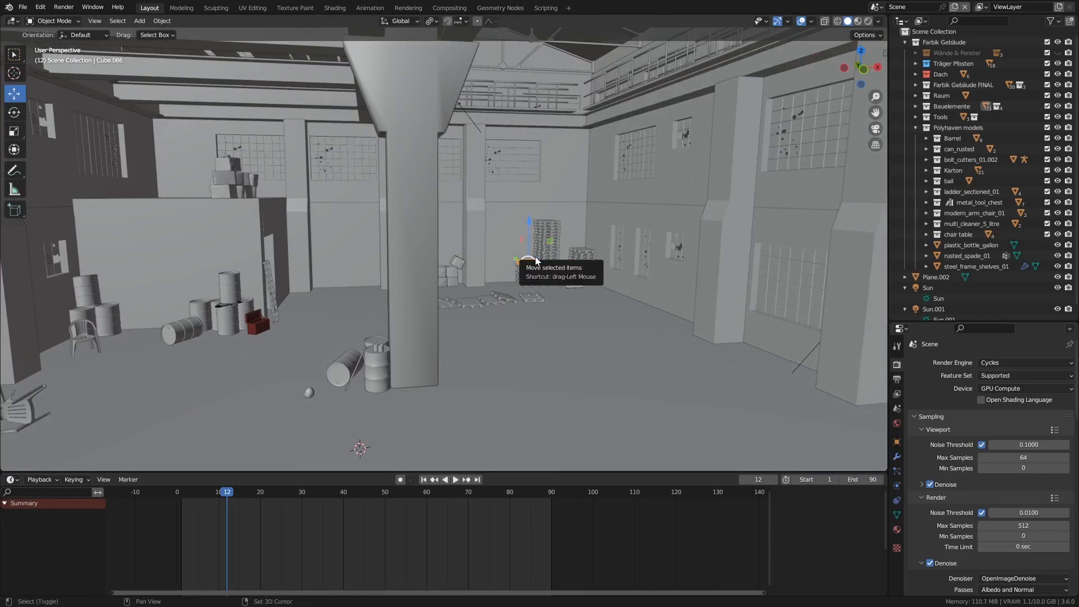
pyautogui.hotkey('shift', 'd')
pyautogui.rightClick(536, 260)
pyautogui.moveTo(535, 260); pyautogui.dragTo(529, 275, button='middle')
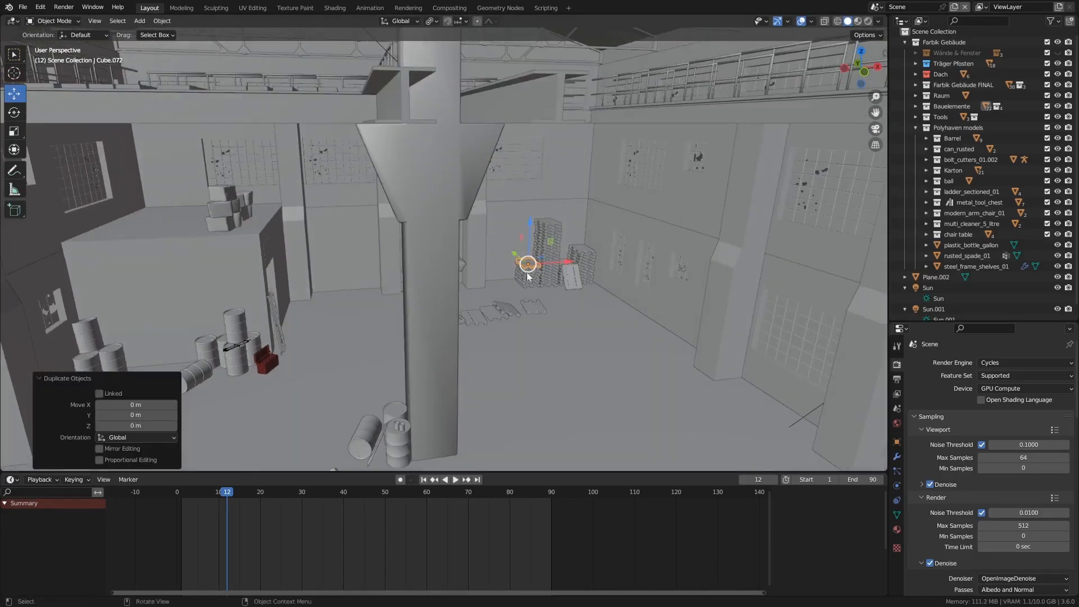
pyautogui.moveTo(513, 255); pyautogui.dragTo(705, 402)
pyautogui.moveTo(706, 402); pyautogui.dragTo(687, 324, button='middle')
pyautogui.moveTo(707, 317); pyautogui.dragTo(435, 334)
# Step: Tilt the duplicated pallet about the global X axis so it leans toward the pillar, and lower it about 0.524 m
pyautogui.moveTo(436, 335); pyautogui.dragTo(489, 248, button='middle')
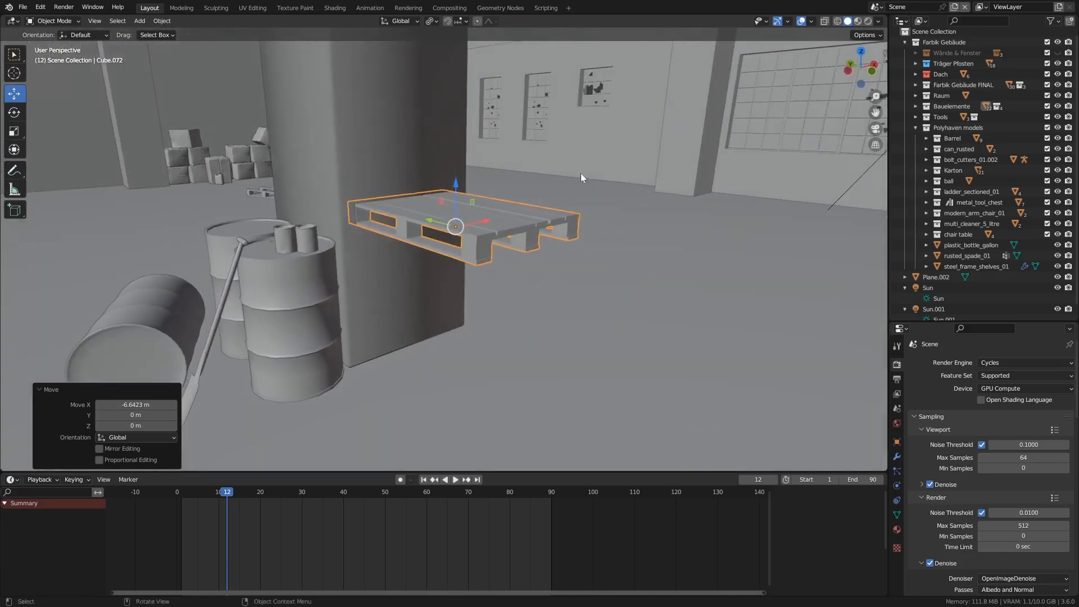
pyautogui.press('r')
pyautogui.press('x')
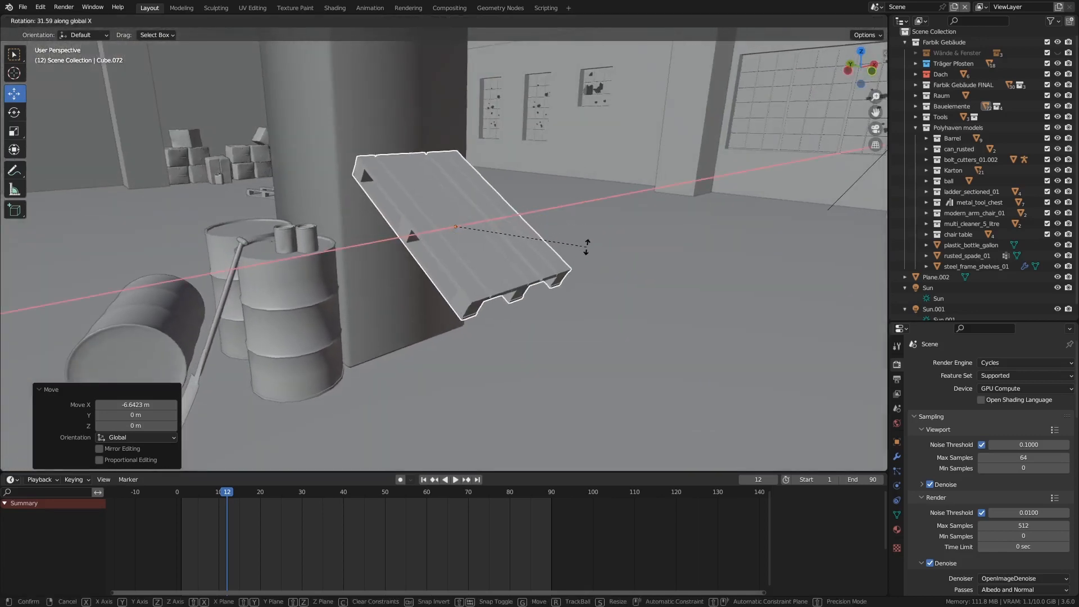
pyautogui.click(473, 193)
pyautogui.moveTo(456, 187); pyautogui.dragTo(449, 265)
# Step: Shift the tilted pallet about 0.164 m along Y against the pillar, fine-tune it by about -0.0036 m, and raise it slightly
pyautogui.moveTo(450, 265); pyautogui.dragTo(417, 294, button='middle')
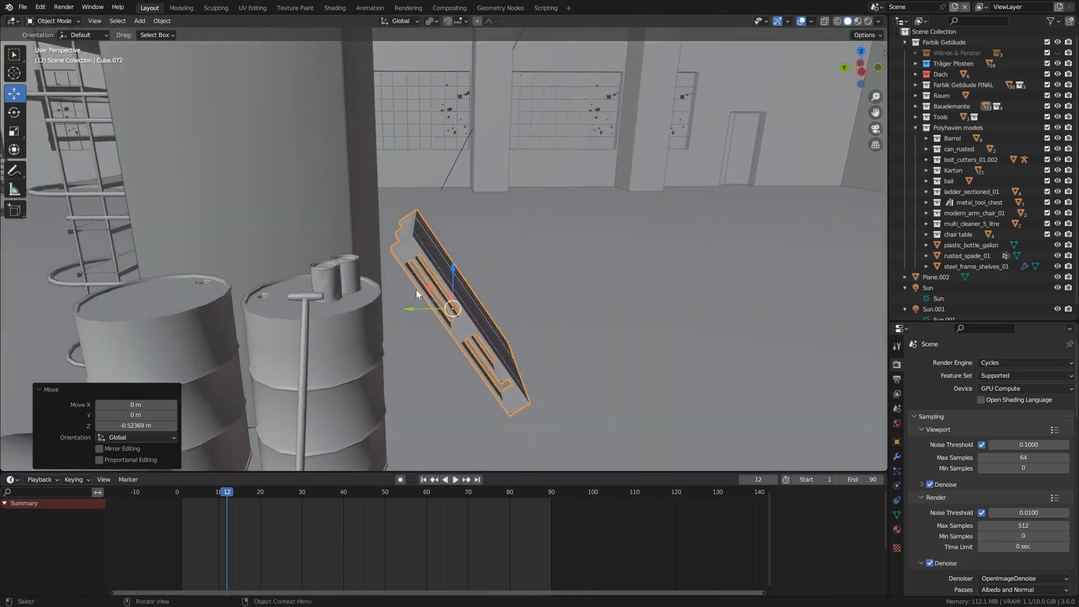
pyautogui.moveTo(410, 308); pyautogui.dragTo(380, 308)
pyautogui.moveTo(380, 308); pyautogui.dragTo(494, 304, button='middle')
pyautogui.scroll(3, 495, 304)
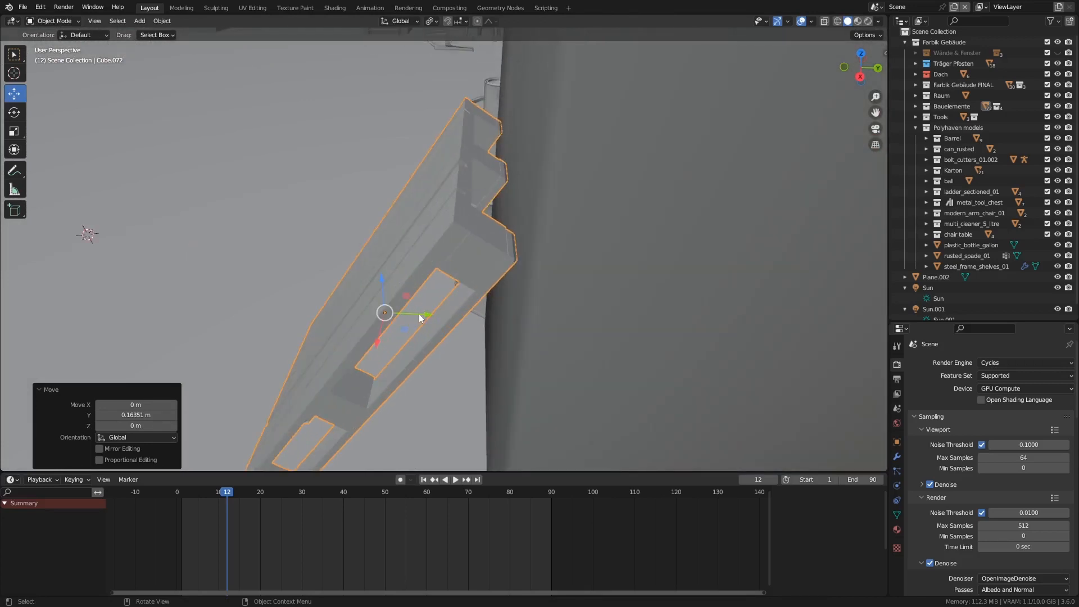
pyautogui.moveTo(420, 313); pyautogui.dragTo(453, 348)
pyautogui.moveTo(453, 347); pyautogui.dragTo(393, 295, button='middle')
pyautogui.press('g')
pyautogui.press('z')
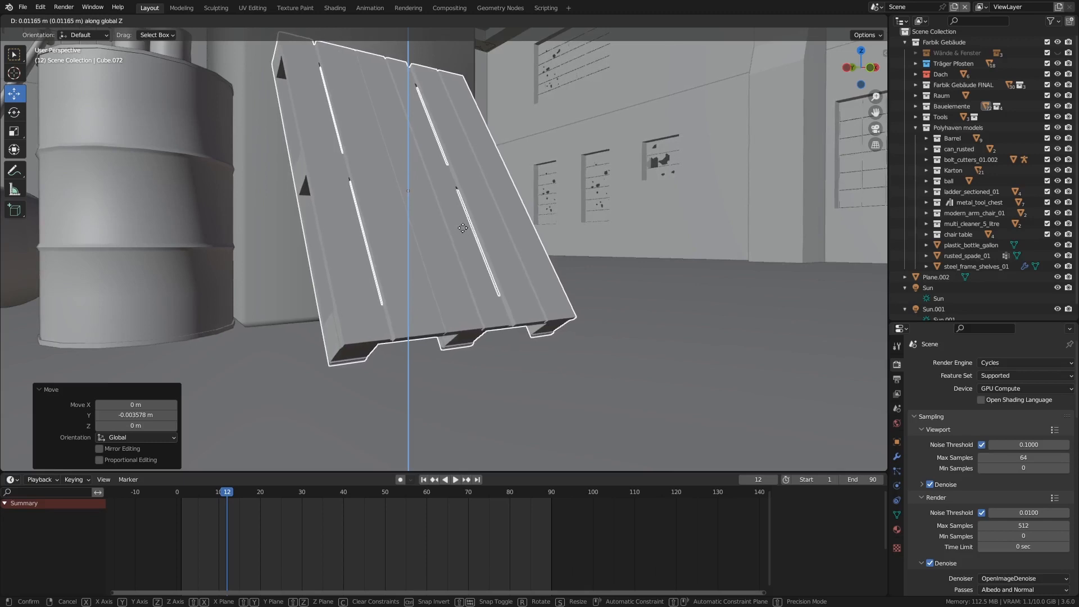
pyautogui.click(462, 223)
# Step: Delete the two leftmost deck boards and the fourth deck board from the pallet leaning against the pillar
pyautogui.moveTo(396, 329)
pyautogui.mouseDown(button='middle')
pyautogui.moveTo(422, 313)
pyautogui.moveTo(398, 299)
pyautogui.moveTo(384, 344)
pyautogui.moveTo(419, 282)
pyautogui.moveTo(445, 291)
pyautogui.moveTo(396, 276)
pyautogui.moveTo(395, 287)
pyautogui.moveTo(463, 285)
pyautogui.moveTo(444, 309)
pyautogui.moveTo(416, 313)
pyautogui.moveTo(403, 306)
pyautogui.moveTo(497, 299)
pyautogui.moveTo(500, 313)
pyautogui.moveTo(407, 306)
pyautogui.moveTo(459, 305)
pyautogui.moveTo(524, 331)
pyautogui.moveTo(484, 292)
pyautogui.moveTo(481, 278)
pyautogui.moveTo(506, 270)
pyautogui.moveTo(478, 253)
pyautogui.moveTo(529, 200)
pyautogui.moveTo(540, 276)
pyautogui.mouseUp(button='middle')
pyautogui.press('Tab')
pyautogui.press('l')
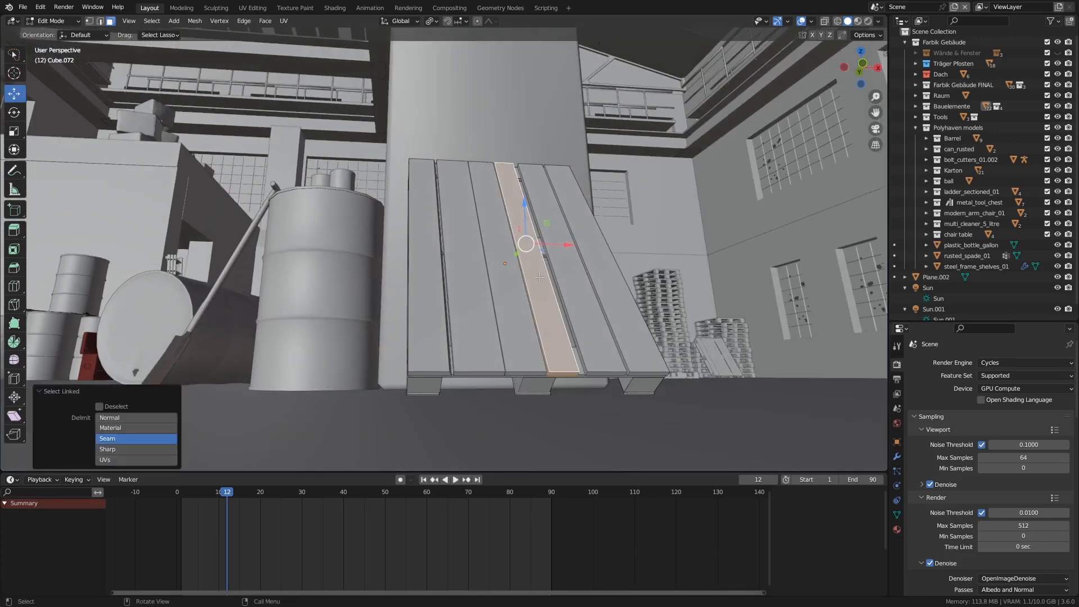
pyautogui.press('l')
pyautogui.press('l')
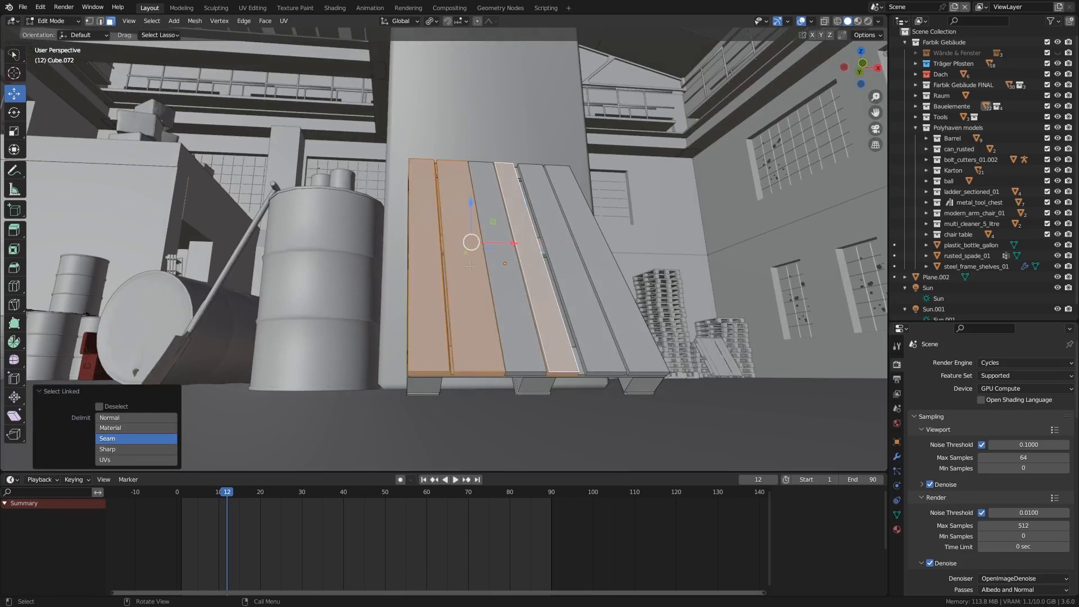
pyautogui.press('x')
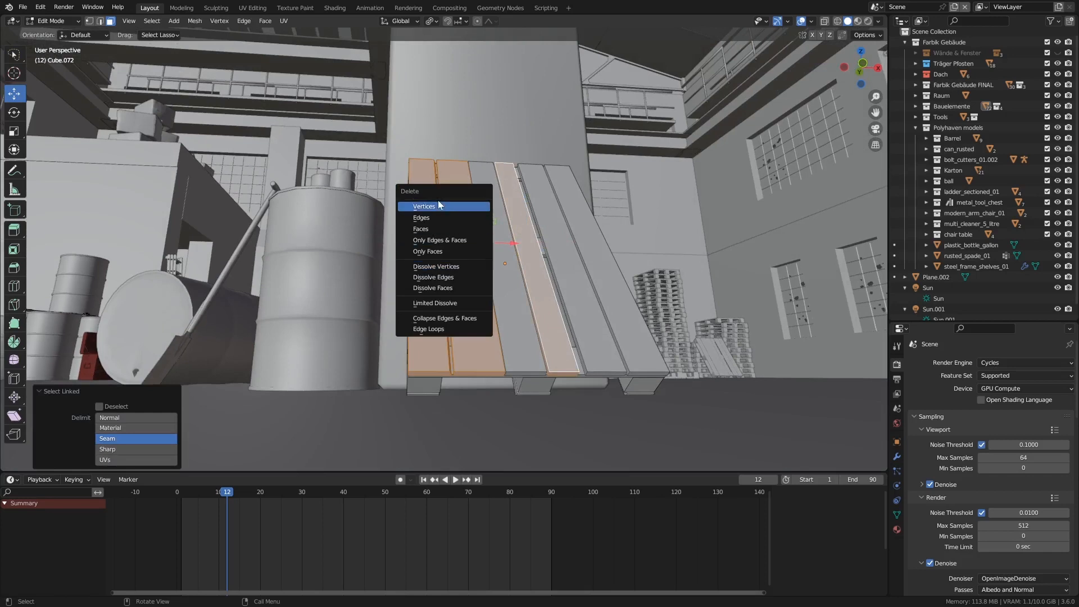
pyautogui.click(470, 208)
# Step: Delete the bottom runner and its linked middle block on the stripped side of the leaning pallet
pyautogui.moveTo(451, 254); pyautogui.dragTo(466, 277, button='middle')
pyautogui.moveTo(476, 293); pyautogui.dragTo(450, 244, button='middle')
pyautogui.click(447, 226)
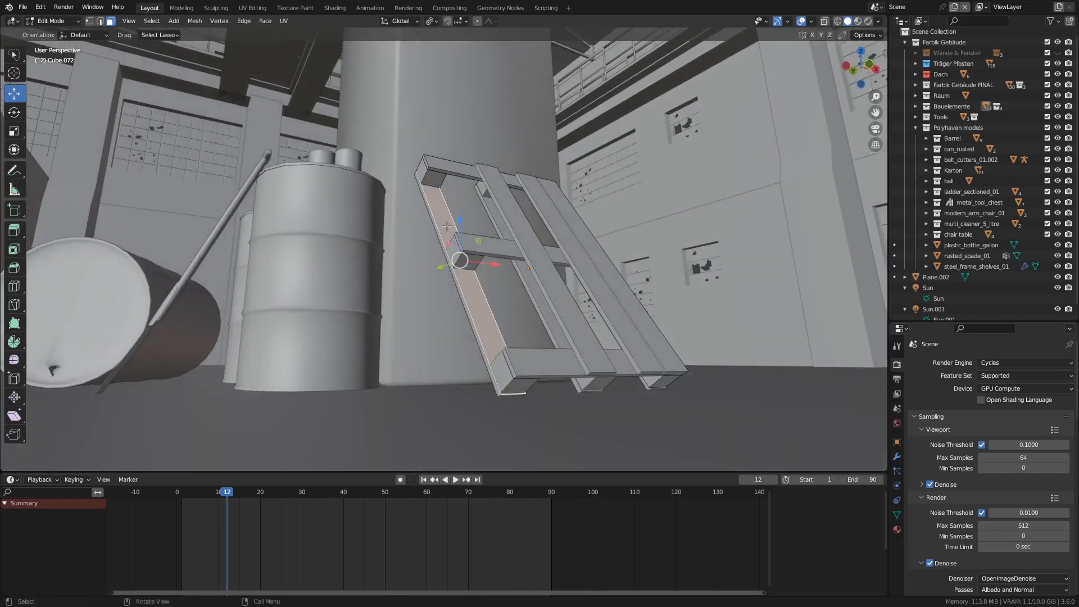
pyautogui.press('l')
pyautogui.press('l')
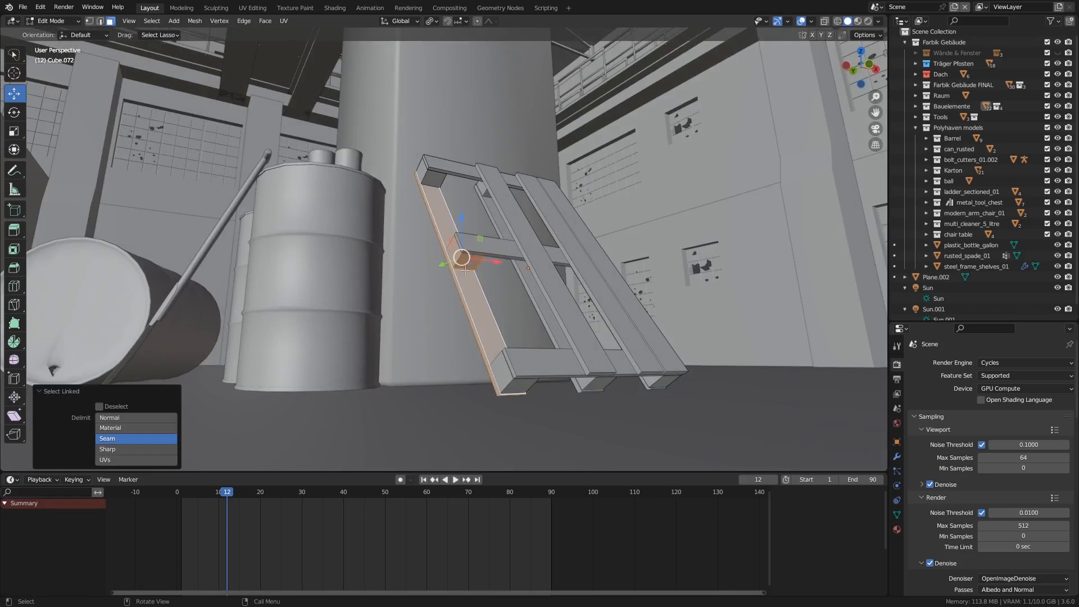
pyautogui.press('l')
pyautogui.press('x')
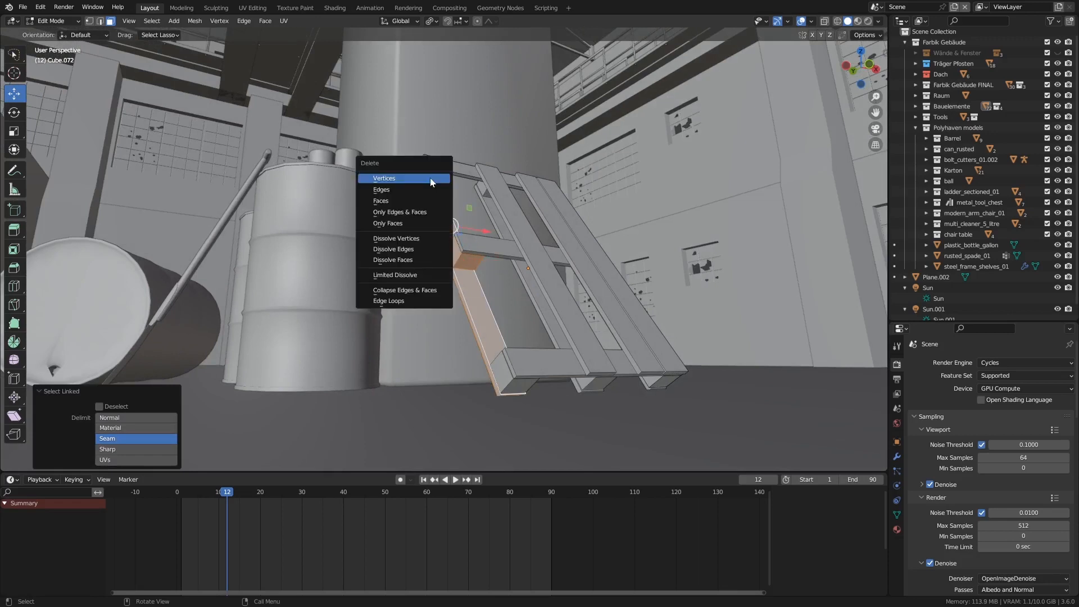
pyautogui.click(430, 177)
# Step: Select the single separate deck board, switch the transform orientation to Local, and rotate the board about 62.6° around local Z
pyautogui.moveTo(430, 178); pyautogui.dragTo(501, 242, button='middle')
pyautogui.press('Tab')
pyautogui.press('Tab')
pyautogui.press('l')
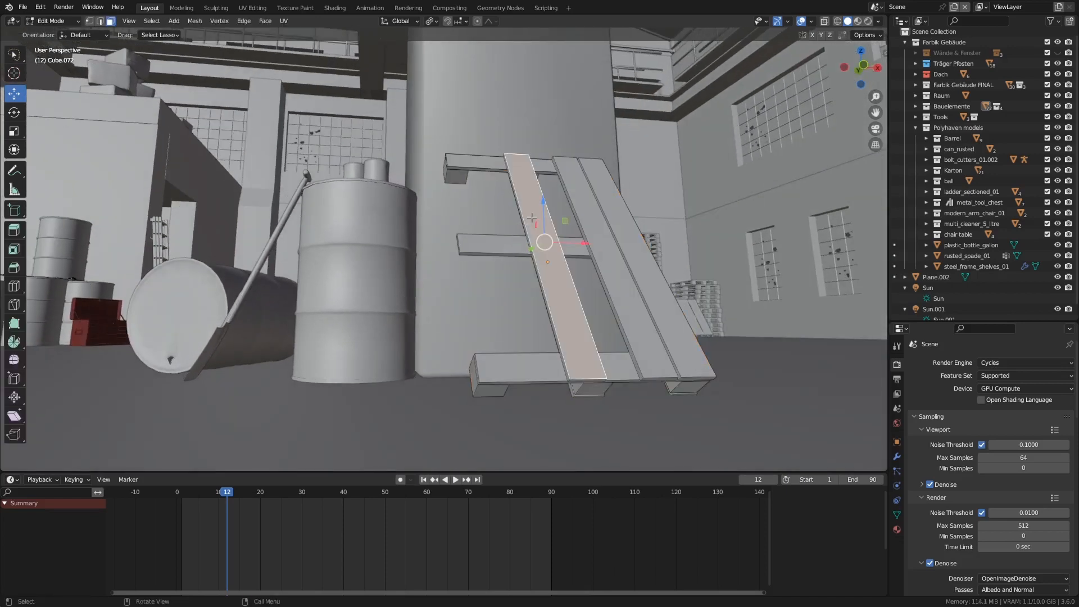
pyautogui.moveTo(533, 218); pyautogui.dragTo(575, 208, button='middle')
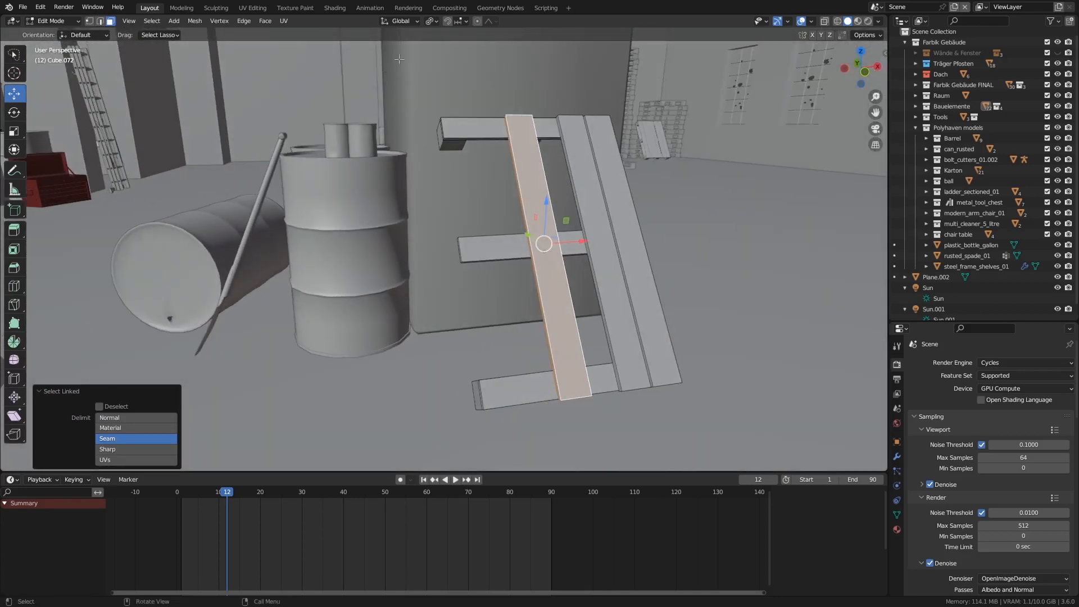
pyautogui.click(406, 22)
pyautogui.click(369, 65)
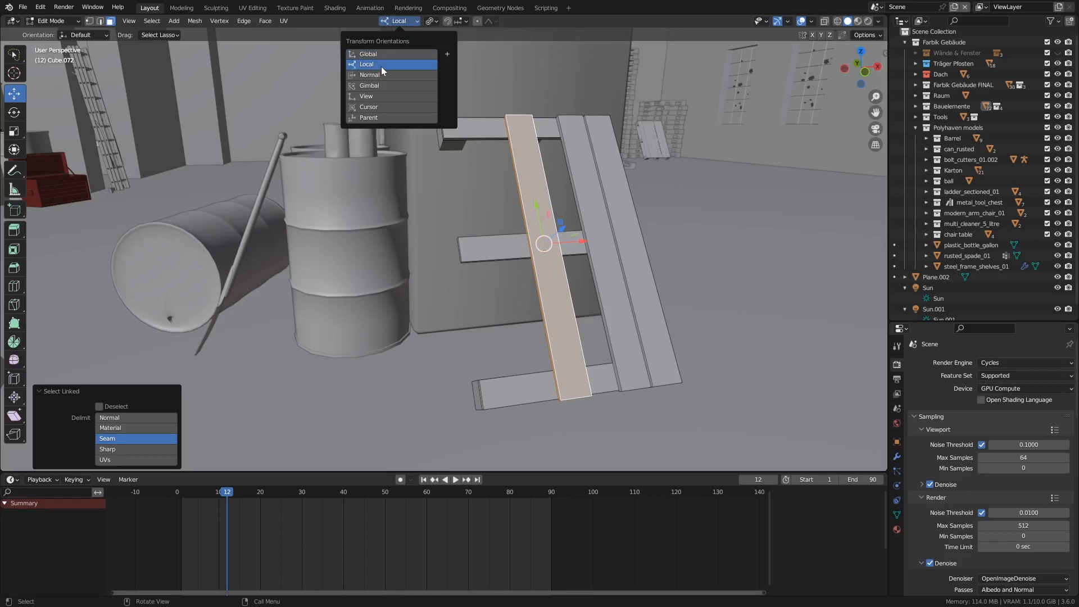
pyautogui.moveTo(531, 222); pyautogui.dragTo(579, 242, button='middle')
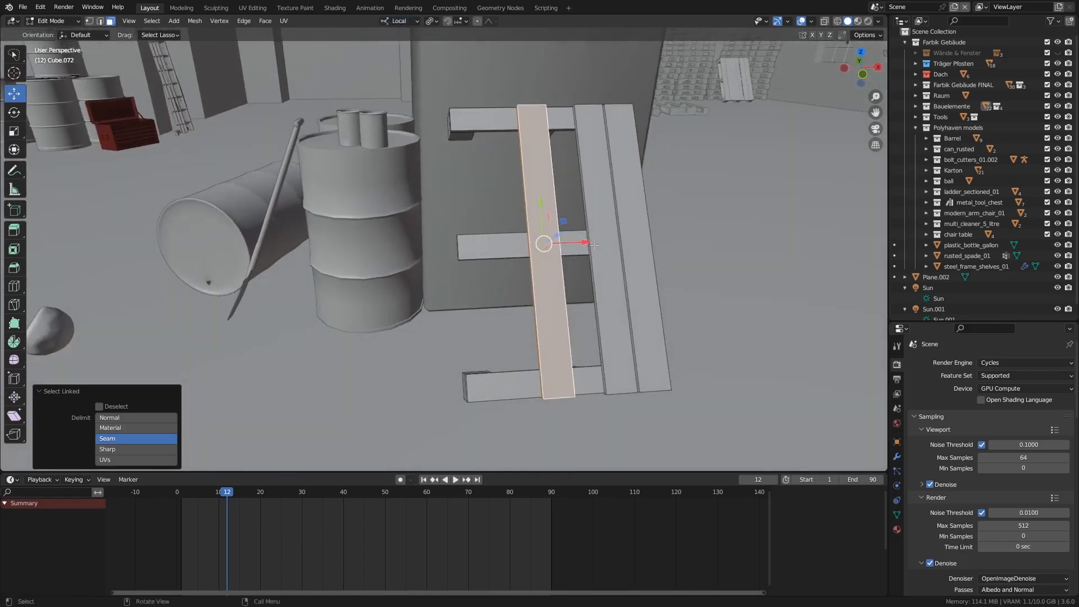
pyautogui.press('r')
pyautogui.press('z')
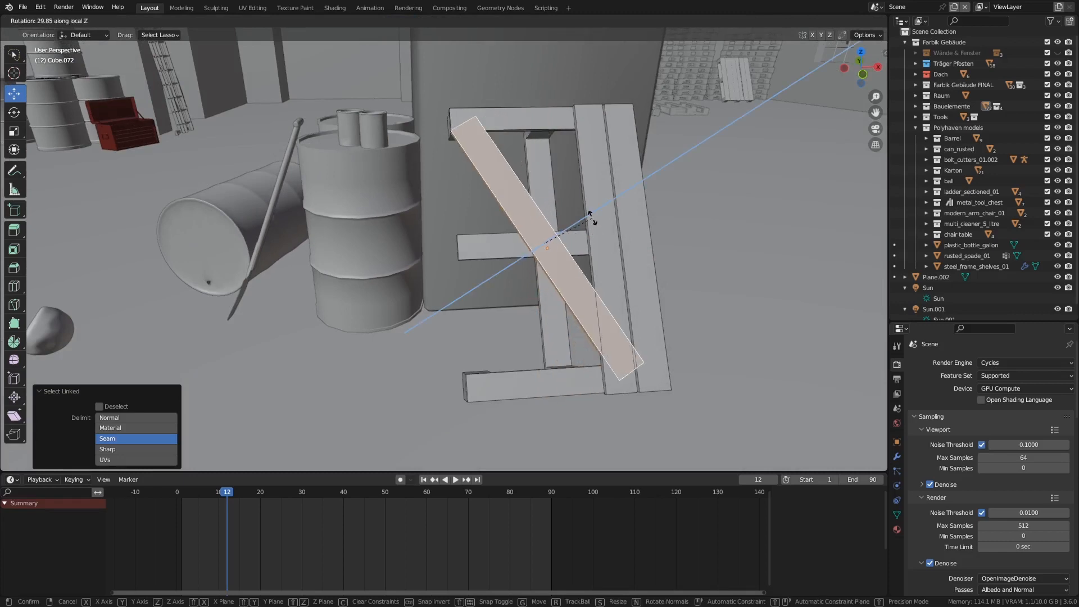
pyautogui.click(583, 176)
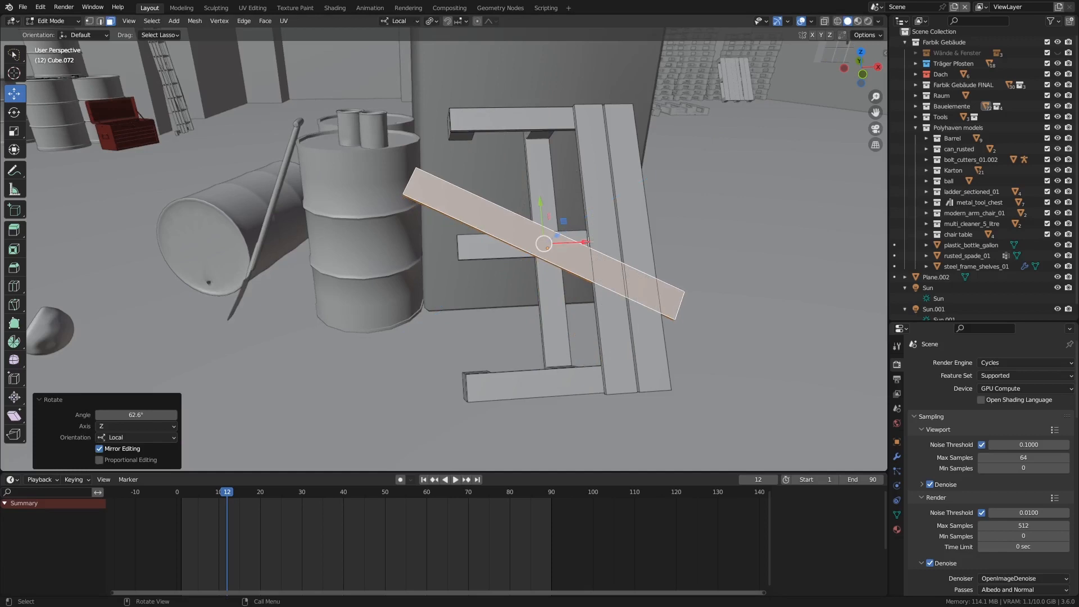
# Step: Shift the loose board about -0.255 m along local X and rotate it again around local Z so it hangs diagonally
pyautogui.moveTo(593, 245); pyautogui.dragTo(580, 230, button='middle')
pyautogui.moveTo(588, 244); pyautogui.dragTo(526, 242)
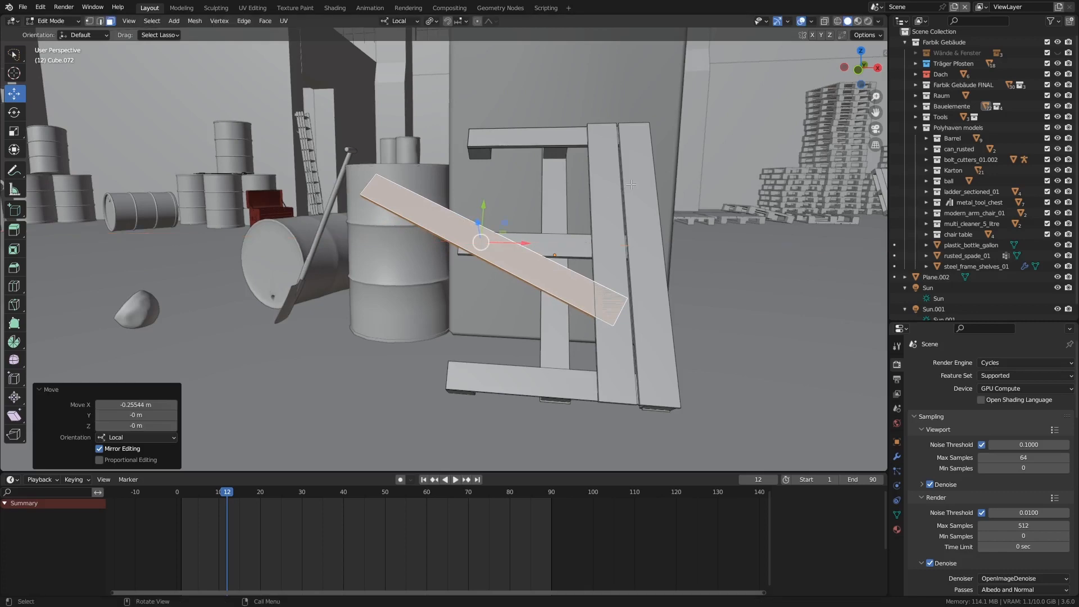
pyautogui.press('r')
pyautogui.press('z')
pyautogui.click(534, 240)
pyautogui.moveTo(534, 240); pyautogui.dragTo(539, 268, button='middle')
pyautogui.press('Tab')
# Step: Duplicate a scattered pallet near the boxes and move the copy about 9.066 m along local Y onto the open floor
pyautogui.click(723, 187)
pyautogui.moveTo(724, 187); pyautogui.dragTo(710, 199, button='middle')
pyautogui.hotkey('shift', 'd')
pyautogui.rightClick(728, 200)
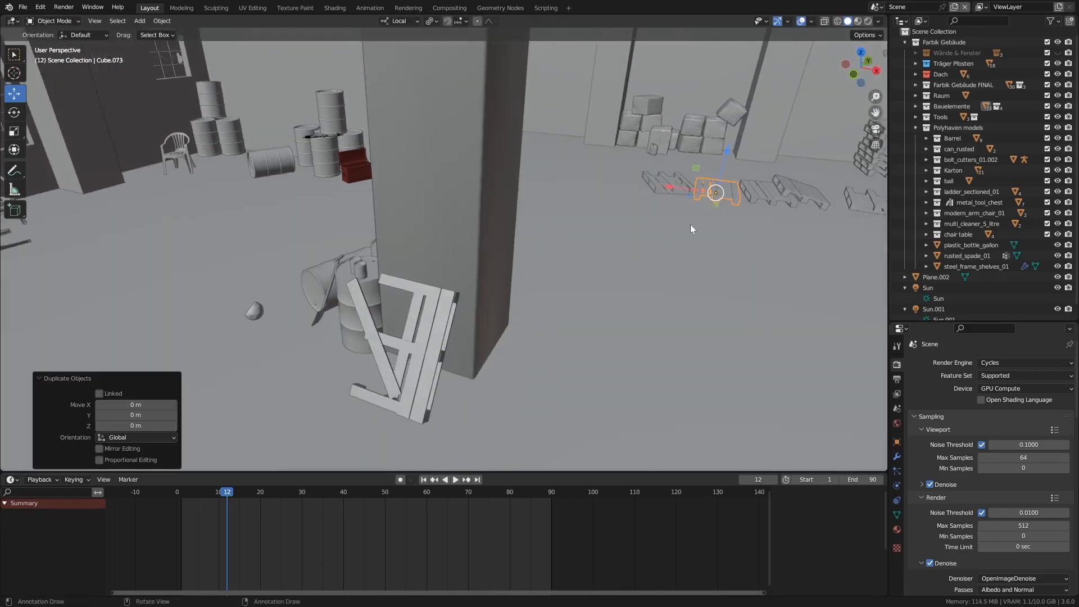
pyautogui.scroll(-3, 690, 224)
pyautogui.moveTo(674, 199); pyautogui.dragTo(422, 296)
pyautogui.scroll(3, 422, 296)
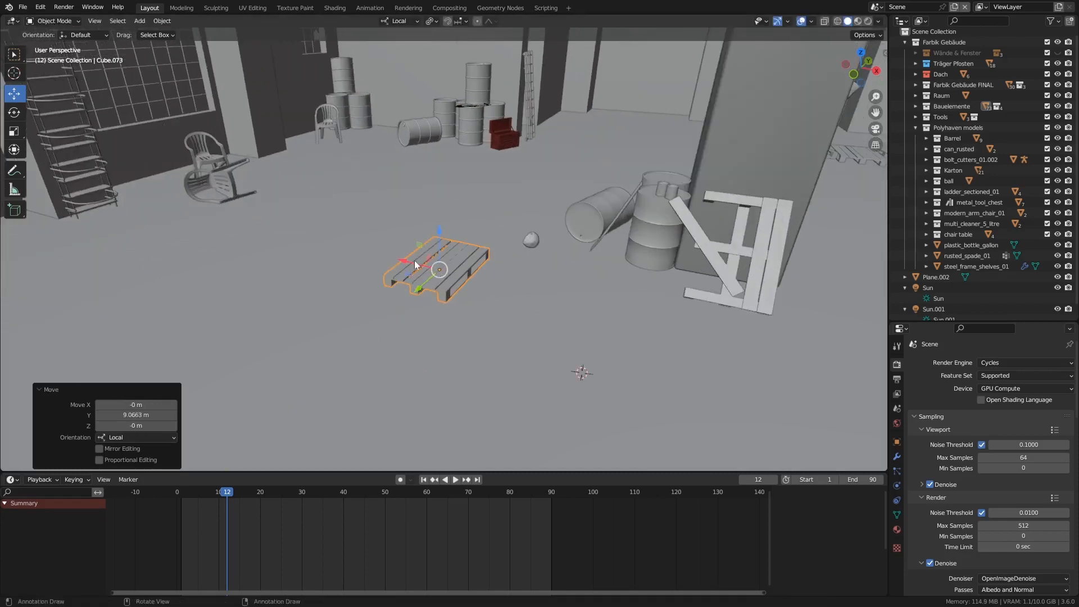
# Step: Move the pallet copy along local X toward the barrels by the pillar and rotate it around local Z
pyautogui.moveTo(407, 260); pyautogui.dragTo(505, 297)
pyautogui.moveTo(522, 300); pyautogui.dragTo(559, 291, button='middle')
pyautogui.press('r')
pyautogui.press('z')
pyautogui.click(625, 278)
# Step: Delete connected runner parts from one side of the duplicated floor pallet
pyautogui.scroll(2, 555, 294)
pyautogui.press('Tab')
pyautogui.click(570, 276)
pyautogui.press('l')
pyautogui.moveTo(466, 275); pyautogui.dragTo(570, 337, button='middle')
pyautogui.press('x')
pyautogui.click(570, 285)
# Step: Delete several linked deck boards from the floor pallet, including those at its outer edges, to leave it broken
pyautogui.click(402, 255)
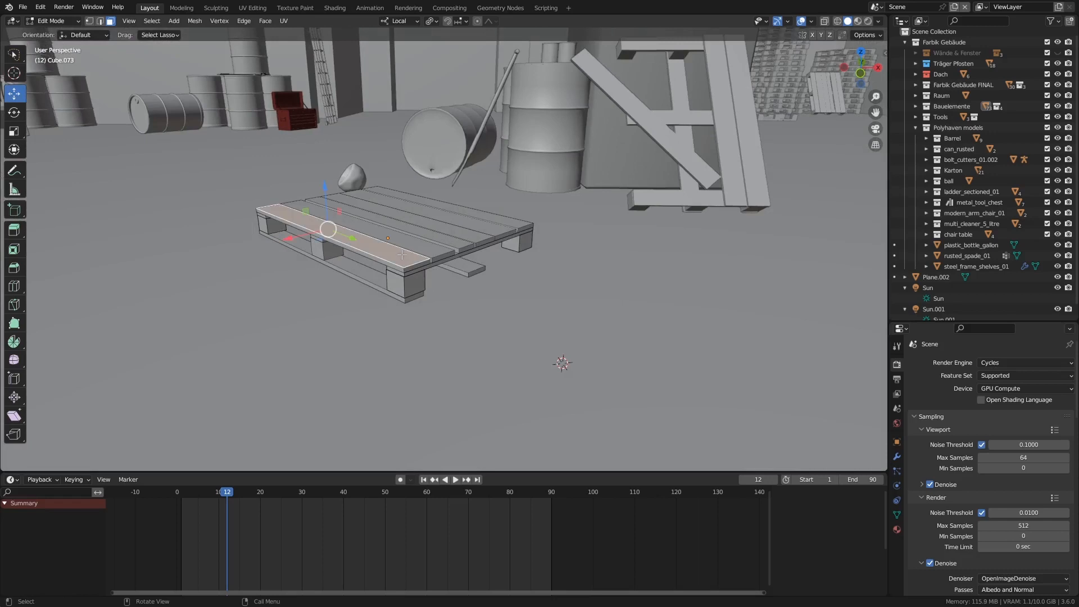
pyautogui.hotkey('ctrl', 'l')
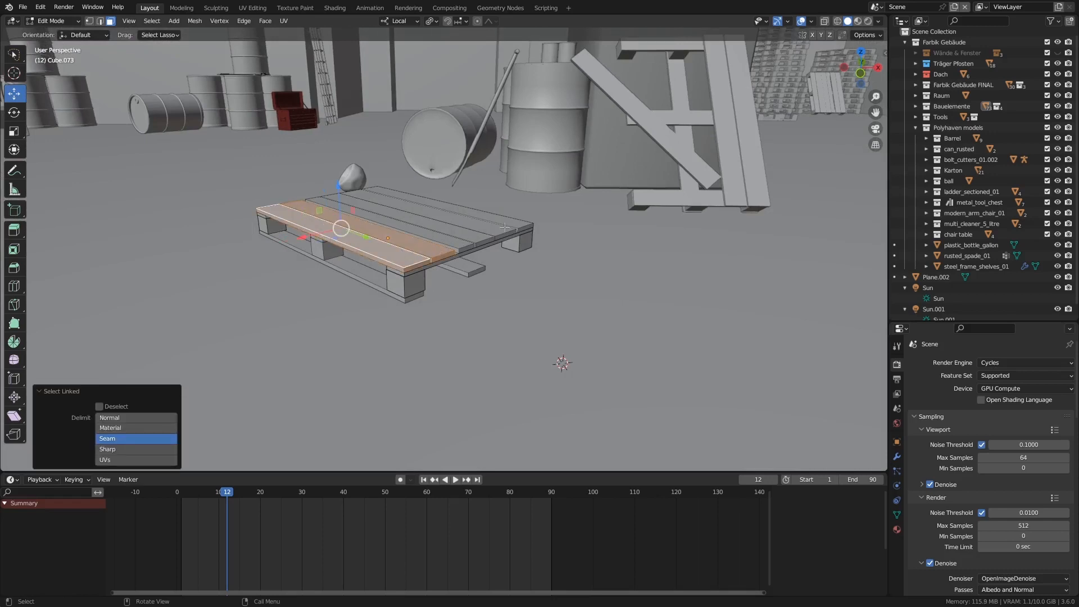
pyautogui.click(516, 224)
pyautogui.hotkey('ctrl', 'l')
pyautogui.keyDown('shift'); pyautogui.click(416, 250); pyautogui.keyUp('shift')
pyautogui.hotkey('ctrl', 'l')
pyautogui.moveTo(416, 251); pyautogui.dragTo(421, 212, button='middle')
pyautogui.press('x')
pyautogui.click(406, 235)
# Step: Return to Object Mode and move the broken floor pallet about -0.395 m along local X
pyautogui.moveTo(485, 232); pyautogui.dragTo(368, 279, button='middle')
pyautogui.press('Tab')
pyautogui.moveTo(311, 299); pyautogui.dragTo(381, 284)
# Step: Examine the hall's prop arrangement around the pillar, broken pallets, barrels and boxes from several viewpoints
pyautogui.moveTo(381, 284); pyautogui.dragTo(411, 247, button='middle')
pyautogui.scroll(-4, 404, 218)
pyautogui.keyDown('shift'); pyautogui.moveTo(451, 204); pyautogui.dragTo(429, 298, button='middle'); pyautogui.keyUp('shift')
pyautogui.scroll(-4, 441, 242)
pyautogui.moveTo(441, 243); pyautogui.dragTo(496, 225, button='middle')
pyautogui.scroll(8, 435, 238)
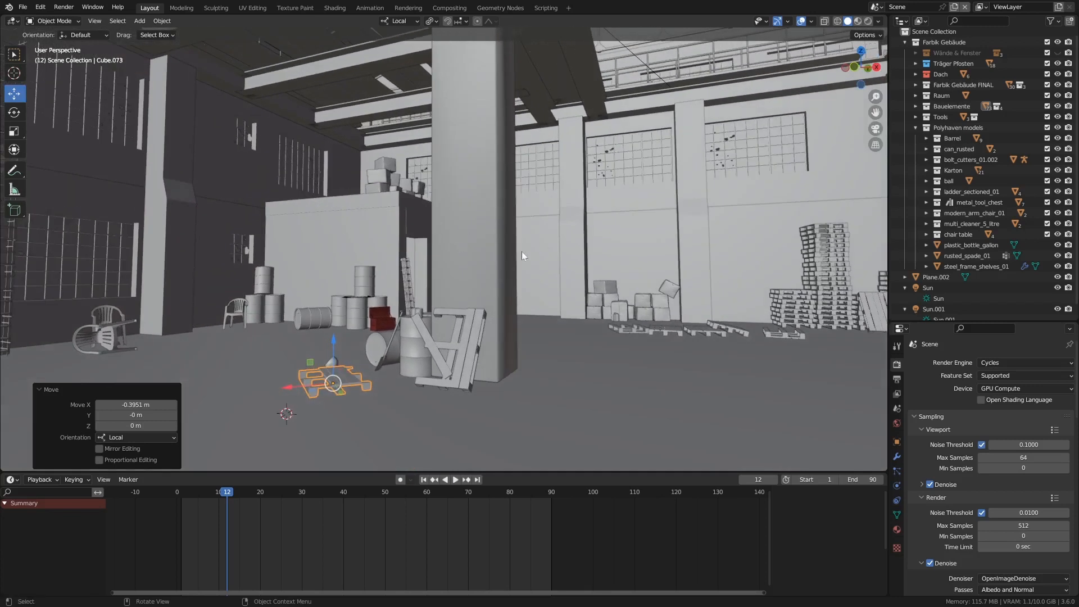
pyautogui.moveTo(534, 274)
pyautogui.mouseDown(button='middle')
pyautogui.moveTo(548, 285)
pyautogui.moveTo(518, 285)
pyautogui.mouseUp(button='middle')
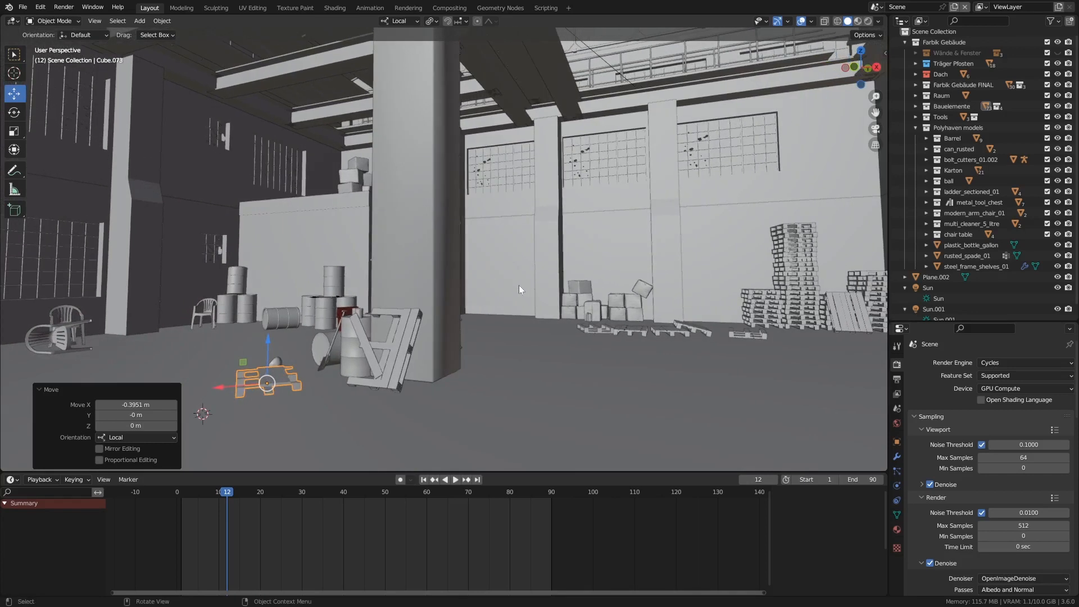
pyautogui.moveTo(489, 233); pyautogui.dragTo(451, 240, button='middle')
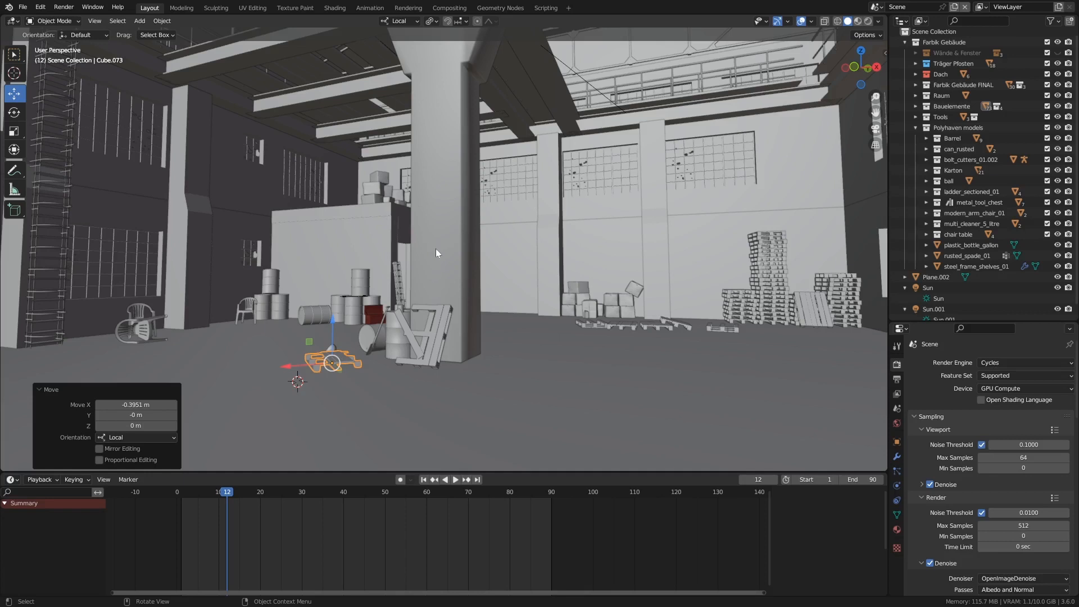
pyautogui.moveTo(490, 290); pyautogui.dragTo(562, 327, button='middle')
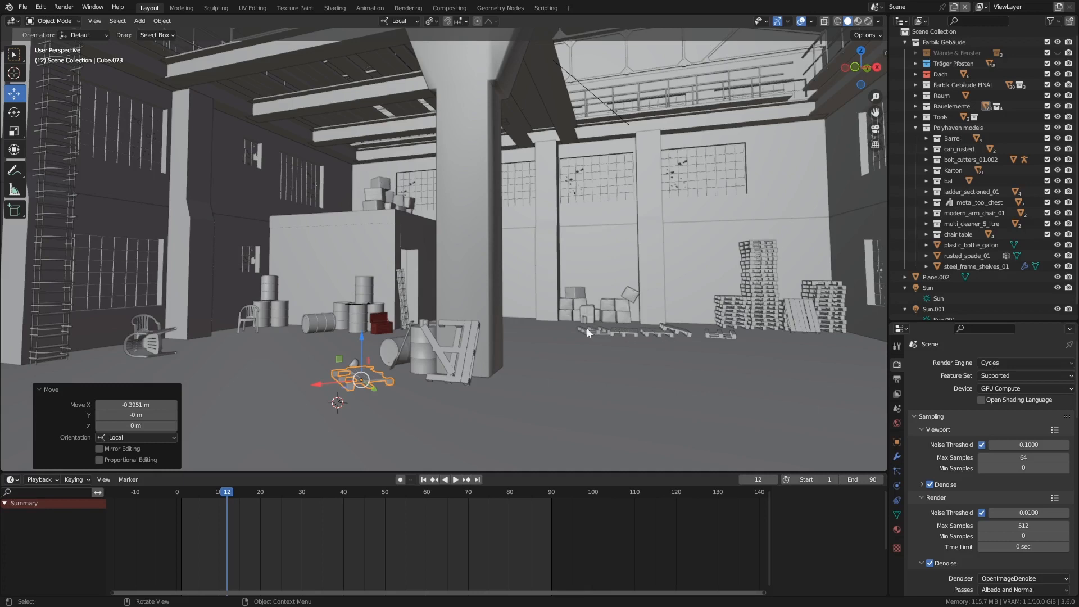
pyautogui.moveTo(481, 288); pyautogui.dragTo(510, 265, button='middle')
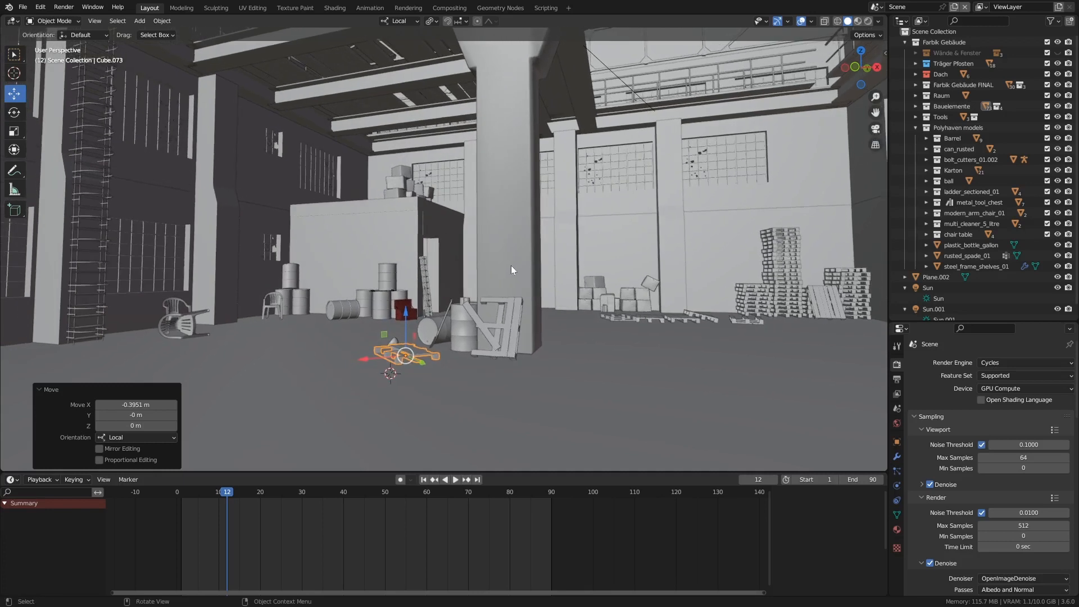
pyautogui.moveTo(402, 269); pyautogui.dragTo(334, 295, button='middle')
pyautogui.moveTo(419, 315); pyautogui.dragTo(395, 311, button='middle')
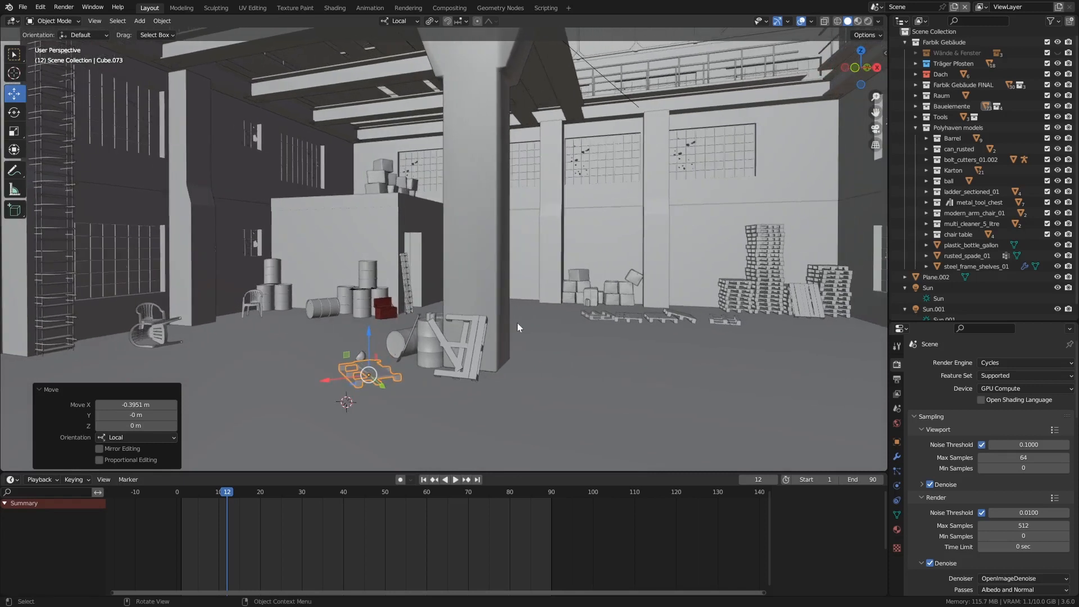
pyautogui.moveTo(540, 299)
pyautogui.mouseDown(button='middle')
pyautogui.moveTo(424, 297)
pyautogui.moveTo(533, 312)
pyautogui.mouseUp(button='middle')
pyautogui.moveTo(611, 314); pyautogui.dragTo(430, 301, button='middle')
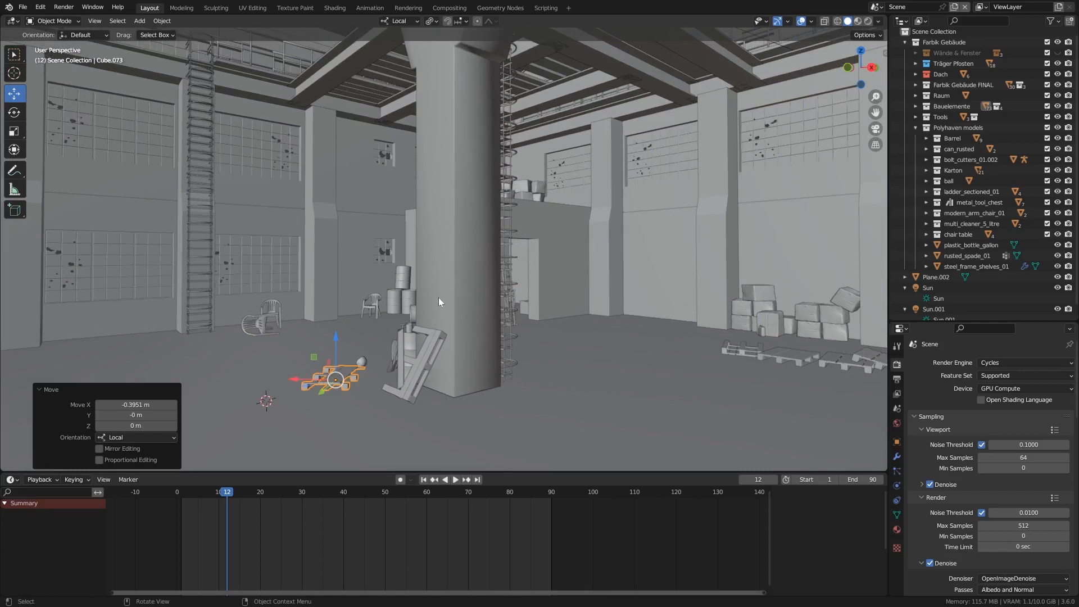
pyautogui.moveTo(450, 313); pyautogui.dragTo(465, 295, button='middle')
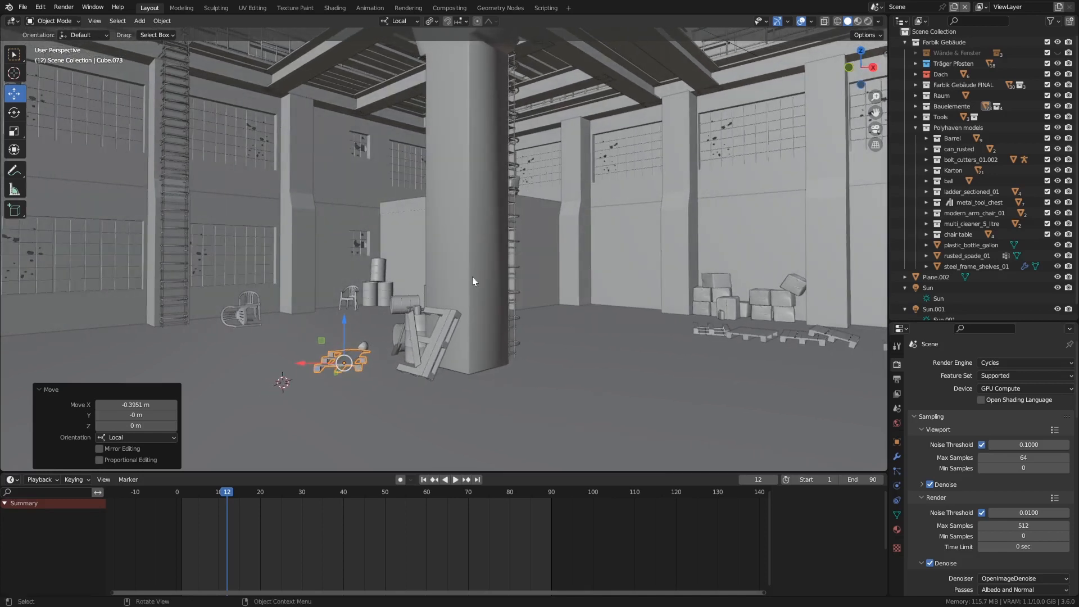
pyautogui.moveTo(653, 321); pyautogui.dragTo(504, 313, button='middle')
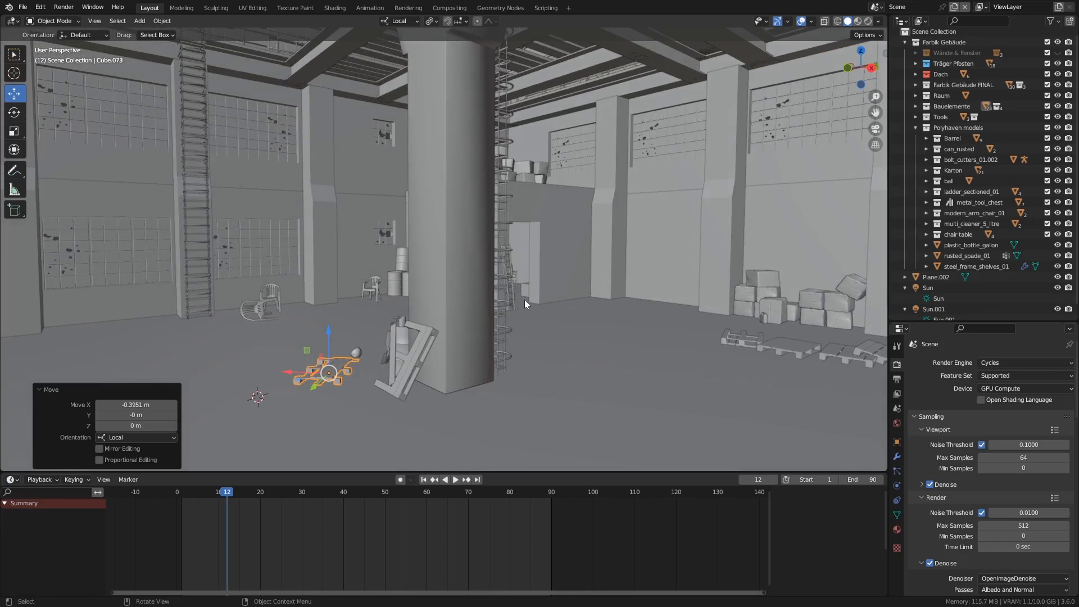
# Step: Inspect the small room's furniture, selecting the upright armchair and viewing the table, toppled chair, cushion and fallen shelves
pyautogui.scroll(8, 534, 273)
pyautogui.keyDown('shift'); pyautogui.moveTo(497, 298); pyautogui.dragTo(605, 320, button='middle'); pyautogui.keyUp('shift')
pyautogui.scroll(3, 583, 306)
pyautogui.keyDown('shift'); pyautogui.moveTo(552, 292); pyautogui.dragTo(657, 83, button='middle'); pyautogui.keyUp('shift')
pyautogui.click(452, 220)
pyautogui.moveTo(471, 228); pyautogui.dragTo(492, 238, button='middle')
pyautogui.moveTo(591, 263); pyautogui.dragTo(609, 275, button='middle')
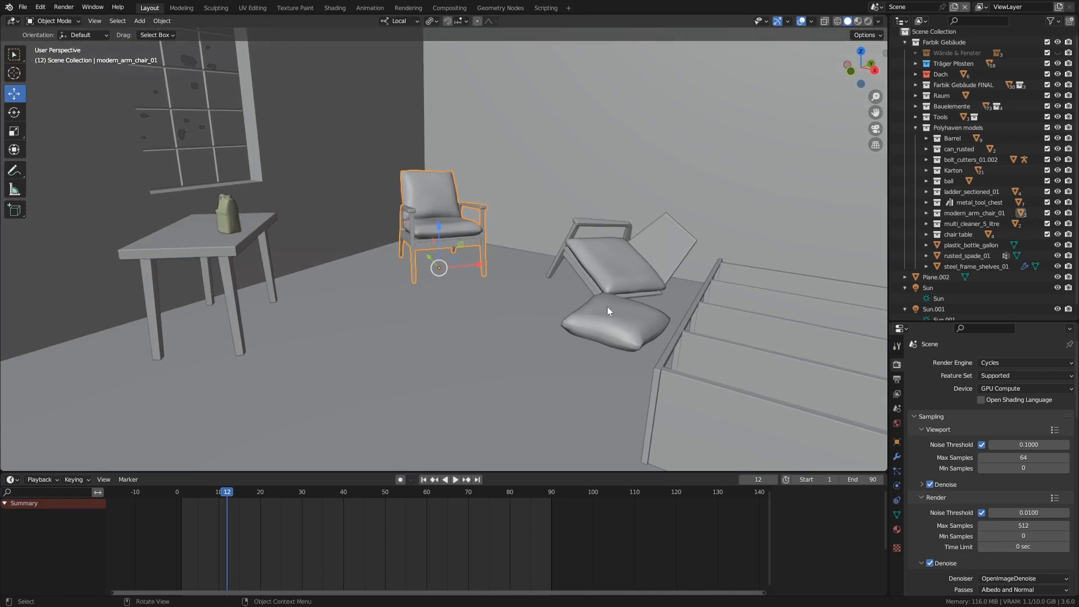
pyautogui.keyDown('shift'); pyautogui.moveTo(663, 278); pyautogui.dragTo(619, 284, button='middle'); pyautogui.keyUp('shift')
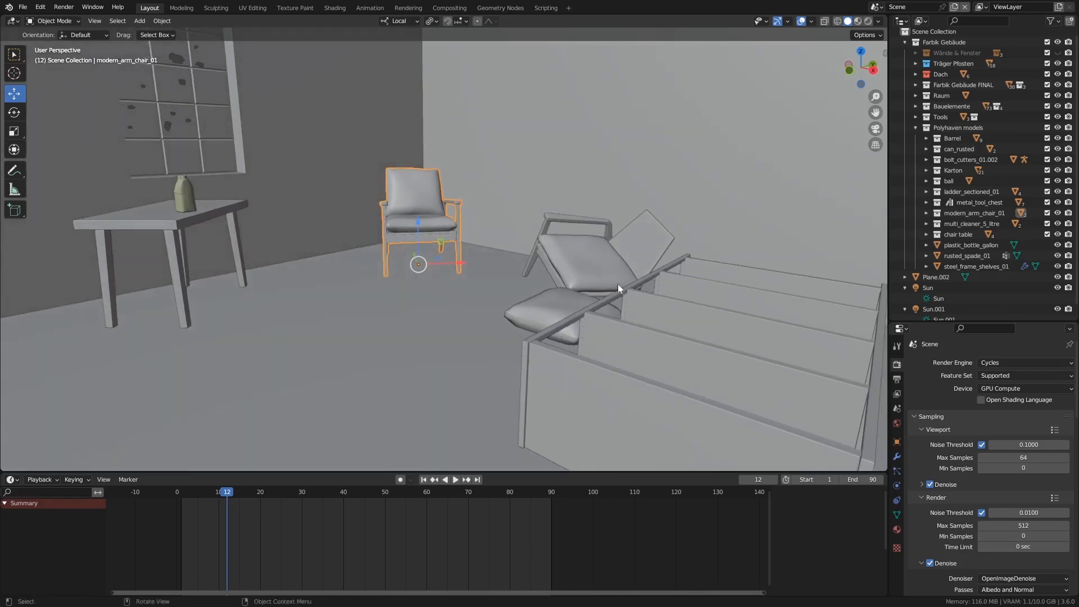
# Step: Examine the props outside the small room, from the barrels and tool chest back to the overall hall layout
pyautogui.scroll(-4, 533, 247)
pyautogui.moveTo(534, 258); pyautogui.dragTo(541, 273, button='middle')
pyautogui.scroll(-5, 511, 231)
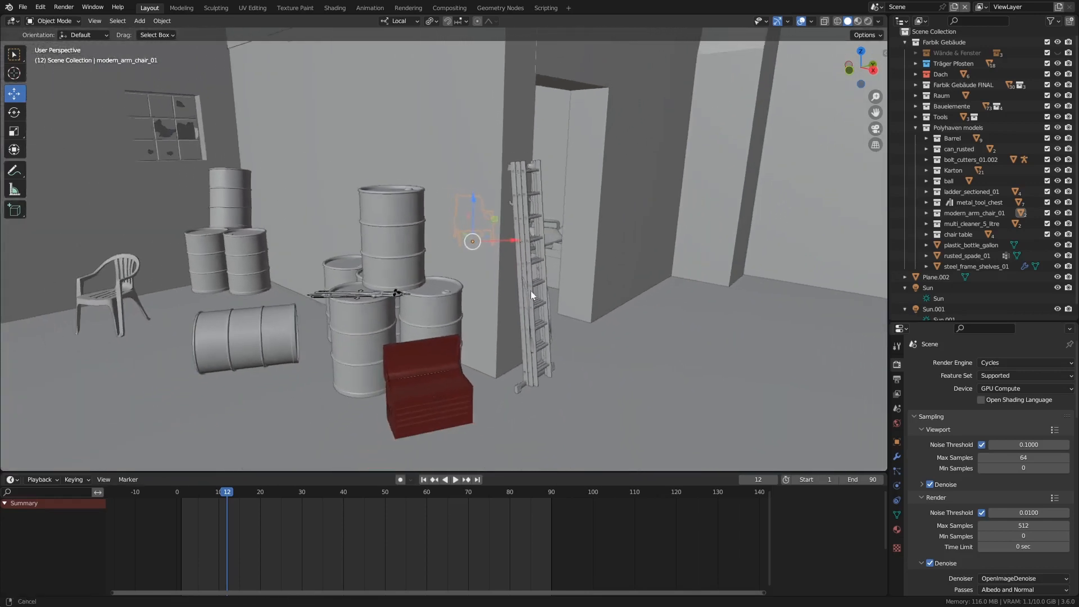
pyautogui.scroll(-2, 537, 304)
pyautogui.scroll(5, 570, 374)
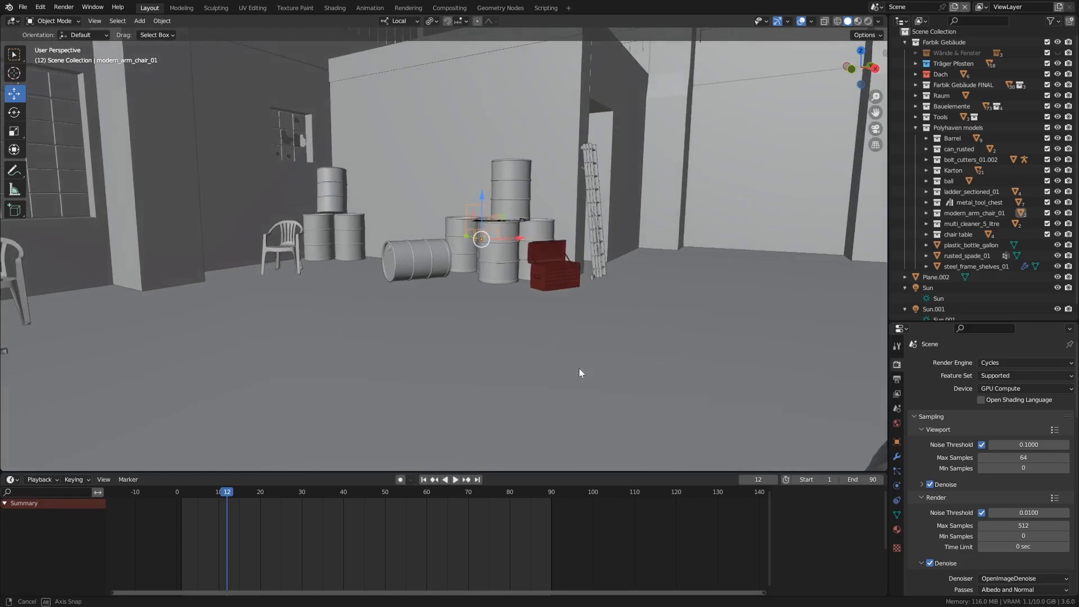
pyautogui.scroll(-1, 540, 248)
pyautogui.scroll(-4, 544, 292)
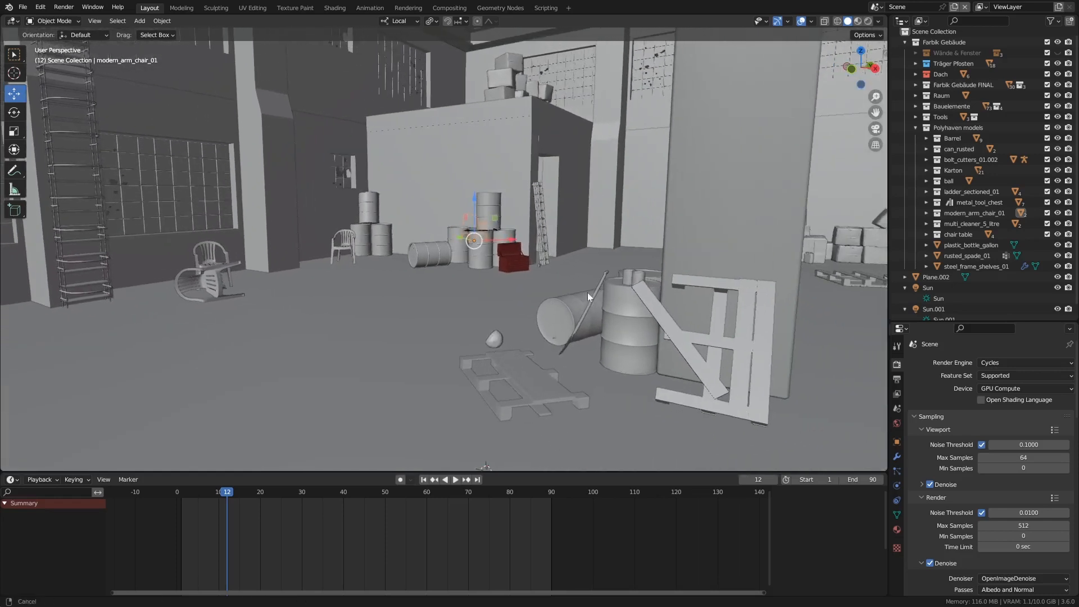
pyautogui.keyDown('shift'); pyautogui.moveTo(544, 228); pyautogui.dragTo(511, 254, button='middle'); pyautogui.keyUp('shift')
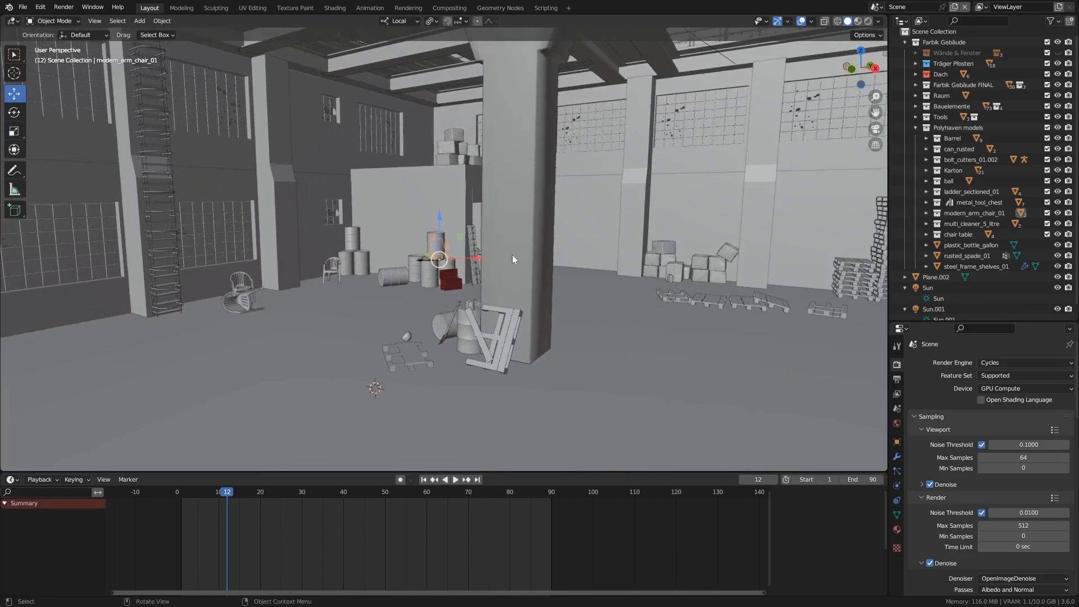